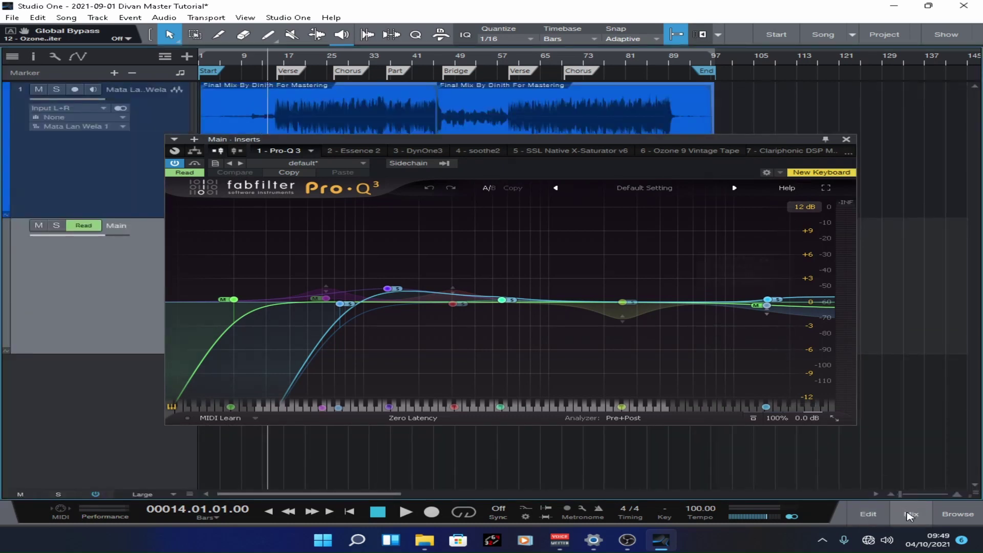
# Review the settings of the Essence 2, DynOne3 and soothe2 inserts on the Main channel, and close the plug-in window.
pyautogui.click(909, 514)
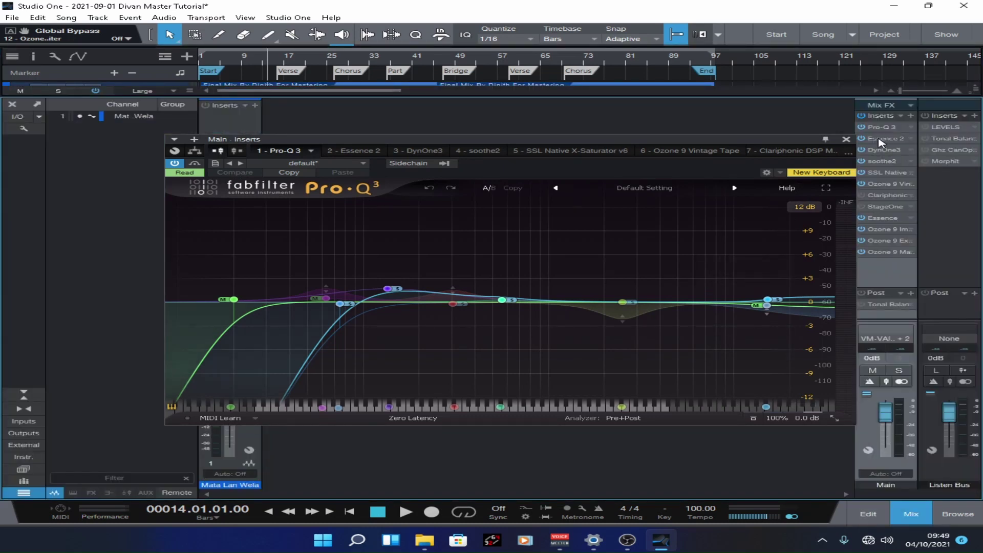
pyautogui.click(880, 139)
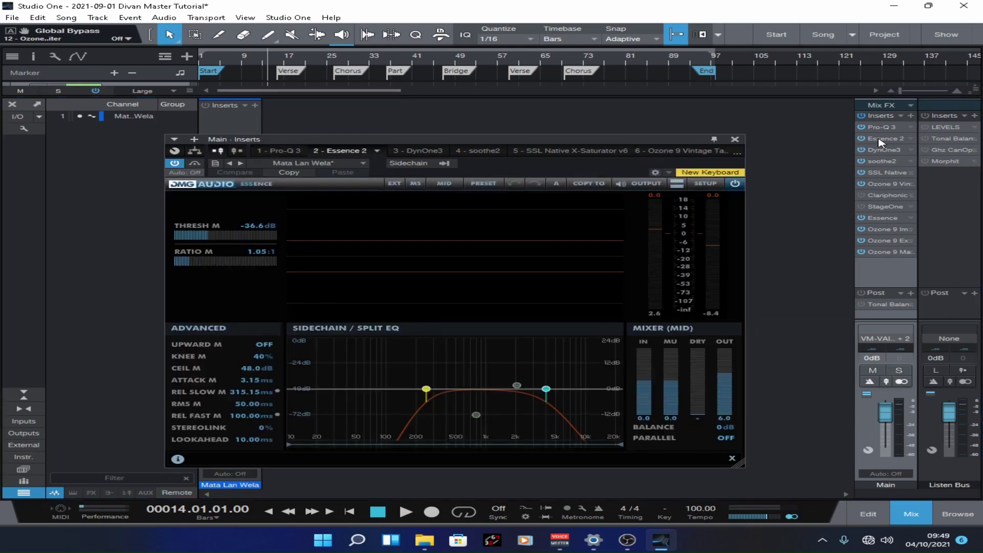
pyautogui.click(891, 150)
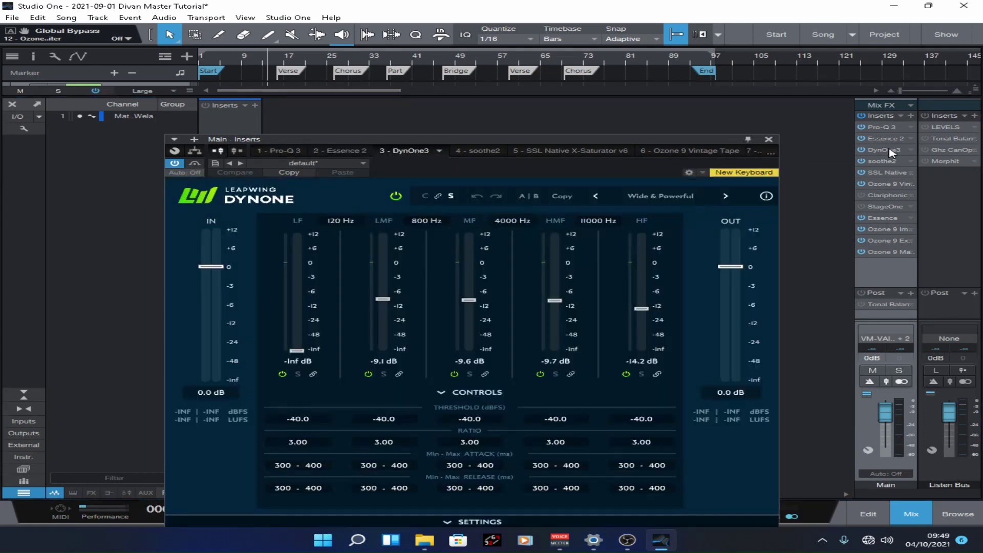
pyautogui.moveTo(727, 142); pyautogui.dragTo(709, 123)
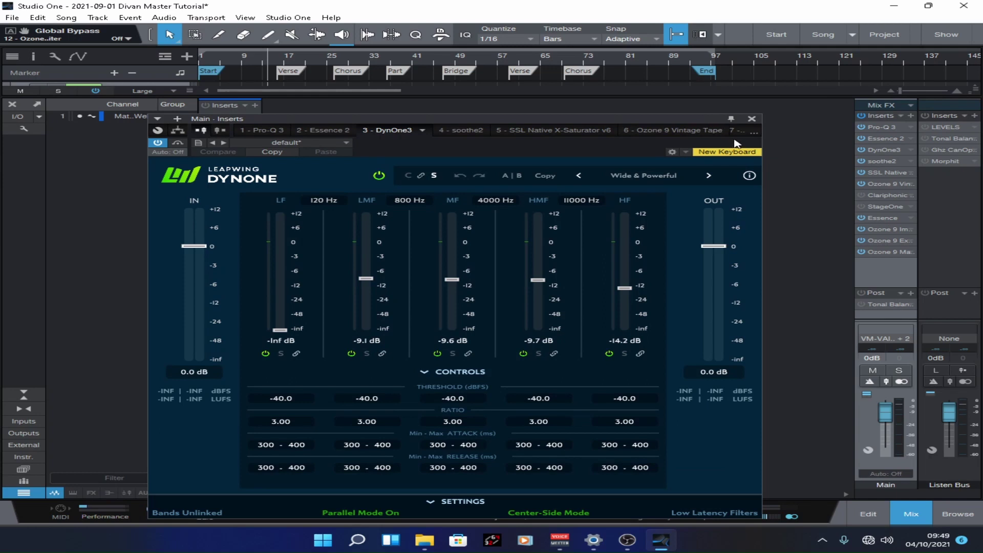
pyautogui.rightClick(882, 162)
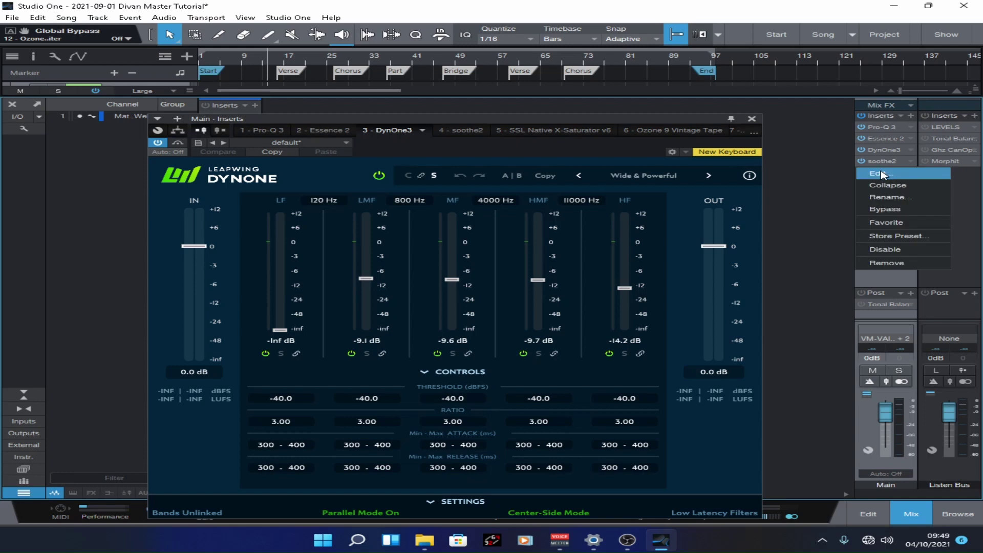
pyautogui.click(882, 174)
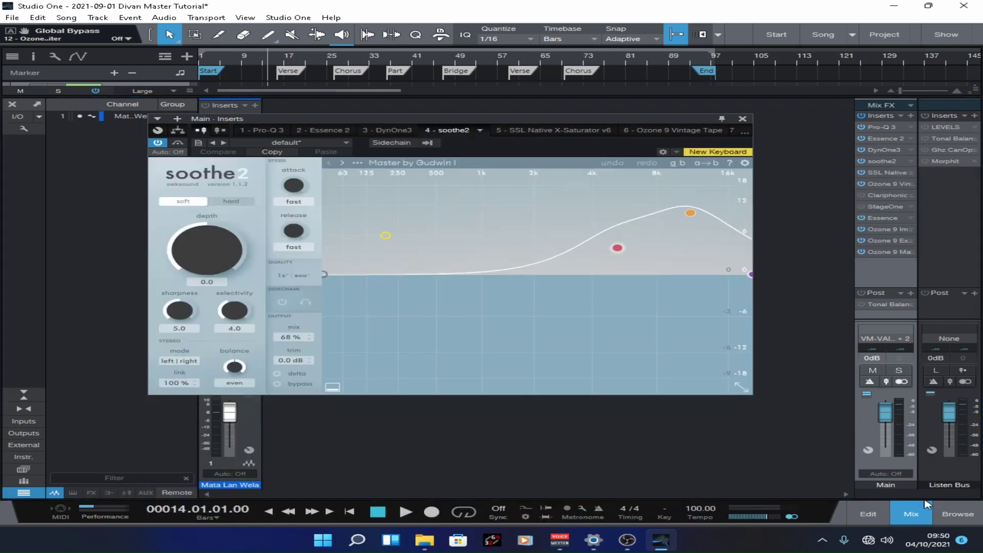
pyautogui.click(914, 515)
pyautogui.click(743, 118)
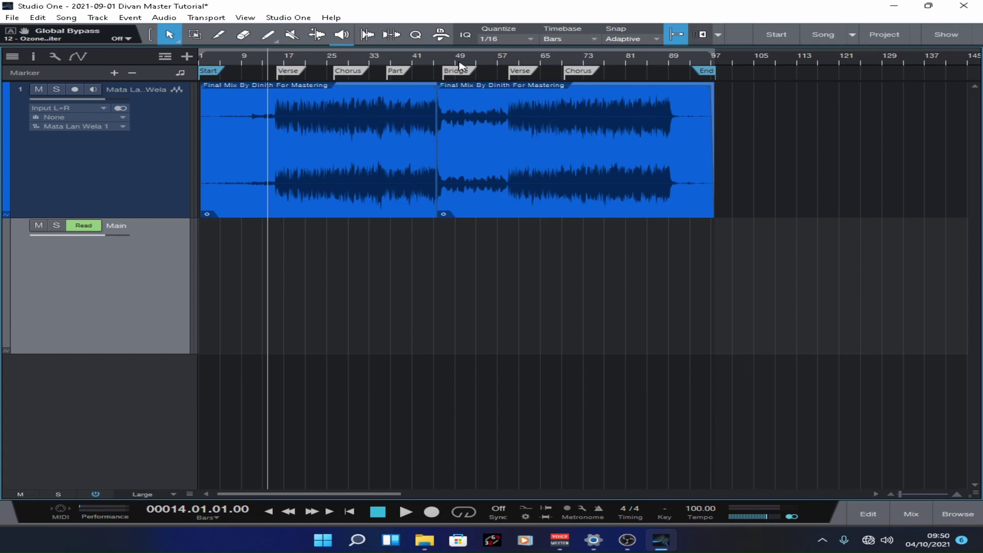
# Turn on looping from the Start to the End marker and save the song.
pyautogui.press('KP_Divide')
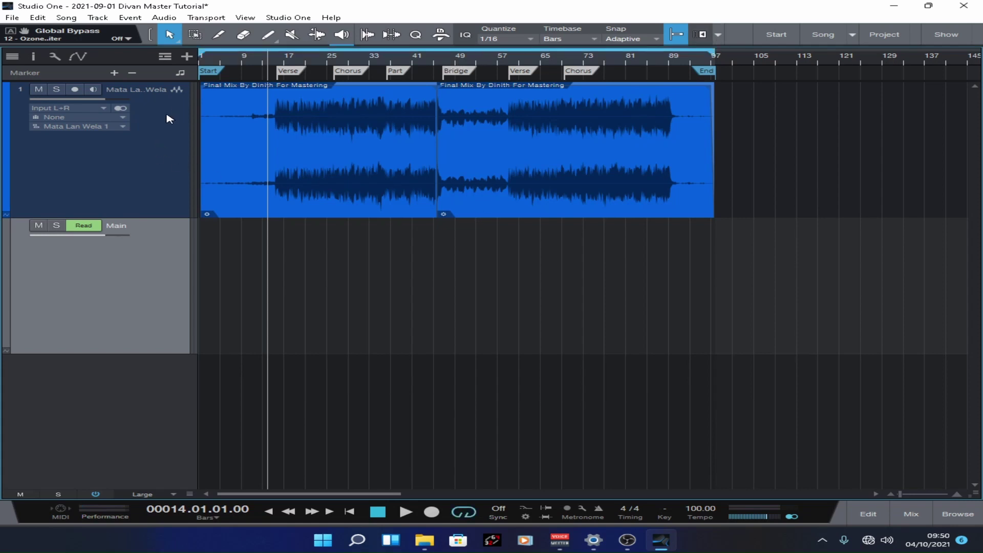
pyautogui.hotkey('ctrl', 's')
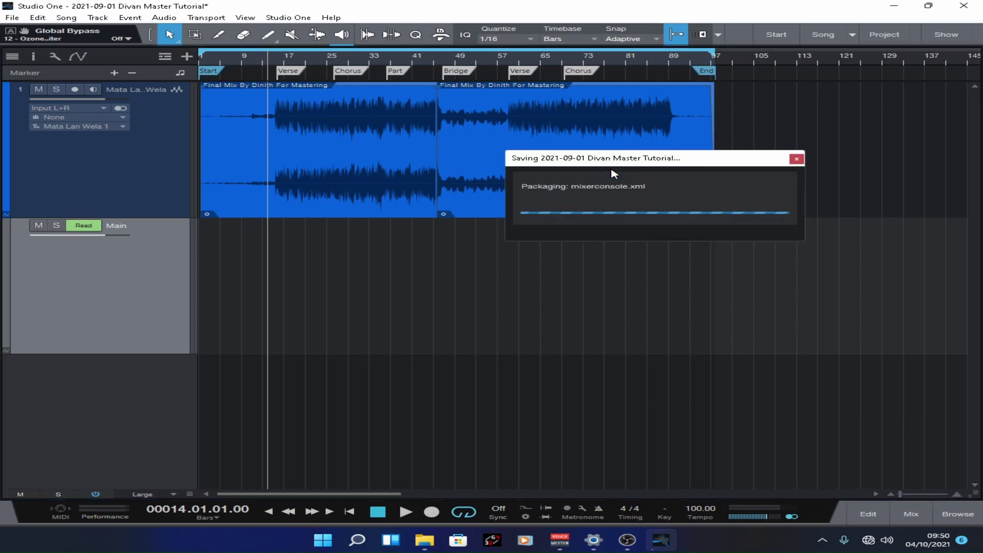
# Deactivate all inserts on the Main channel and play the unprocessed mix from the first Verse.
pyautogui.click(912, 513)
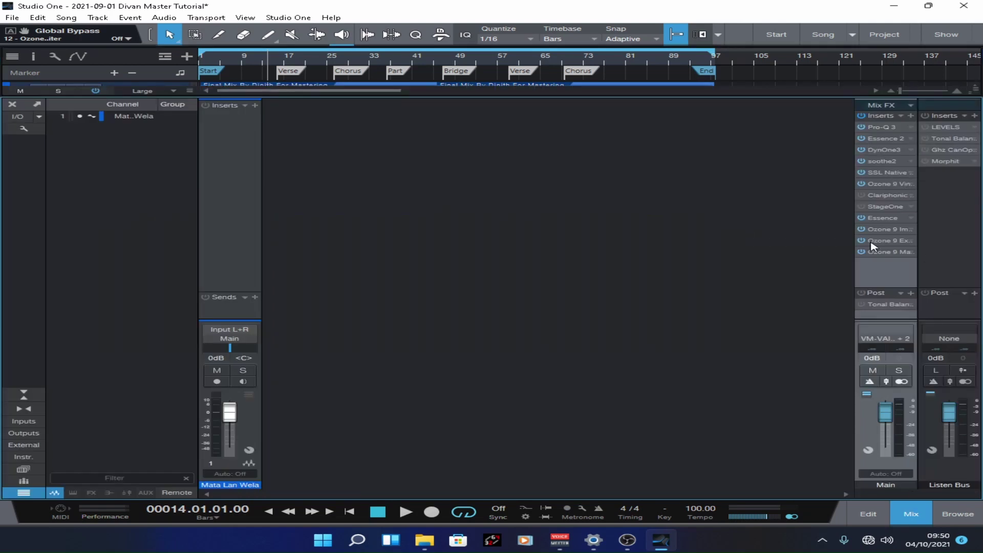
pyautogui.click(862, 115)
pyautogui.doubleClick(275, 61)
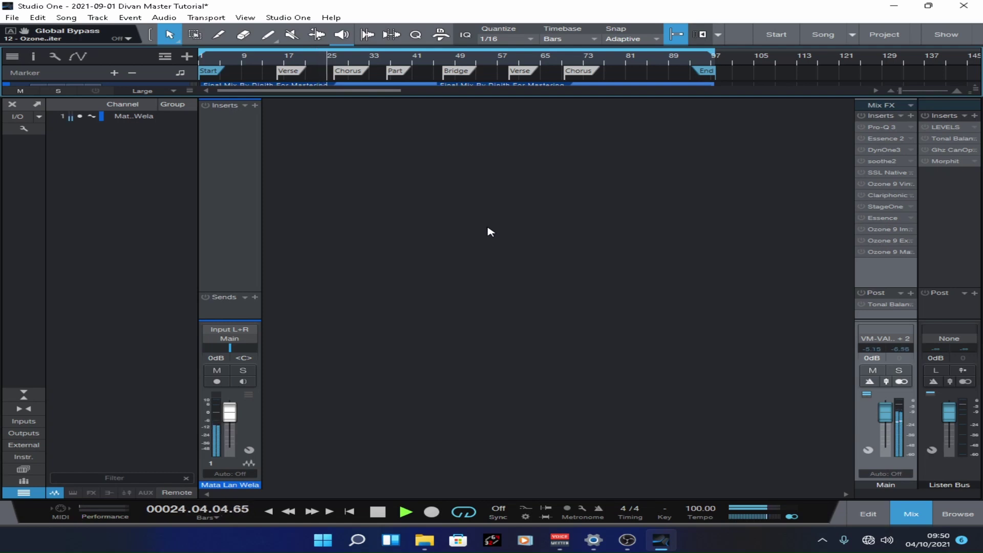
pyautogui.click(915, 515)
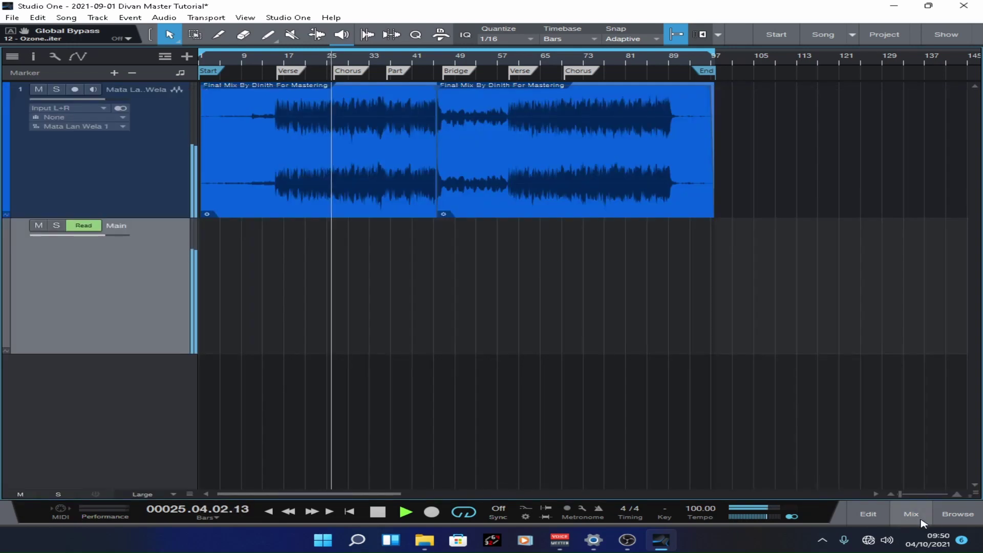
pyautogui.click(911, 514)
# Copy LEVELS from the Listen Bus to Main's post-fader section, check the loudness with it active, and enlarge that section.
pyautogui.moveTo(926, 274); pyautogui.dragTo(885, 308)
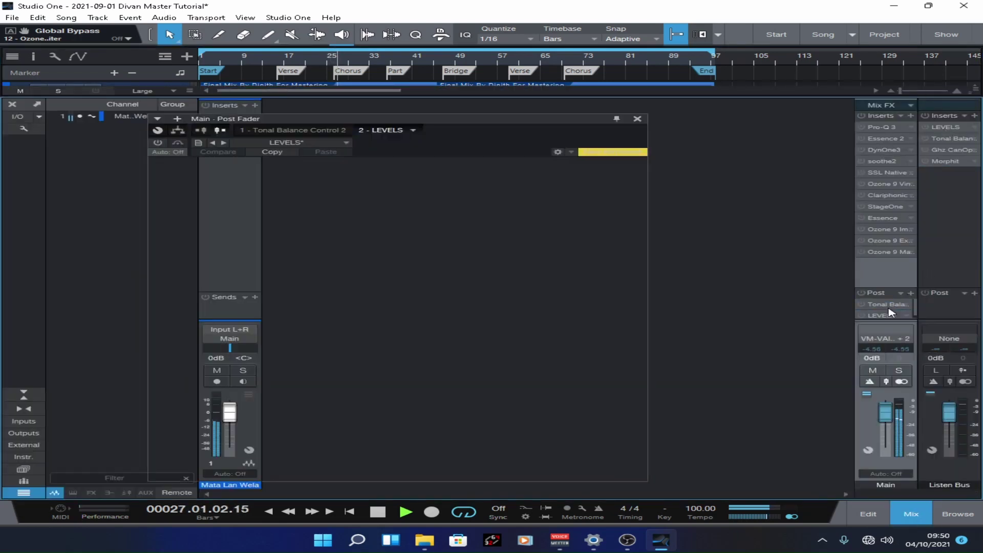
pyautogui.click(158, 143)
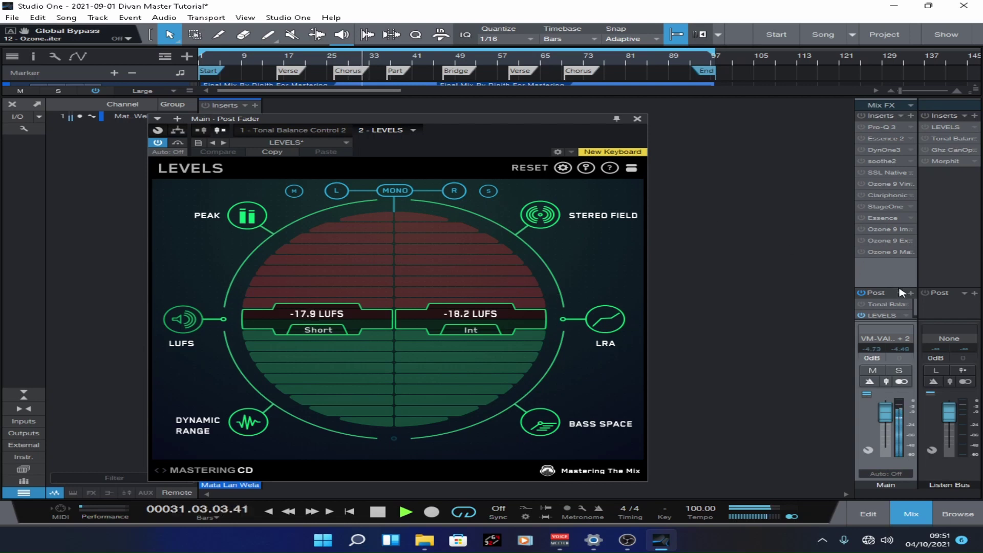
pyautogui.moveTo(903, 288); pyautogui.dragTo(904, 267)
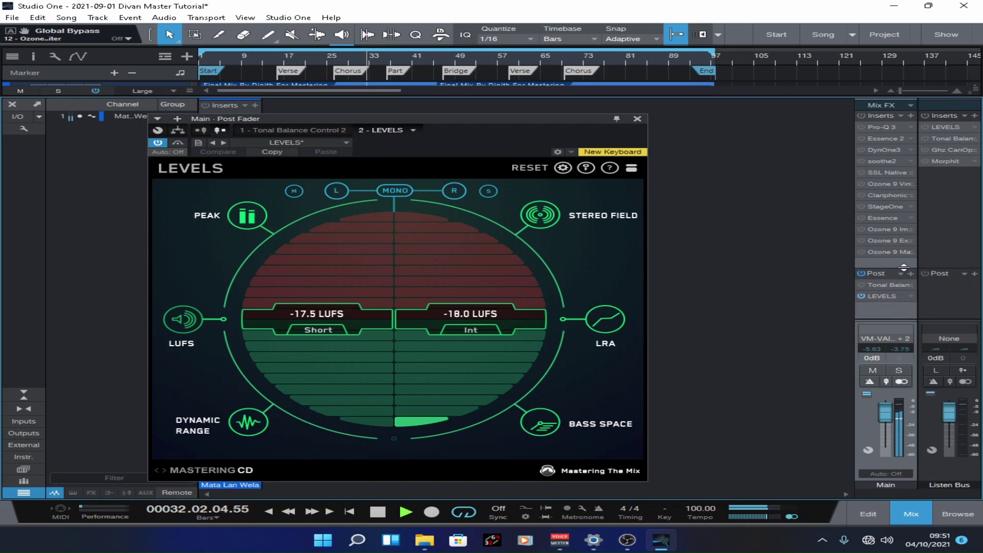
pyautogui.click(637, 118)
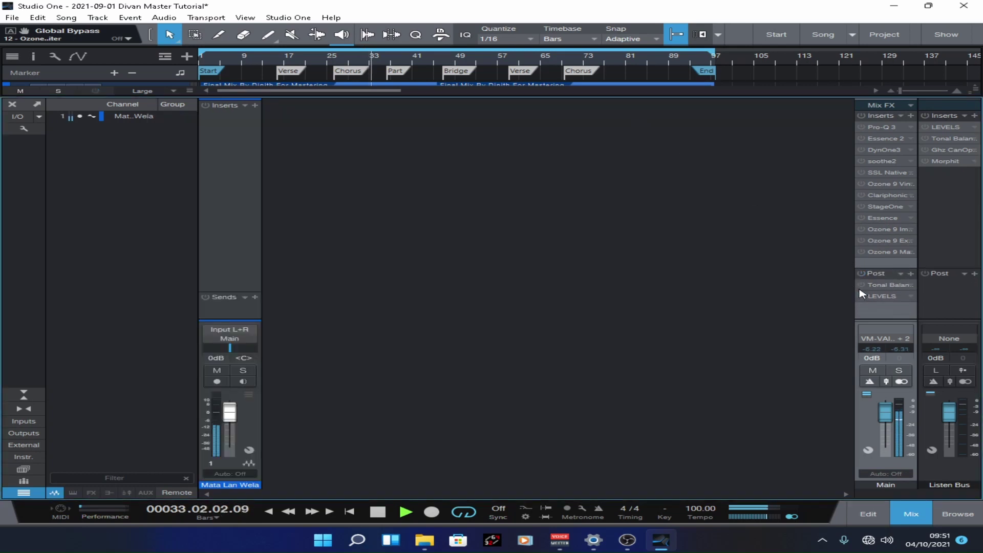
# Check the mix's tonal balance with Tonal Balance Control 2 in Main's post-fader section.
pyautogui.click(877, 287)
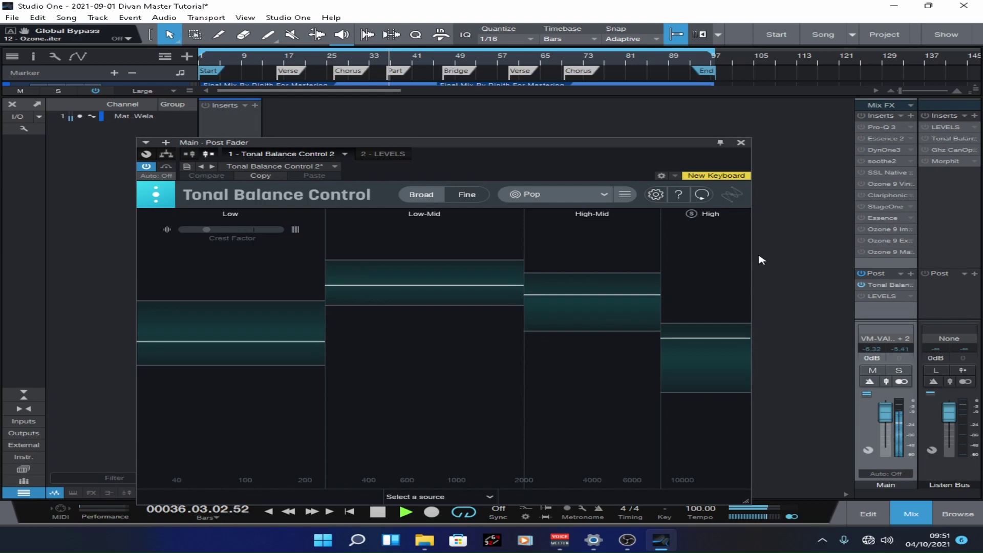
pyautogui.click(740, 143)
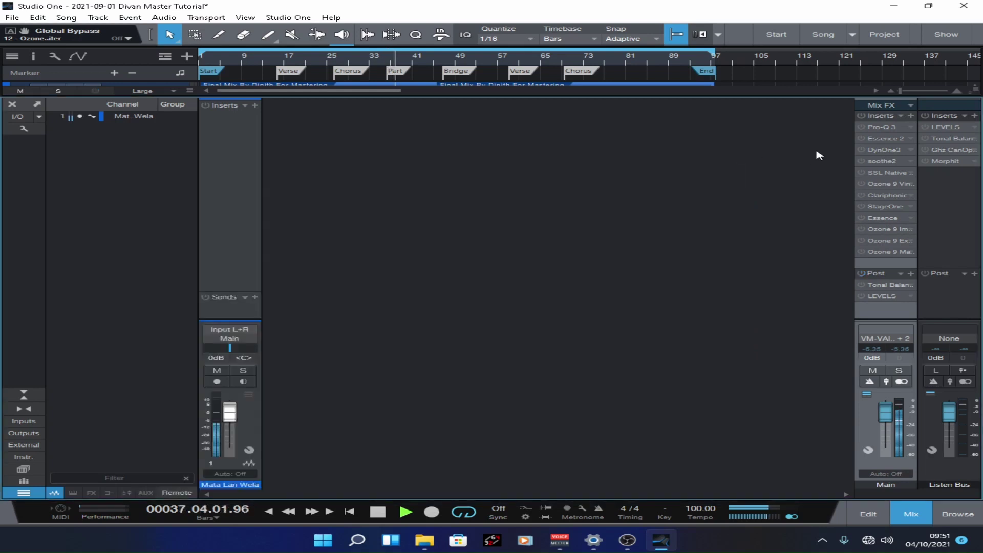
# Activate the Pro-Q 3, Essence 2 and Ozone 9 Maximizer inserts on Main and replay from about bar 25.
pyautogui.click(862, 139)
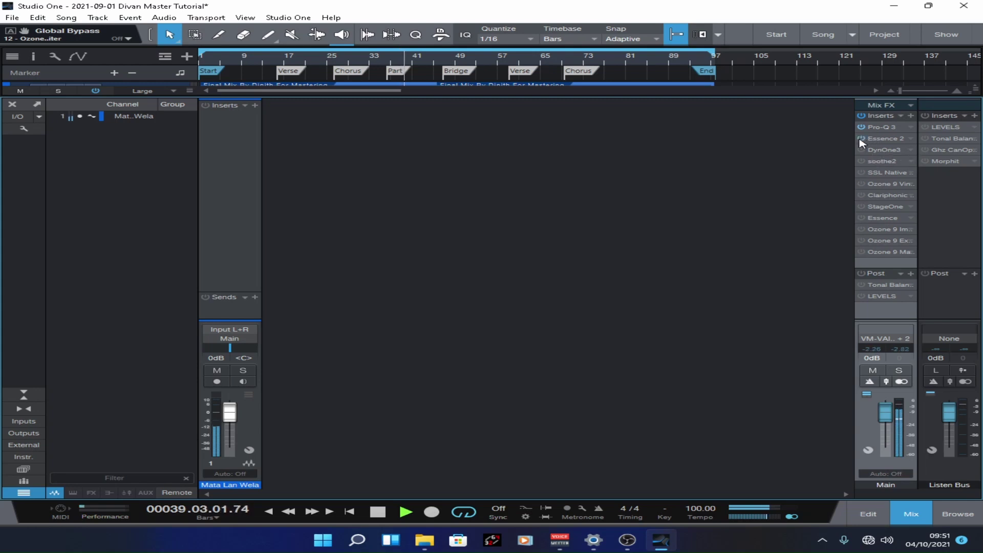
pyautogui.click(862, 252)
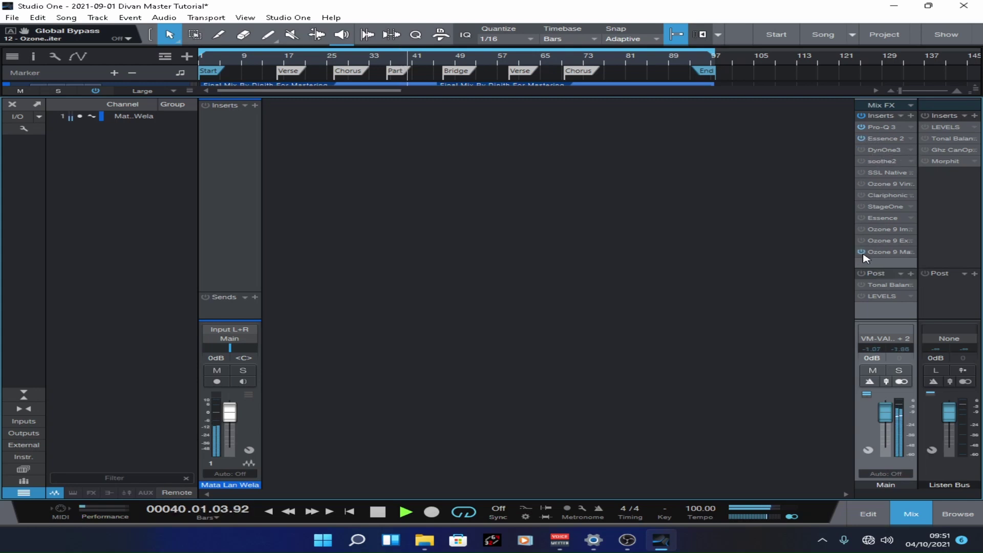
pyautogui.click(328, 62)
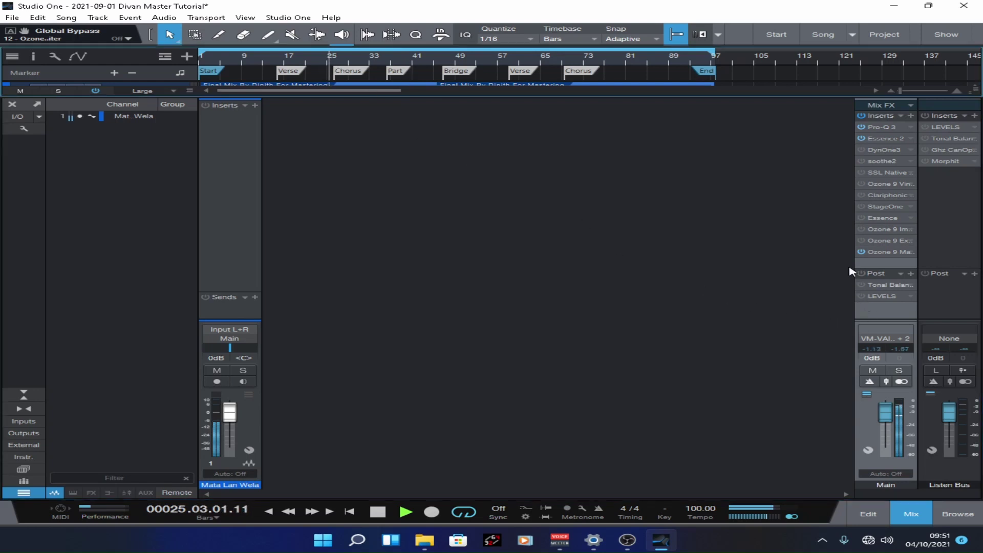
# Audition Main with Ozone 9 Exciter, Ozone 9 Imager, Essence, DynOne3, SSL Native X-Saturator, Ozone 9 Vintage Tape and Clariphonic also activated, and stop playback.
pyautogui.click(860, 249)
pyautogui.click(861, 250)
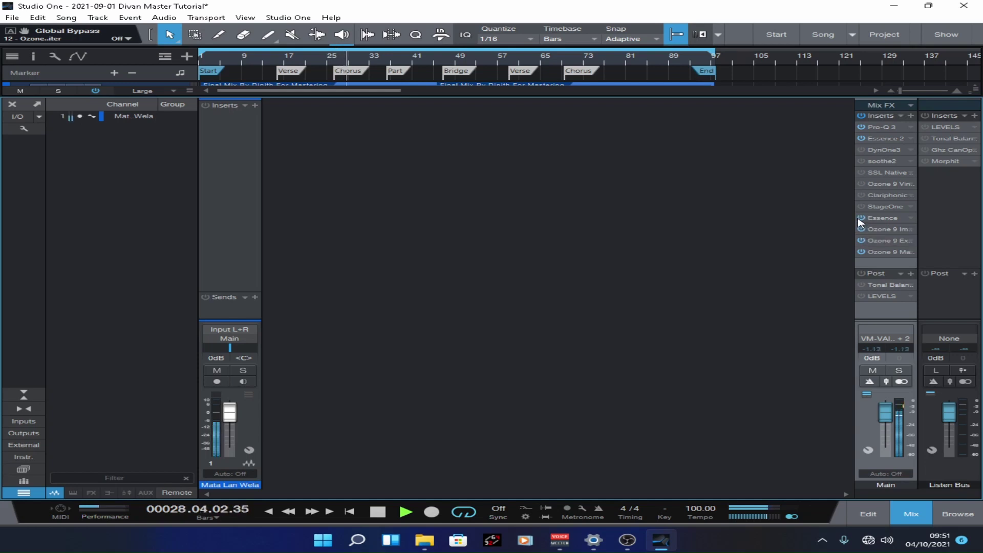
pyautogui.click(862, 150)
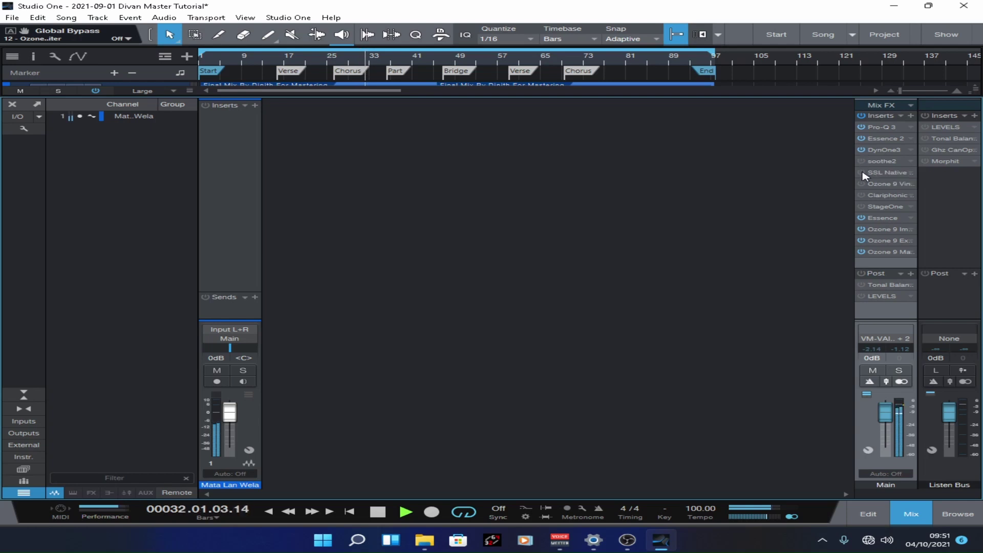
pyautogui.click(862, 173)
pyautogui.click(862, 184)
pyautogui.click(862, 196)
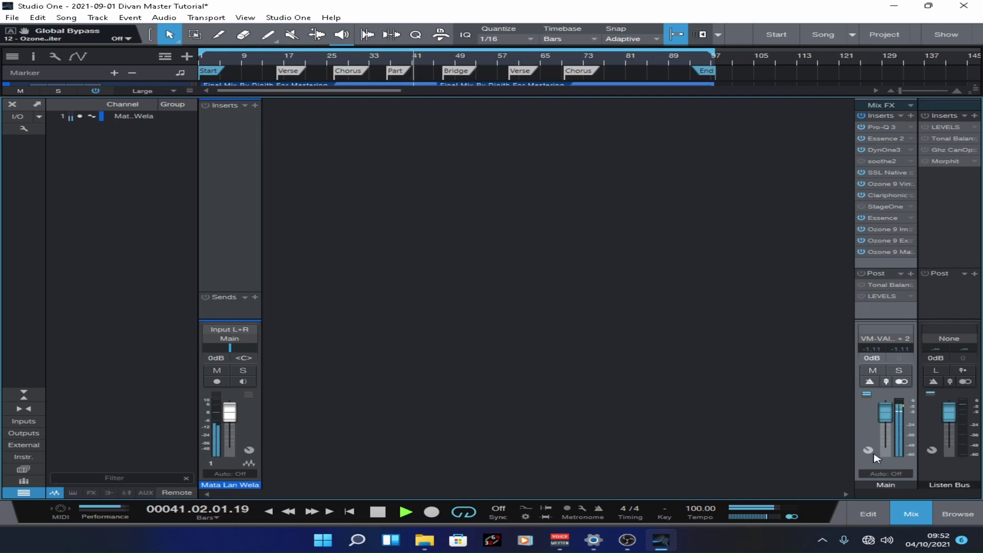
pyautogui.click(378, 512)
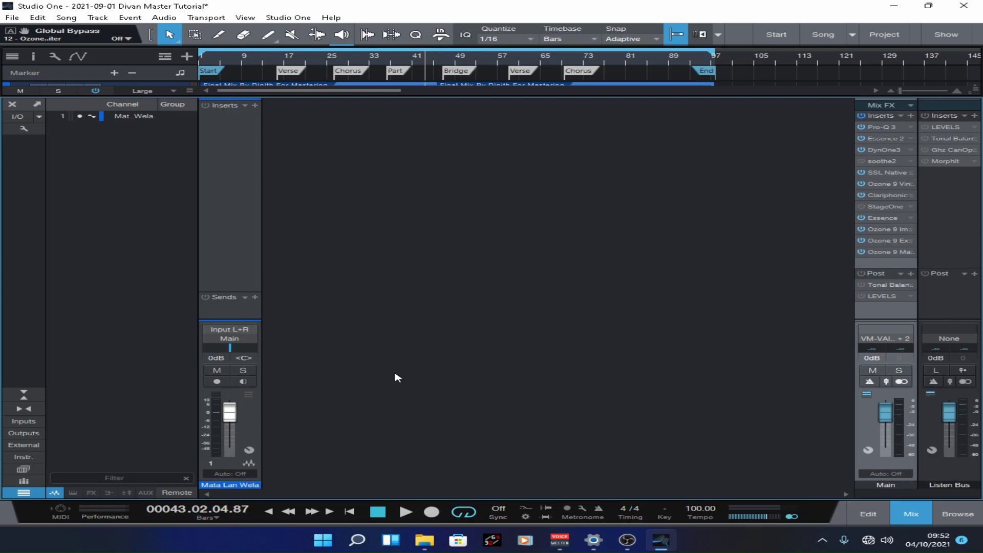
# Deactivate all inserts on Main, play the unprocessed first Chorus from bar 27, and save the song.
pyautogui.hotkey('ctrl', 's')
pyautogui.click(861, 116)
pyautogui.click(911, 513)
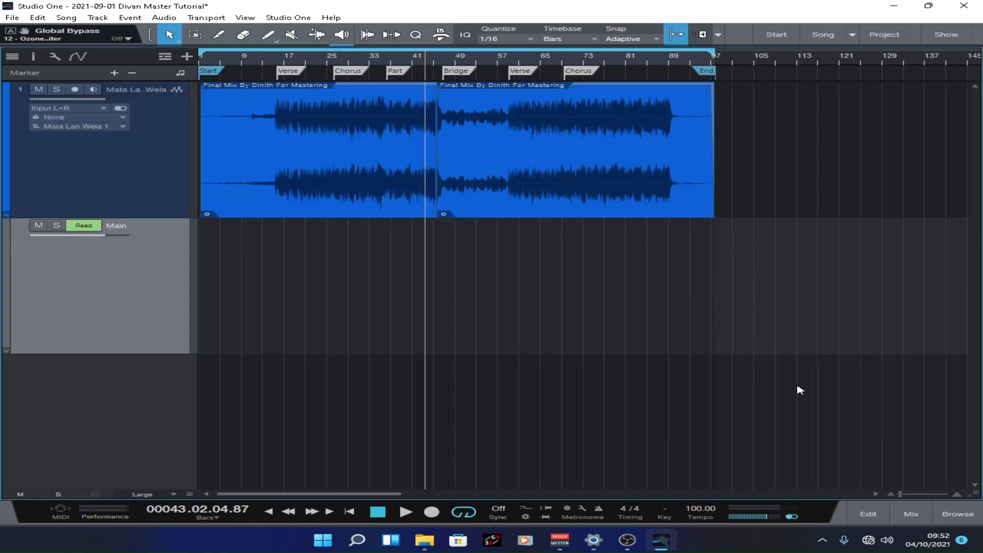
pyautogui.click(338, 58)
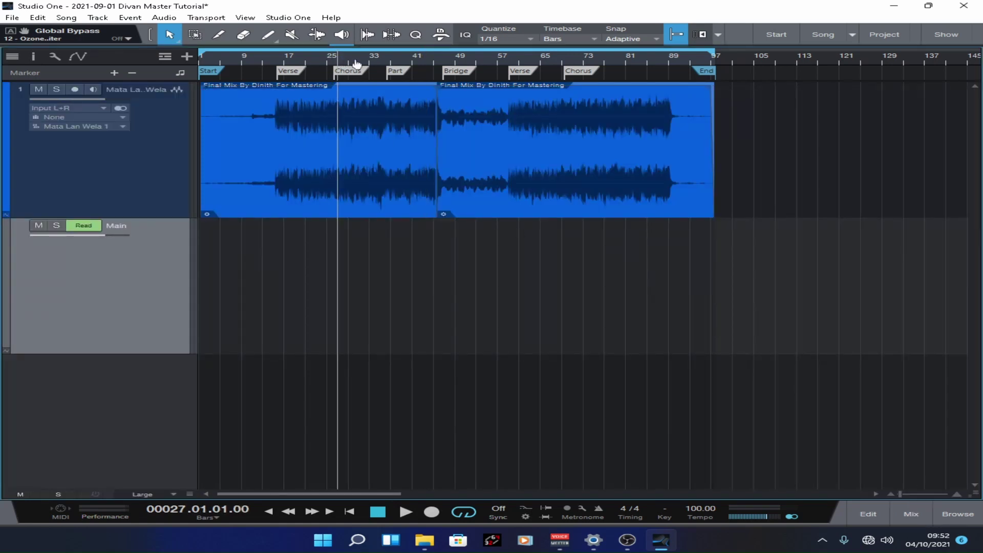
pyautogui.press('e')
pyautogui.press('space')
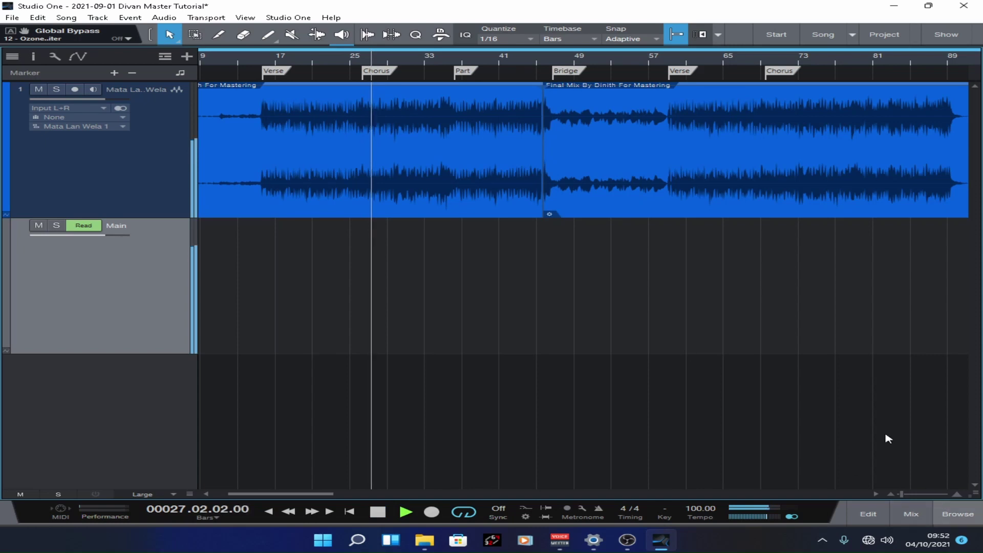
pyautogui.hotkey('ctrl', 's')
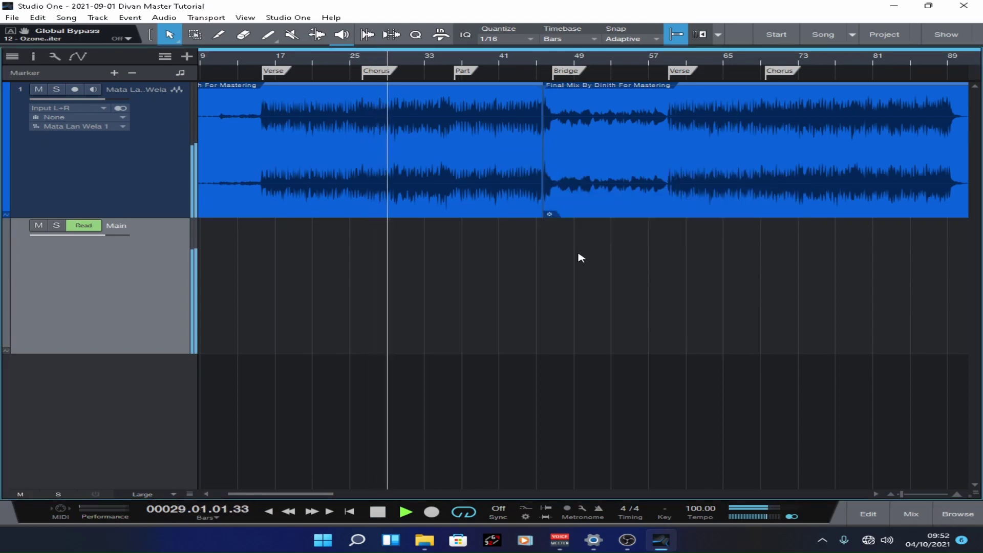
pyautogui.click(911, 513)
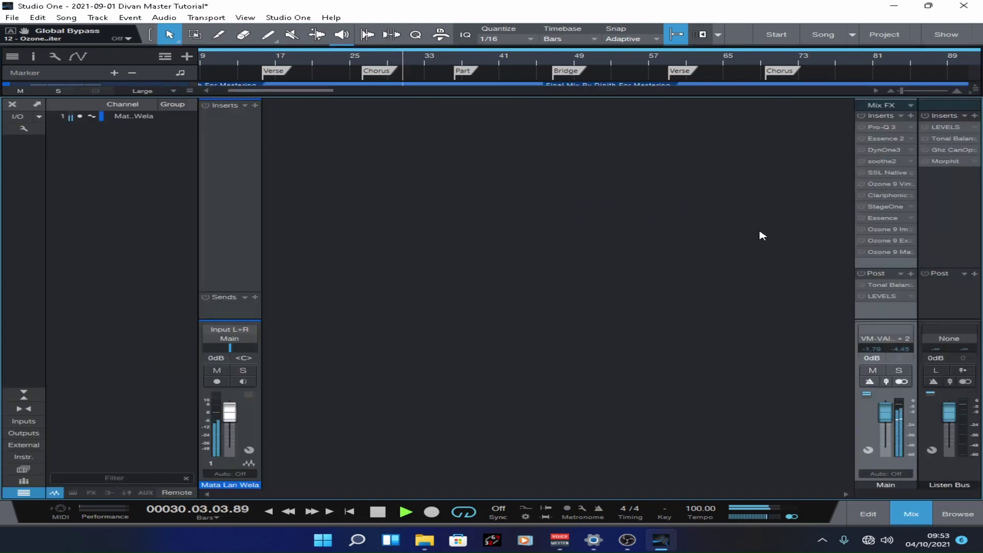
pyautogui.hotkey('ctrl', 's')
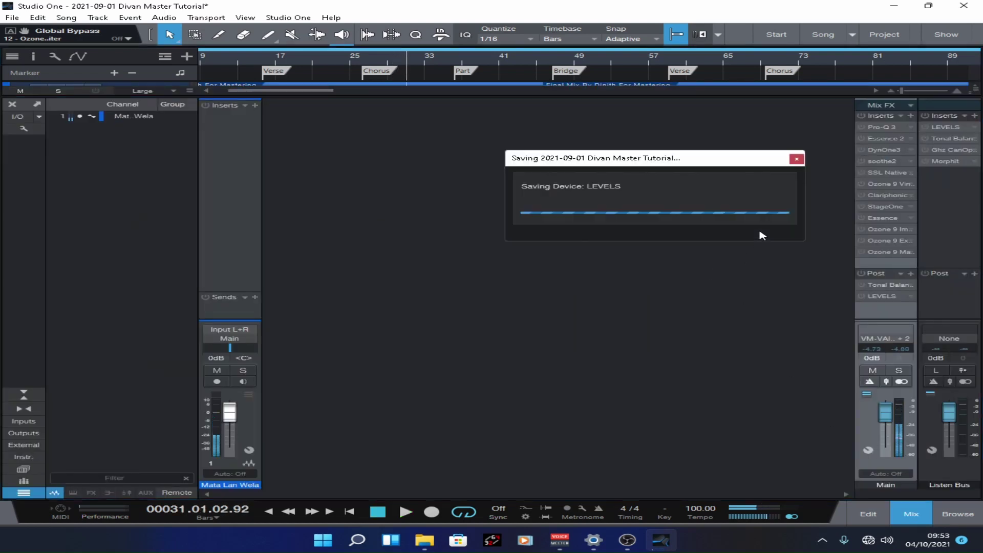
# Activate the Pro-Q 3 insert on Main and compare the first Chorus with the equalizer bypassed and active.
pyautogui.click(885, 128)
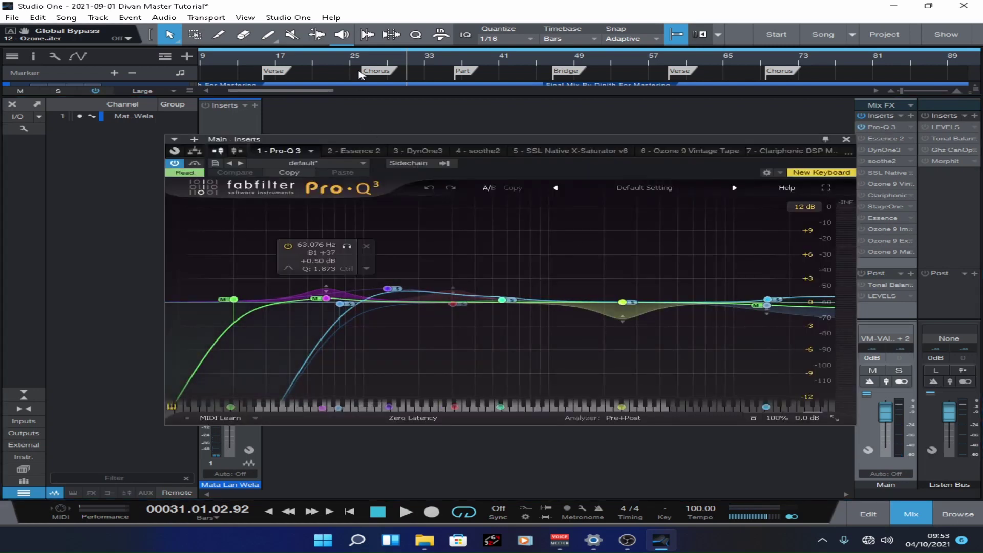
pyautogui.press('space')
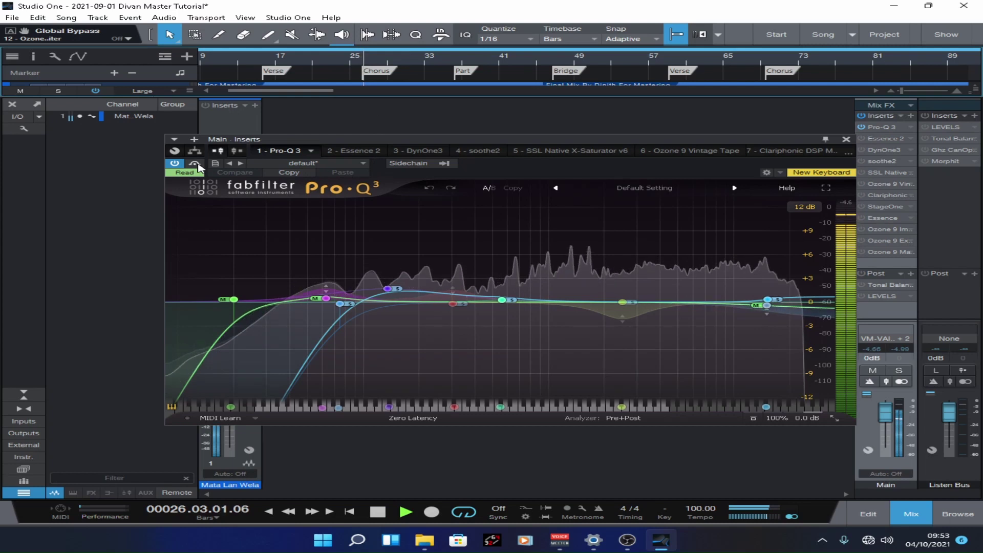
pyautogui.click(195, 163)
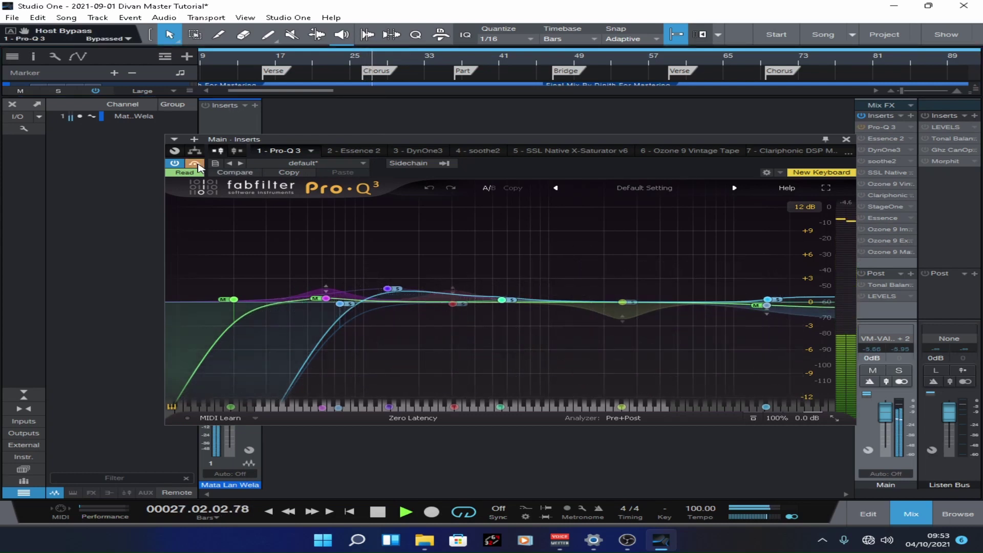
pyautogui.click(197, 165)
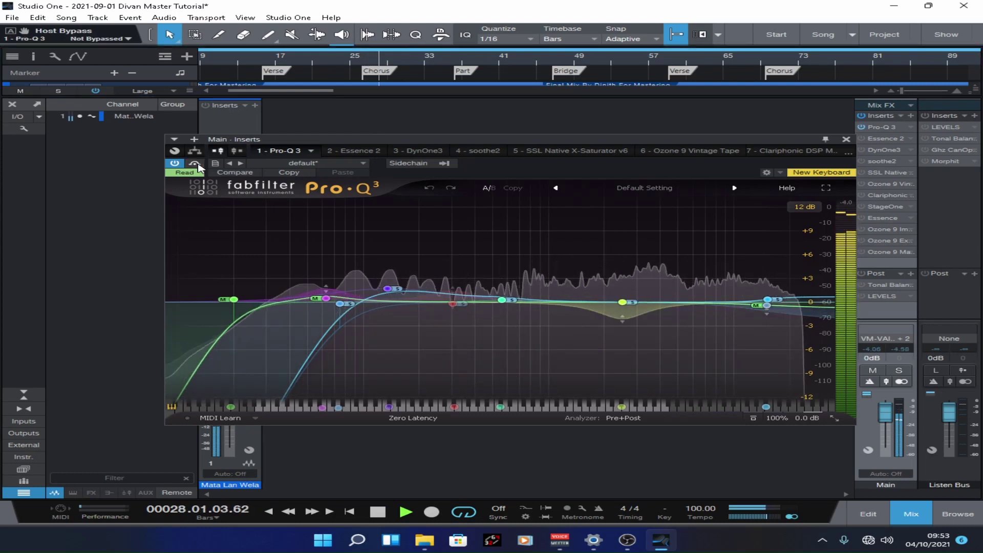
# Try boosting the 63 Hz mid band to about +2.68 dB at 63.68 Hz while playing from bar 21, and undo it.
pyautogui.press('space')
pyautogui.moveTo(325, 300)
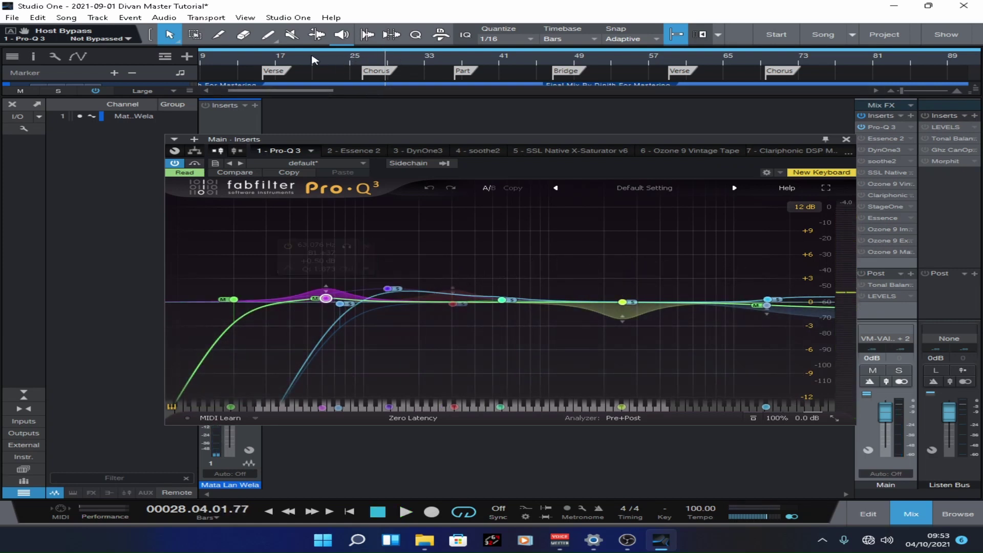
pyautogui.click(312, 54)
pyautogui.moveTo(326, 300)
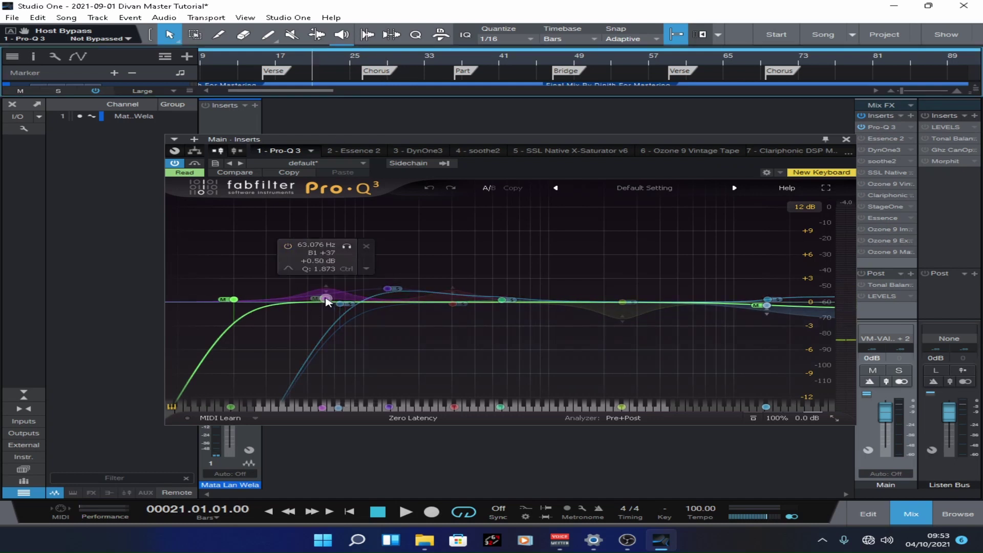
pyautogui.press('space')
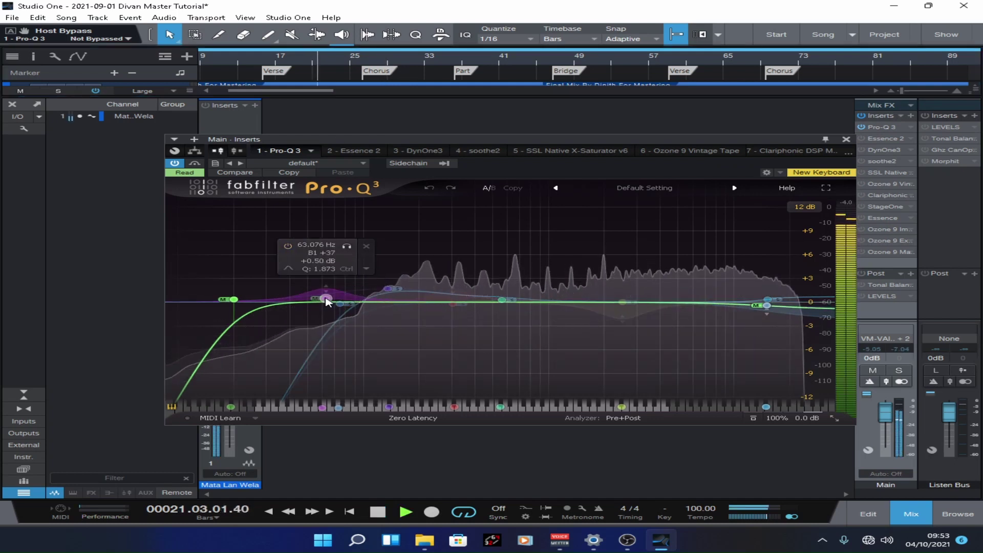
pyautogui.moveTo(325, 301); pyautogui.dragTo(327, 281)
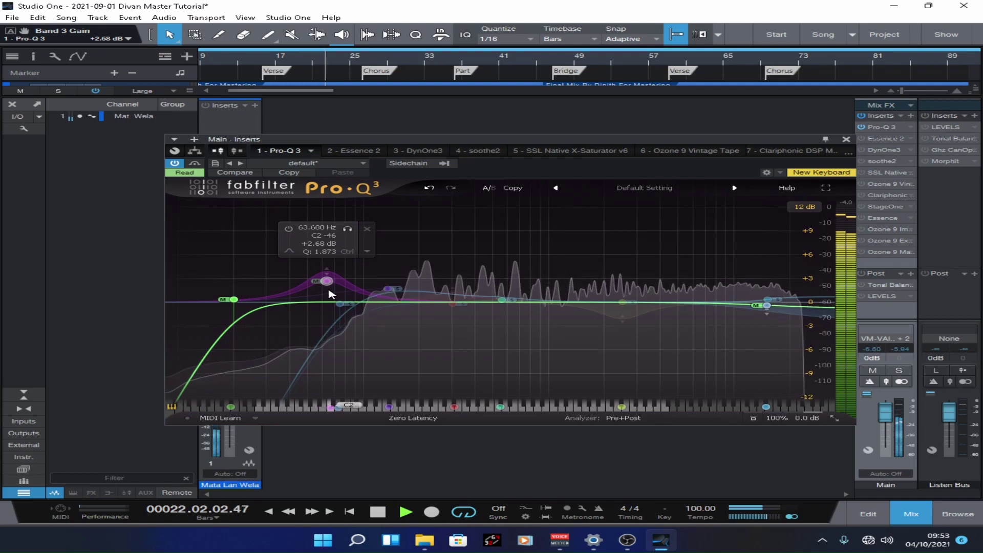
pyautogui.hotkey('ctrl', 'z')
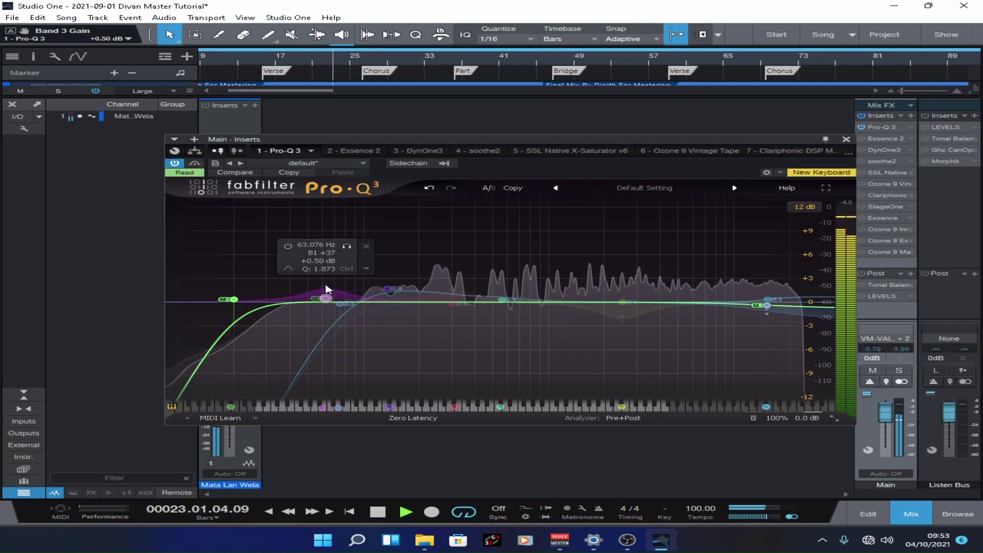
pyautogui.press('space')
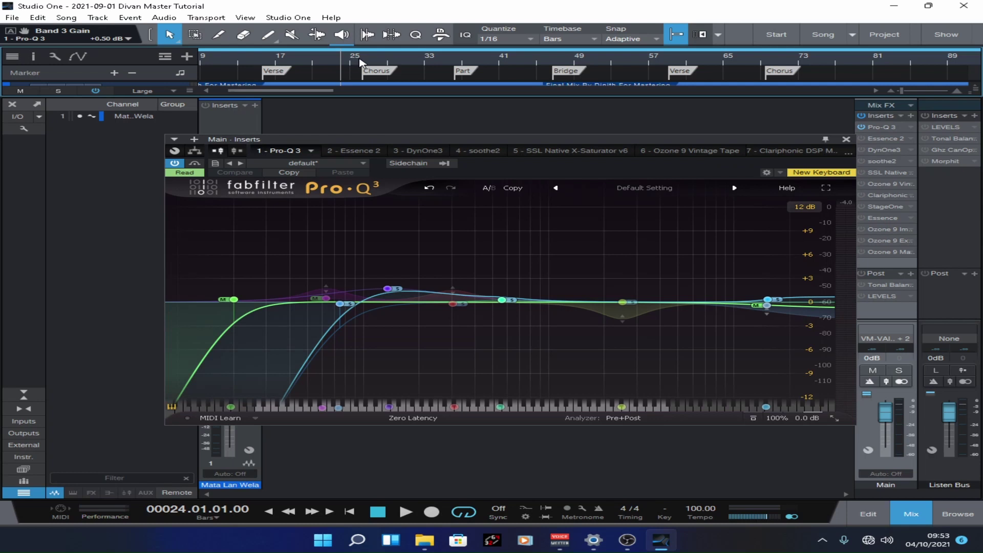
# Play from bar 24 into the first Chorus and inspect the 63 Hz mid boost and the 20 Hz mid low cut.
pyautogui.press('space')
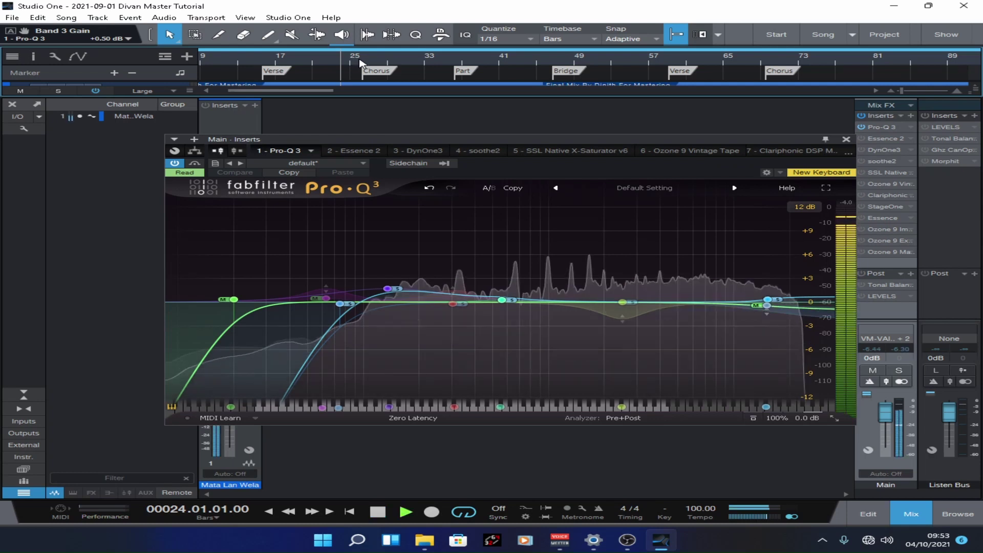
pyautogui.moveTo(326, 299)
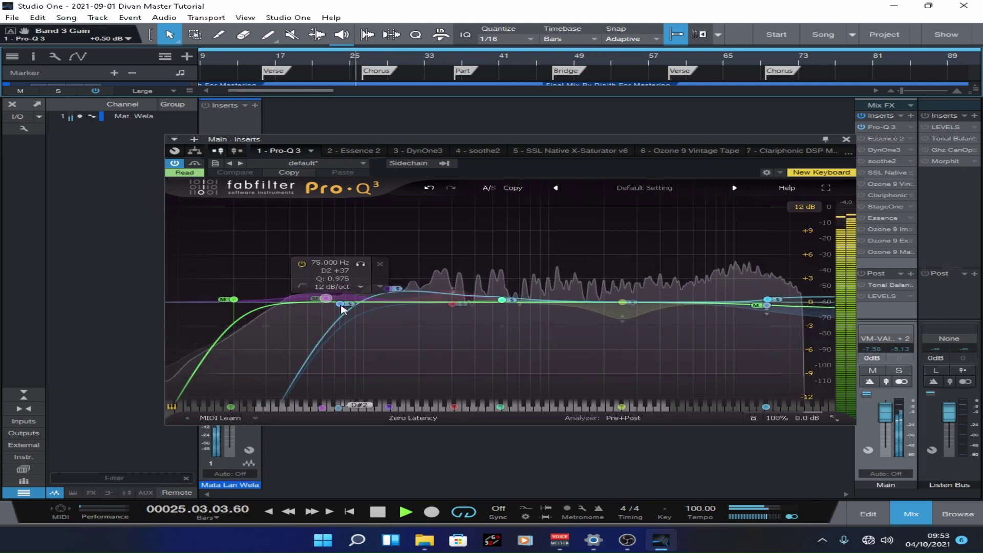
pyautogui.click(327, 304)
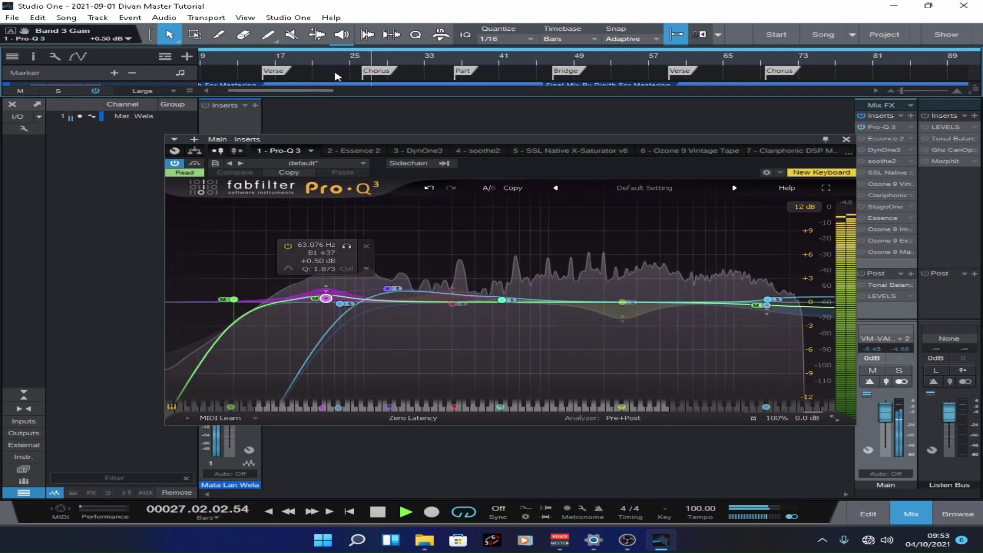
pyautogui.click(343, 61)
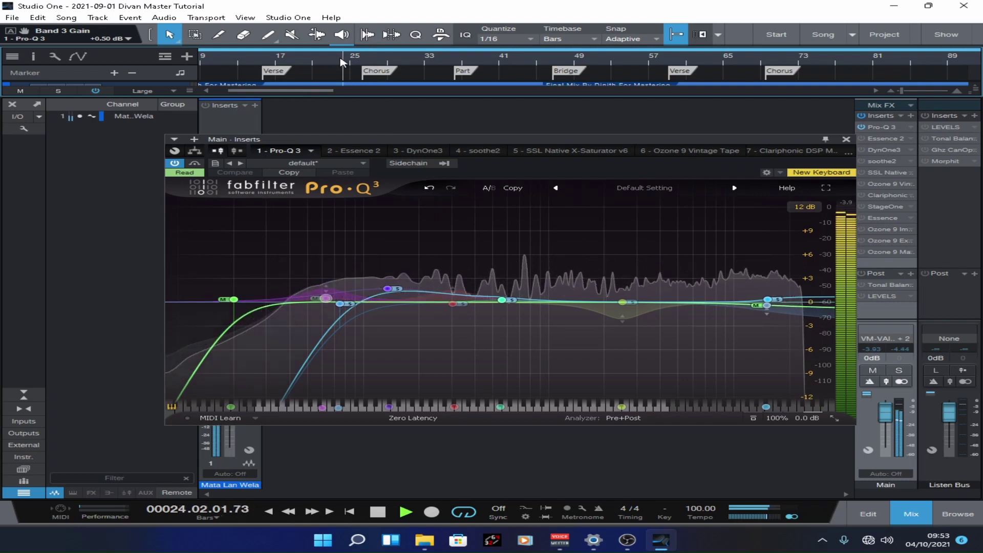
pyautogui.click(377, 61)
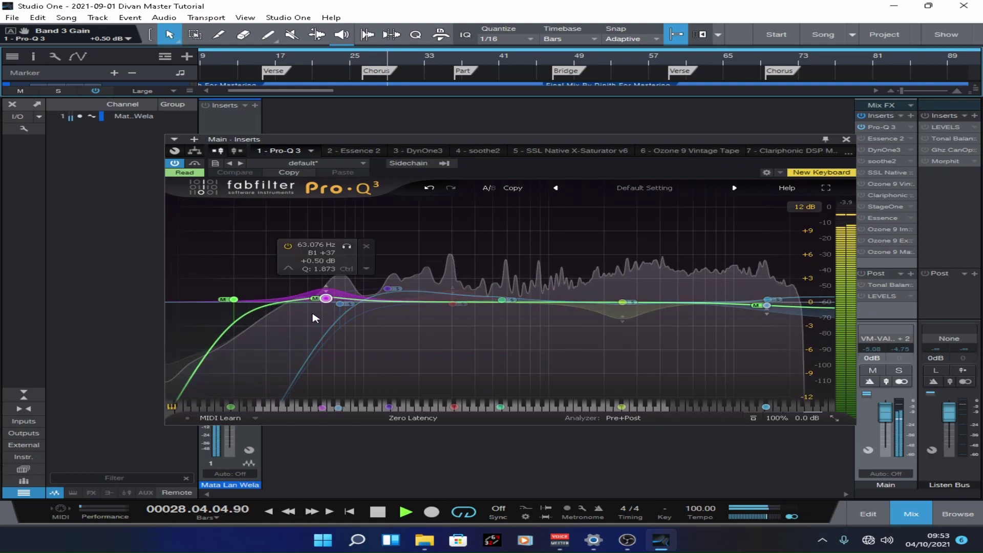
pyautogui.press('space')
pyautogui.moveTo(233, 301)
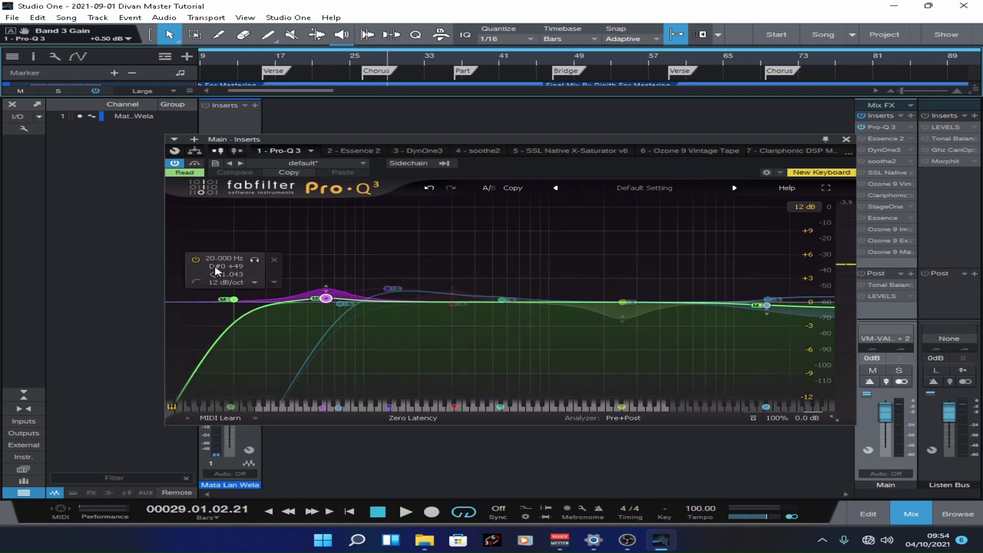
pyautogui.click(233, 301)
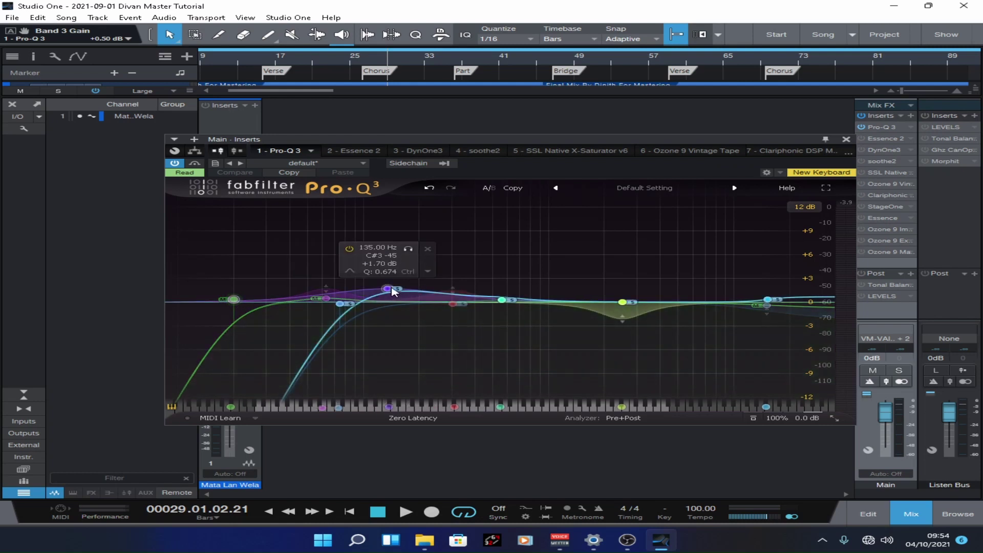
# Move the 135 Hz side boost to about 153 Hz and set the side low cut's frequency to 85 Hz.
pyautogui.moveTo(392, 291); pyautogui.dragTo(410, 293)
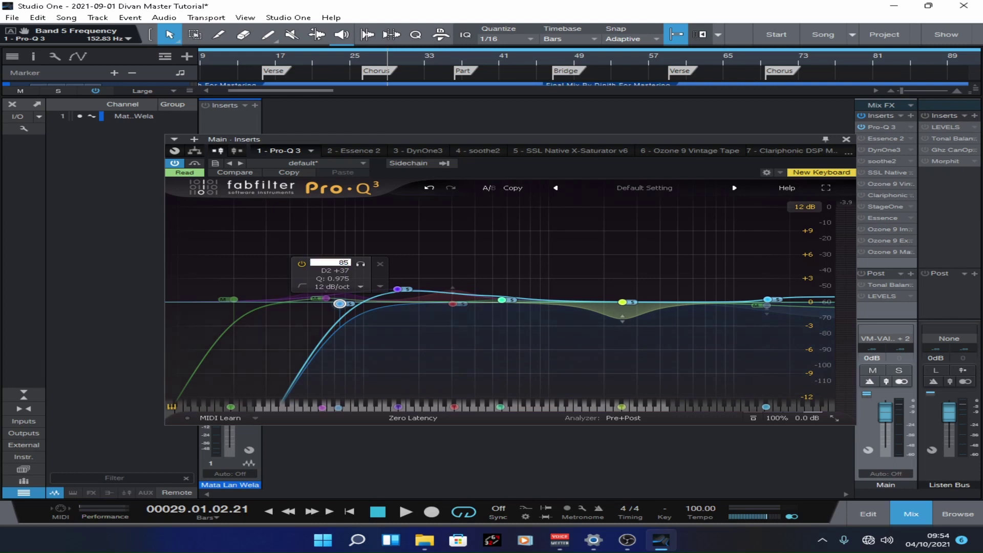
pyautogui.press('Return')
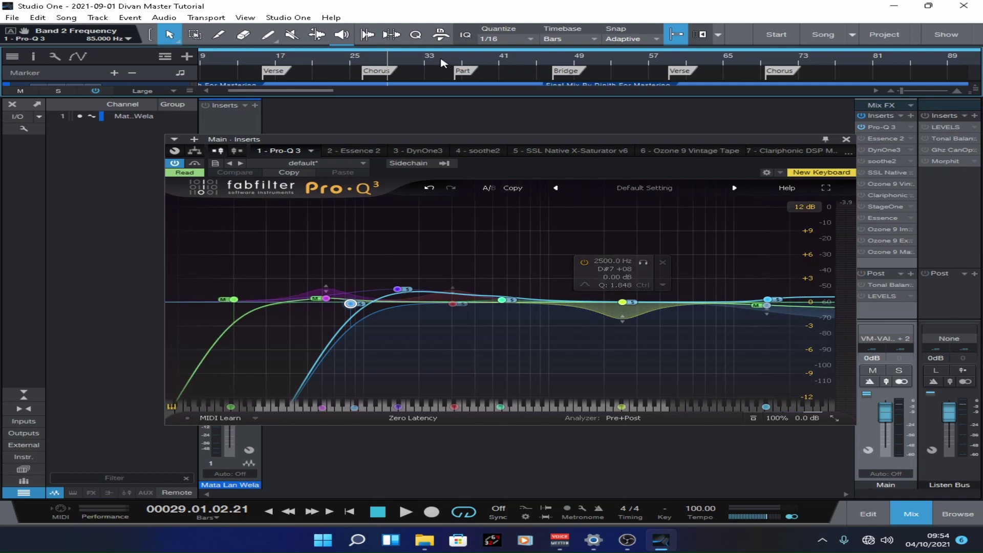
# Compare the first Chorus with the 2500 Hz side band disabled and enabled, and save the song.
pyautogui.click(366, 60)
pyautogui.press('space')
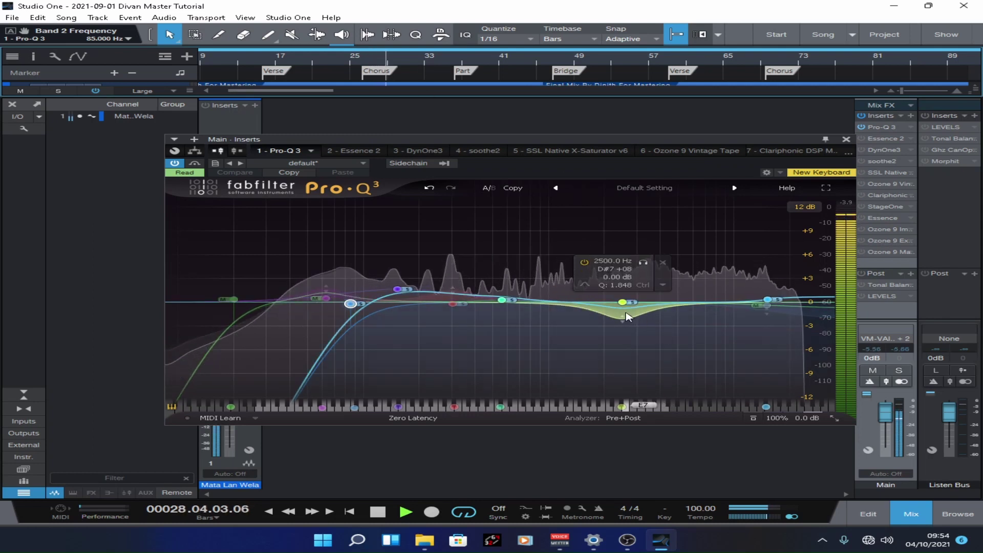
pyautogui.rightClick(623, 303)
pyautogui.click(639, 312)
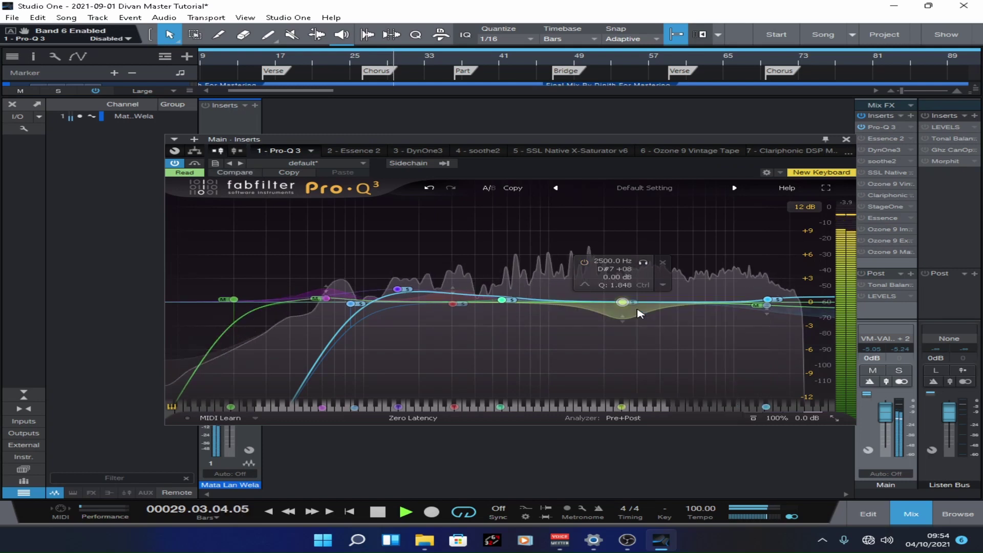
pyautogui.rightClick(638, 303)
pyautogui.click(638, 310)
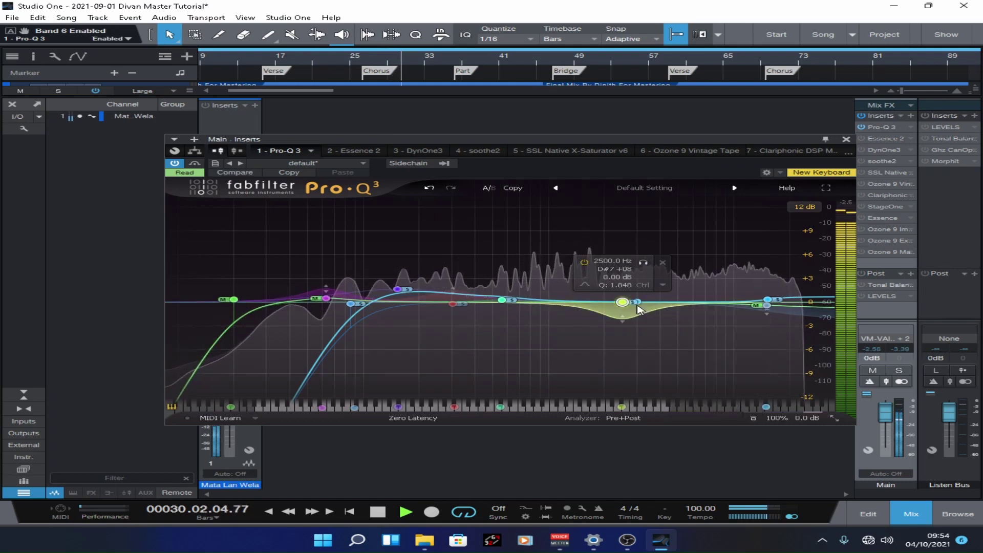
pyautogui.hotkey('ctrl', 's')
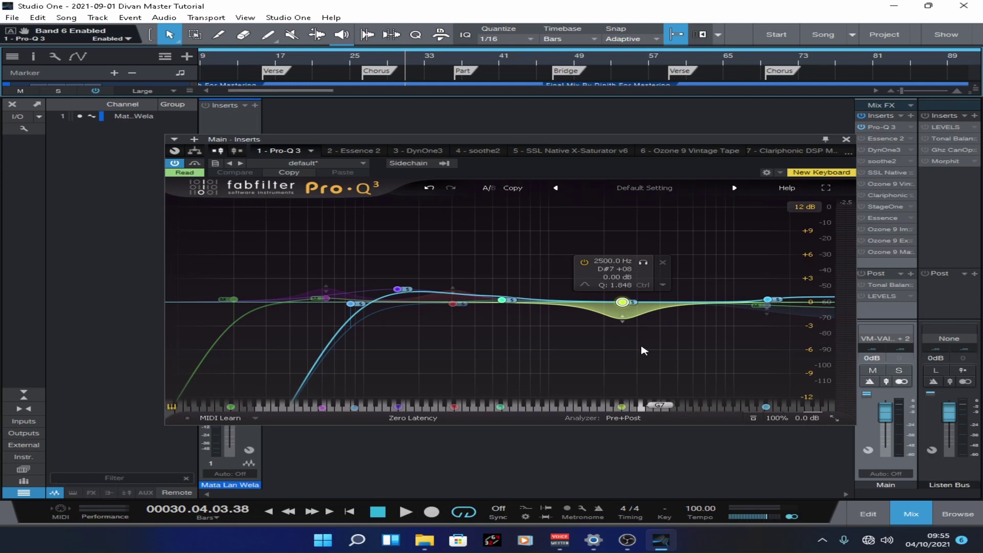
# Try moving the side high shelf to about 5867 Hz and +3.82 dB while playing from bar 29, undo it, and save the song.
pyautogui.moveTo(768, 301)
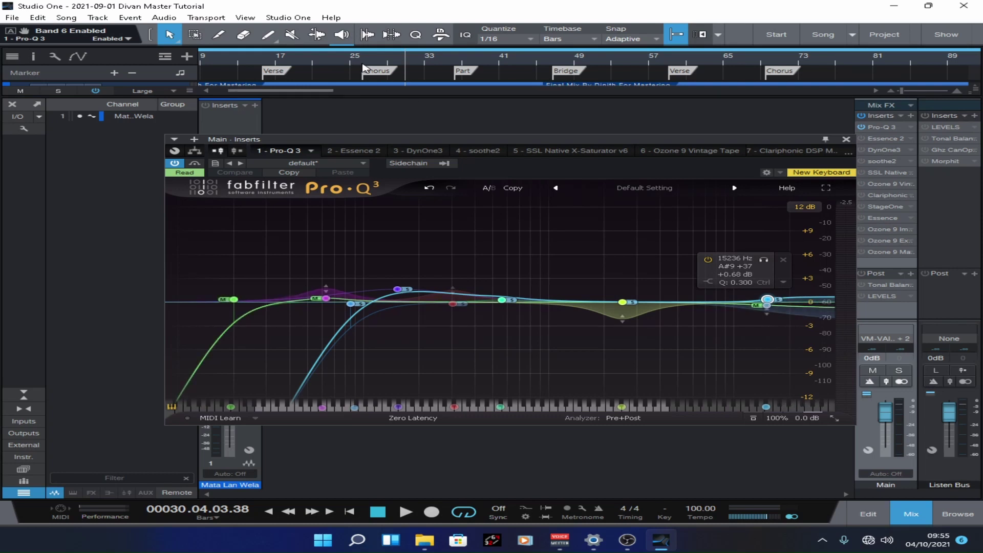
pyautogui.click(388, 65)
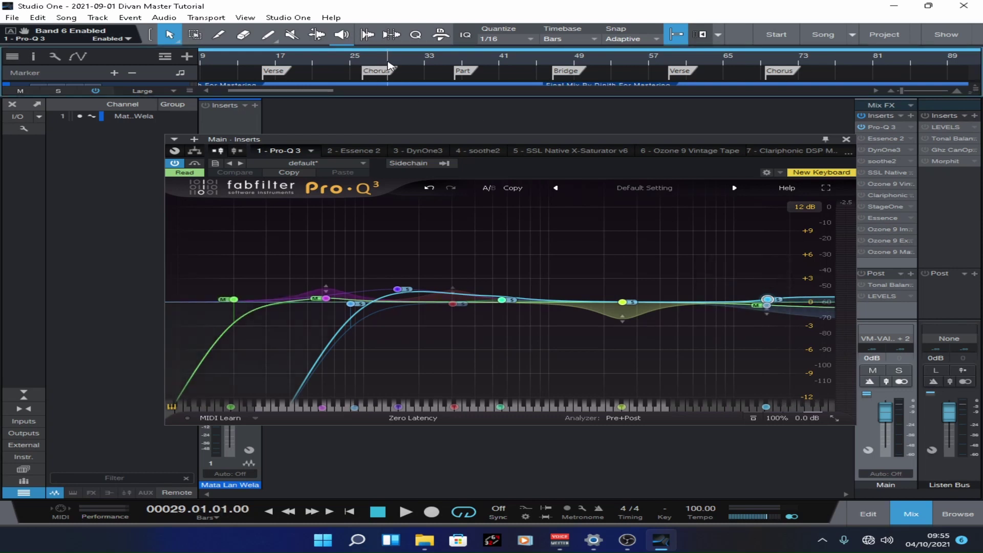
pyautogui.press('space')
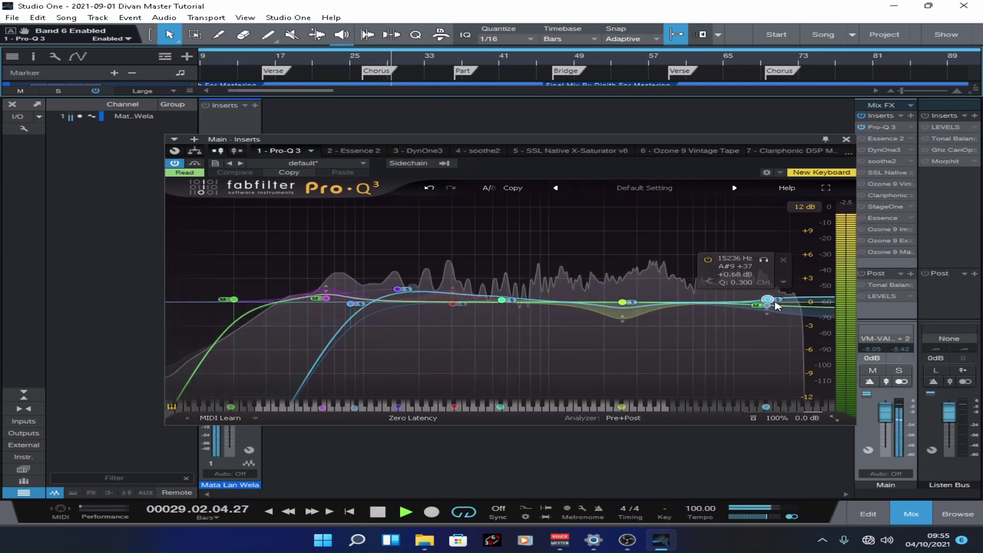
pyautogui.moveTo(772, 302); pyautogui.dragTo(696, 274)
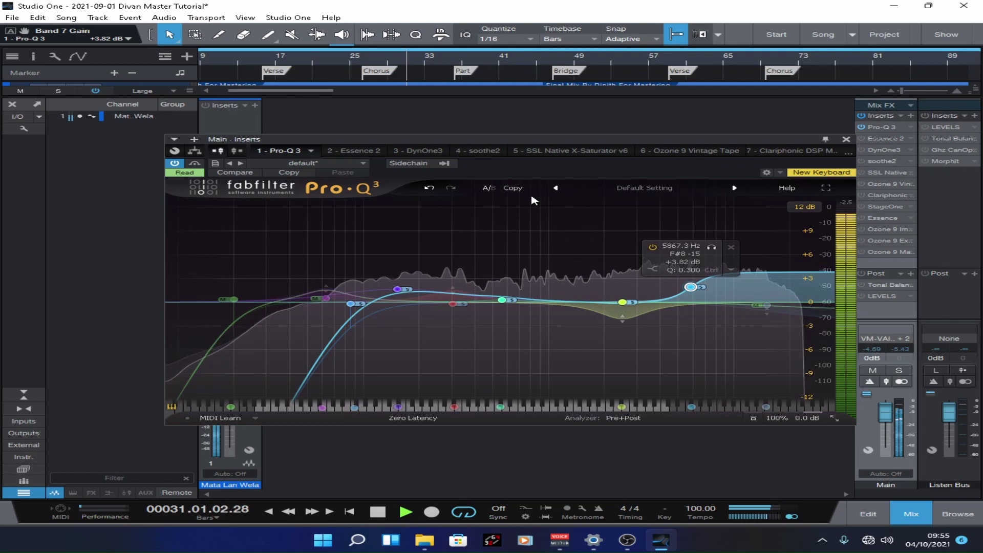
pyautogui.click(428, 188)
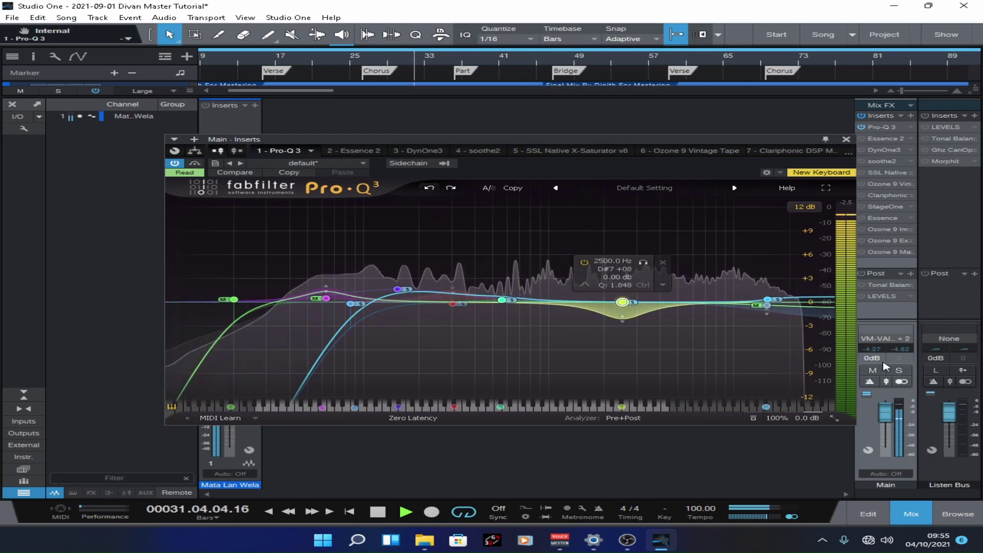
pyautogui.press('space')
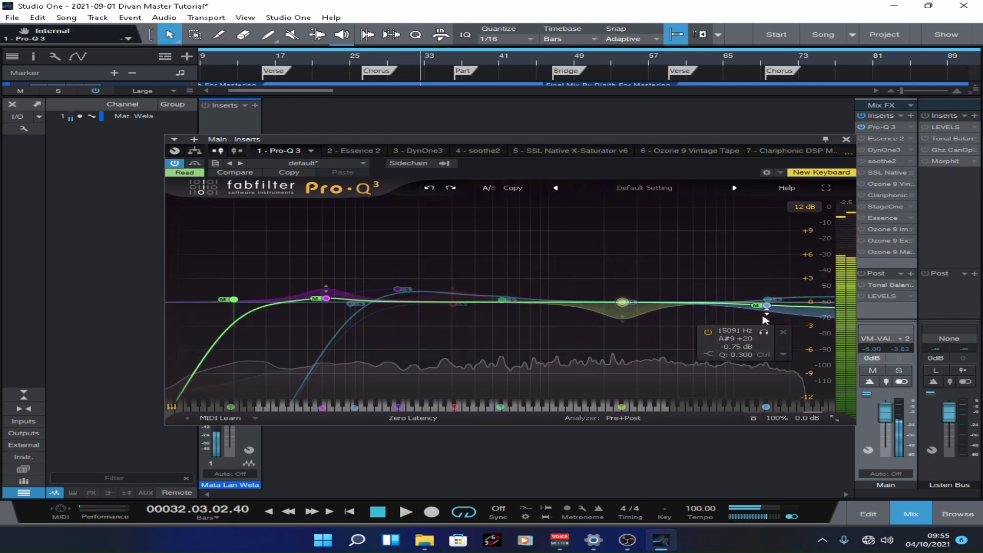
pyautogui.hotkey('ctrl', 's')
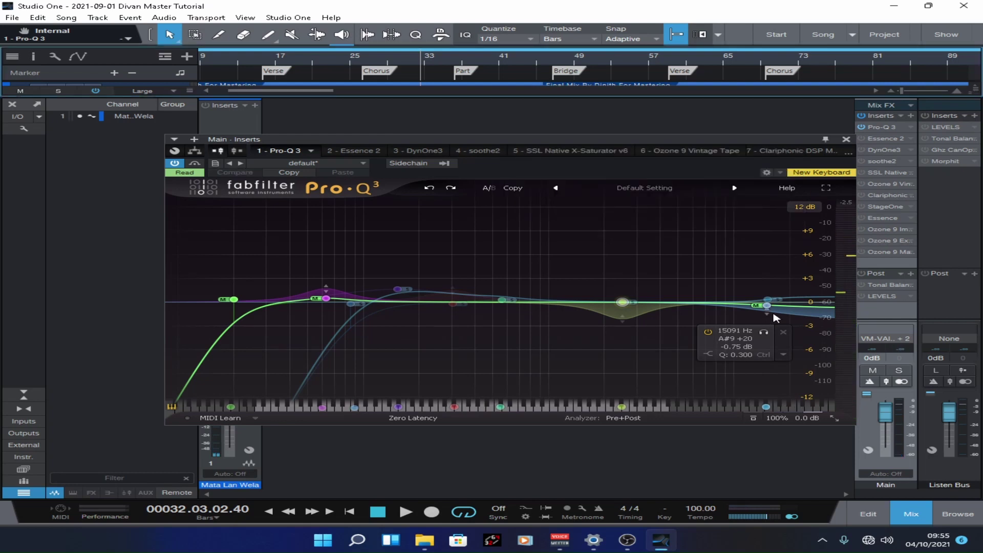
# Play the equalized mix from about bar 33, stop playback, and close the Pro-Q 3 window.
pyautogui.click(426, 58)
pyautogui.press('space')
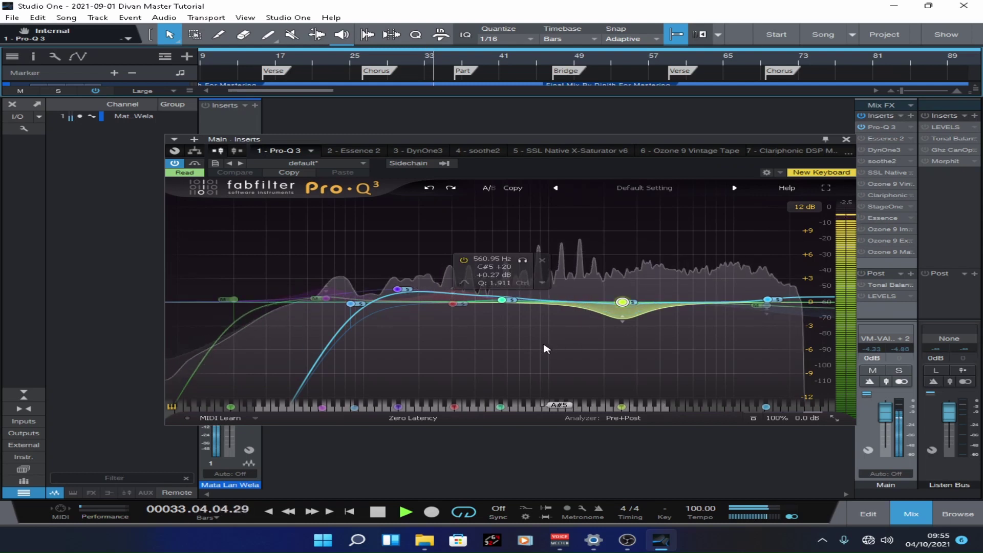
pyautogui.press('space')
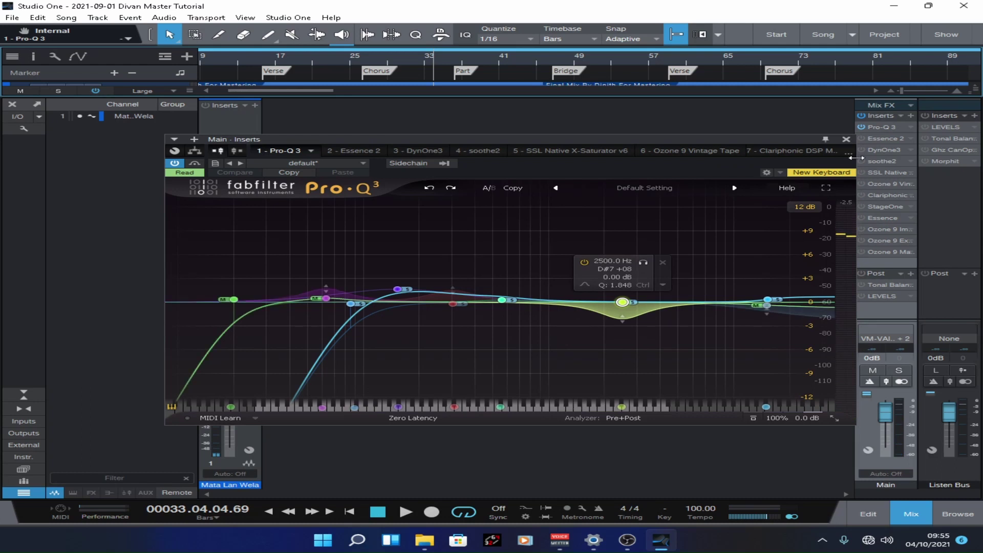
pyautogui.click(846, 140)
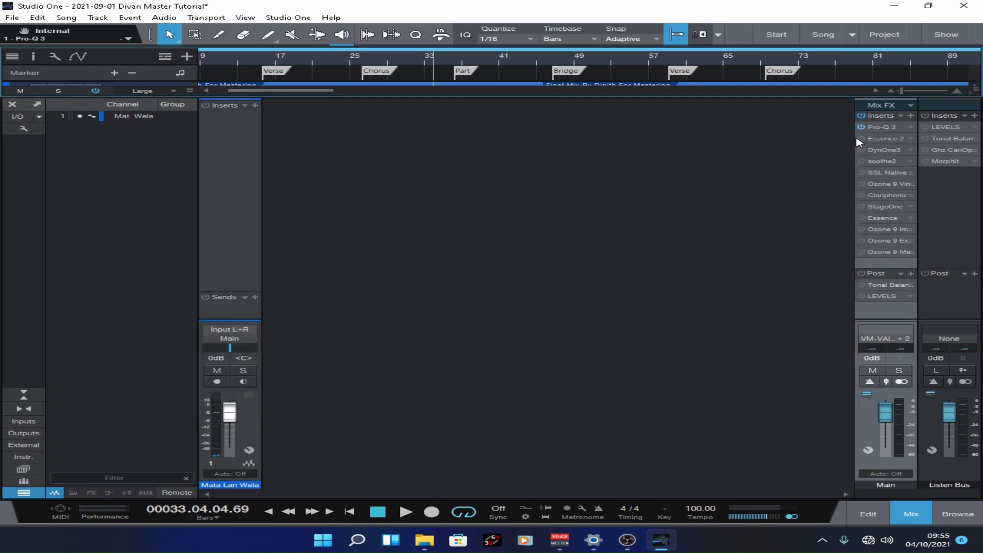
# Place the playhead at bar 27, and open and activate the Essence 2 insert on Main.
pyautogui.click(913, 516)
pyautogui.click(367, 58)
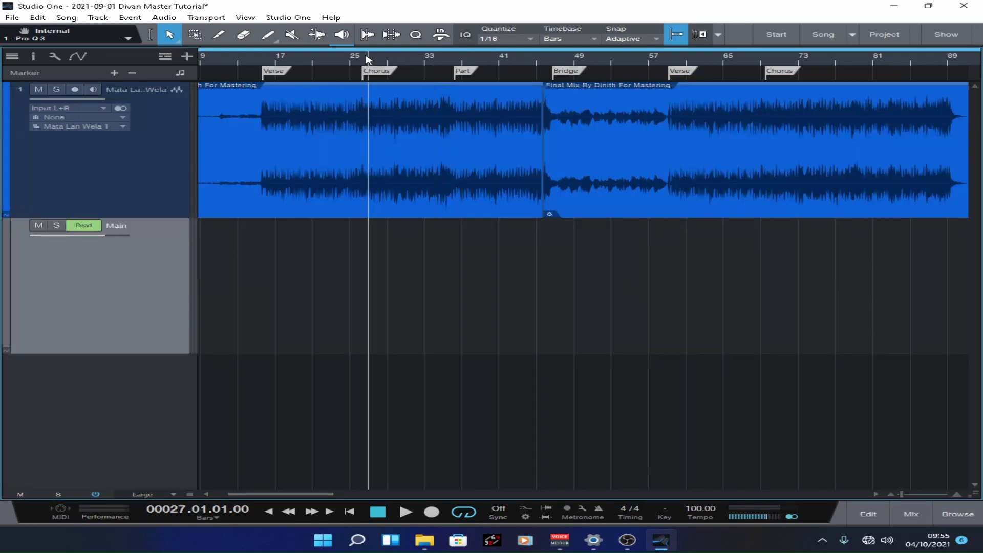
pyautogui.click(896, 513)
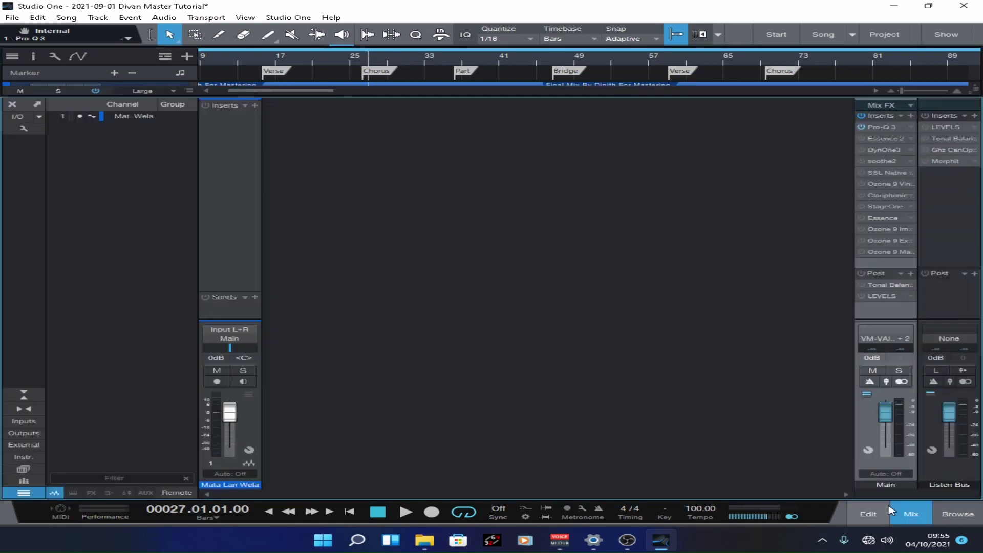
pyautogui.click(886, 139)
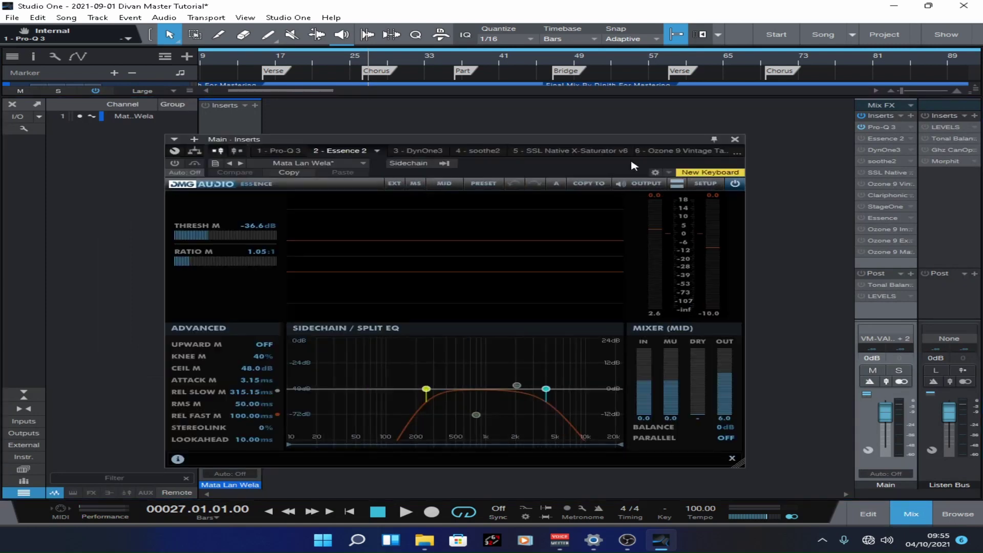
pyautogui.moveTo(623, 142); pyautogui.dragTo(657, 141)
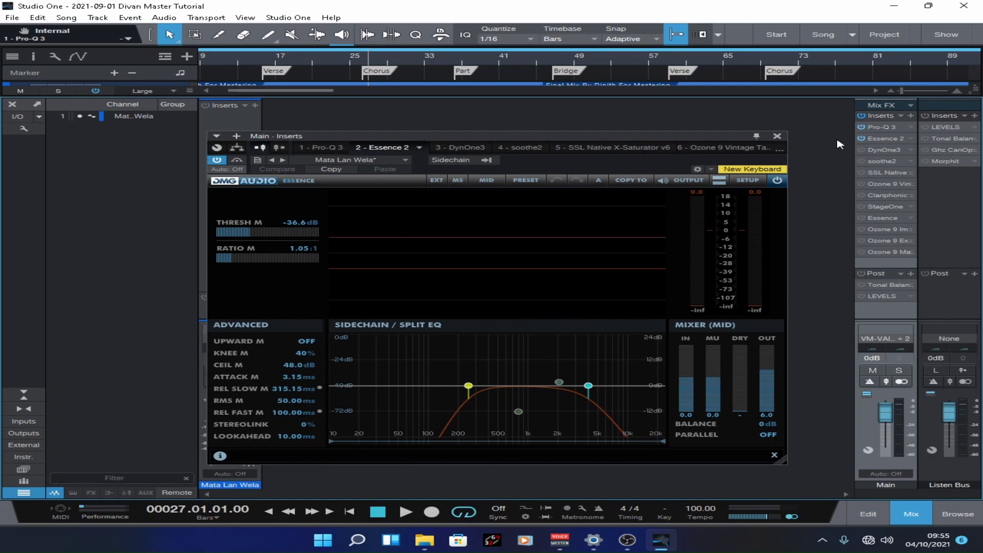
# Play the first Chorus from about bar 26, compare Essence 2 bypassed and active, and reset Main's clip indicator.
pyautogui.click(366, 70)
pyautogui.press('space')
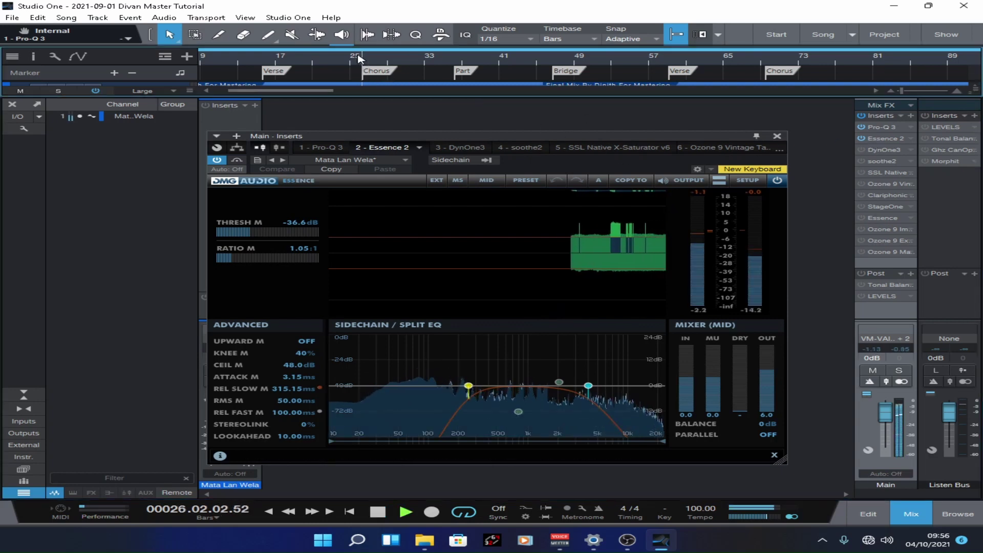
pyautogui.click(237, 164)
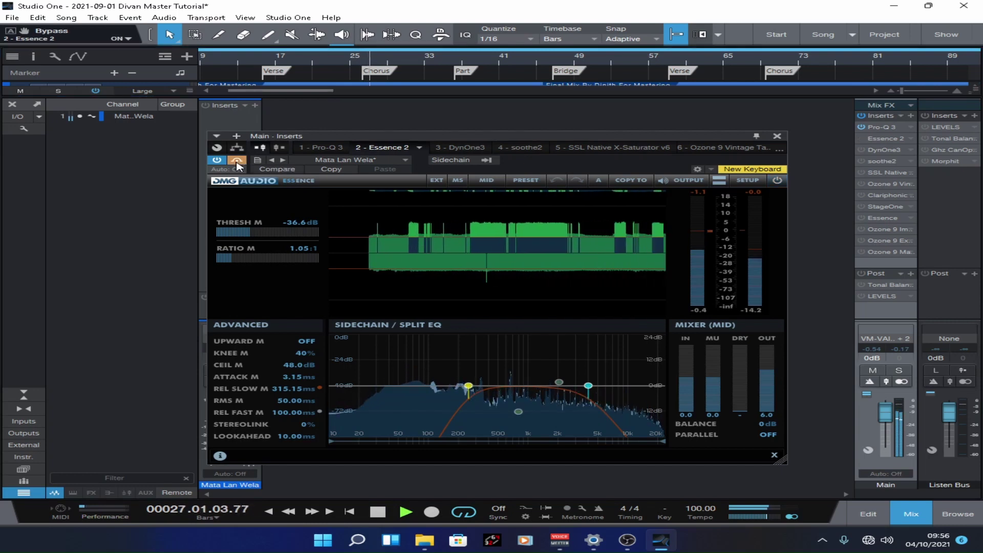
pyautogui.click(238, 163)
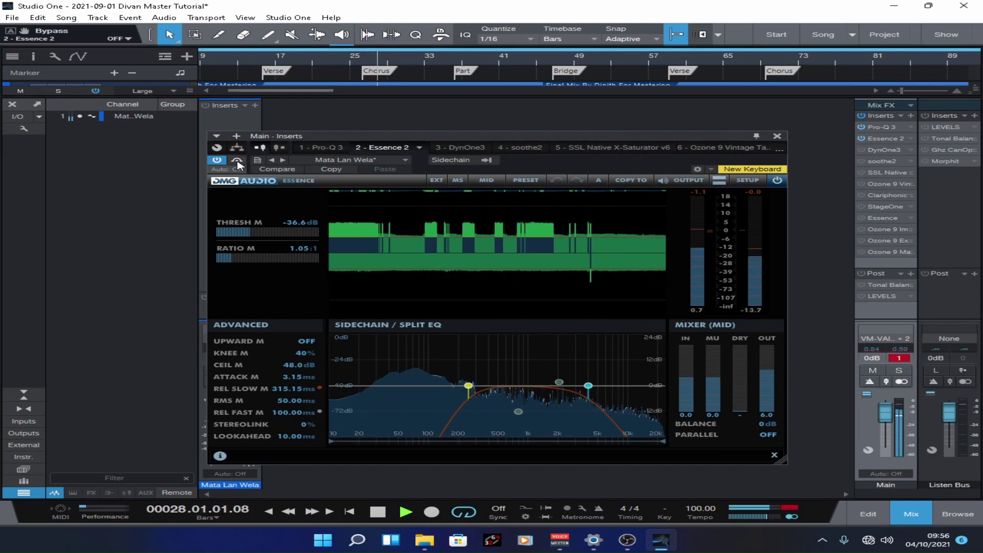
pyautogui.click(899, 358)
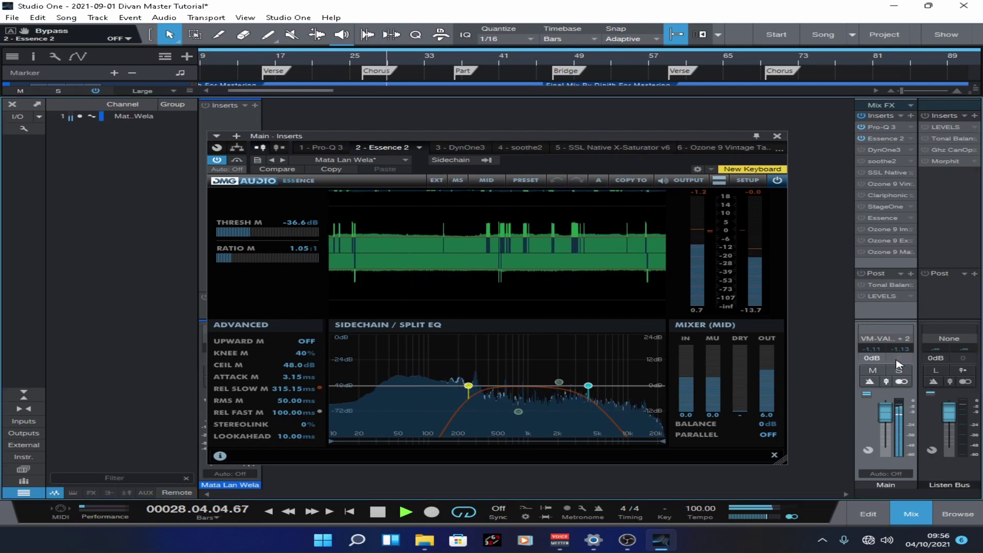
# Continue switching the Essence 2 bypass on and off until about bar 34, stop playback with it bypassed, and save the song.
pyautogui.click(236, 160)
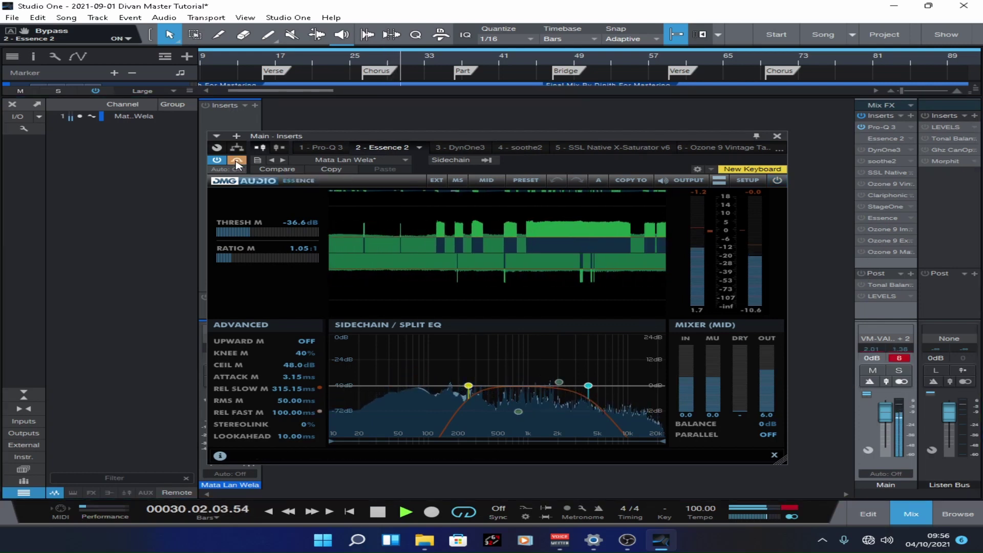
pyautogui.click(237, 161)
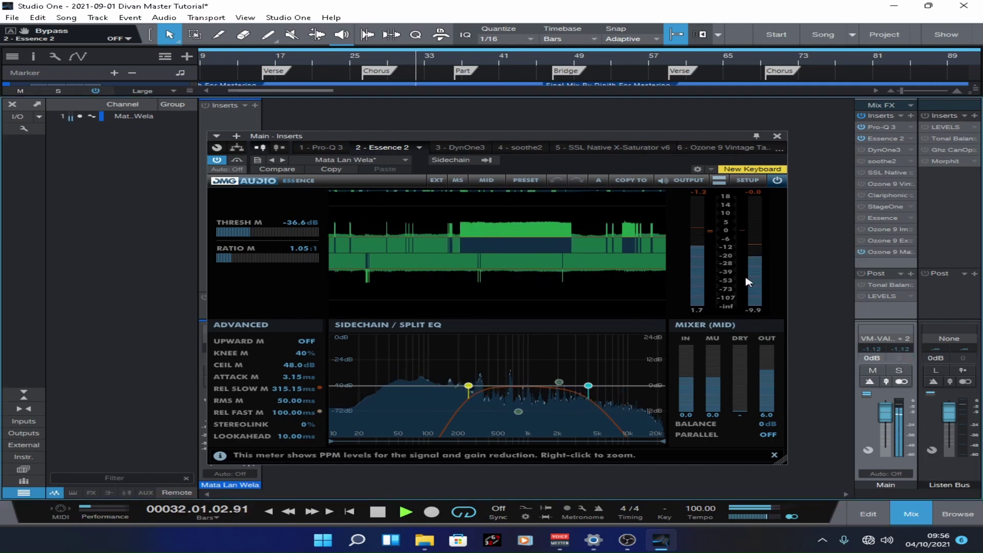
pyautogui.click(239, 161)
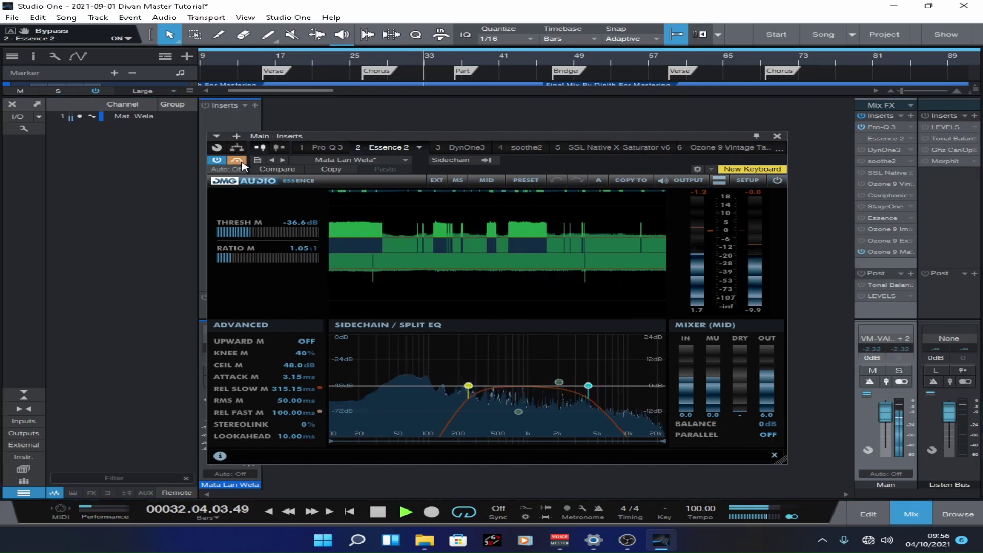
pyautogui.click(237, 161)
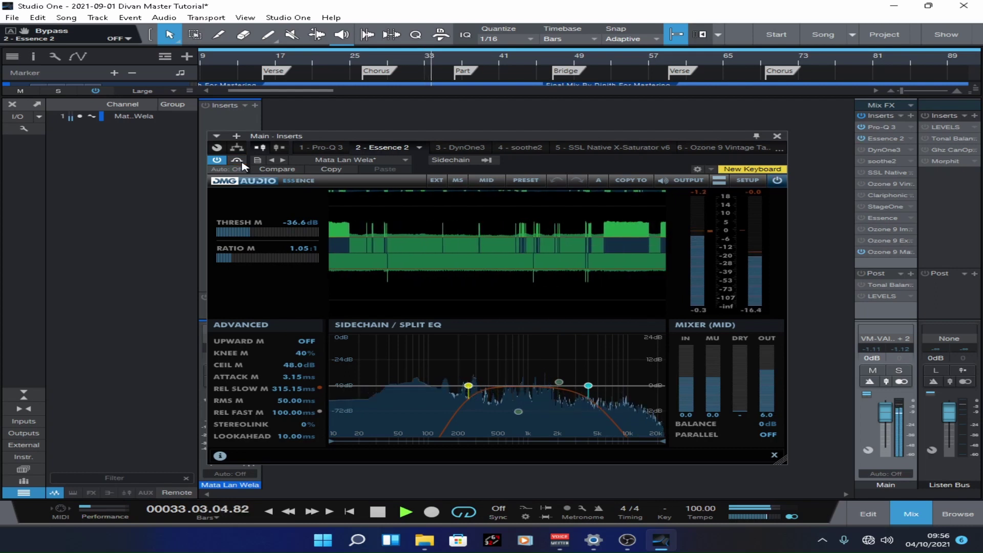
pyautogui.click(237, 161)
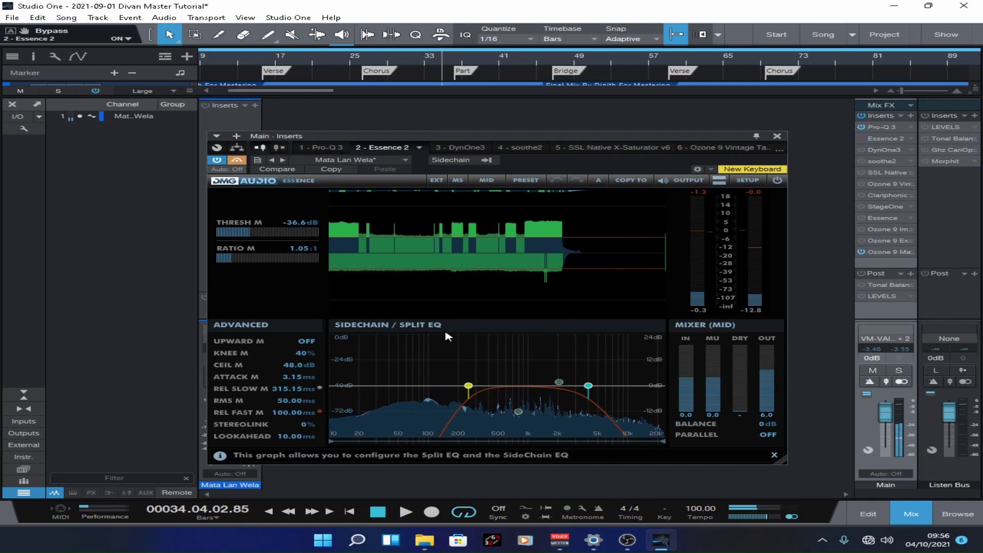
pyautogui.hotkey('ctrl', 's')
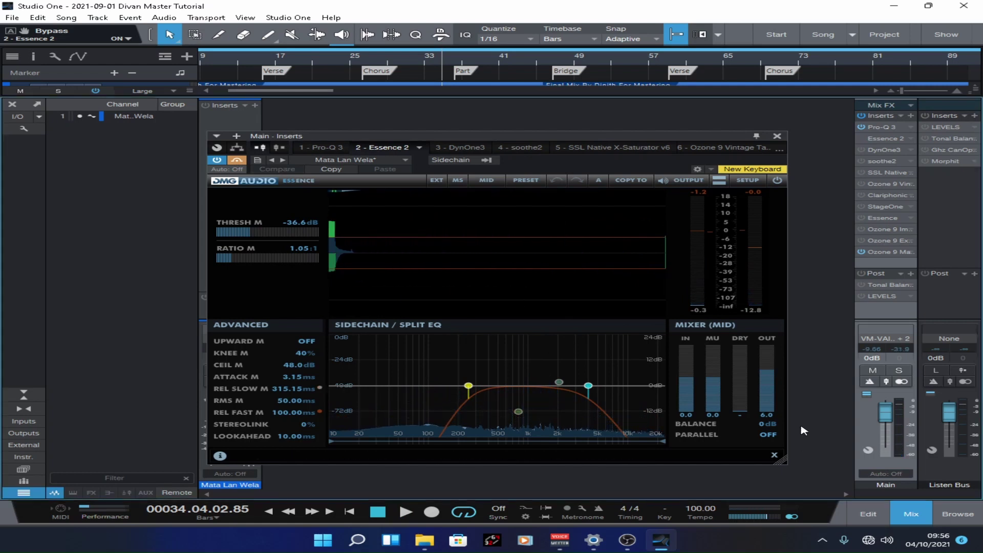
# Set the Essence 2 mid mixer output to 5.0 dB and save the song.
pyautogui.doubleClick(767, 415)
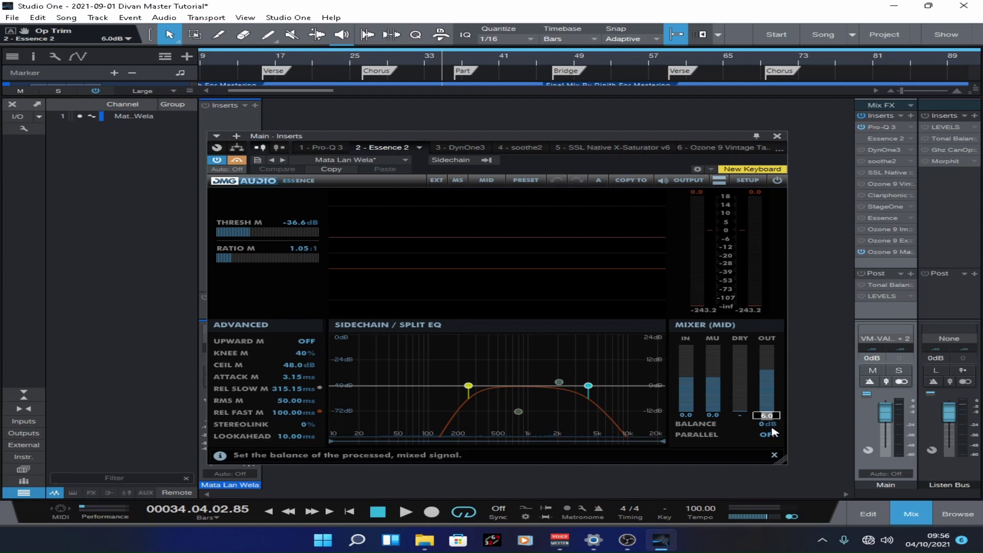
pyautogui.write('5')
pyautogui.press('Return')
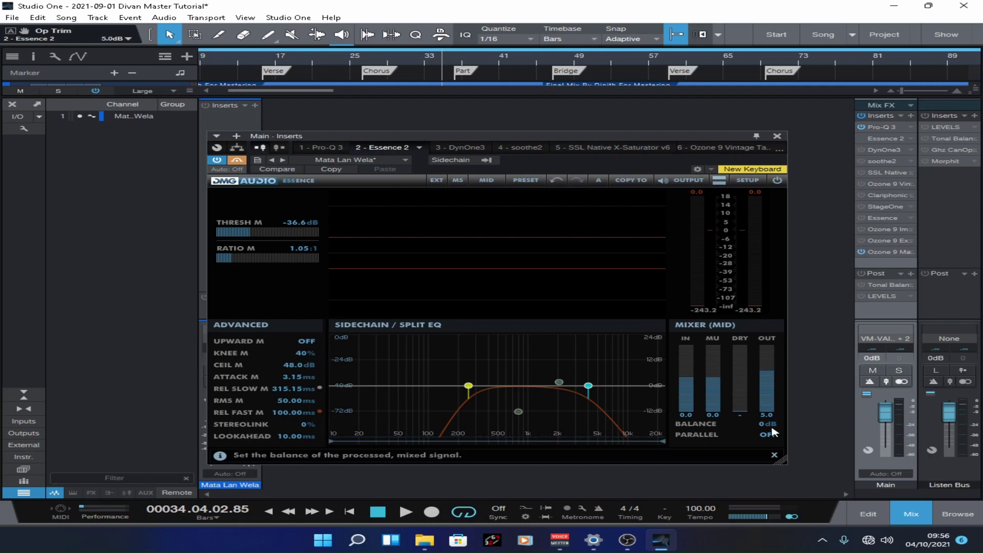
pyautogui.hotkey('ctrl', 's')
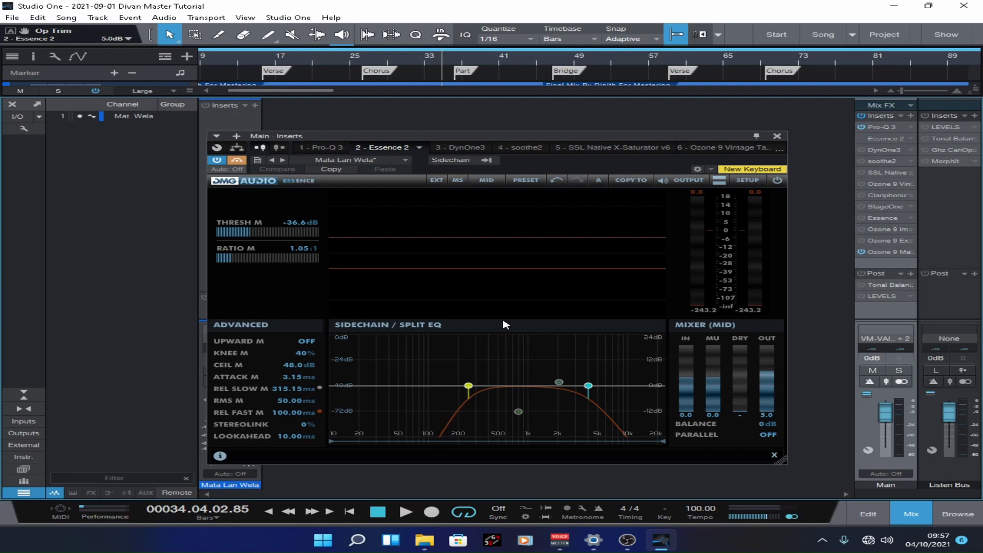
# Place the playhead at bar 26 and inspect the cutoff and slope of Essence 2's sidechain high-pass and low-pass filters.
pyautogui.click(333, 64)
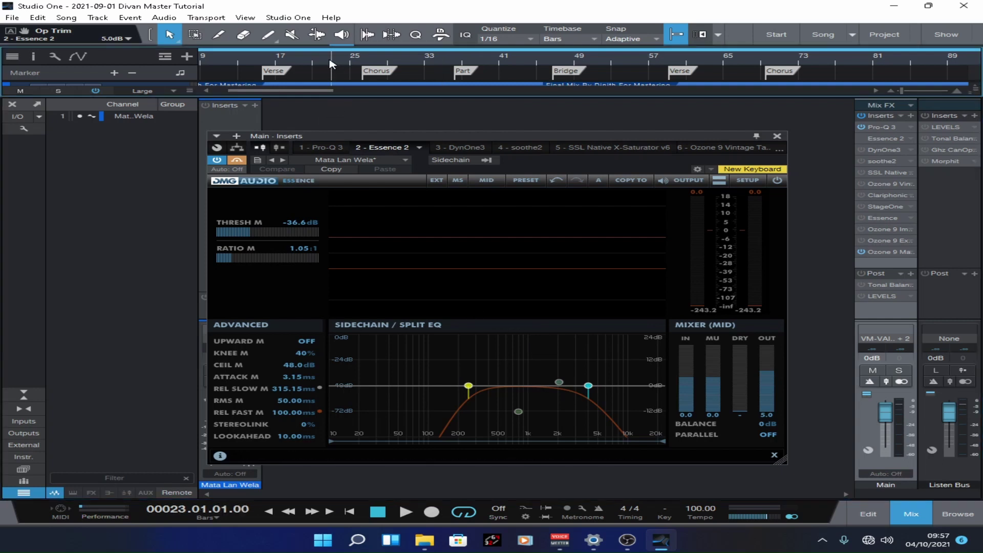
pyautogui.click(367, 65)
pyautogui.click(362, 64)
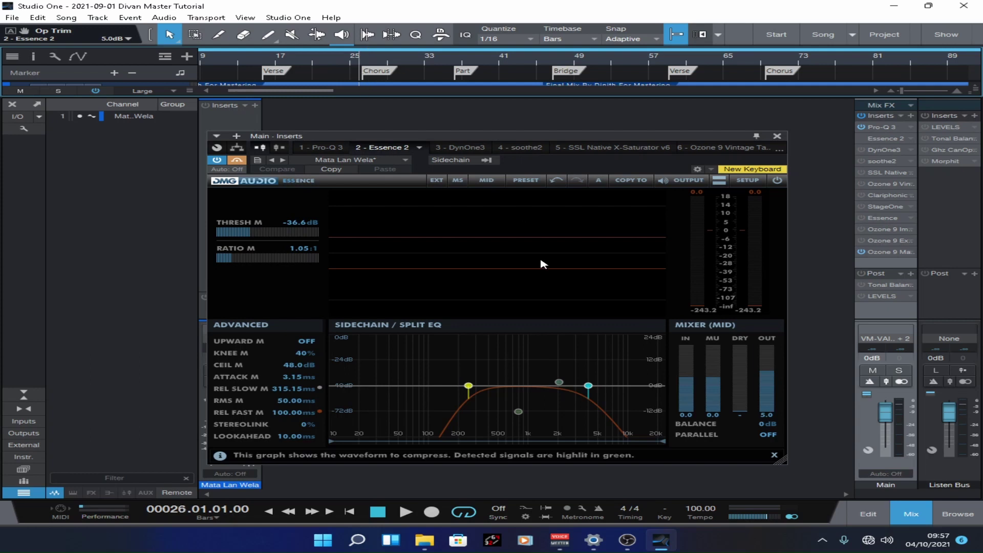
pyautogui.moveTo(468, 388)
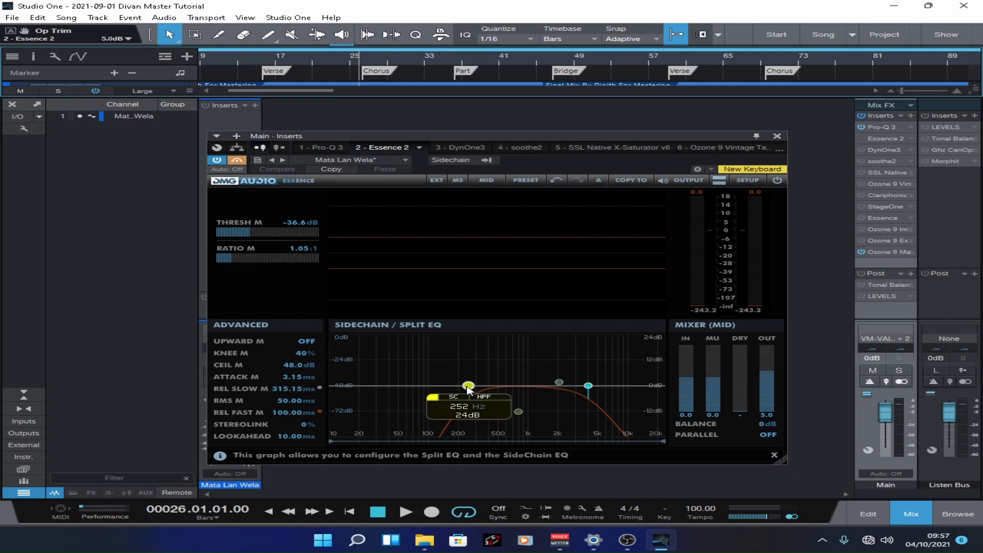
pyautogui.moveTo(589, 387)
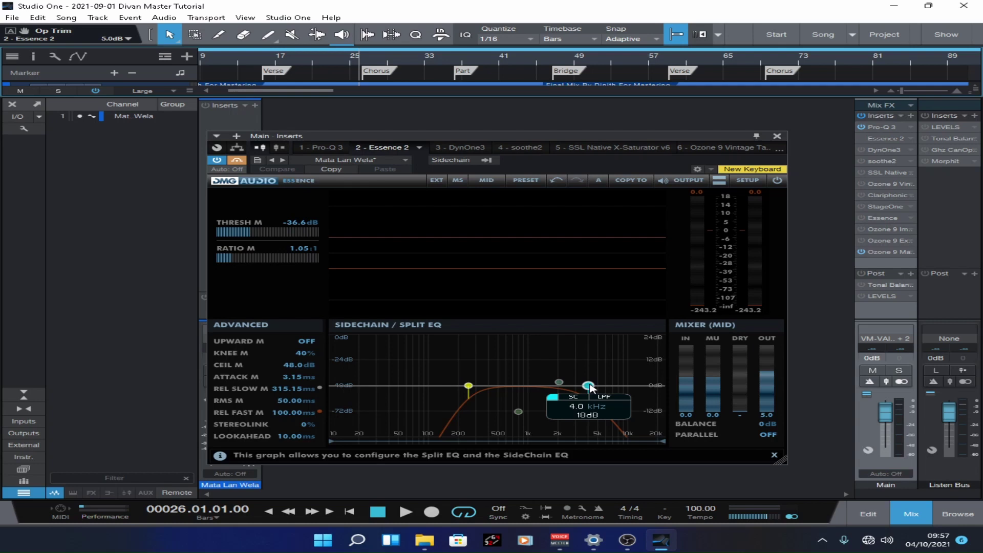
# Monitor the S/C EQ signal in Essence 2 while replaying the first Chorus with the bypass off, then stop playback.
pyautogui.click(694, 183)
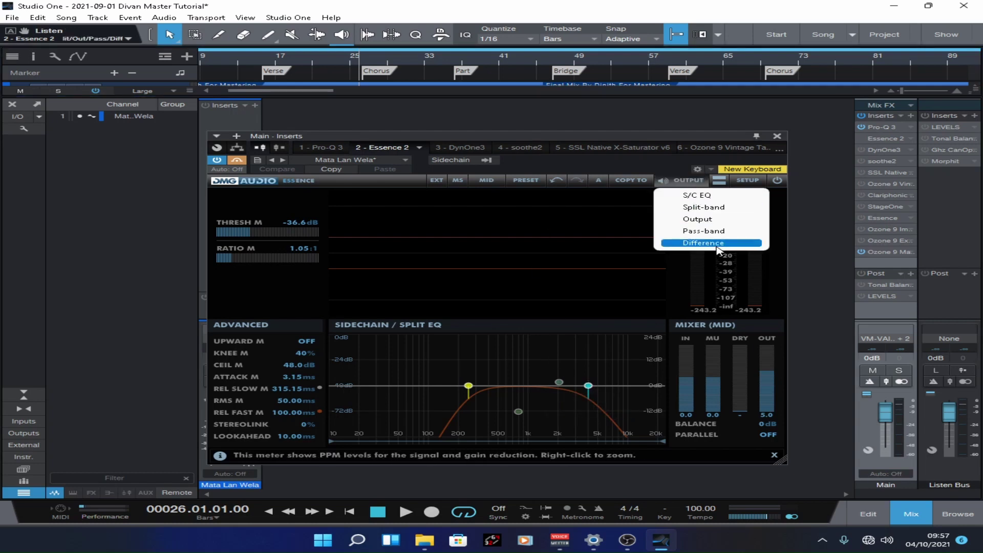
pyautogui.click(715, 195)
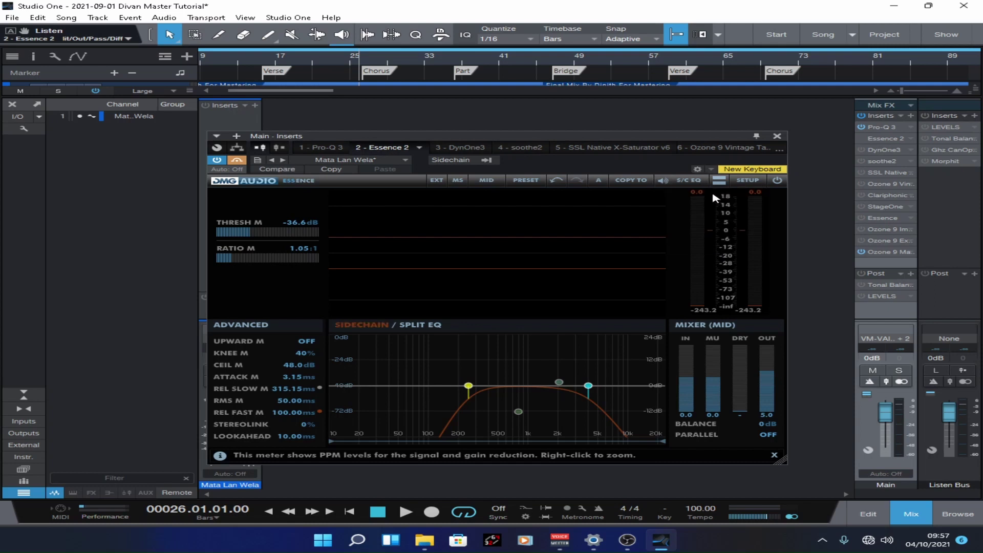
pyautogui.press('space')
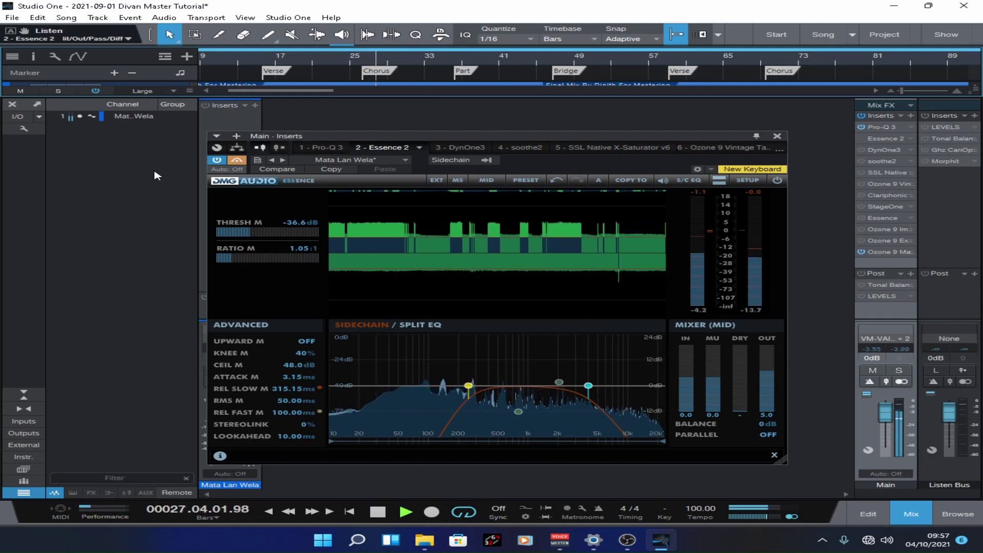
pyautogui.click(364, 62)
pyautogui.click(381, 65)
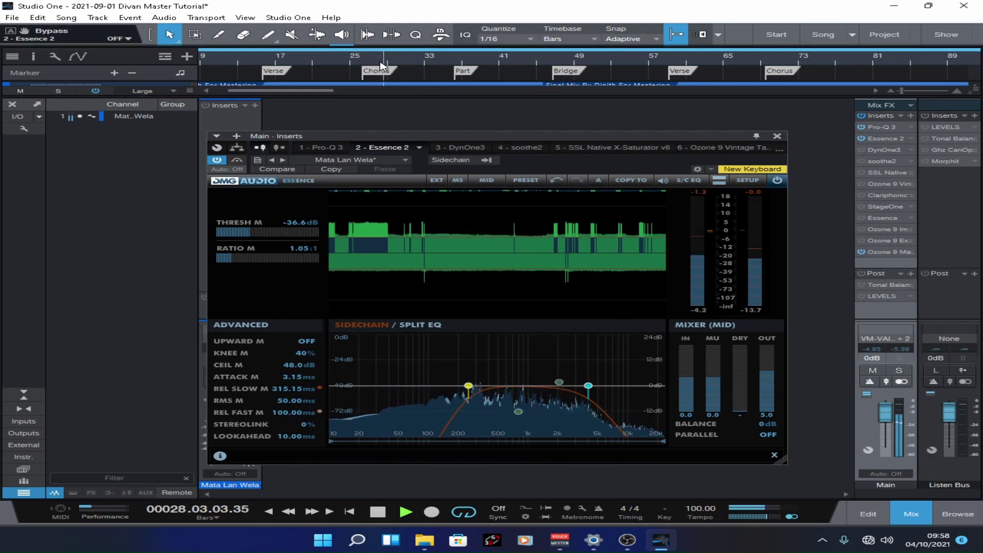
pyautogui.click(371, 63)
pyautogui.click(363, 62)
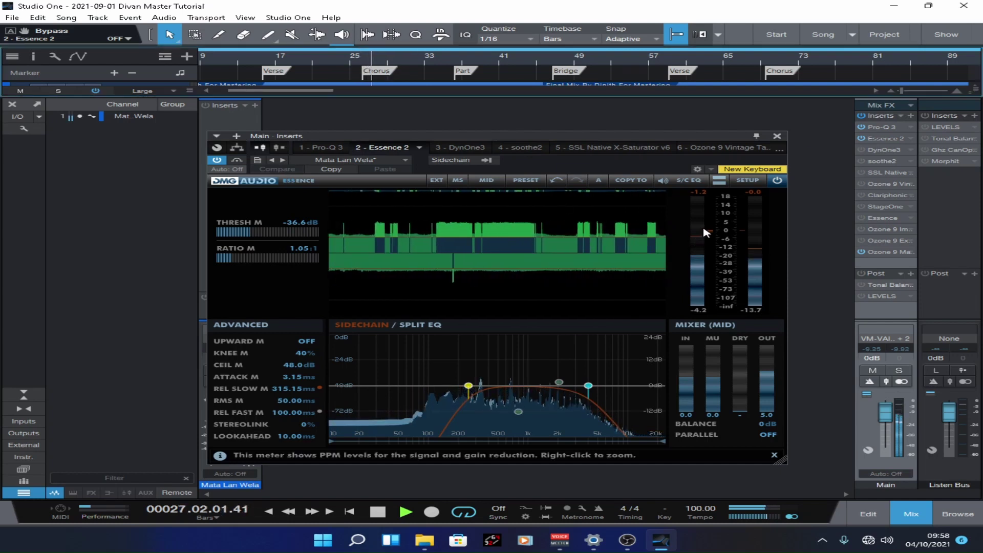
pyautogui.press('space')
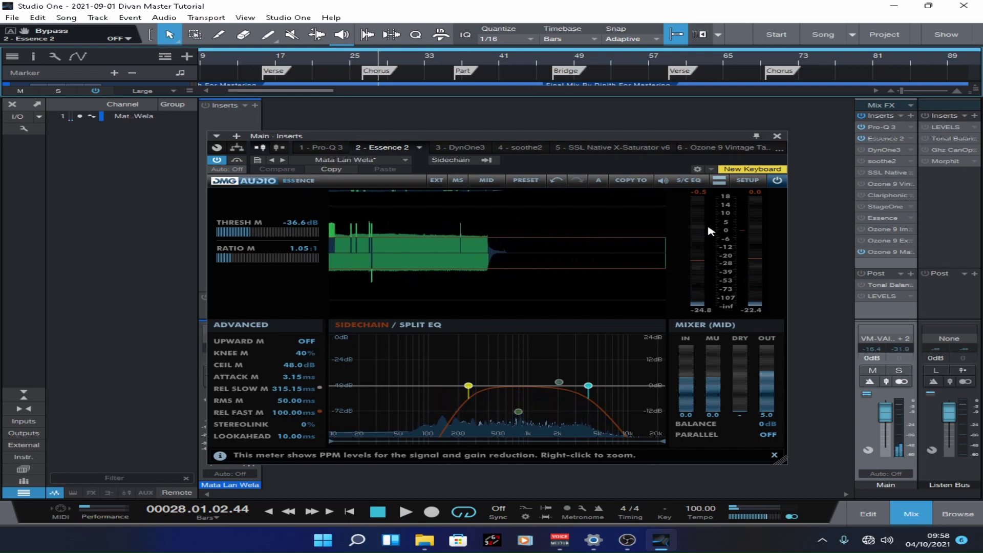
# Play from about bar 26 and try moving the sidechain high-pass to 49 Hz and the low-pass to 9.4 kHz.
pyautogui.click(367, 60)
pyautogui.moveTo(477, 392); pyautogui.dragTo(398, 393)
pyautogui.press('space')
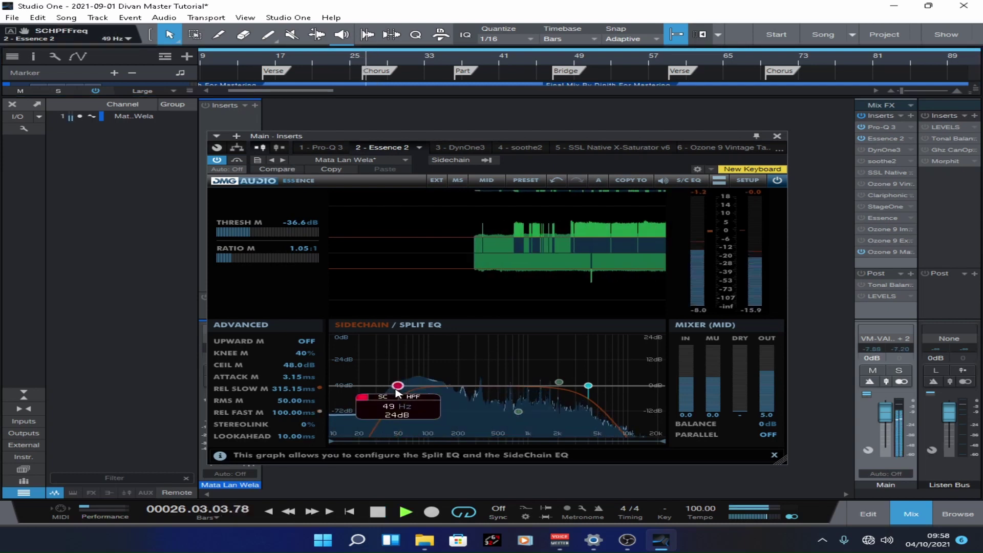
pyautogui.moveTo(589, 389); pyautogui.dragTo(626, 391)
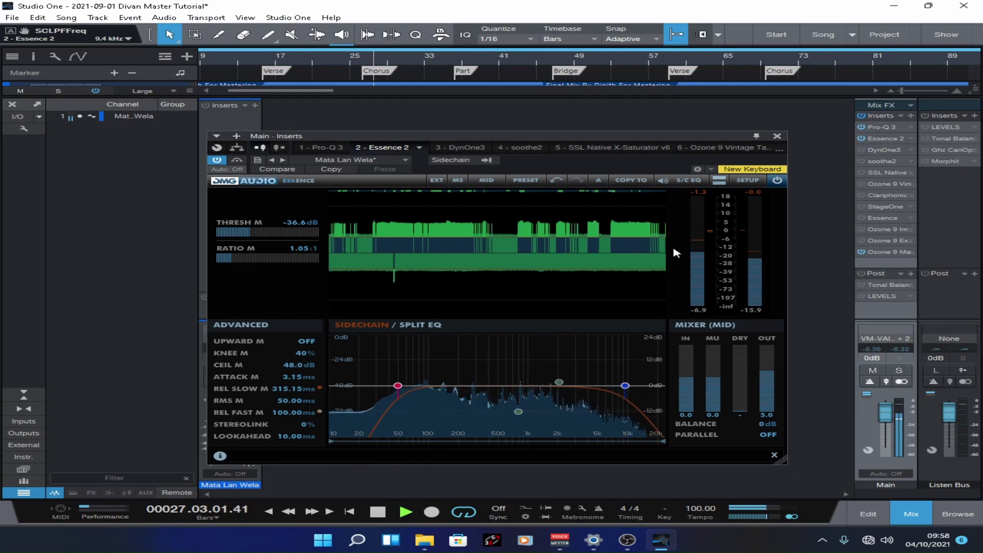
# Listen to the Difference signal of Essence 2, switch monitoring back to Output, and replay from about bar 26.
pyautogui.click(719, 181)
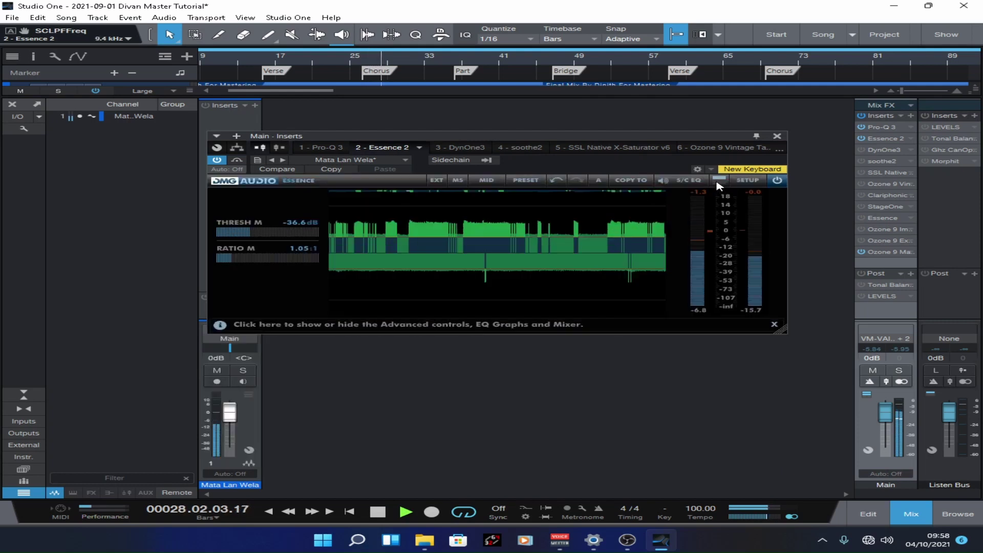
pyautogui.click(719, 181)
pyautogui.click(689, 180)
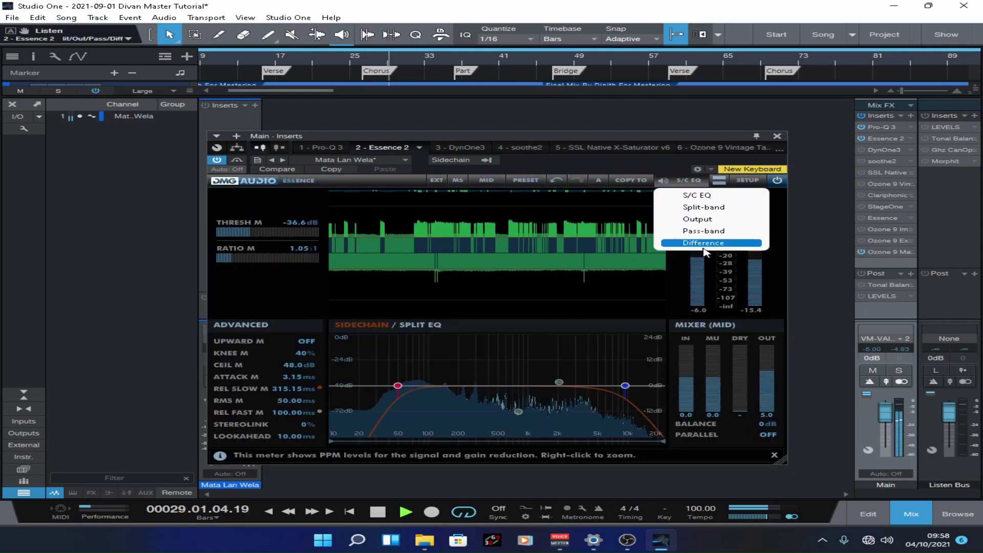
pyautogui.click(703, 243)
pyautogui.click(687, 183)
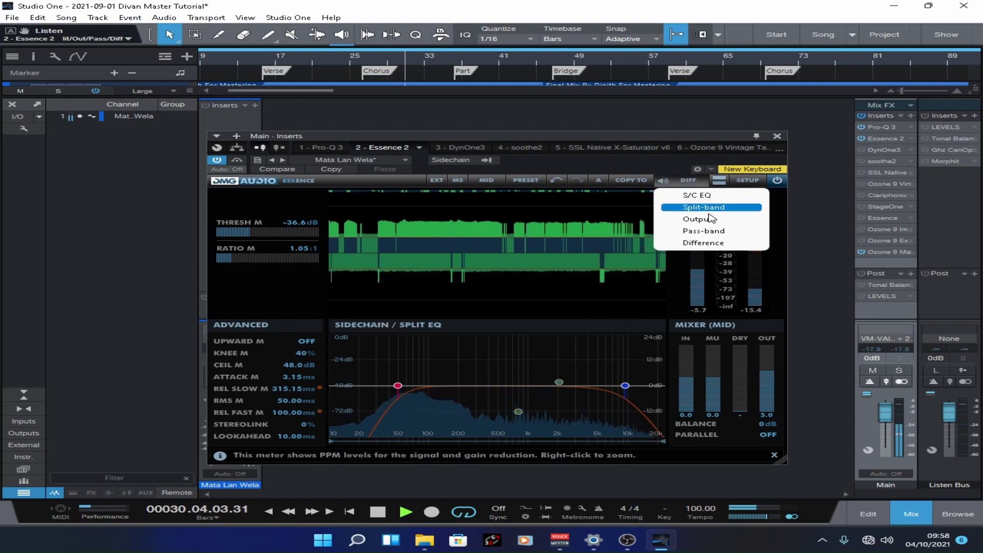
pyautogui.click(704, 220)
pyautogui.click(365, 59)
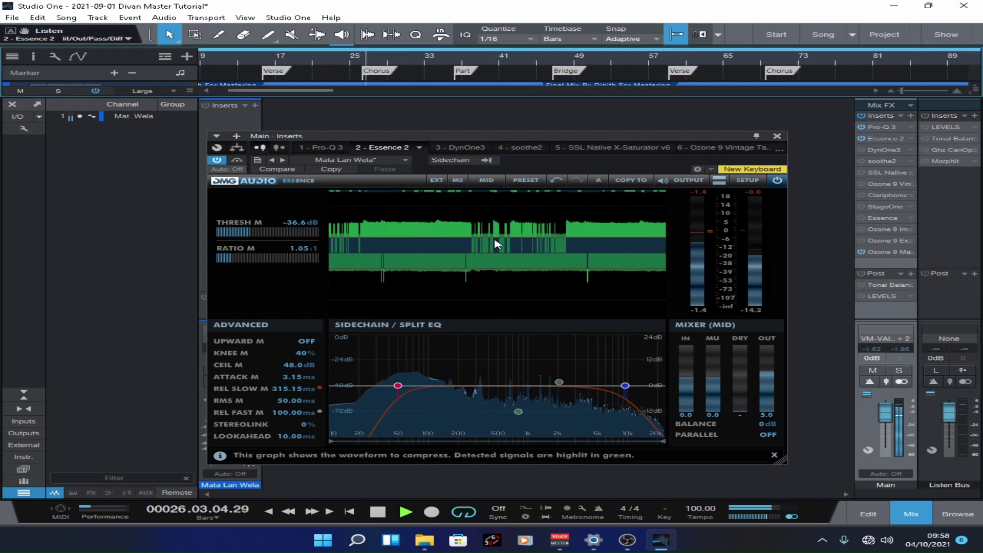
# Undo the monitoring and sidechain filter changes in Essence 2, and set its monitoring to Output.
pyautogui.click(558, 181)
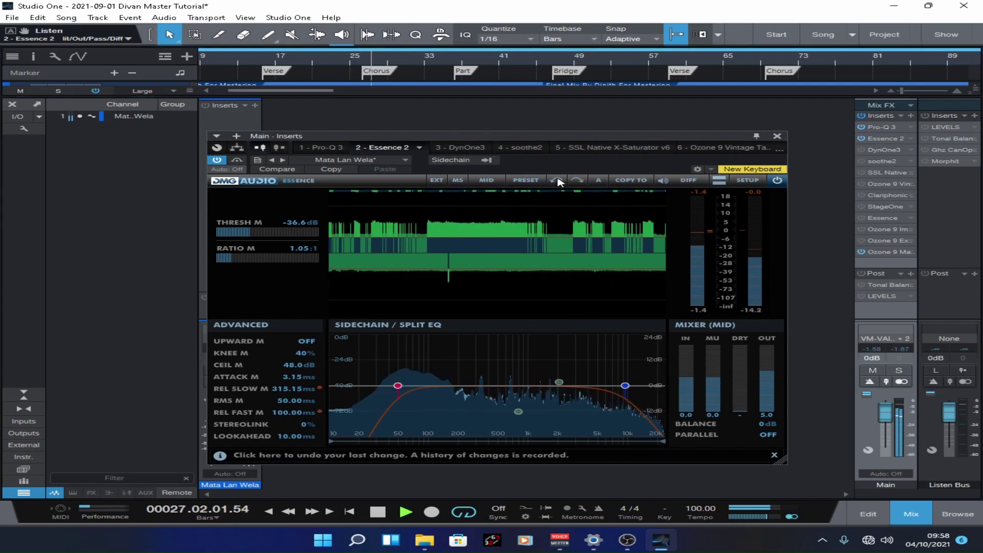
pyautogui.click(557, 180)
pyautogui.click(557, 181)
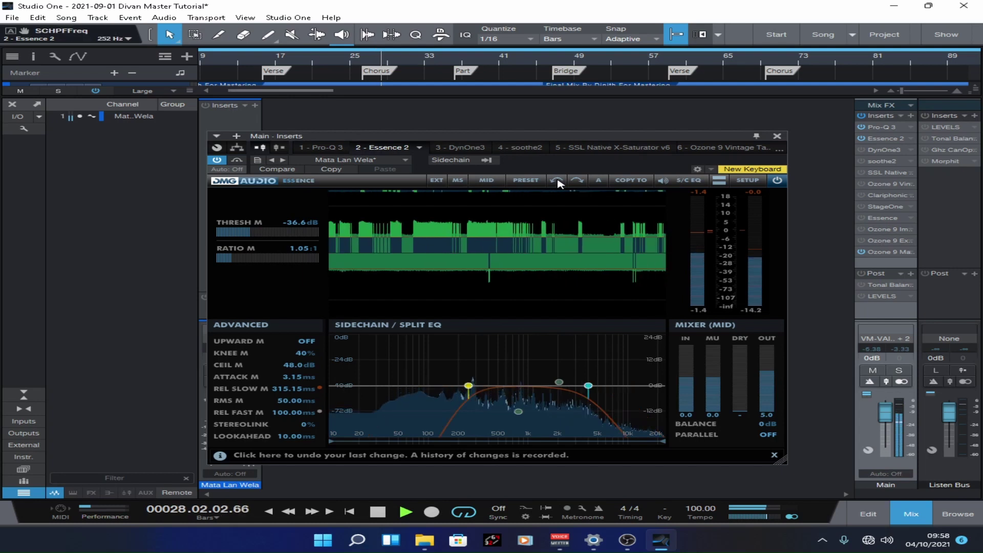
pyautogui.click(688, 180)
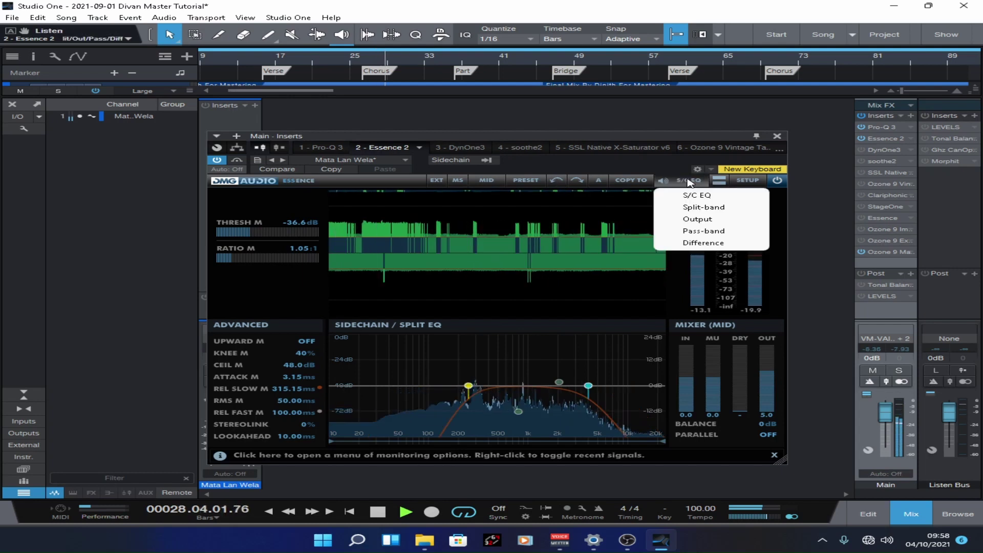
pyautogui.click(697, 219)
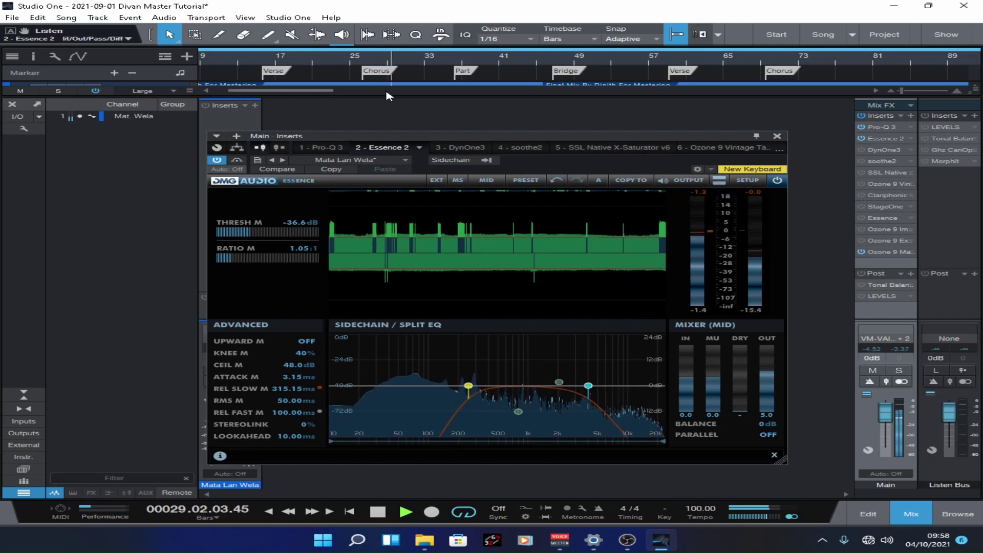
# Replay from about bar 26 and move the sidechain high-pass to 38 Hz and the low-pass to 10.1 kHz.
pyautogui.click(367, 65)
pyautogui.moveTo(472, 388); pyautogui.dragTo(387, 386)
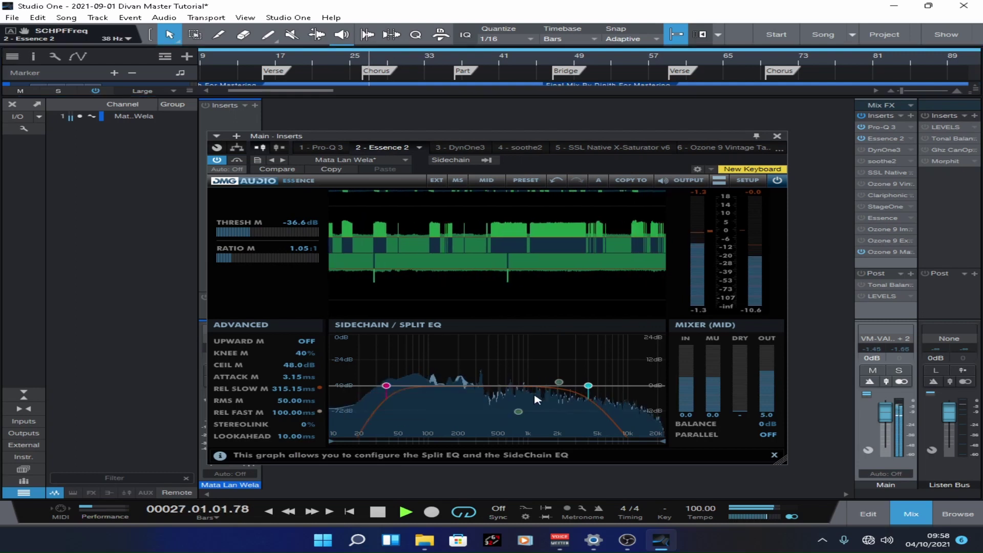
pyautogui.moveTo(588, 385); pyautogui.dragTo(628, 386)
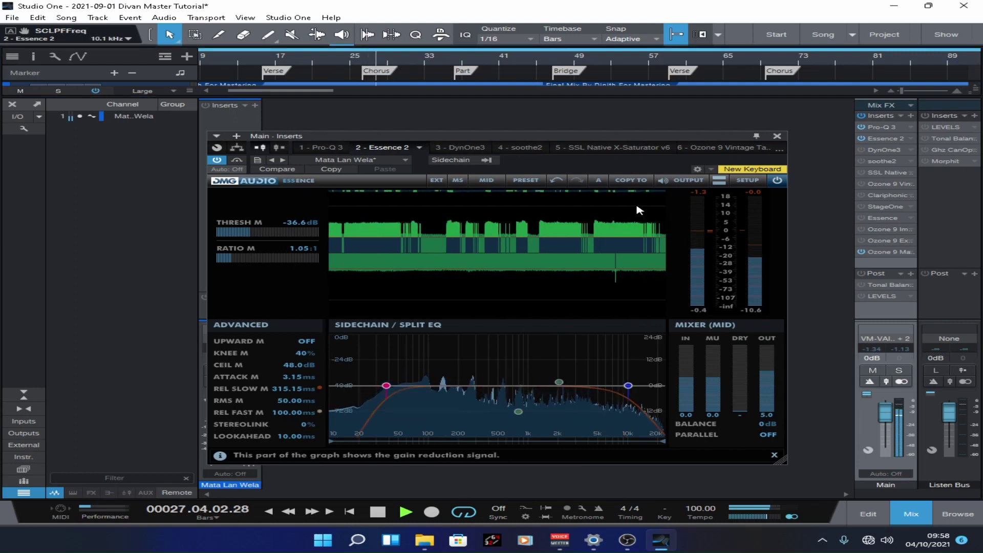
# Undo the last two sidechain filter moves in Essence 2, set the low-pass to about 5.6 kHz, and stop playback.
pyautogui.click(556, 180)
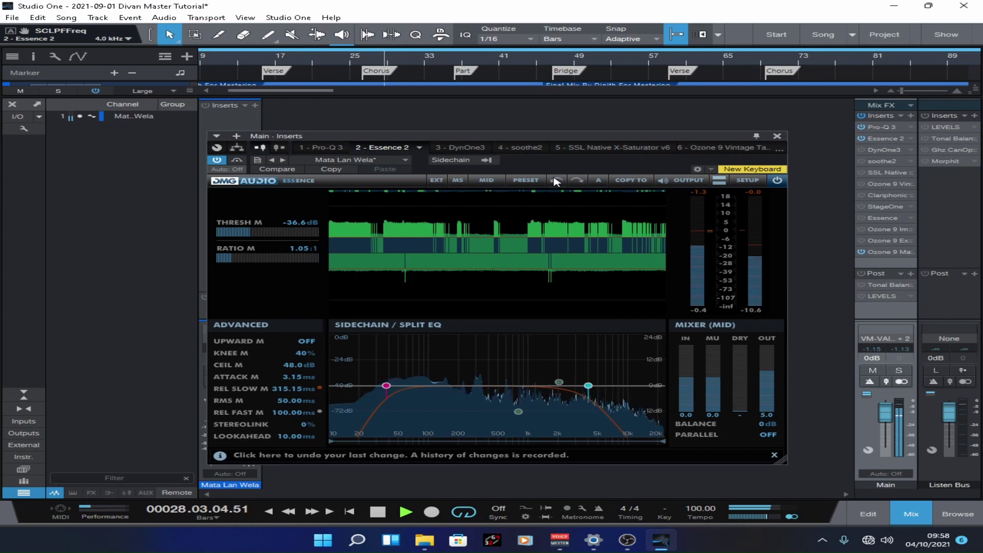
pyautogui.click(556, 180)
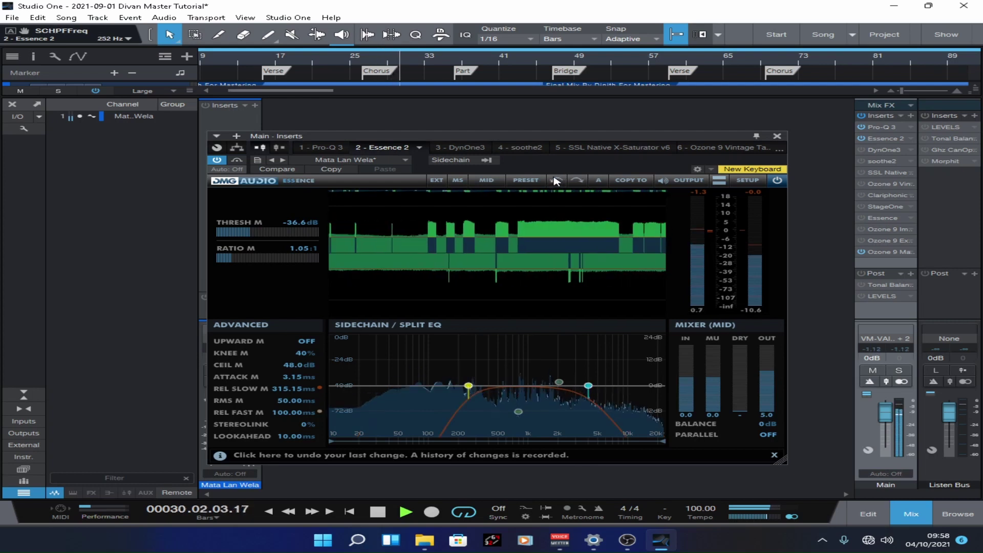
pyautogui.moveTo(589, 385); pyautogui.dragTo(604, 390)
pyautogui.press('space')
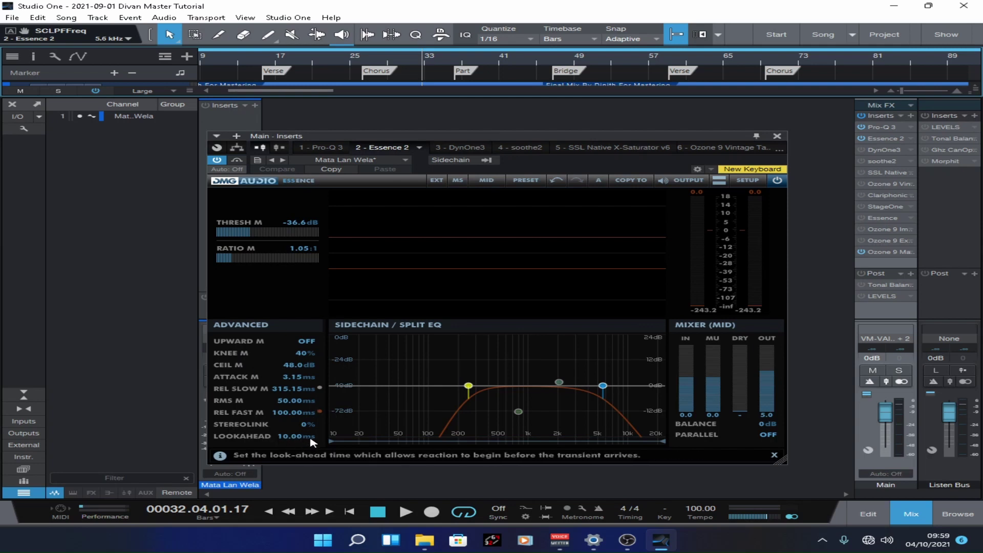
# Set the slow release of Essence 2 to 300 ms and save the song.
pyautogui.doubleClick(285, 392)
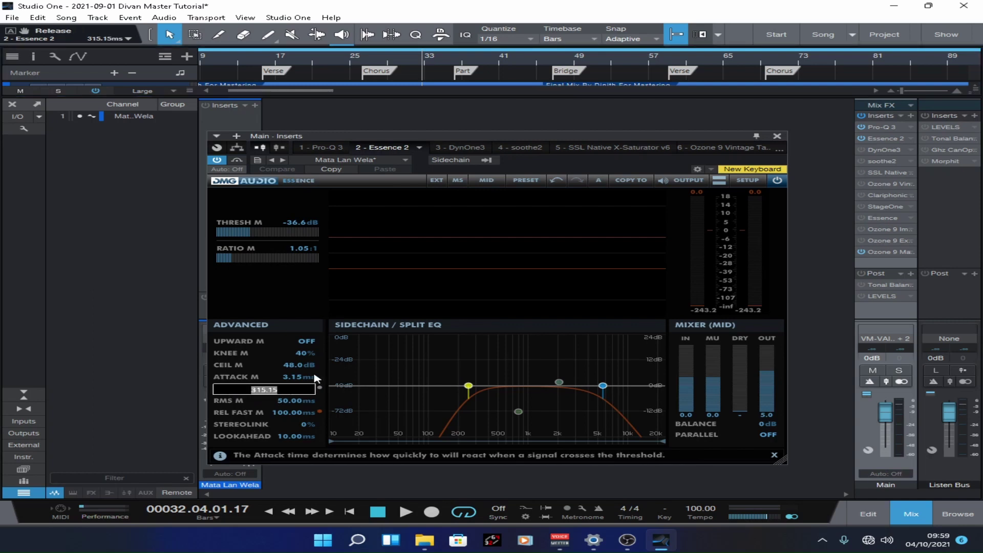
pyautogui.write('300')
pyautogui.press('Return')
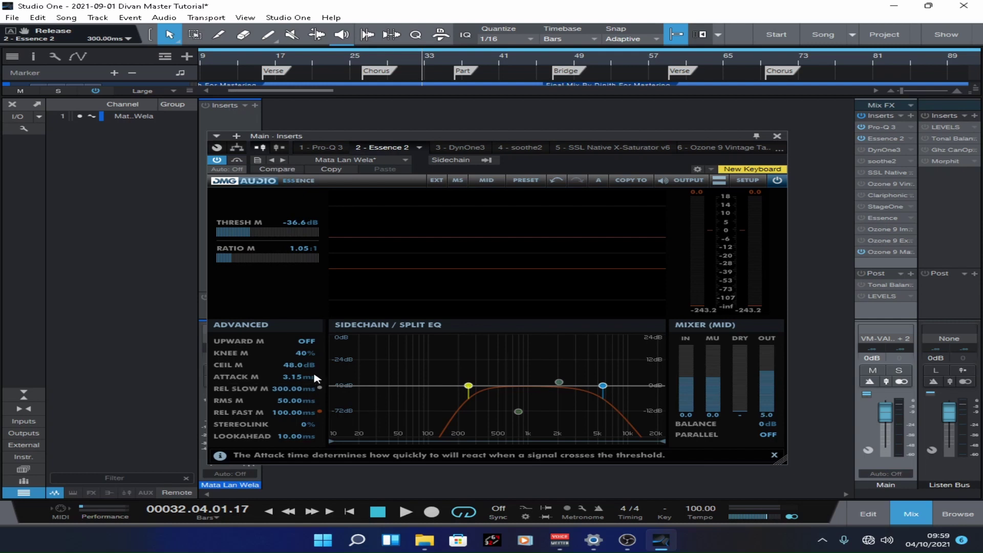
pyautogui.hotkey('ctrl', 's')
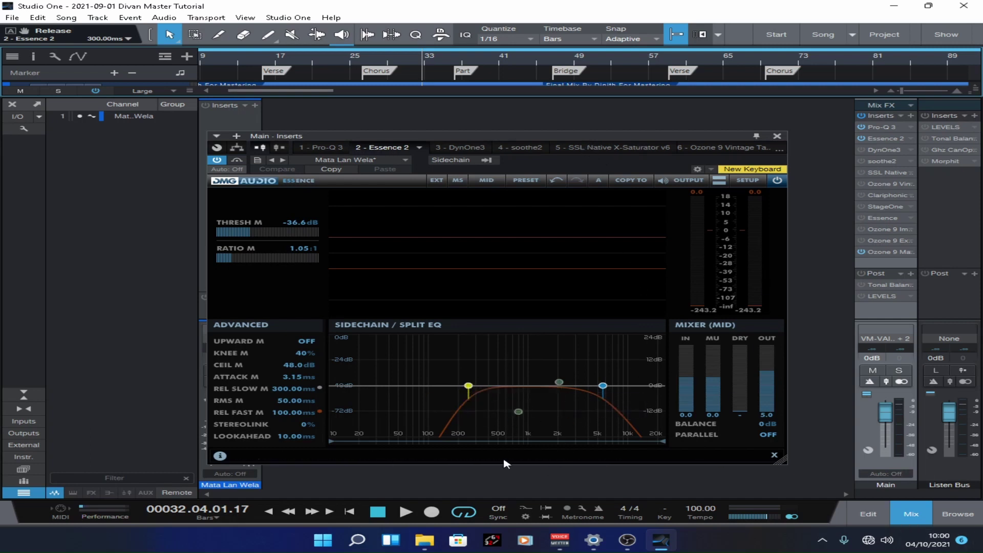
# Set the sidechain high-pass frequency of Essence 2 to 300 Hz and save the song.
pyautogui.moveTo(462, 389)
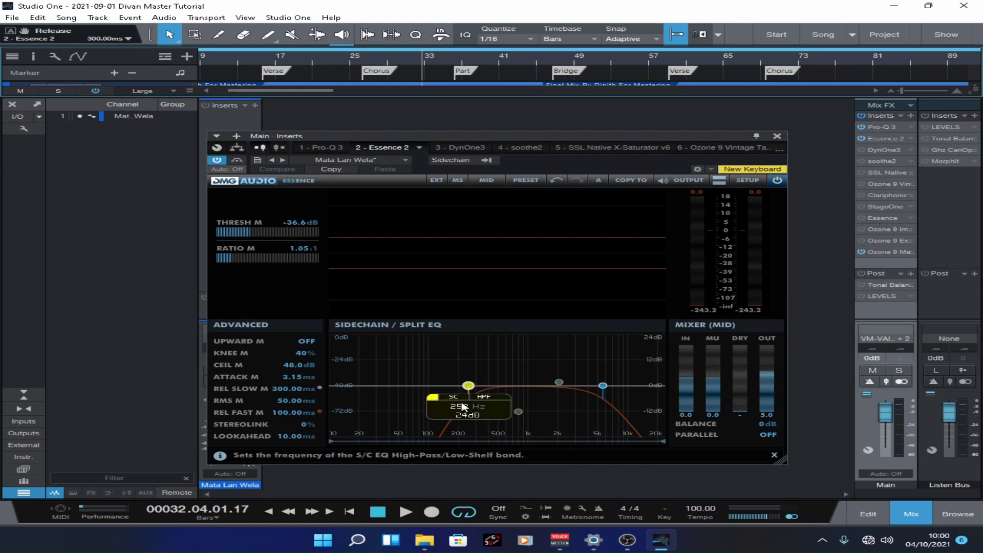
pyautogui.doubleClick(467, 406)
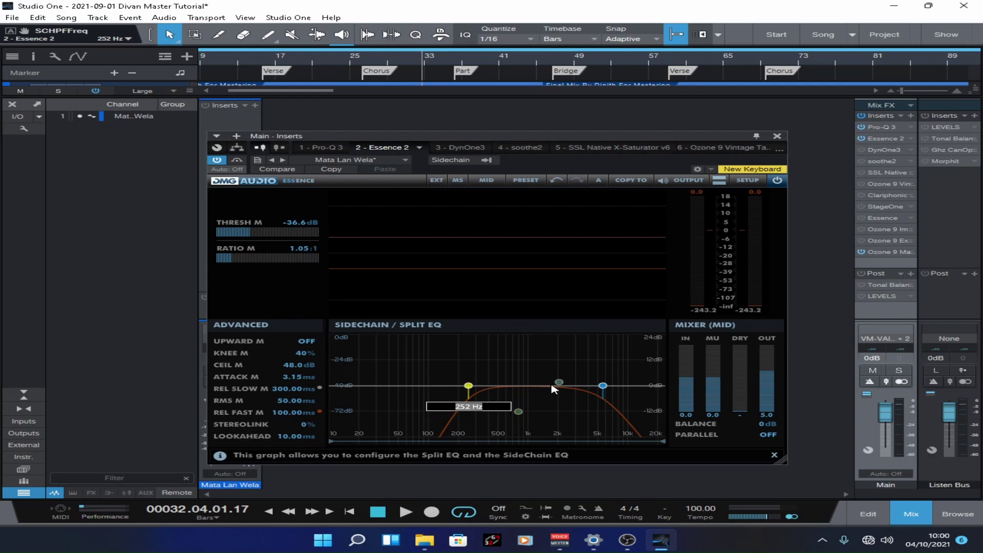
pyautogui.write('300')
pyautogui.press('Return')
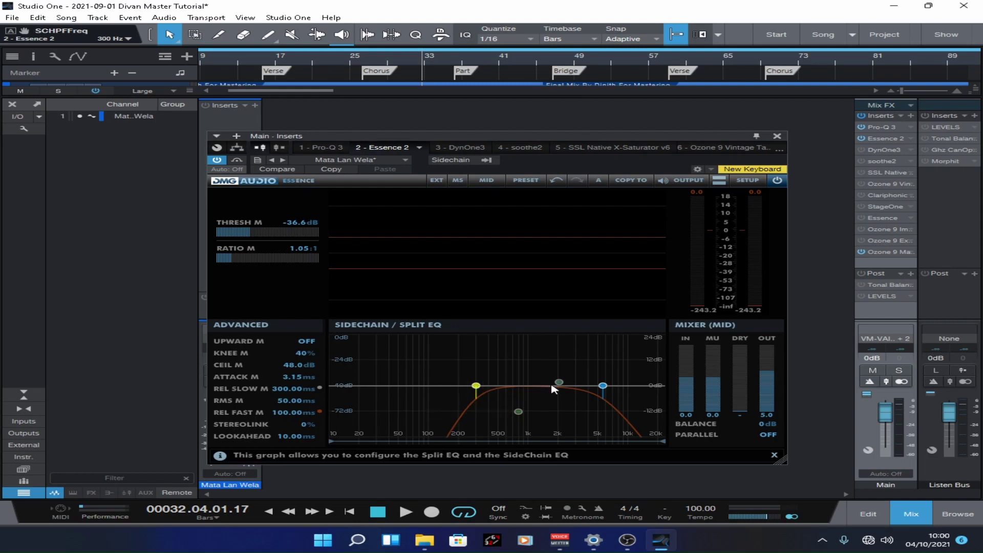
pyautogui.hotkey('ctrl', 's')
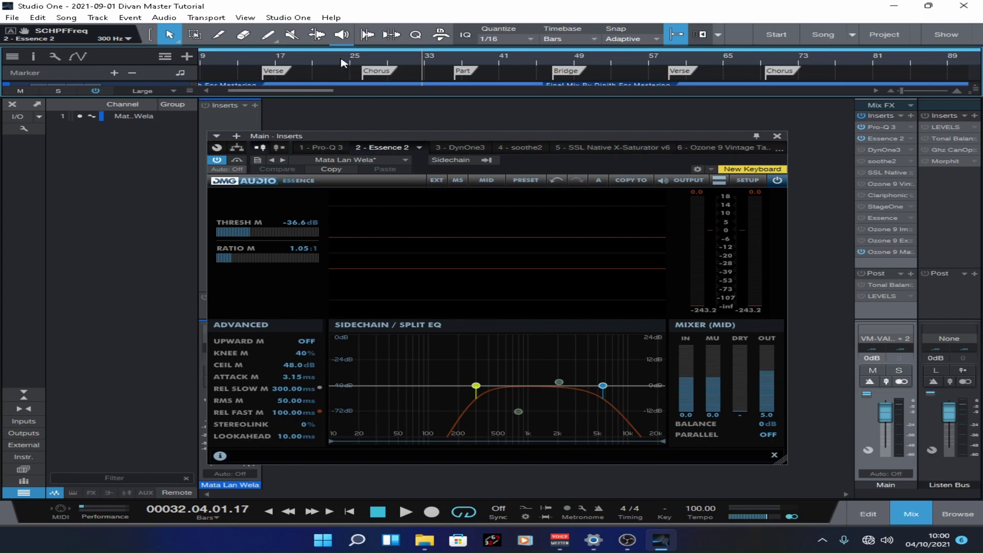
# Play from about bar 18, compare the sound with Essence 2 bypassed and active, and stop playback.
pyautogui.click(289, 63)
pyautogui.press('space')
pyautogui.click(236, 161)
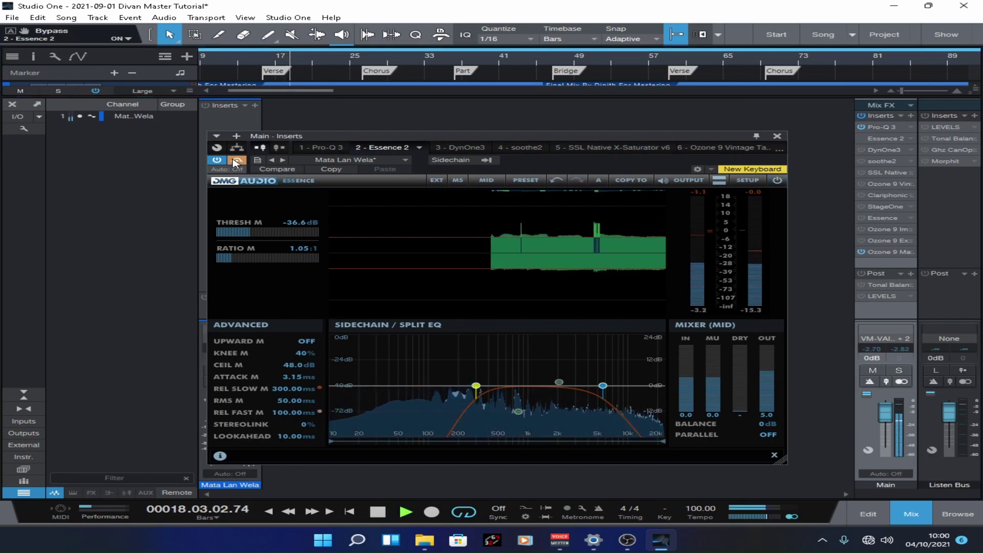
pyautogui.click(236, 161)
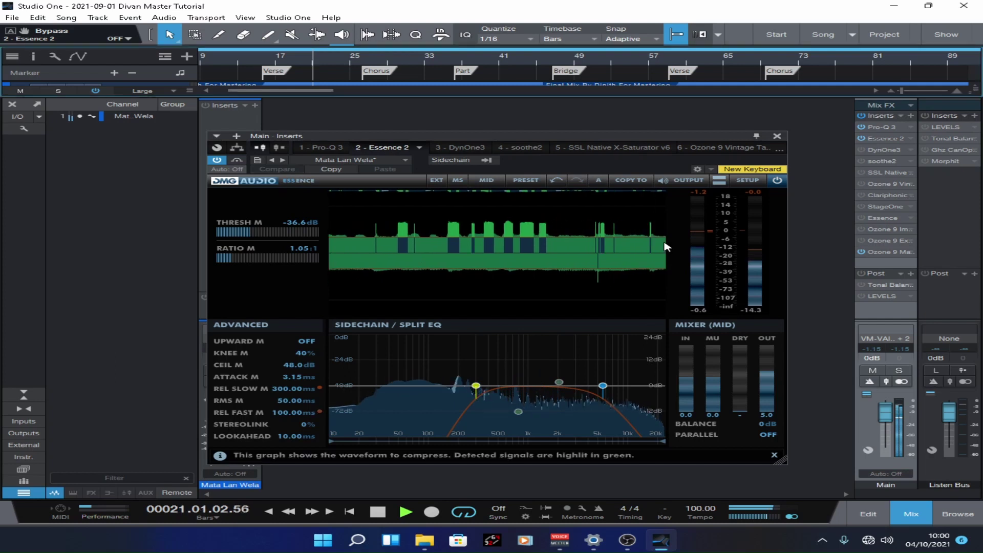
pyautogui.press('space')
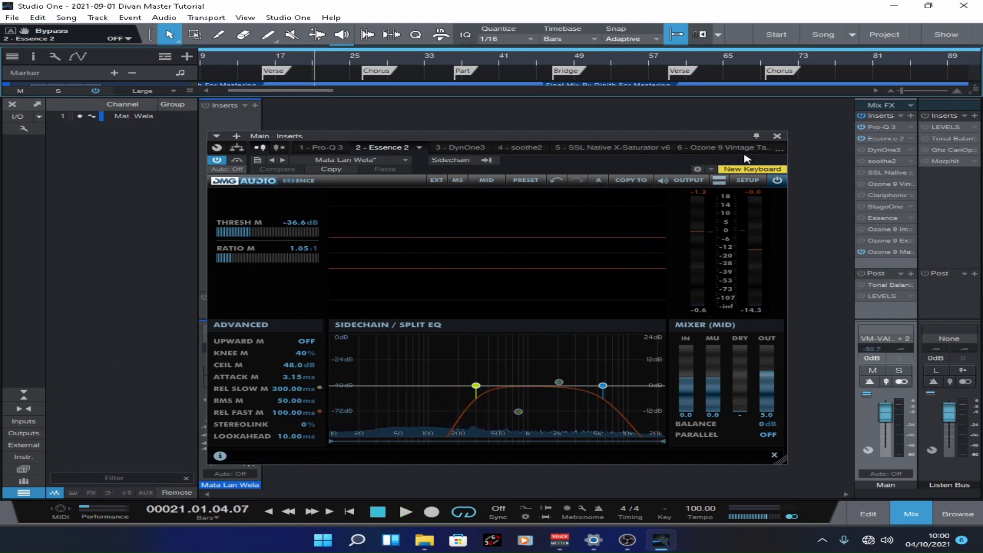
# Close Essence 2 and open the DynOne3 insert on the Main channel, playing from about bar 21 and saving the song.
pyautogui.click(778, 136)
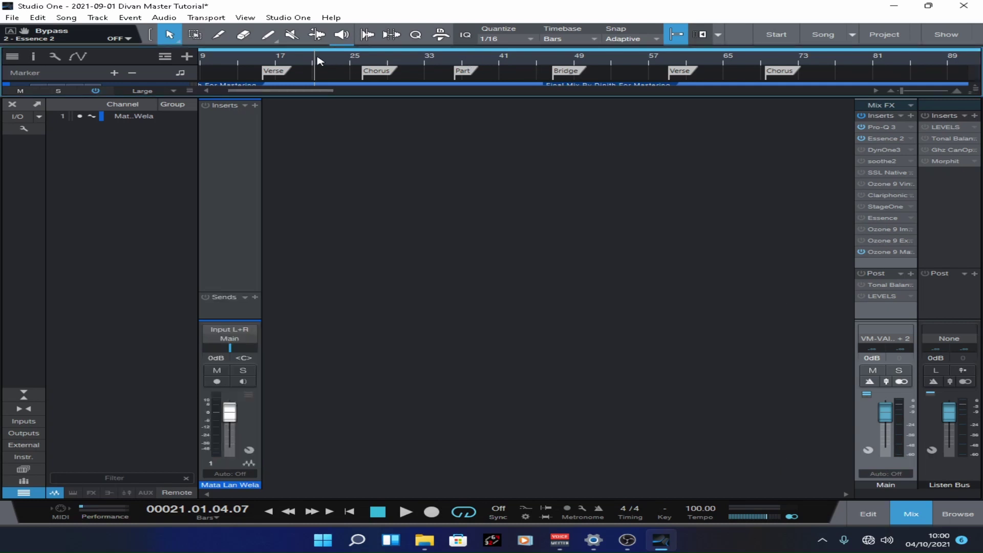
pyautogui.hotkey('ctrl', 's')
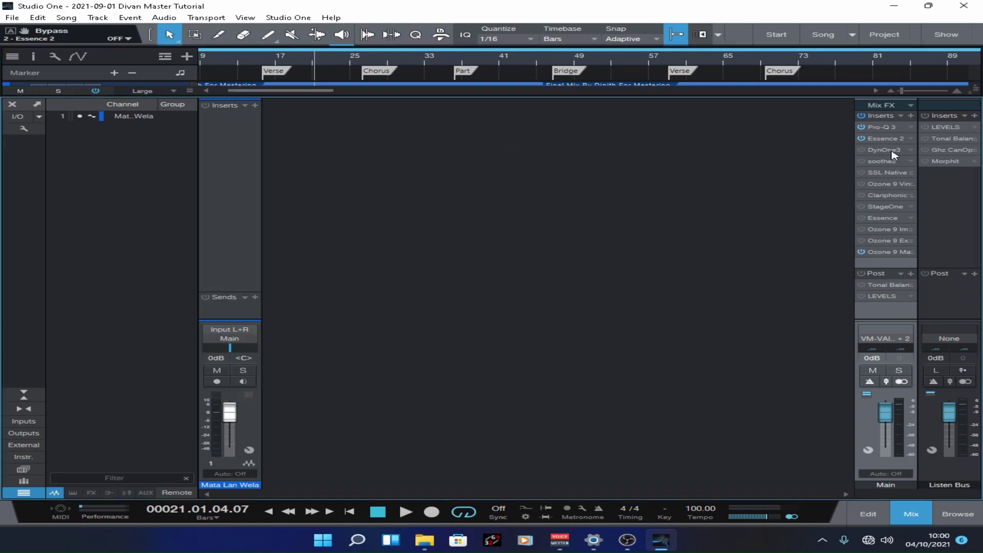
pyautogui.doubleClick(891, 149)
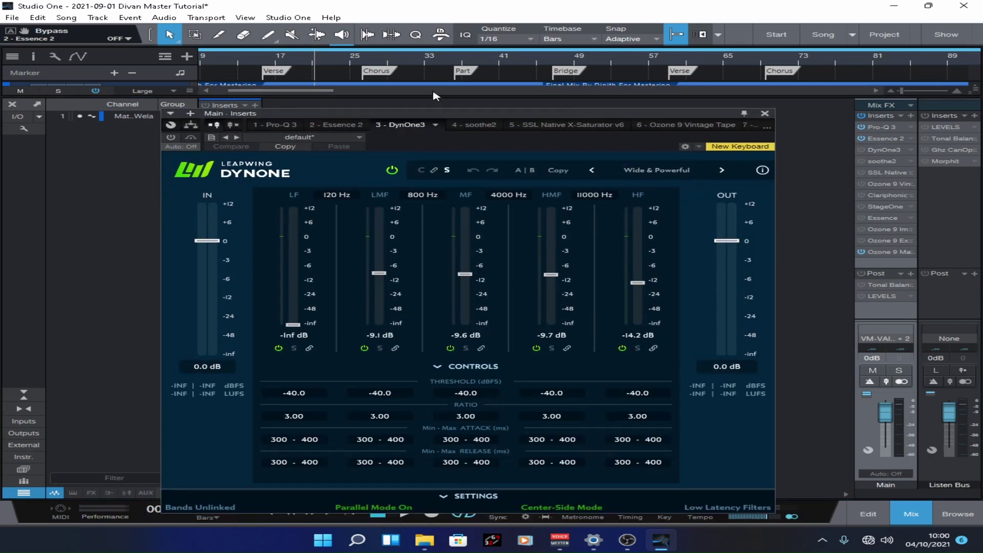
pyautogui.click(313, 59)
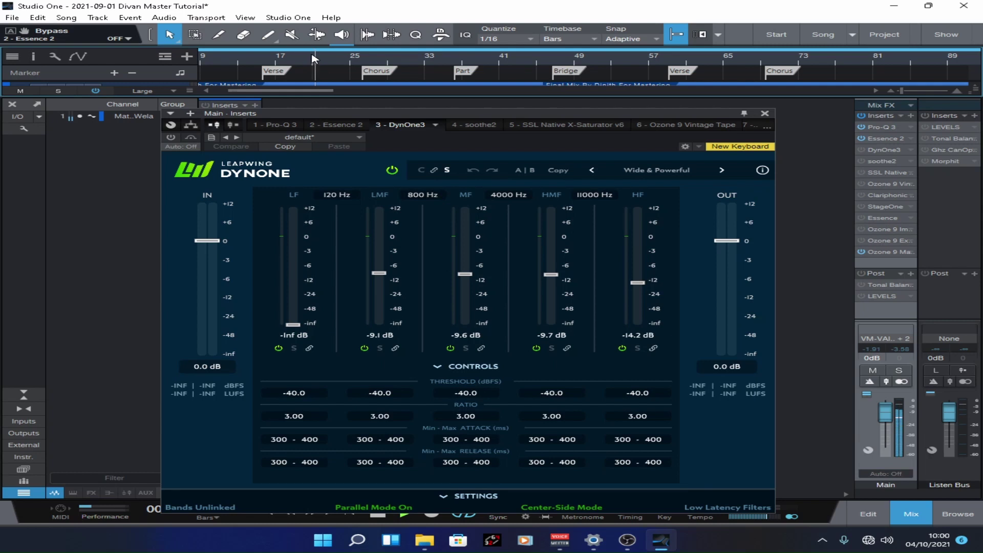
pyautogui.hotkey('ctrl', 's')
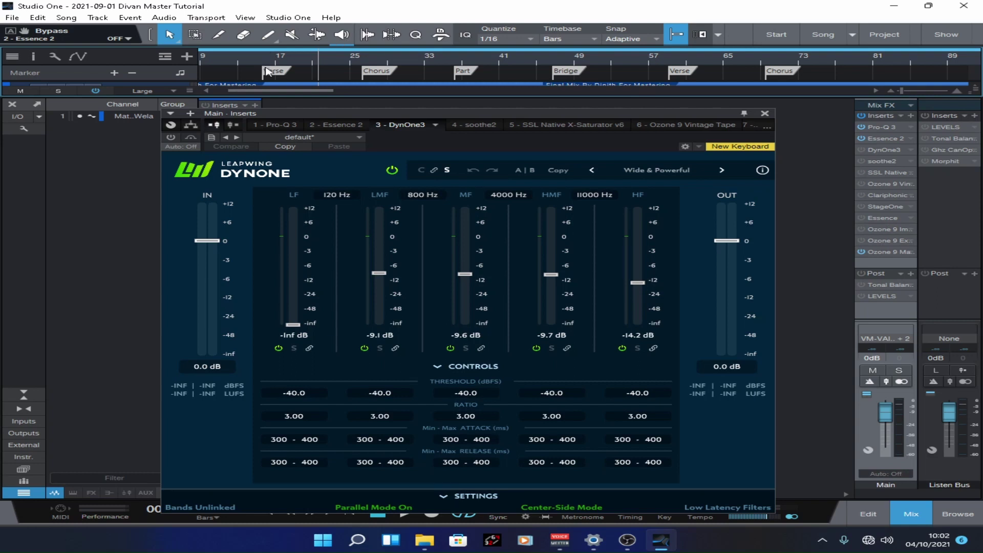
# Compare the Center and Side band settings of DynOne3, ending on the Center view.
pyautogui.click(308, 61)
pyautogui.click(422, 170)
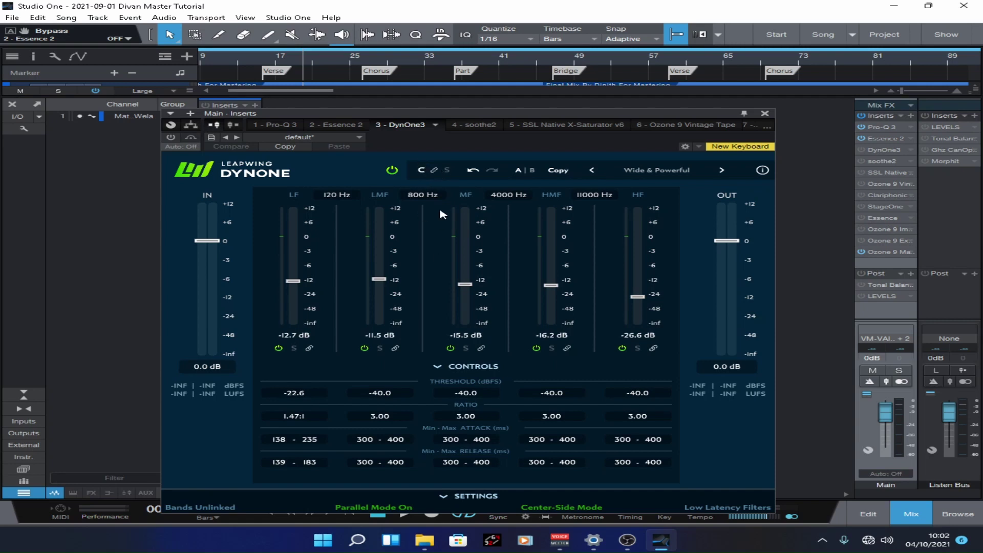
pyautogui.click(449, 172)
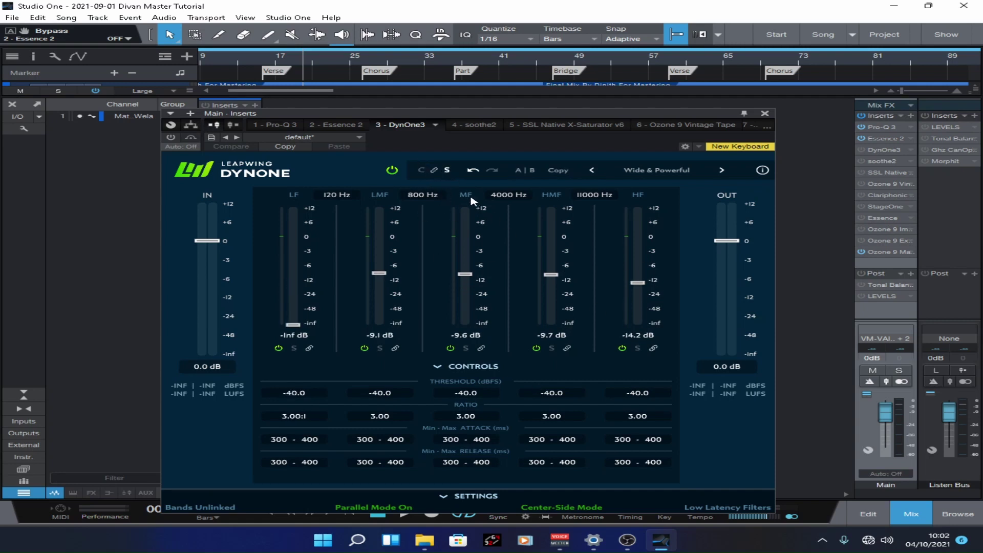
pyautogui.click(422, 171)
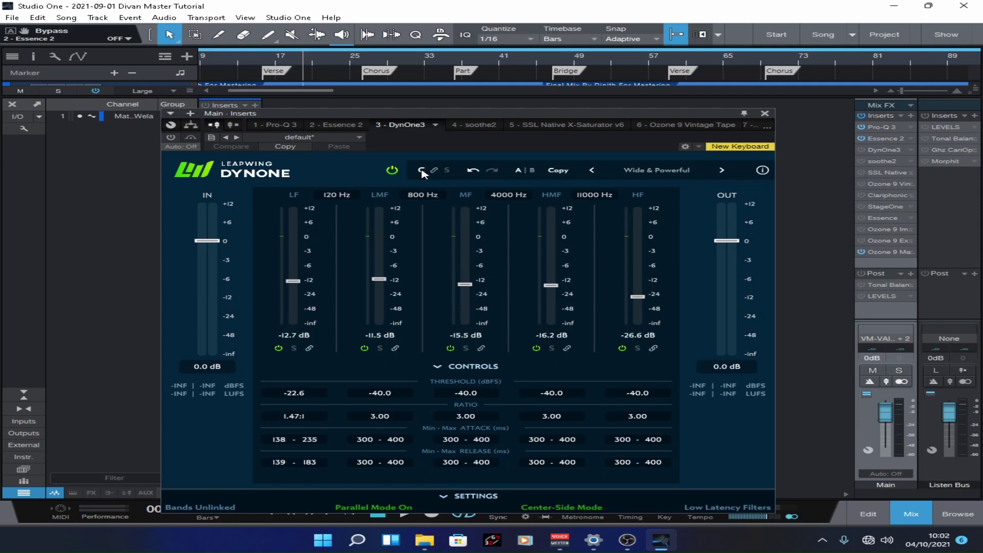
# Examine the four crossover frequencies of DynOne3, check the Side settings again, and return to the Center view.
pyautogui.click(331, 197)
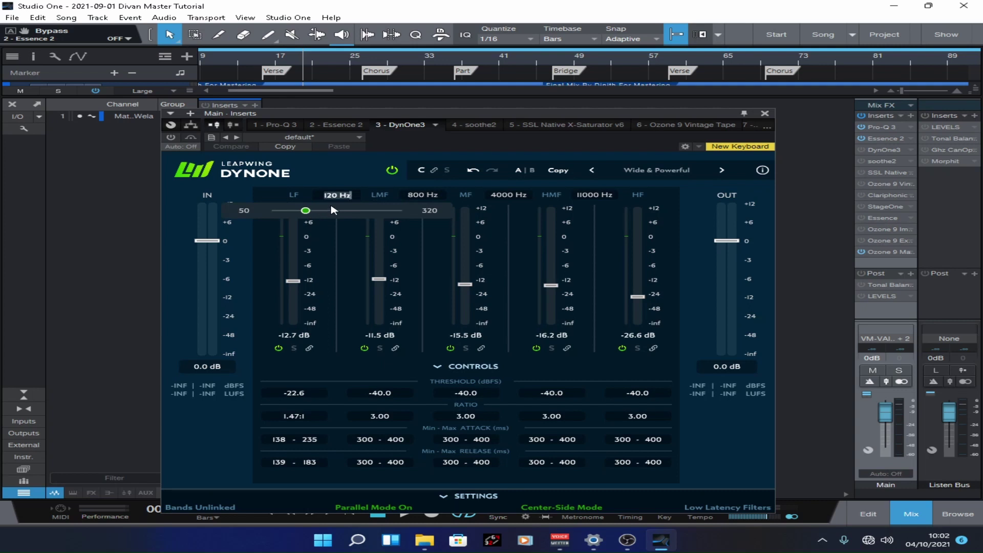
pyautogui.click(423, 195)
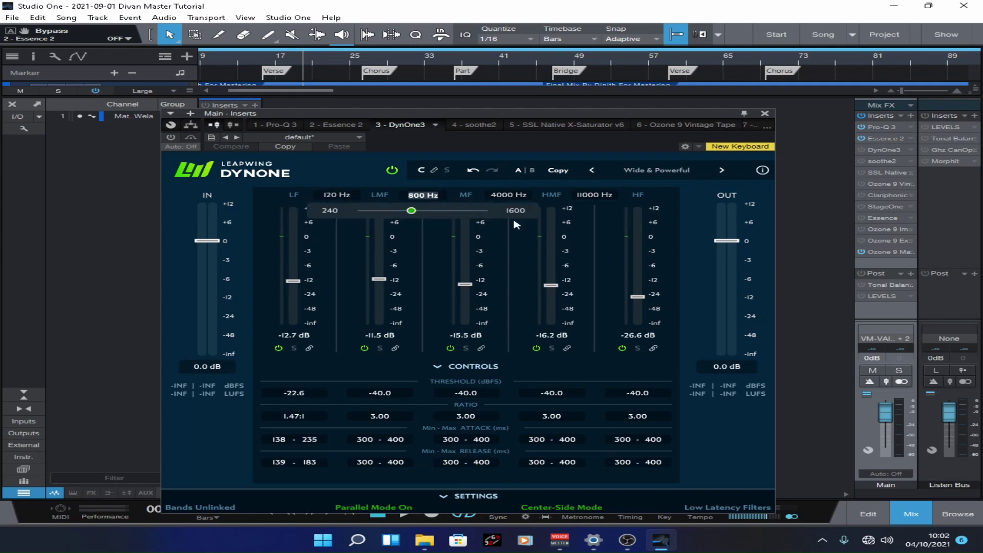
pyautogui.click(509, 195)
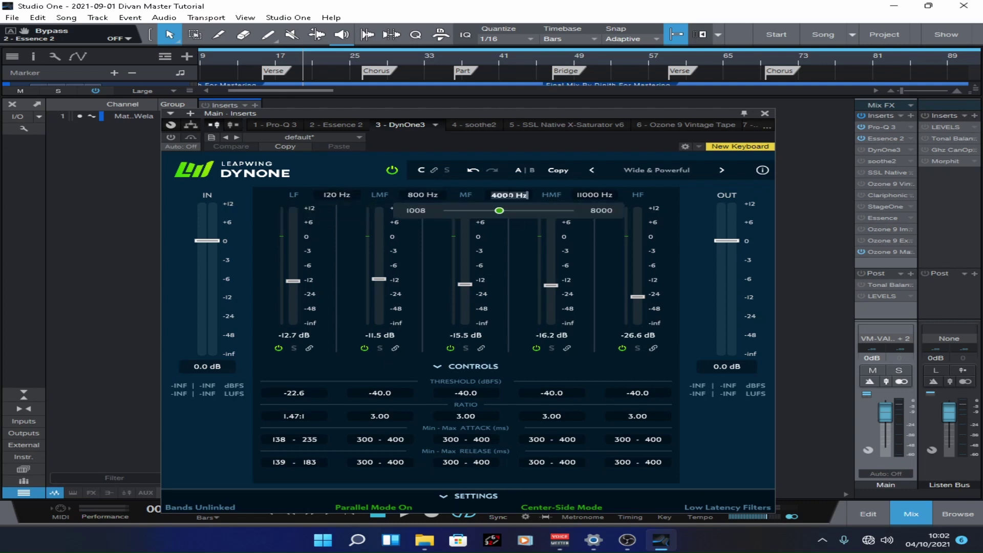
pyautogui.click(596, 196)
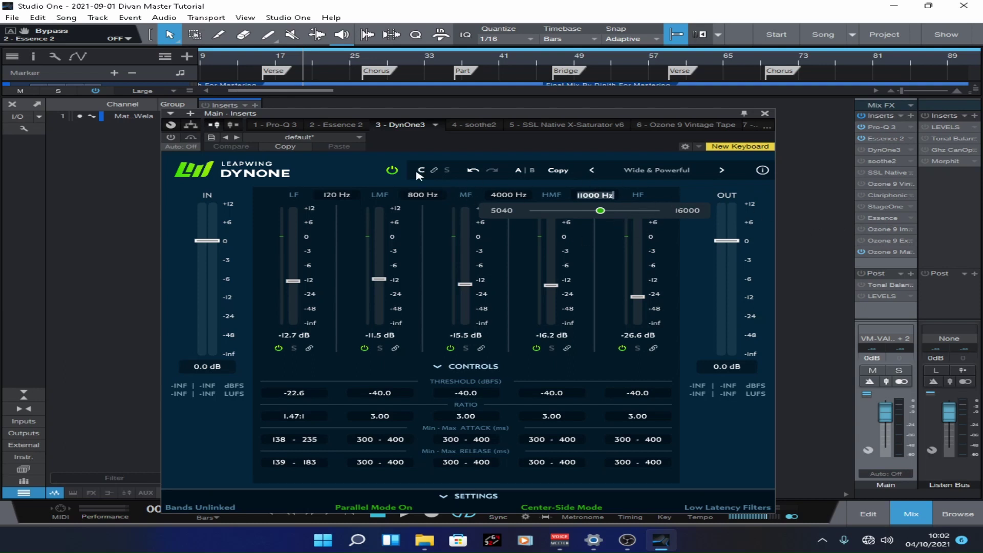
pyautogui.click(450, 171)
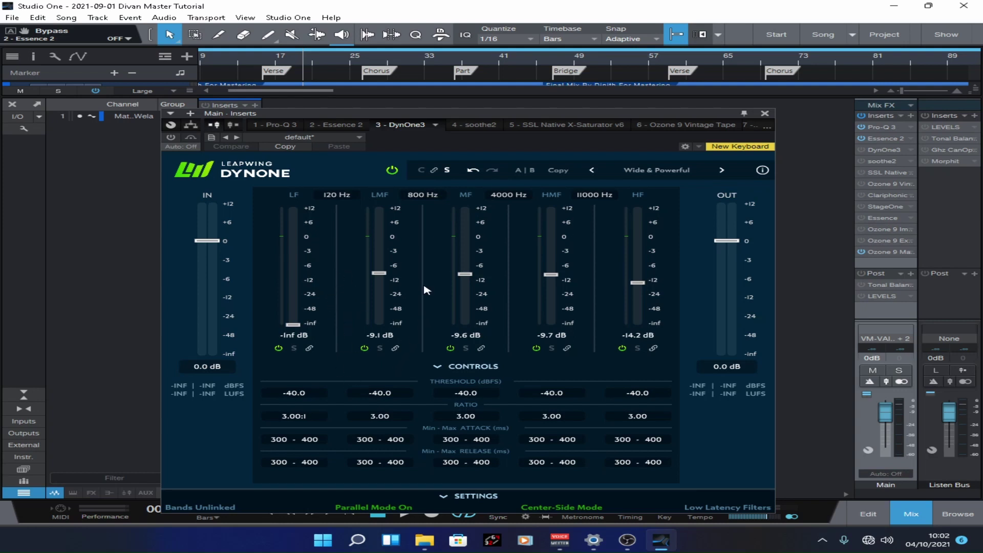
pyautogui.click(420, 171)
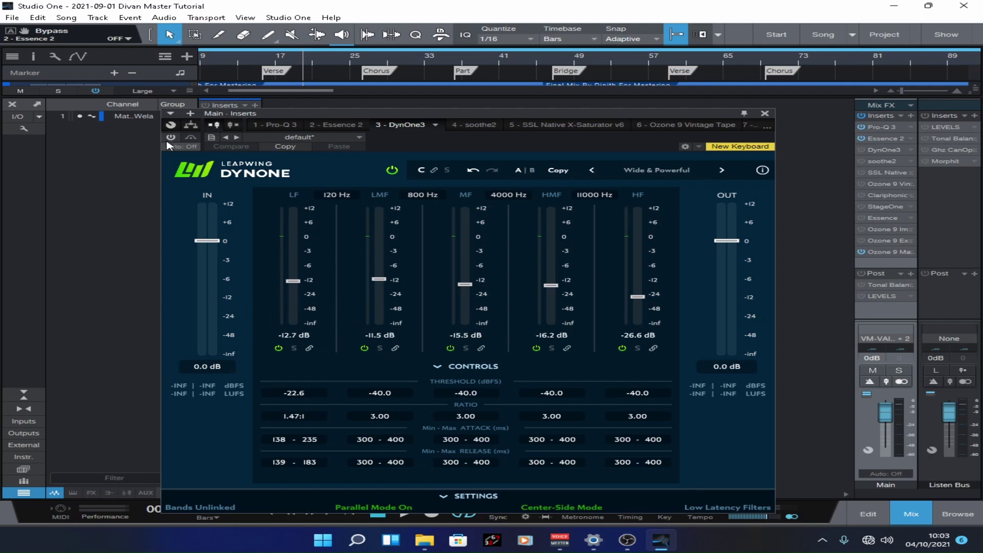
# Play from about bar 18, enable DynOne3, and compare its sound with the bypassed signal.
pyautogui.click(285, 64)
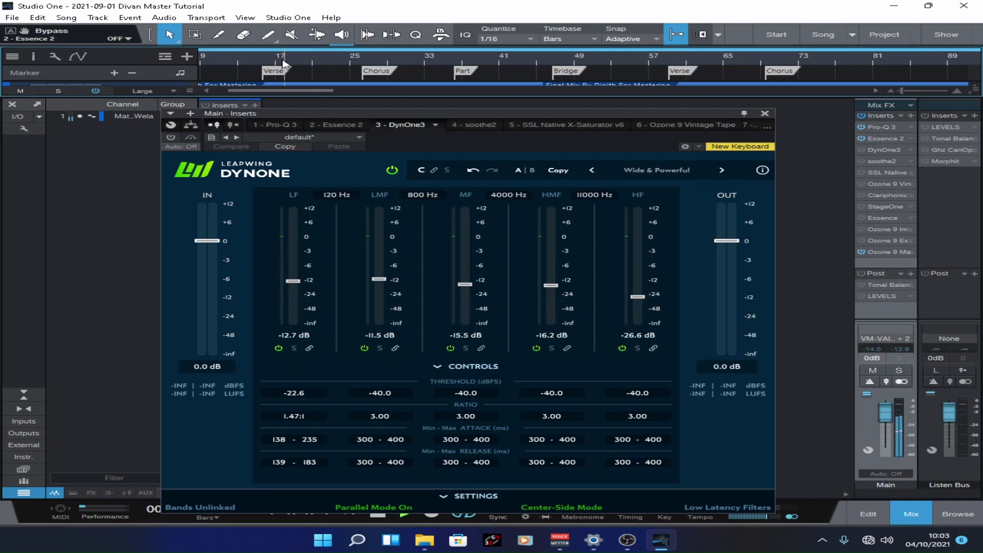
pyautogui.click(171, 139)
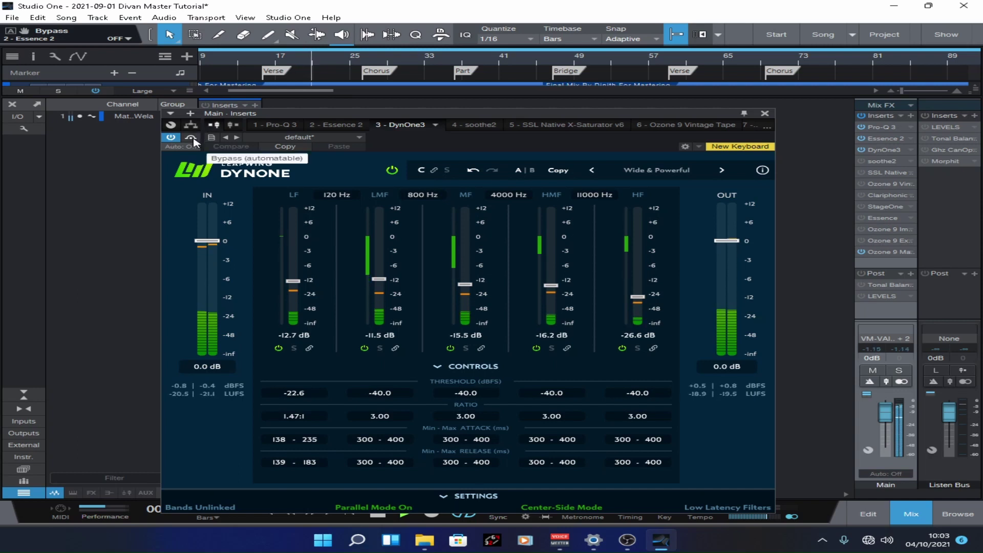
pyautogui.click(193, 141)
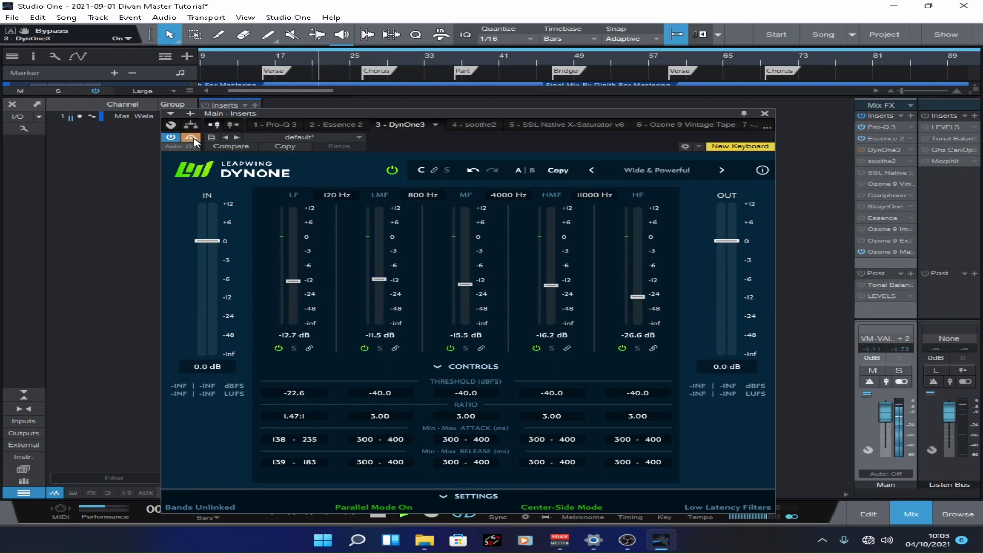
pyautogui.click(193, 139)
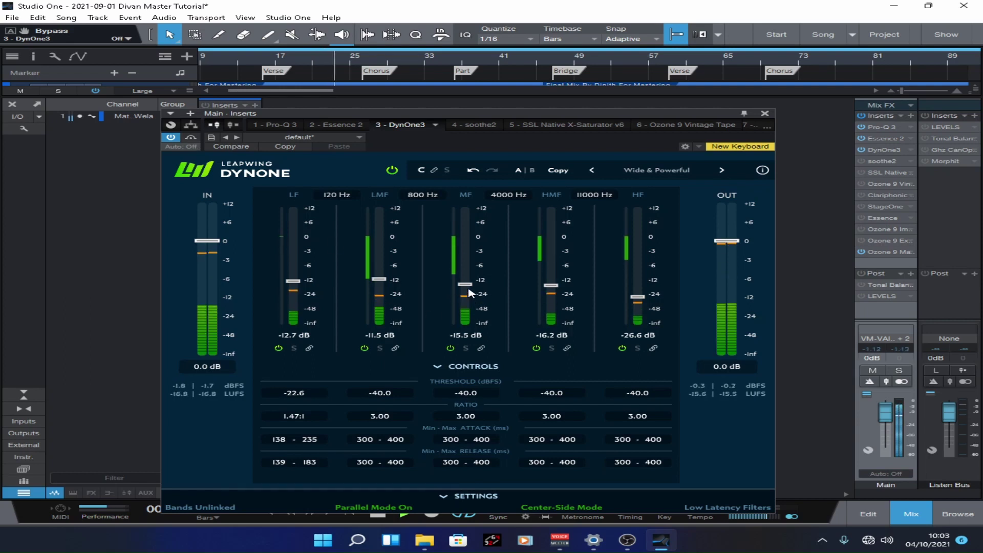
# Raise the Center MF band of DynOne3 to -12.4 dB, try the HF band at -1.0 dB, and undo the HF changes.
pyautogui.moveTo(468, 286); pyautogui.dragTo(468, 283)
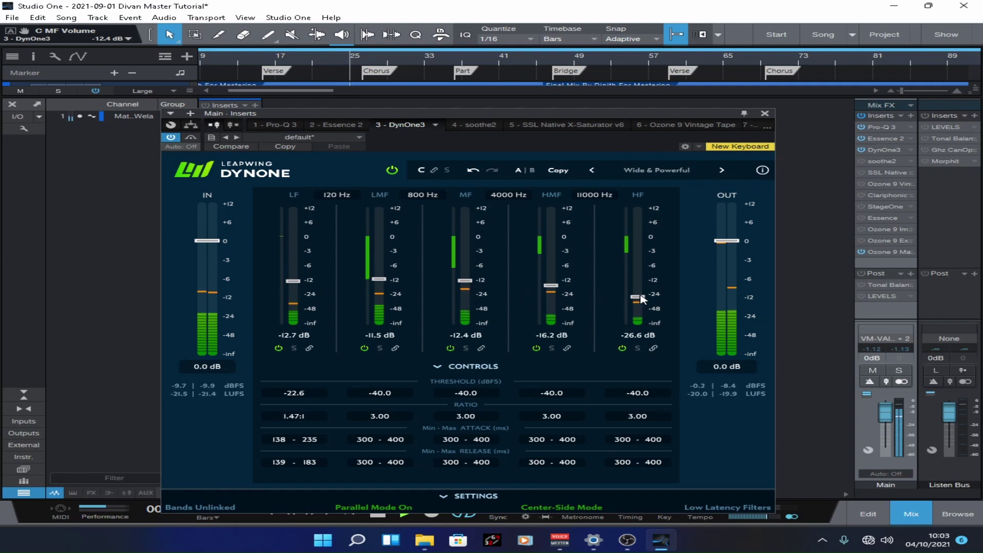
pyautogui.moveTo(638, 297); pyautogui.dragTo(640, 267)
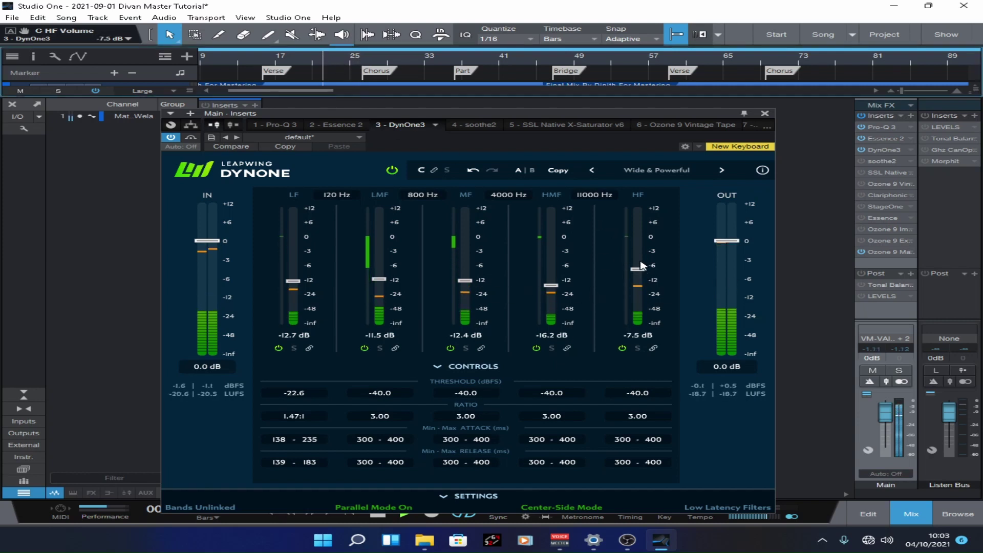
pyautogui.moveTo(640, 270); pyautogui.dragTo(638, 240)
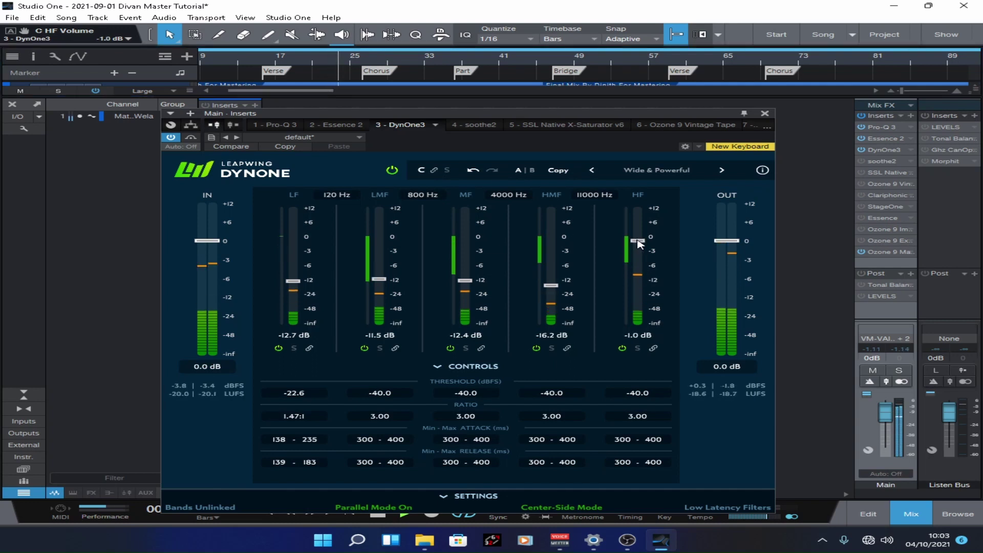
pyautogui.click(472, 171)
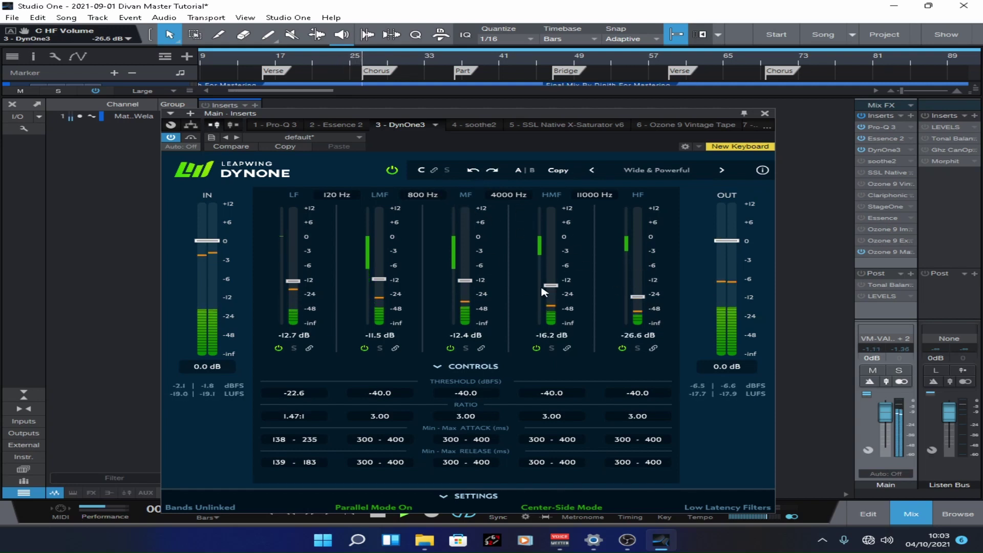
# Try the Center HMF band of DynOne3 at -13.1 dB, undo that change, and save the song.
pyautogui.moveTo(550, 286)
pyautogui.mouseDown()
pyautogui.moveTo(551, 246)
pyautogui.moveTo(551, 282)
pyautogui.mouseUp()
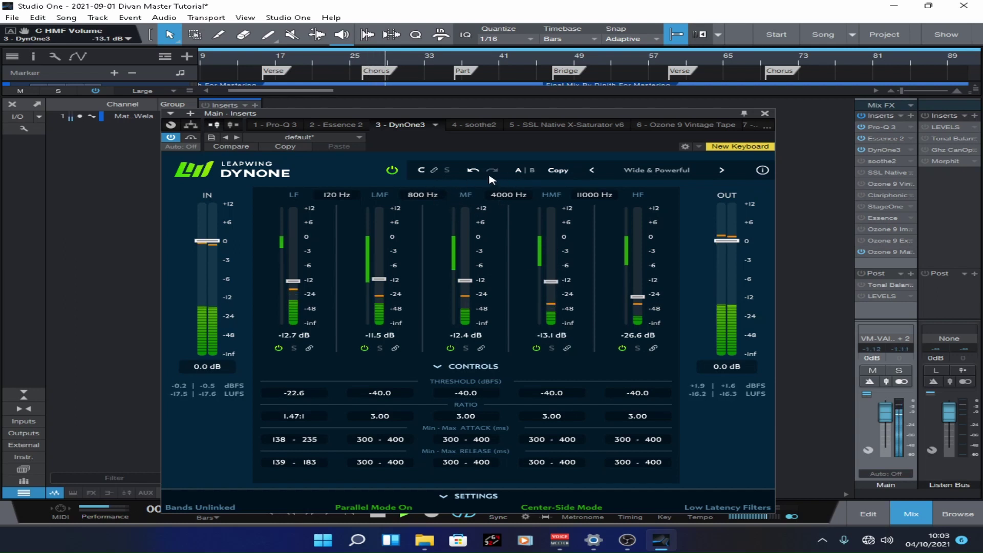
pyautogui.click(472, 171)
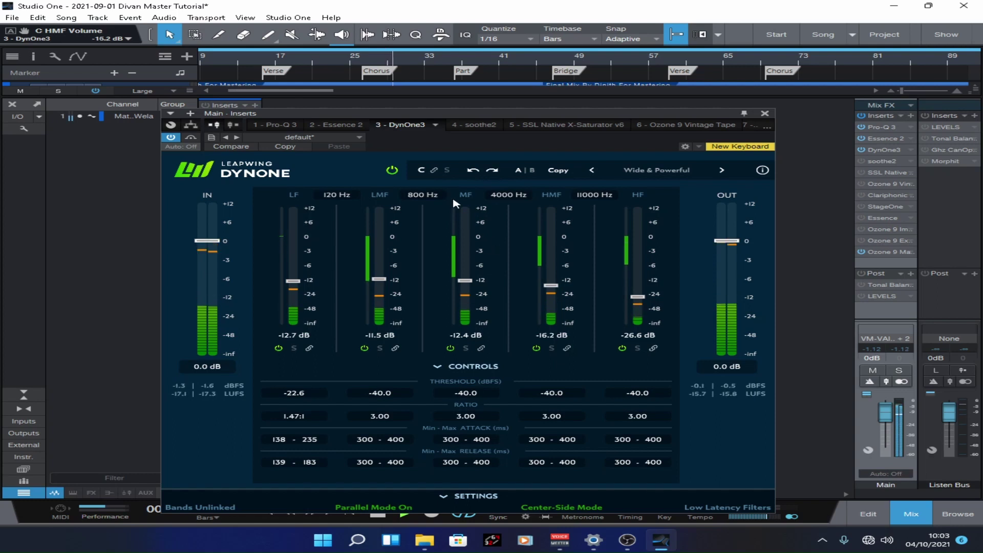
pyautogui.hotkey('ctrl', 's')
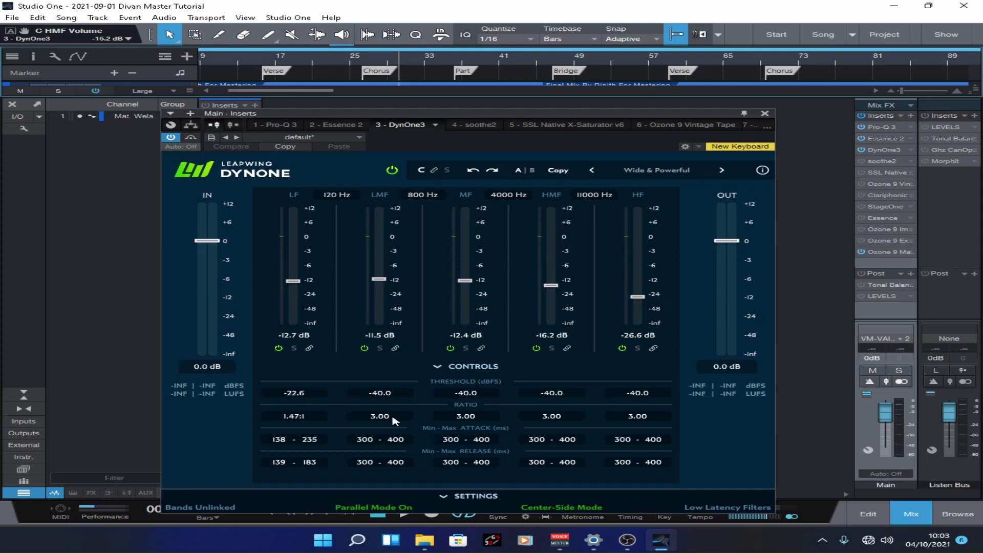
# Set the Center ratios in DynOne3 to 1.43:1 for the LF band and 1.90:1 for the LMF band.
pyautogui.click(292, 419)
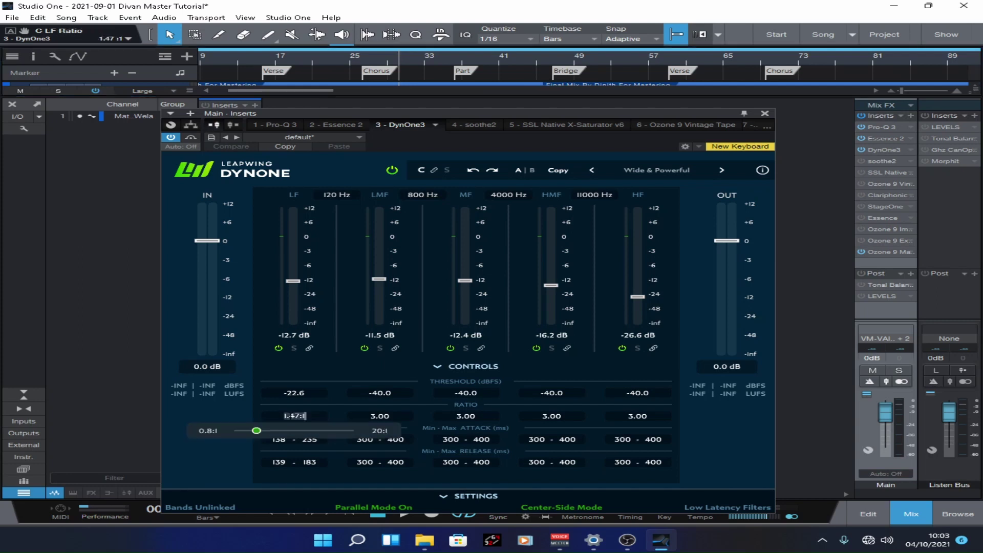
pyautogui.moveTo(257, 430); pyautogui.dragTo(257, 430)
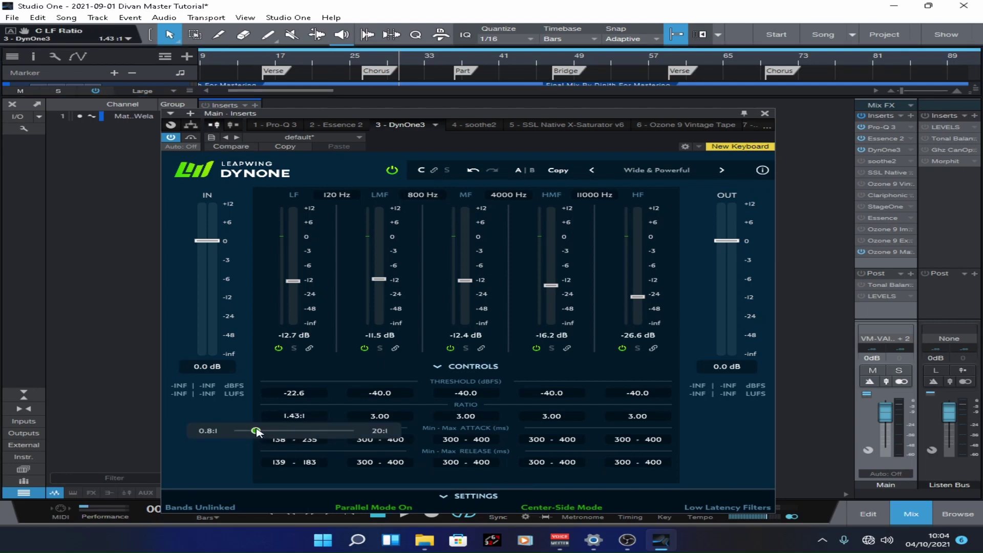
pyautogui.click(388, 417)
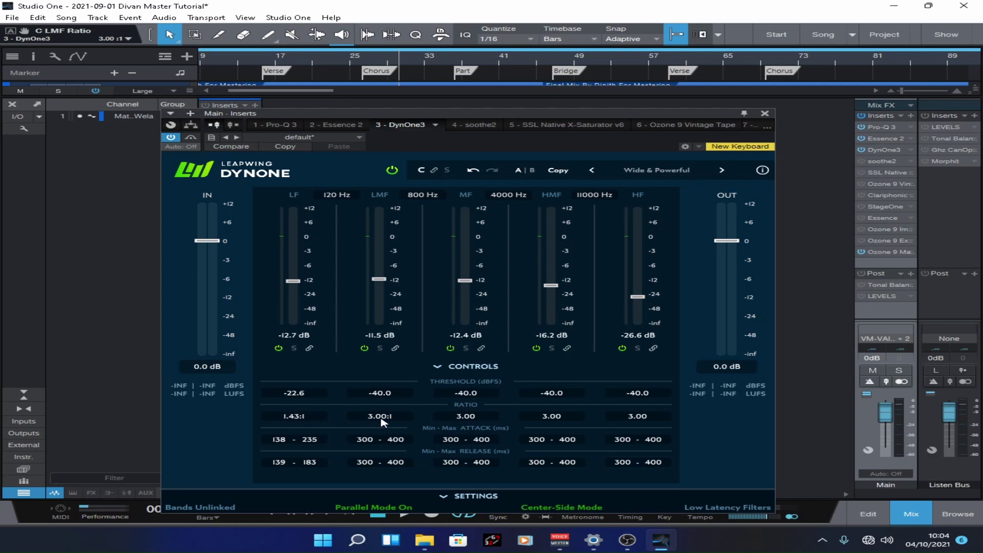
pyautogui.moveTo(361, 431); pyautogui.dragTo(368, 379)
# Examine the attack range of DynOne3's Center LF band and the plug-in's global settings, leaving the values as they are.
pyautogui.click(291, 445)
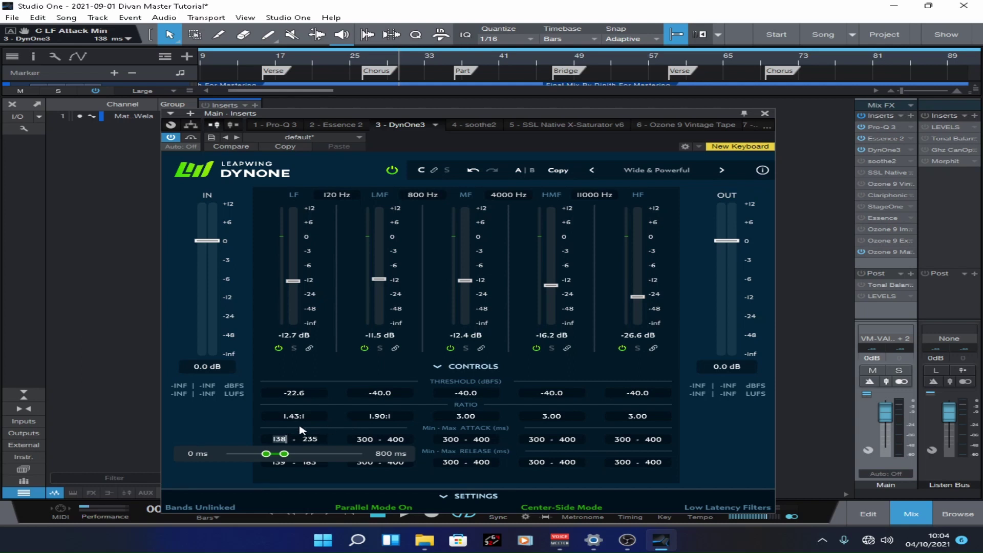
pyautogui.click(446, 494)
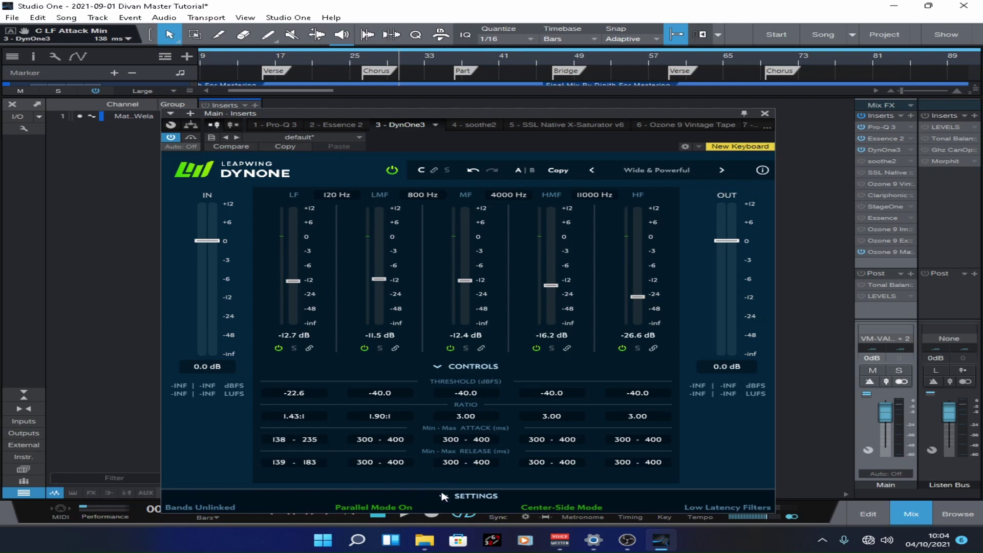
pyautogui.click(443, 496)
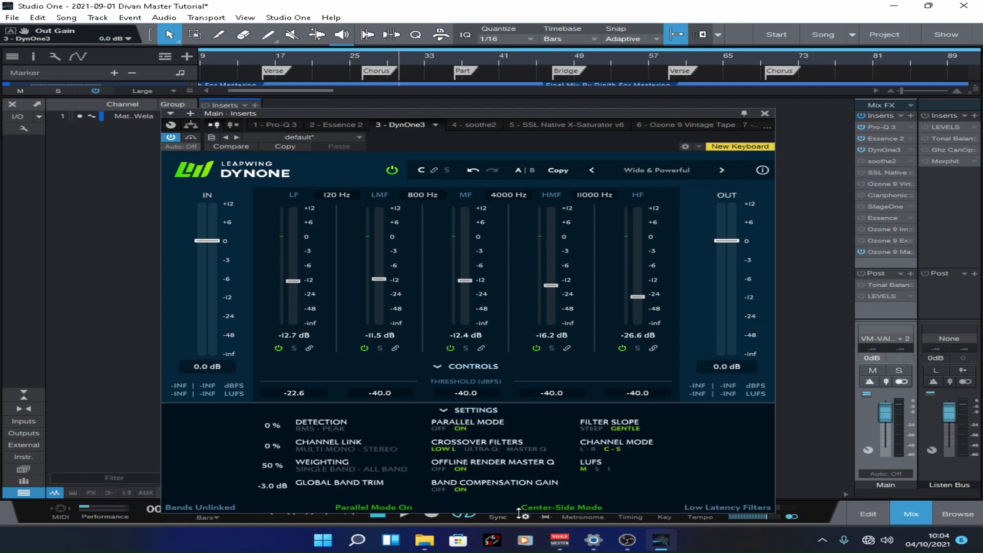
pyautogui.click(444, 411)
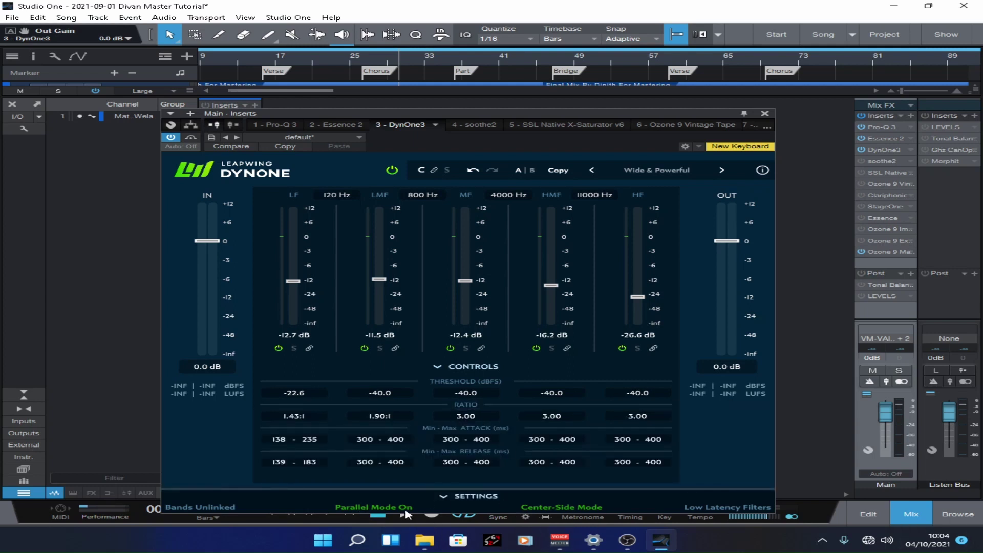
# Play from about bar 18 to compare DynOne3 with Parallel Mode off and on, save the song with it on, and close the plug-in.
pyautogui.click(362, 61)
pyautogui.click(382, 508)
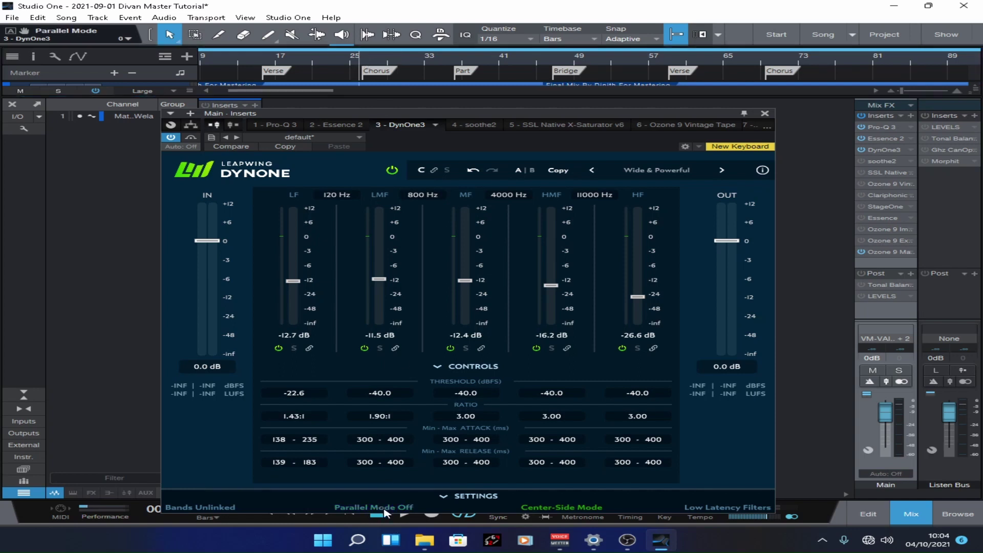
pyautogui.click(295, 67)
pyautogui.press('space')
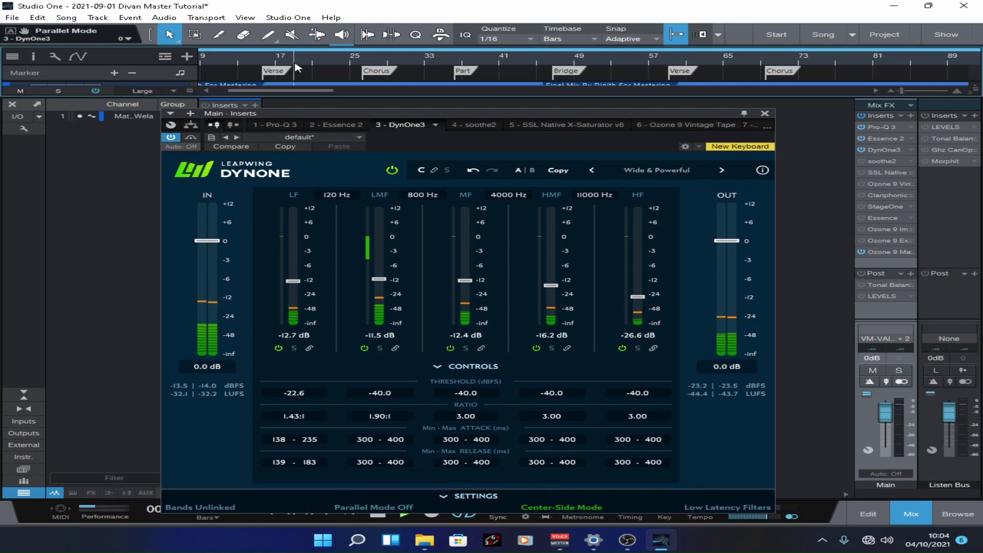
pyautogui.click(362, 508)
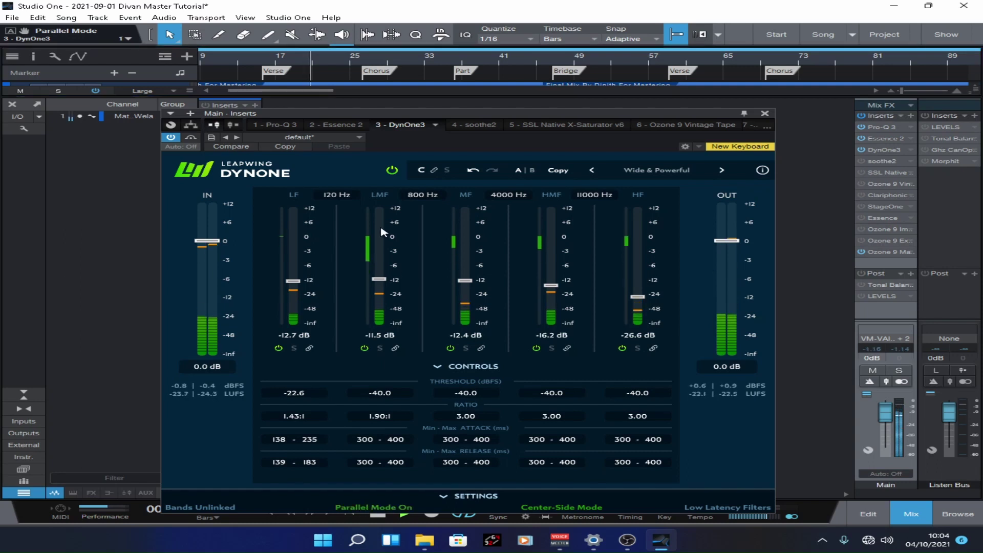
pyautogui.hotkey('ctrl', 's')
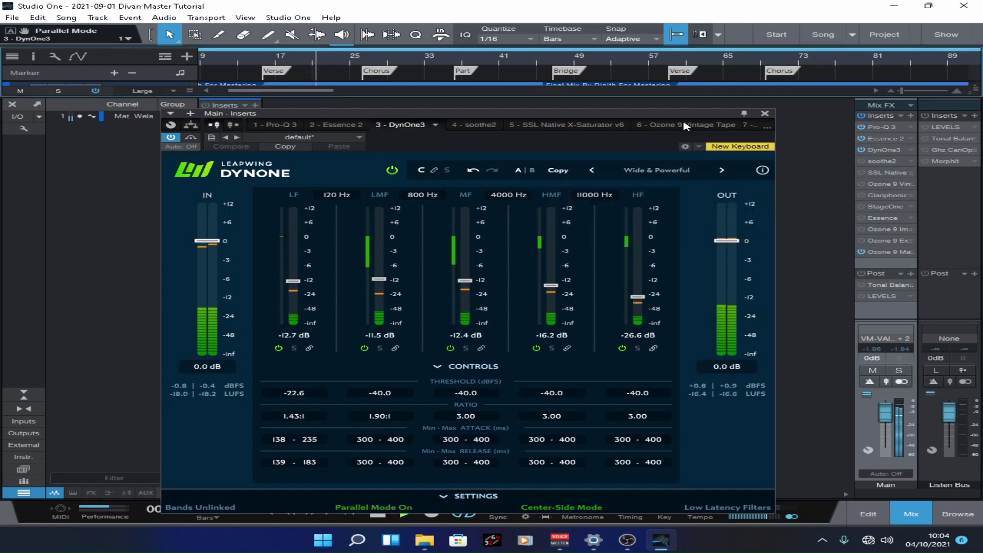
pyautogui.click(764, 113)
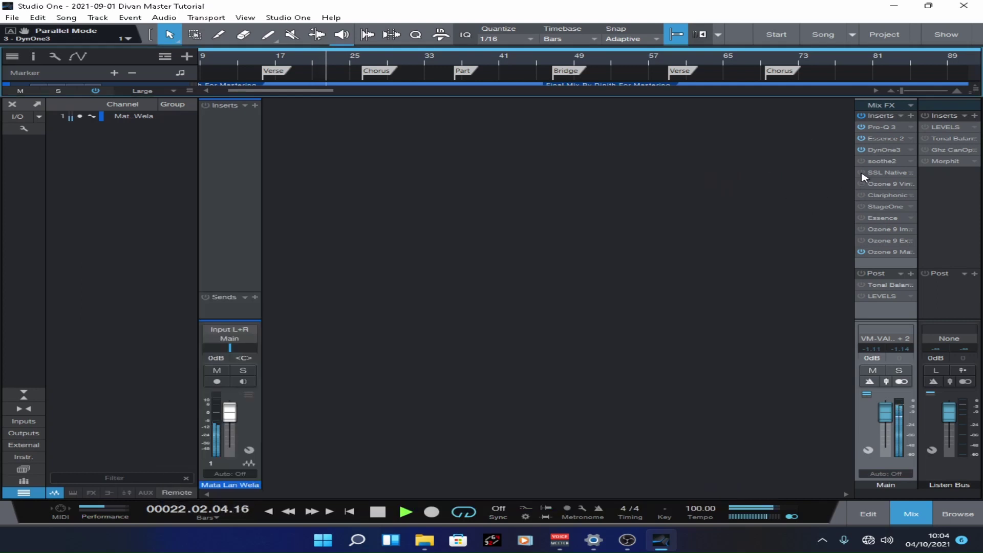
pyautogui.press('space')
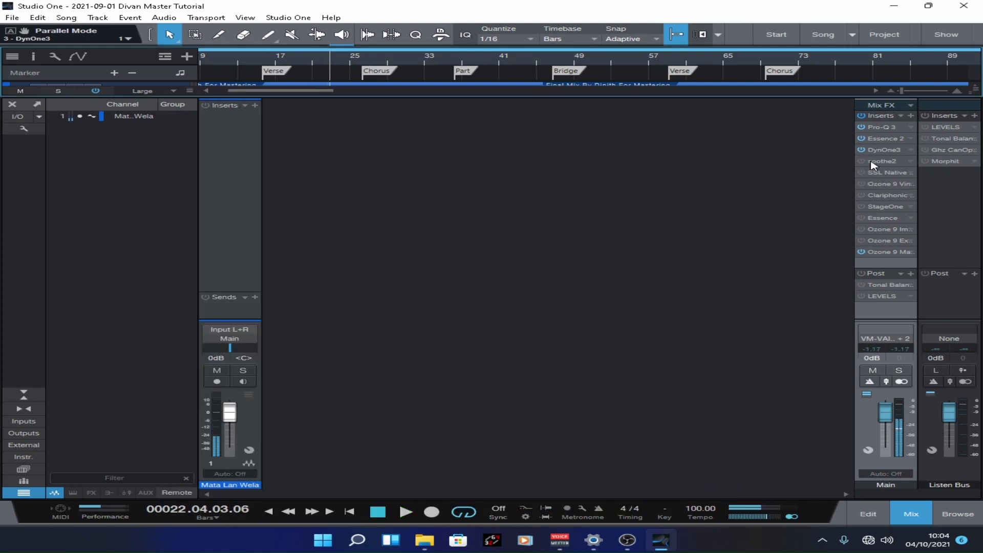
# Enable soothe2, play from around the first Chorus to compare it with the bypassed signal, and disable the insert again.
pyautogui.click(873, 162)
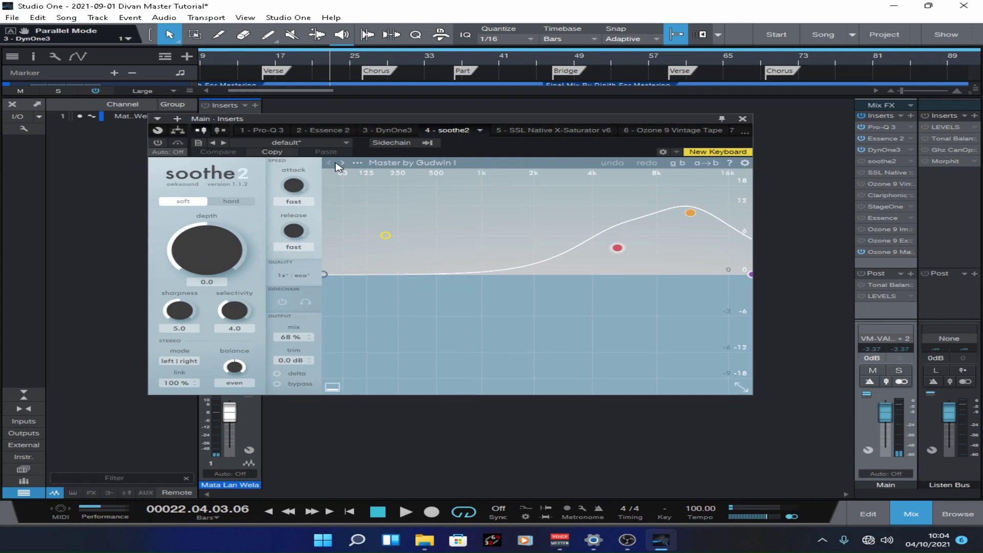
pyautogui.click(158, 143)
pyautogui.click(352, 63)
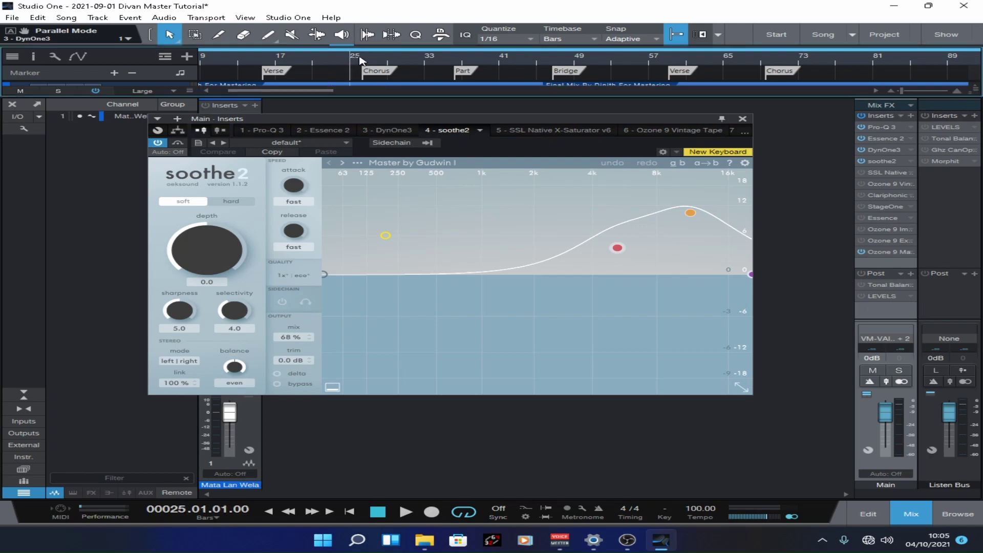
pyautogui.doubleClick(360, 61)
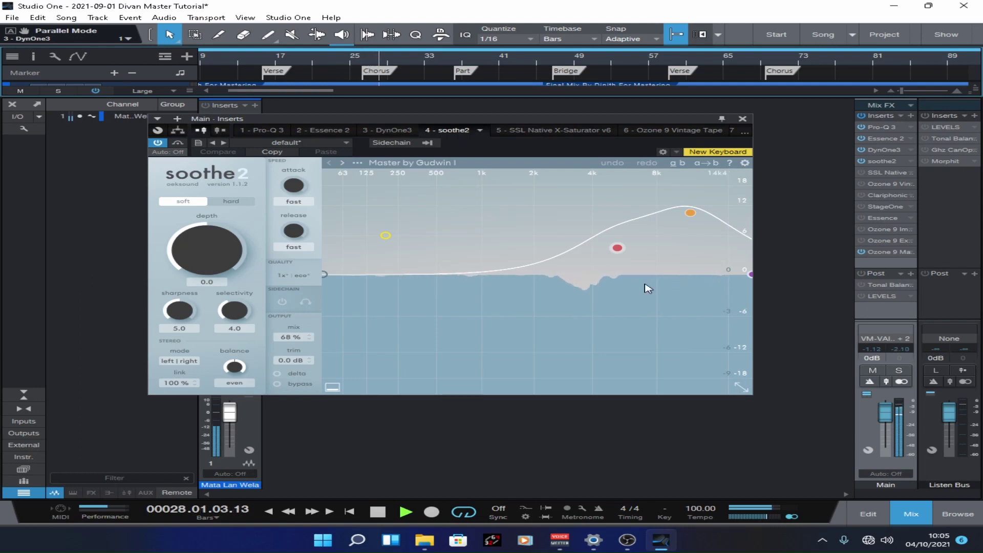
pyautogui.click(178, 144)
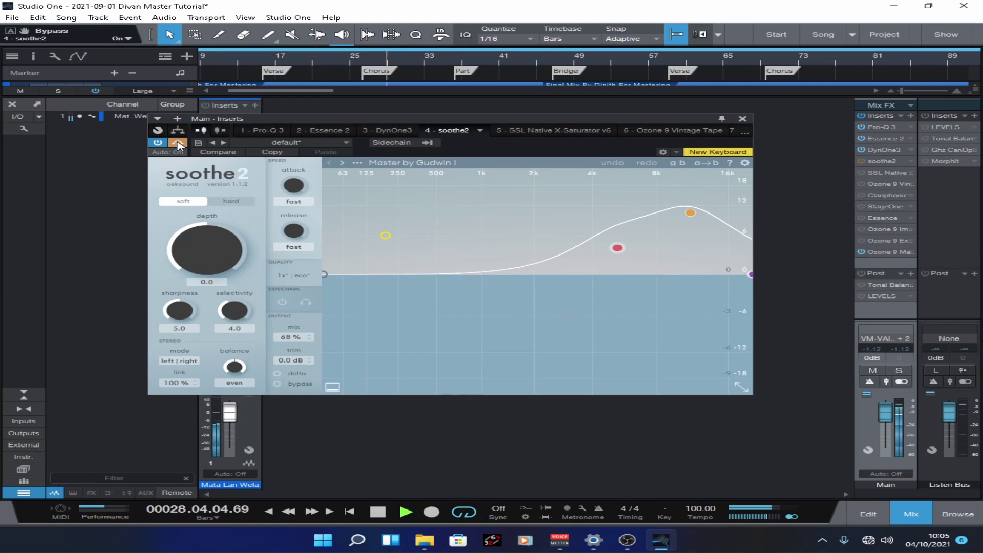
pyautogui.click(178, 144)
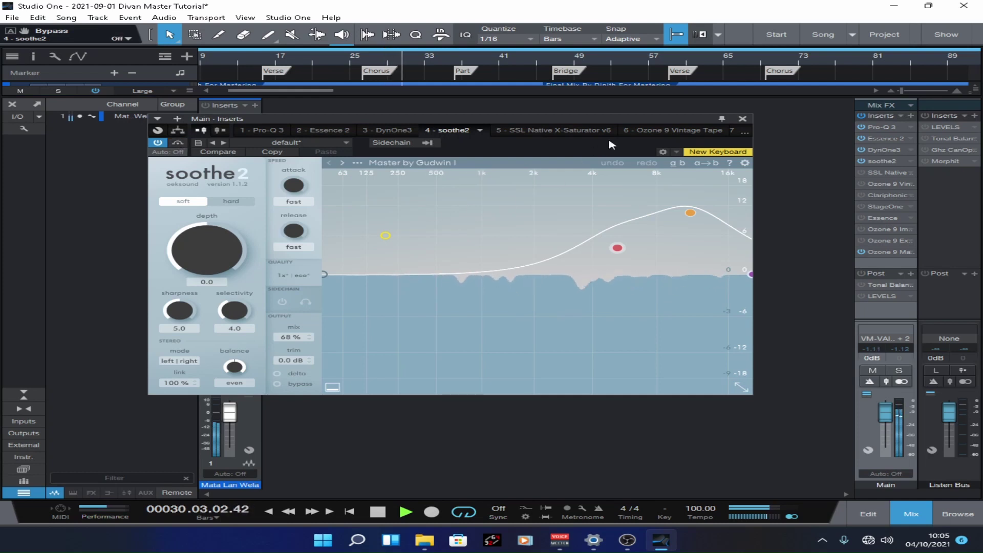
pyautogui.click(743, 120)
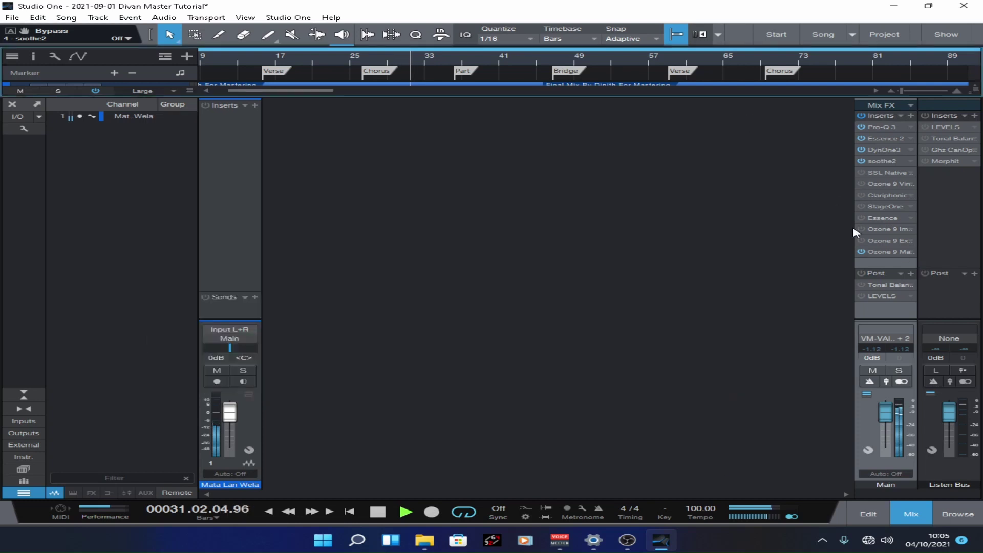
pyautogui.press('space')
pyautogui.click(861, 162)
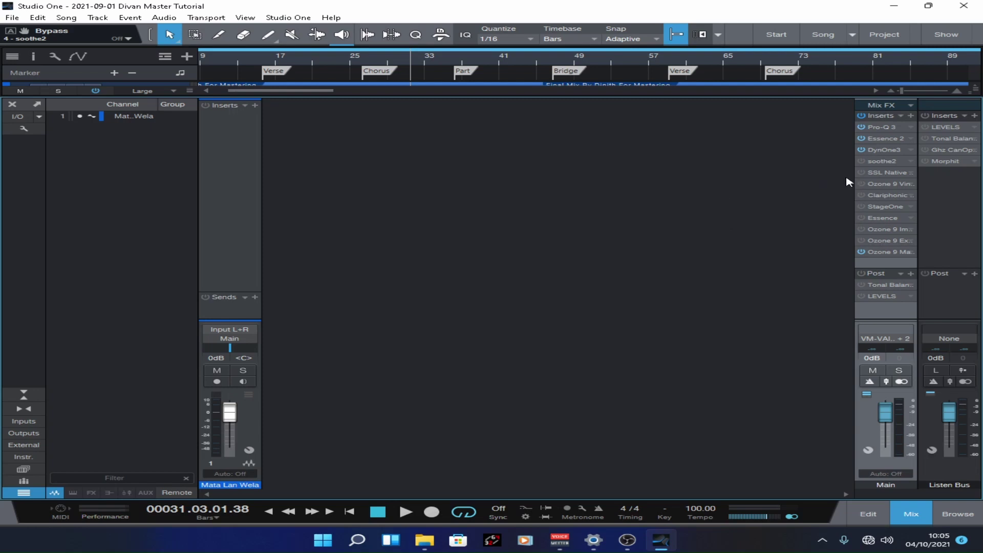
# Open the SSL Native X-Saturator v6 insert on the Main channel and reposition its window to view the settings.
pyautogui.rightClick(873, 173)
pyautogui.click(864, 195)
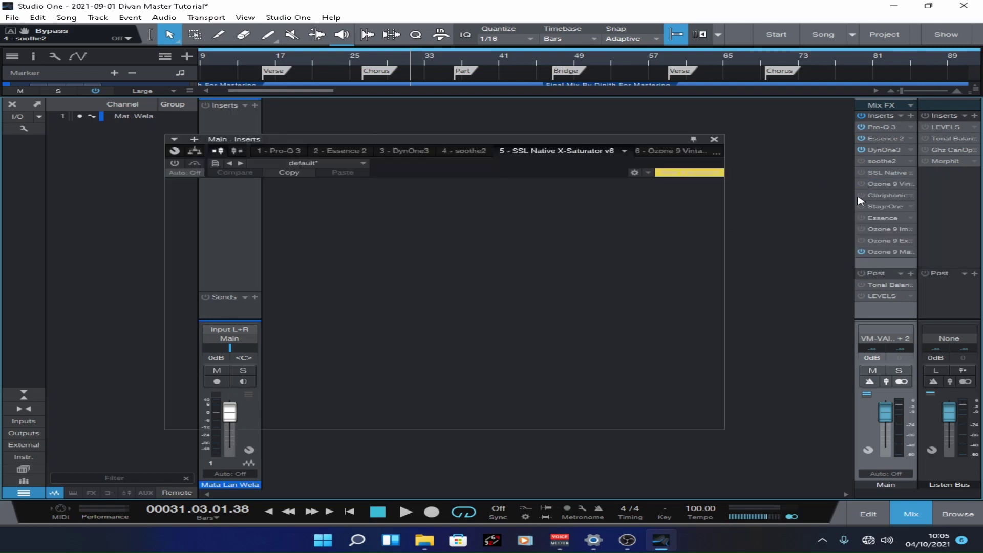
pyautogui.moveTo(591, 142); pyautogui.dragTo(654, 152)
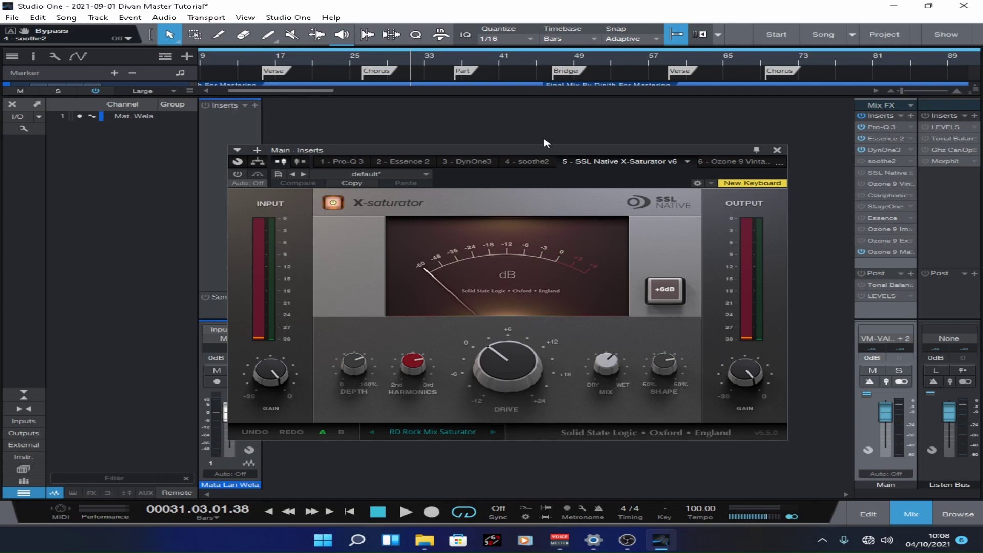
# Open Pro-Q 3 on the Main channel, try raising its Mid low cut to about 27 Hz, and undo the moves.
pyautogui.click(881, 126)
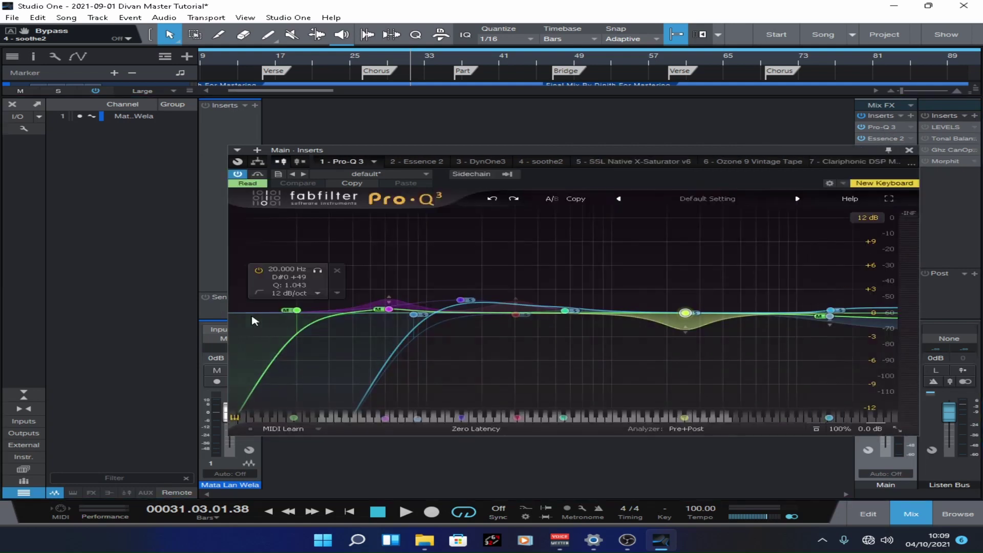
pyautogui.moveTo(300, 313); pyautogui.dragTo(319, 314)
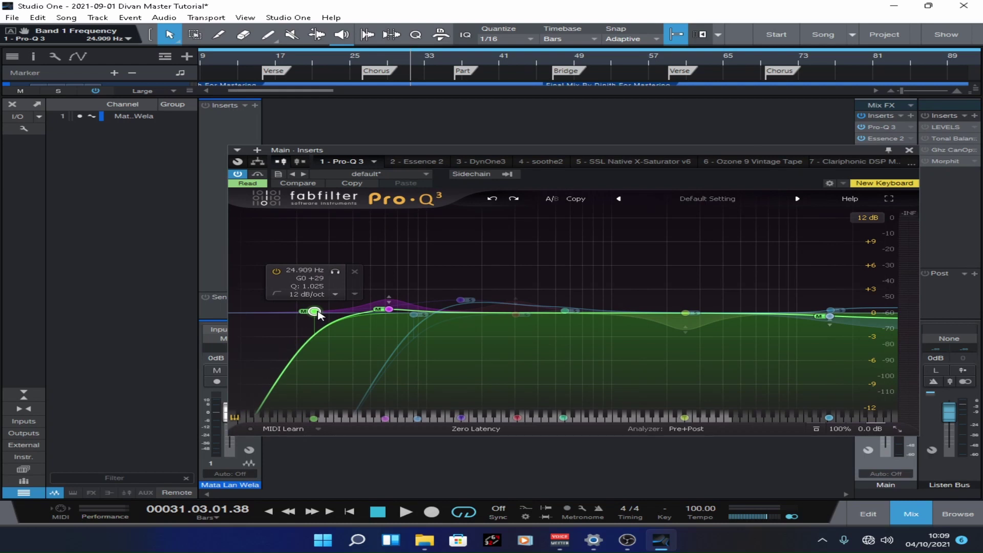
pyautogui.moveTo(319, 315); pyautogui.dragTo(325, 318)
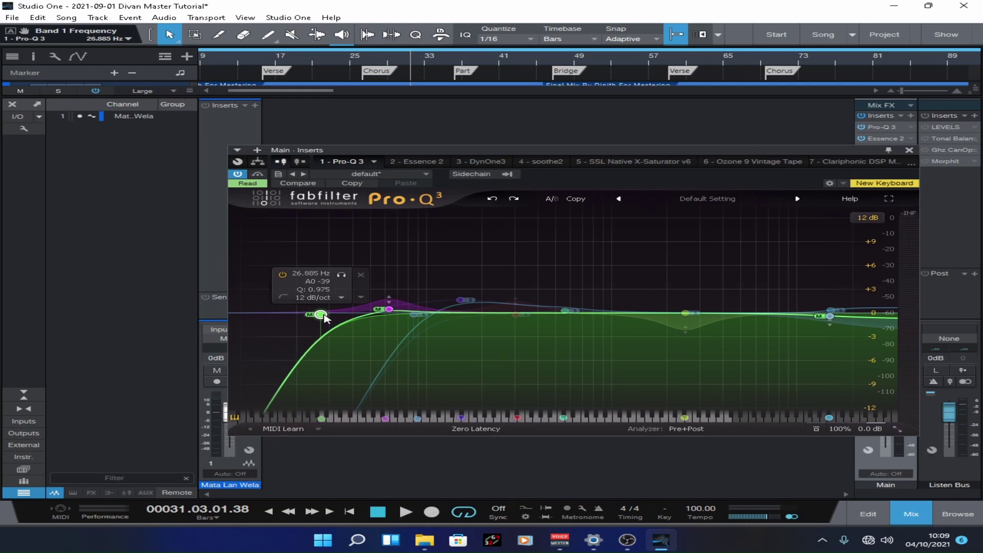
pyautogui.click(492, 200)
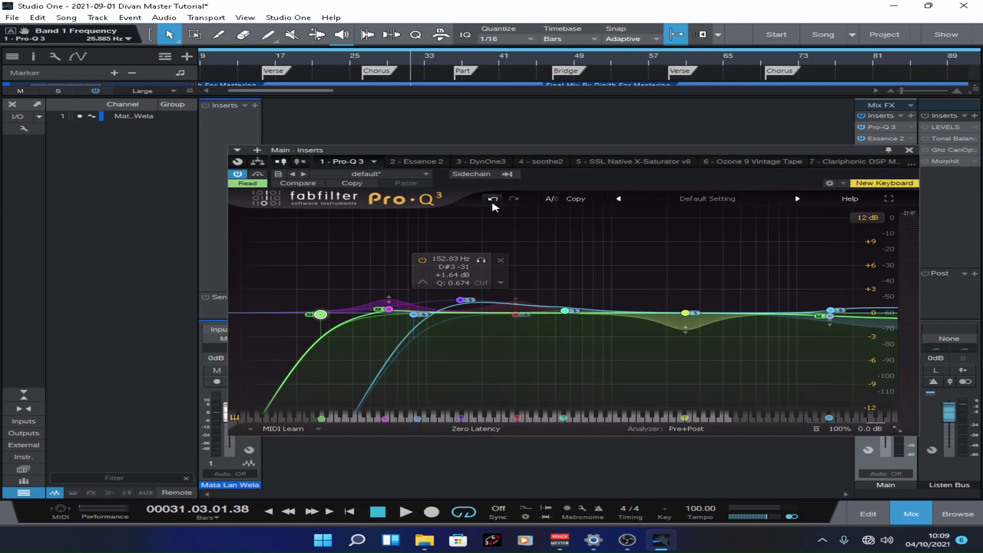
pyautogui.click(493, 200)
pyautogui.moveTo(297, 310)
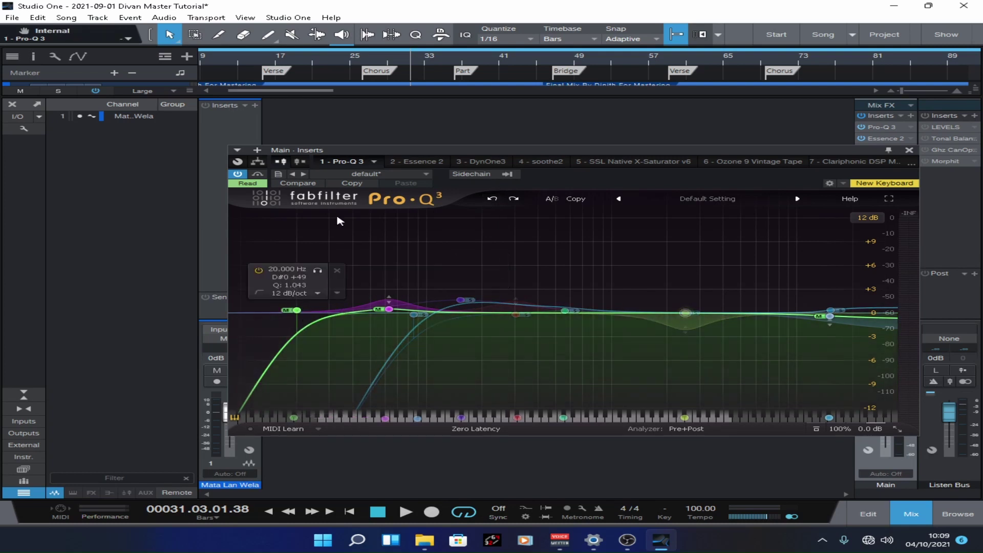
# Play from about bar 17, try Pro-Q 3's Mid low cut at about 19.6 Hz, undo it, and save the song.
pyautogui.click(280, 60)
pyautogui.press('space')
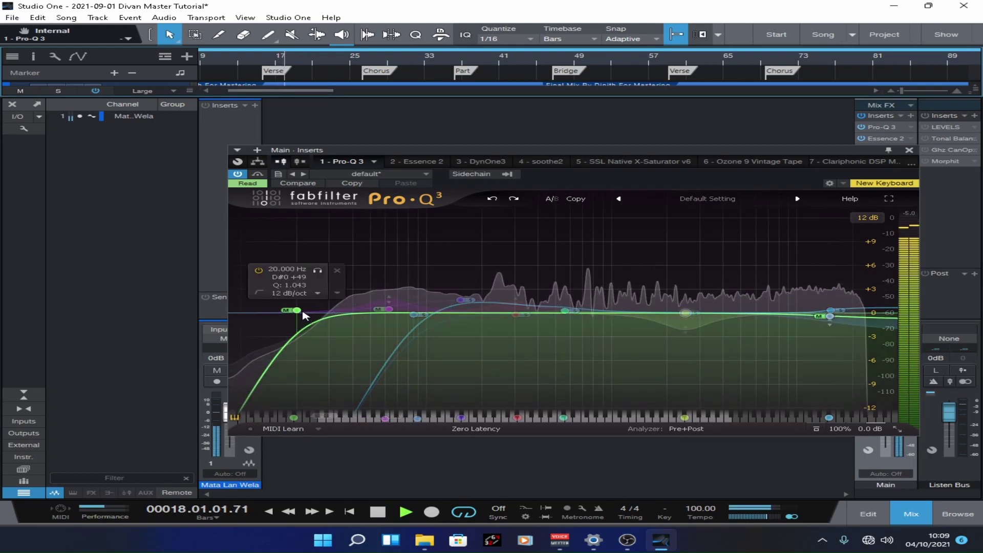
pyautogui.moveTo(297, 310)
pyautogui.mouseDown()
pyautogui.moveTo(315, 314)
pyautogui.moveTo(297, 313)
pyautogui.mouseUp()
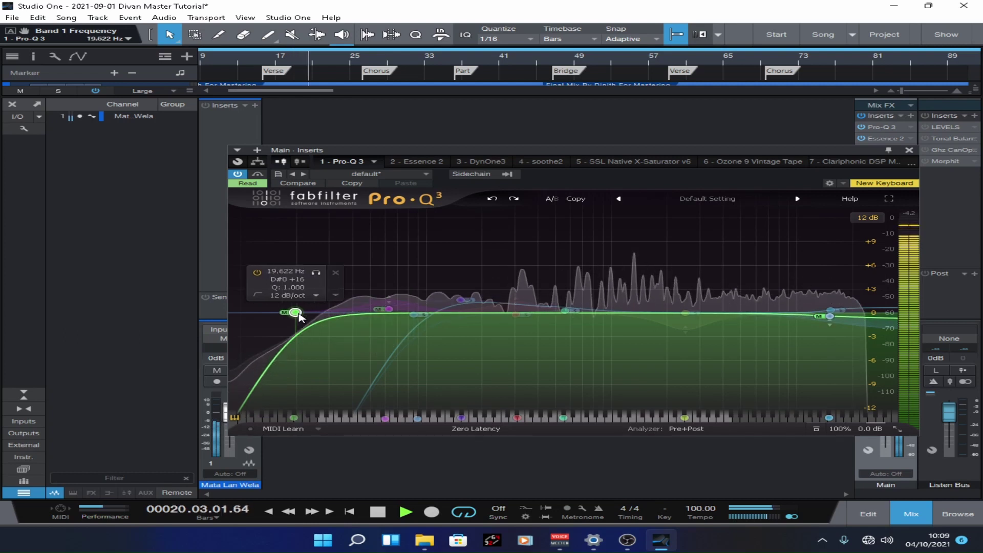
pyautogui.press('space')
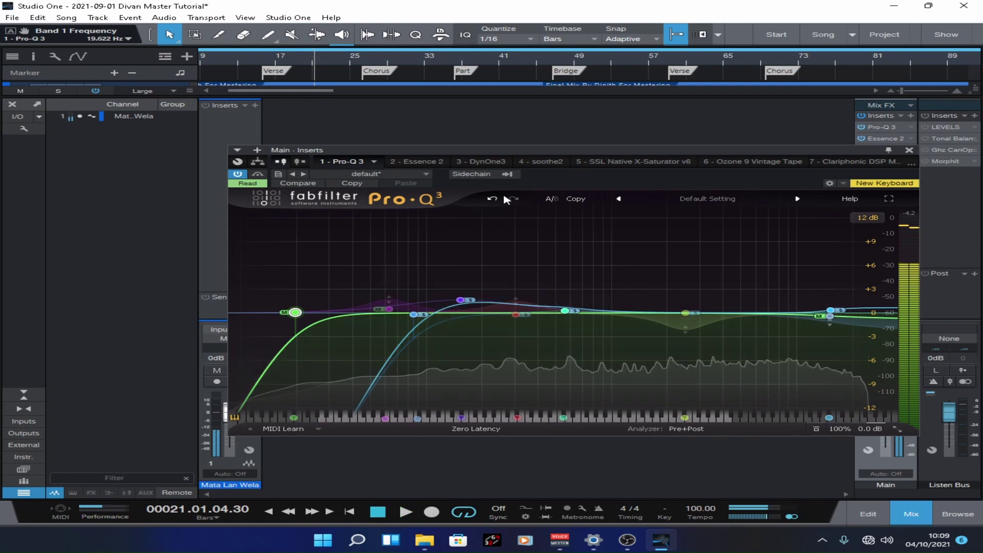
pyautogui.click(493, 199)
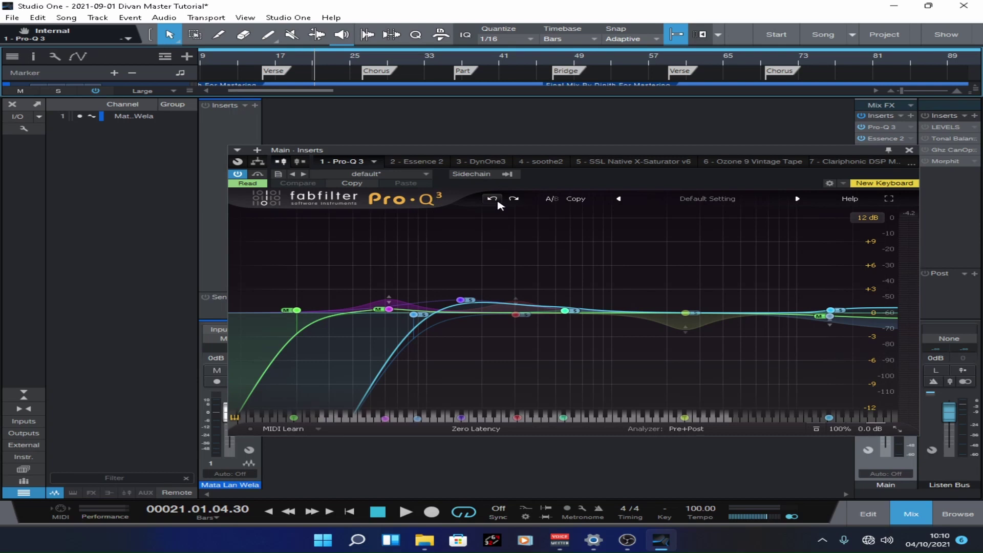
pyautogui.hotkey('ctrl', 's')
pyautogui.click(909, 150)
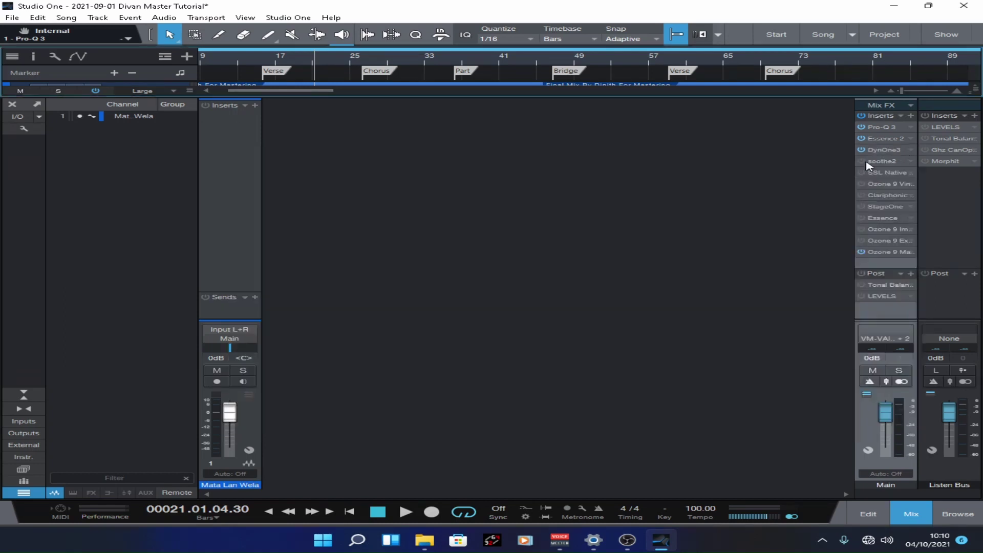
# Play from about bar 20, enable the Essence insert in slot 9 of the Main channel, and open its editor.
pyautogui.click(310, 64)
pyautogui.press('space')
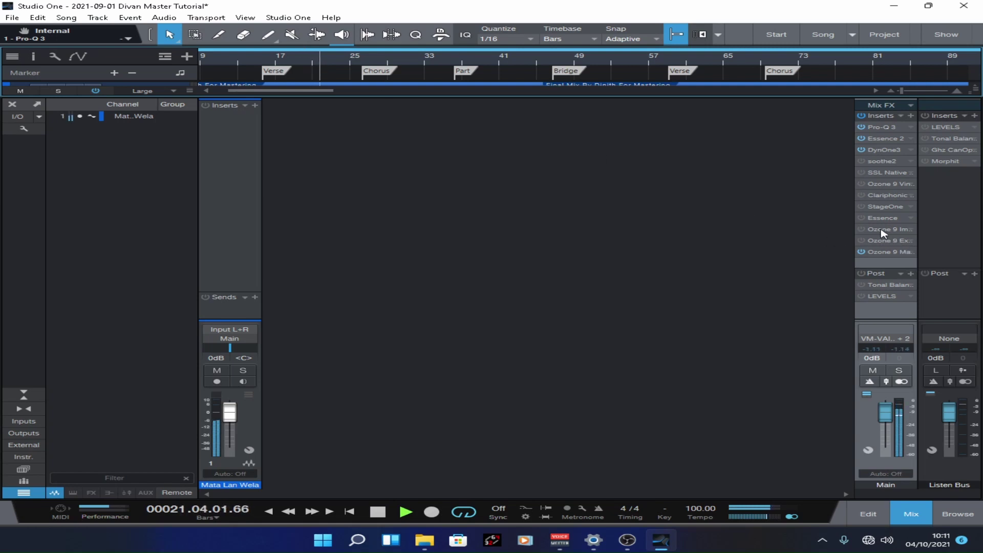
pyautogui.click(862, 218)
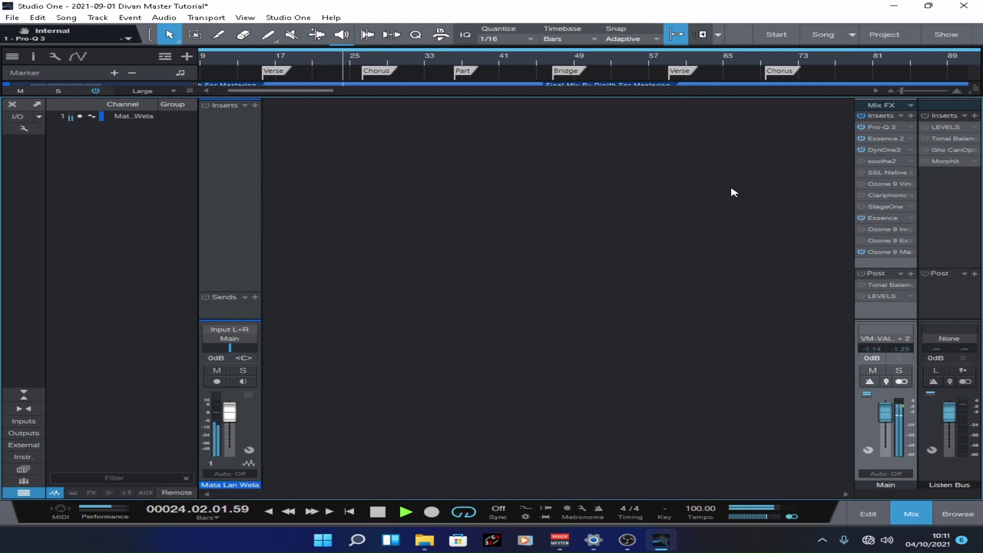
pyautogui.press('space')
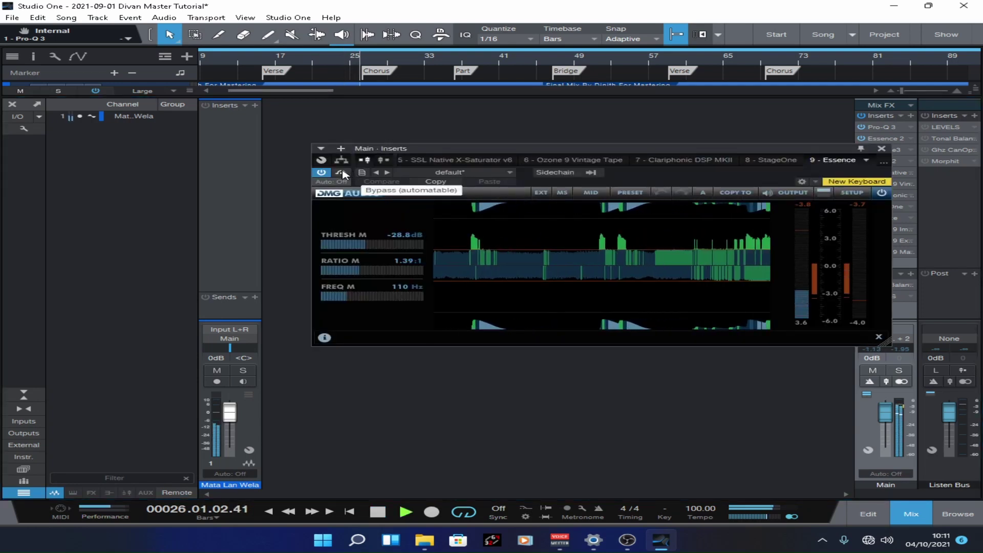
# Compare the song with and without Essence by bypassing and re-engaging the insert several times during playback.
pyautogui.click(343, 173)
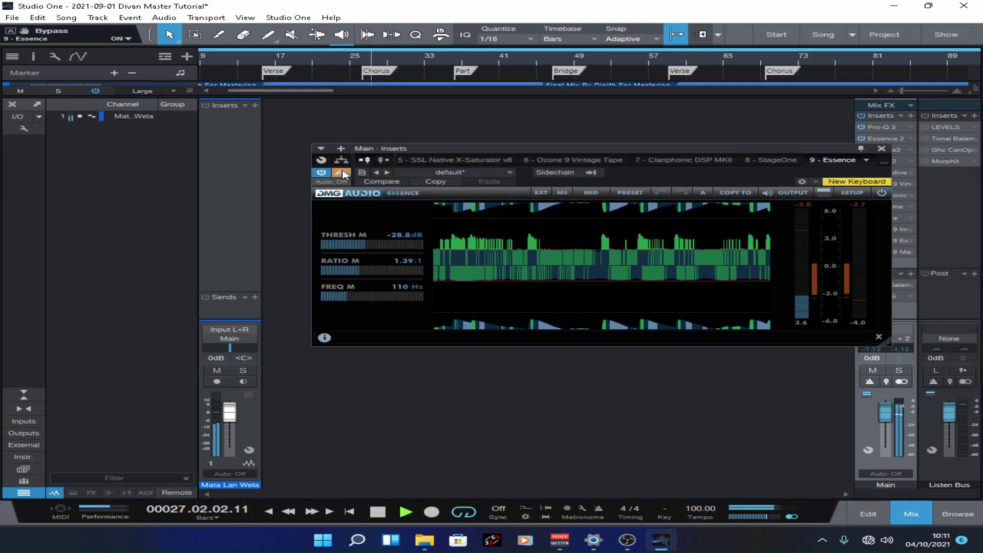
pyautogui.click(343, 173)
pyautogui.click(343, 173)
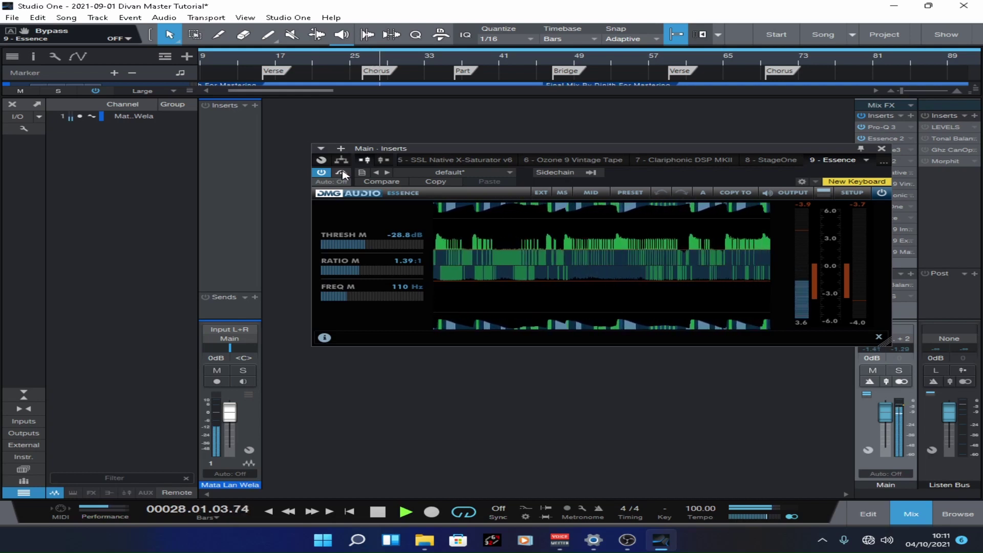
pyautogui.click(343, 174)
pyautogui.click(342, 174)
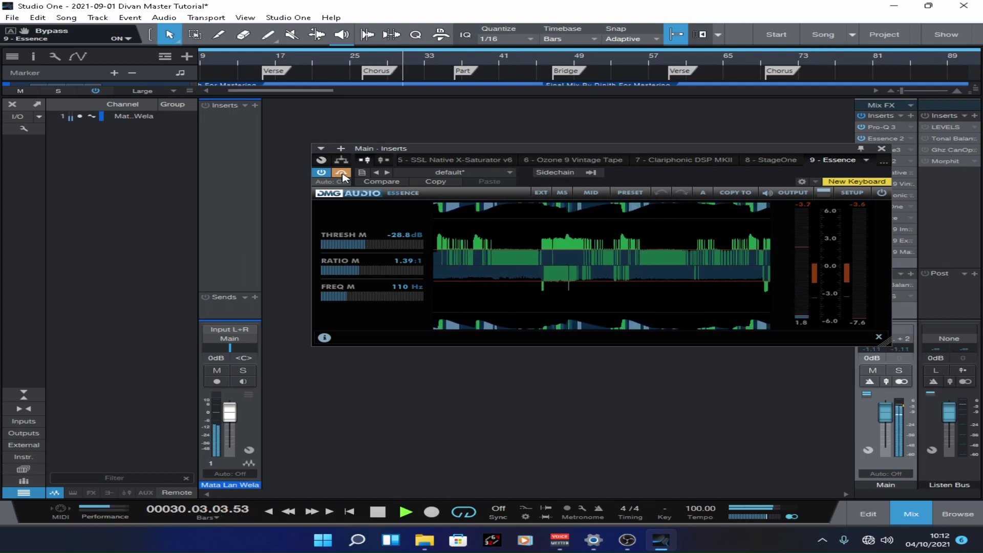
pyautogui.click(343, 175)
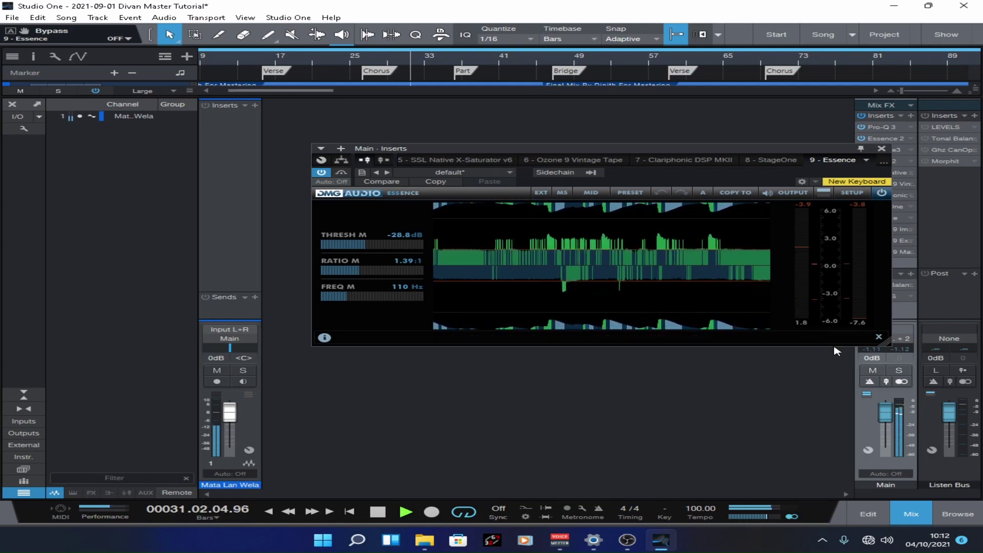
# Expand the Essence editor to its advanced view, reposition the window, and set the Mid split frequency to 107 Hz.
pyautogui.moveTo(888, 348); pyautogui.dragTo(903, 352)
pyautogui.moveTo(768, 148); pyautogui.dragTo(696, 115)
pyautogui.click(767, 161)
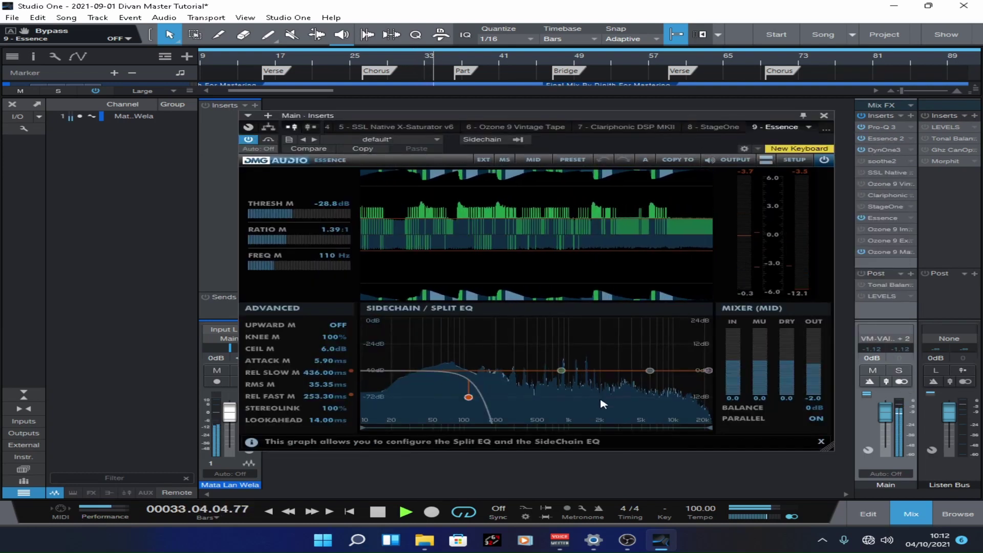
pyautogui.moveTo(469, 399)
pyautogui.moveTo(469, 399); pyautogui.dragTo(467, 398)
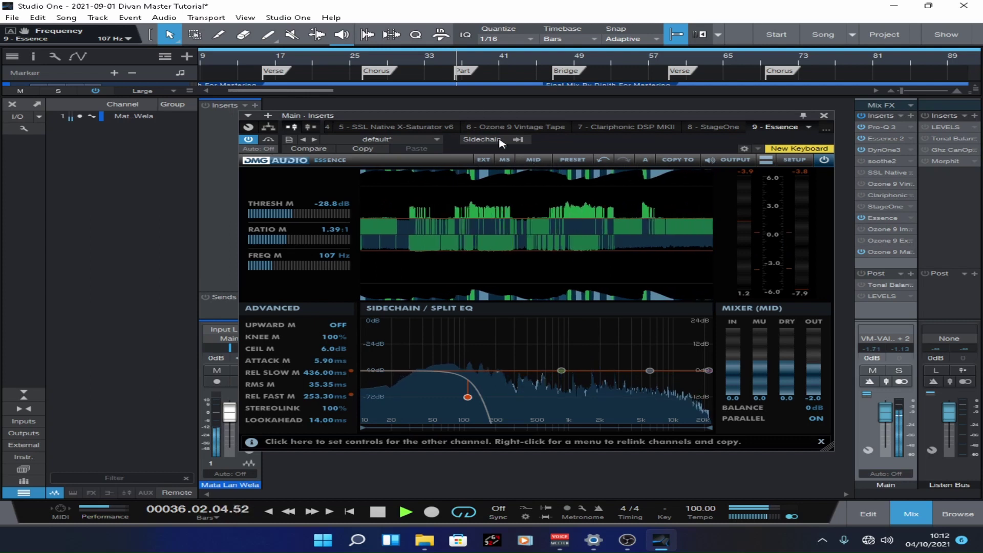
# Replay from about bar 31, show Essence's Side channel, and turn off its low-pass split filter.
pyautogui.click(409, 62)
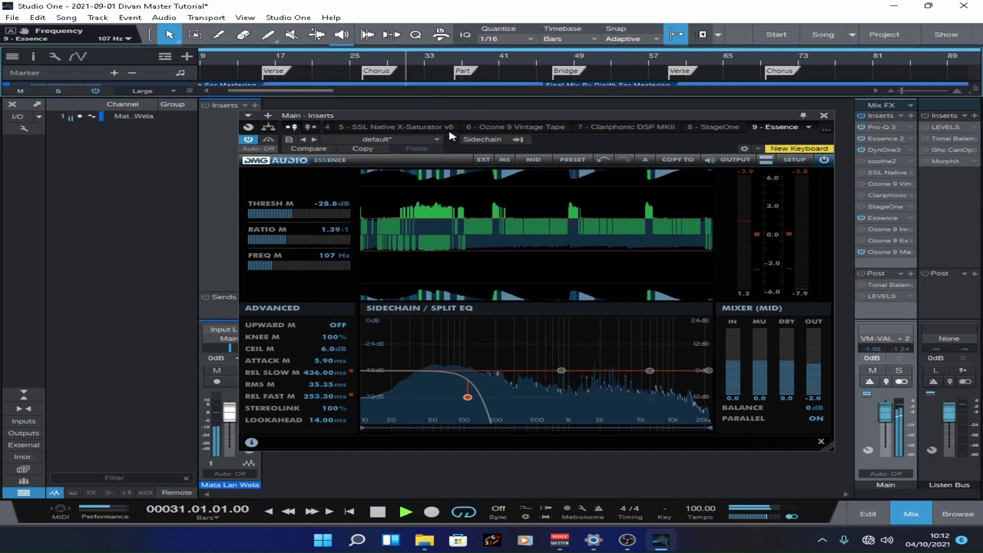
pyautogui.click(534, 159)
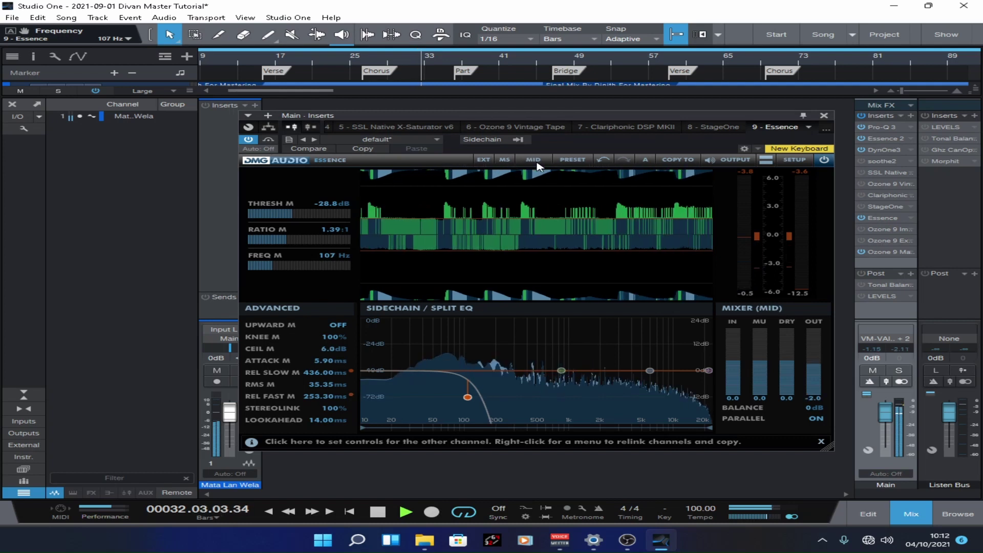
pyautogui.click(473, 403)
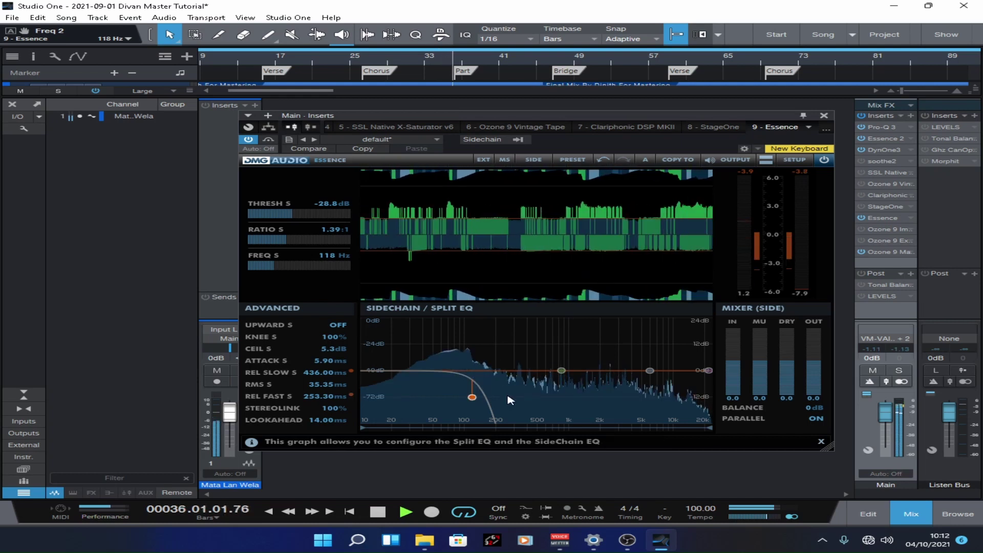
pyautogui.click(472, 398)
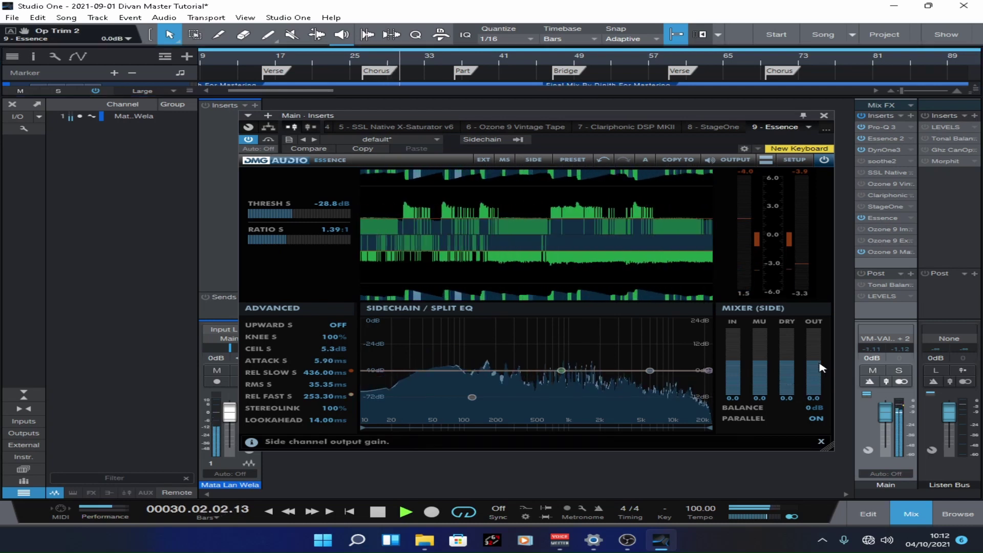
# Try Essence's Side output gain at -24 dB, undo it, and set the Side split point to 117 Hz.
pyautogui.moveTo(820, 368); pyautogui.dragTo(821, 441)
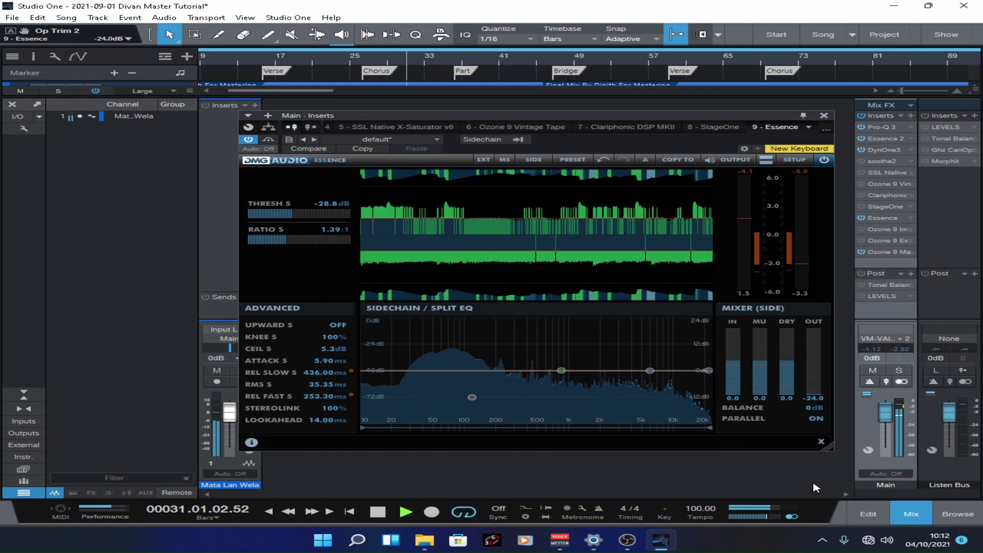
pyautogui.hotkey('ctrl', 'z')
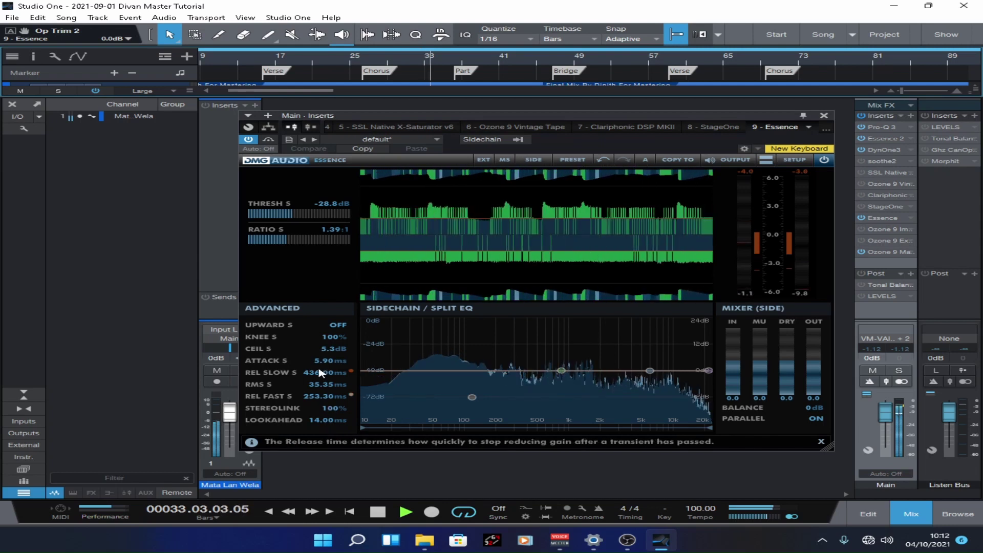
pyautogui.moveTo(473, 398)
pyautogui.moveTo(471, 399); pyautogui.dragTo(473, 399)
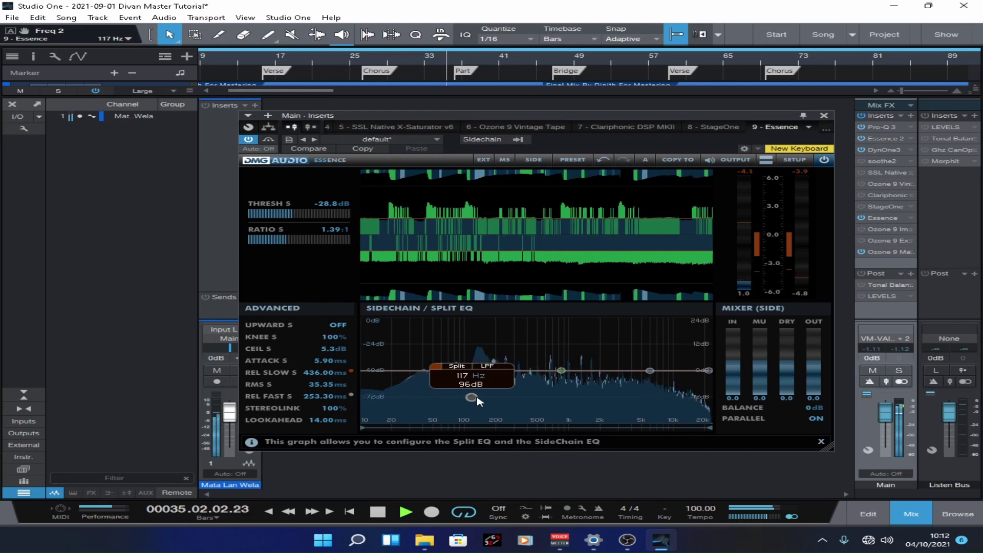
# Check Essence's Mid settings, return to the Side channel, and set its threshold to -9.5 dB.
pyautogui.click(536, 161)
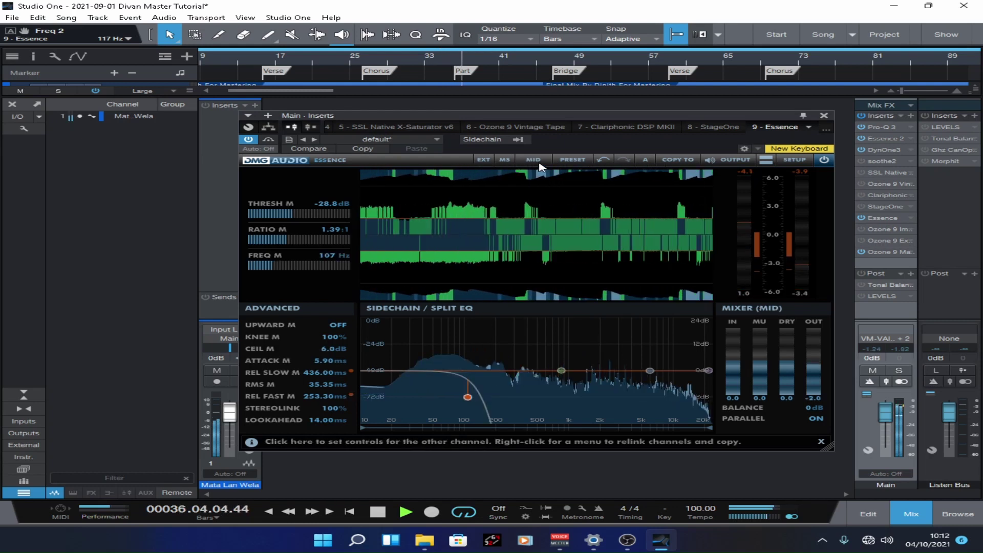
pyautogui.click(538, 162)
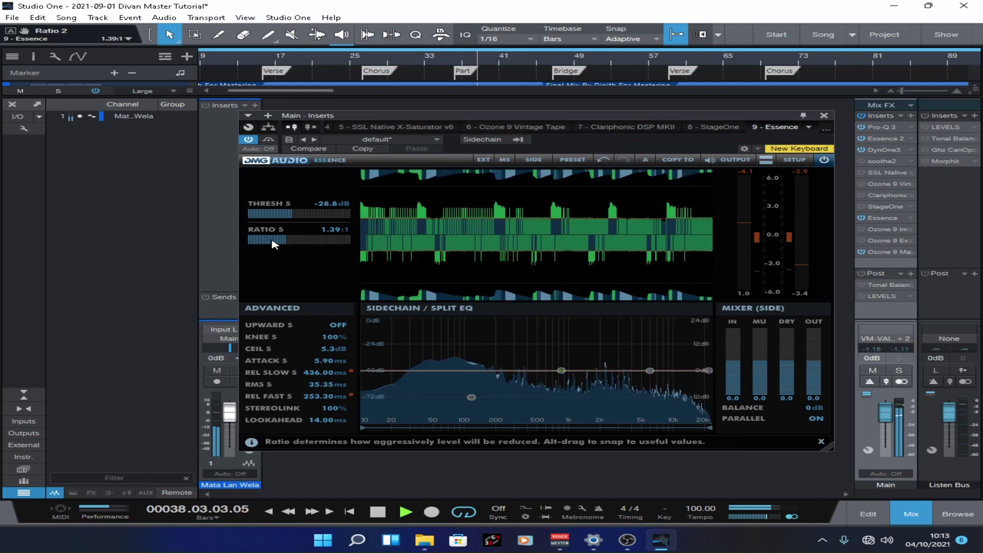
pyautogui.moveTo(278, 221); pyautogui.dragTo(409, 228)
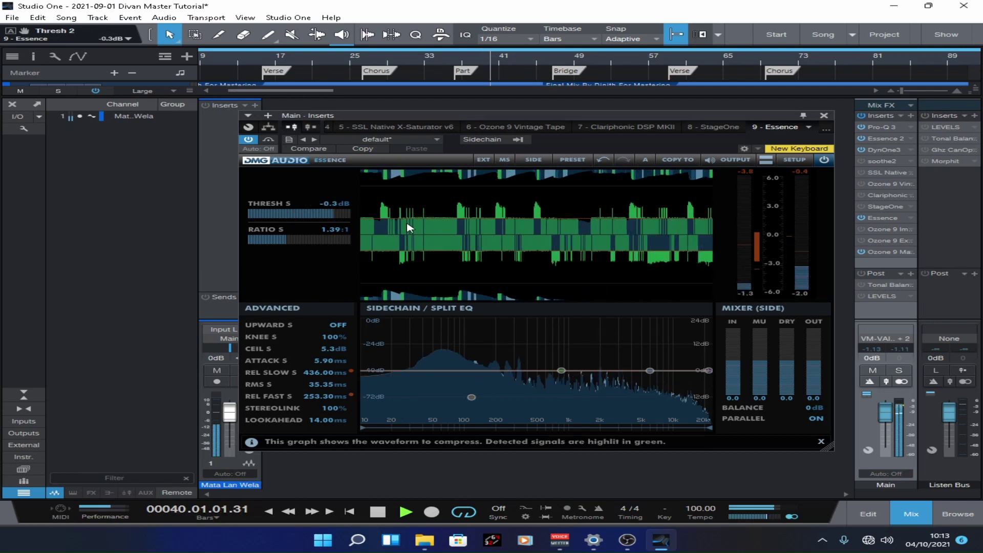
pyautogui.click(329, 217)
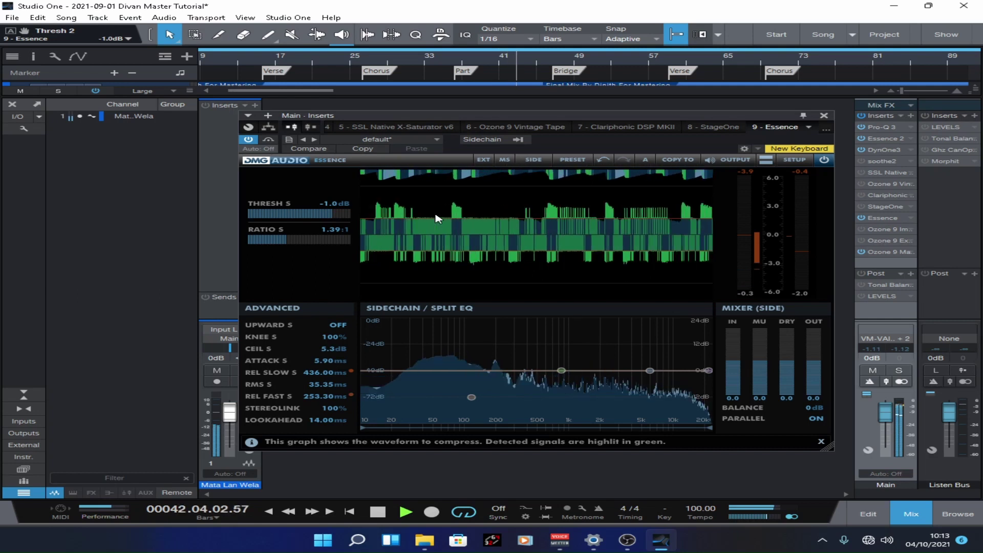
pyautogui.moveTo(330, 221)
pyautogui.mouseDown()
pyautogui.moveTo(42, 221)
pyautogui.moveTo(315, 226)
pyautogui.mouseUp()
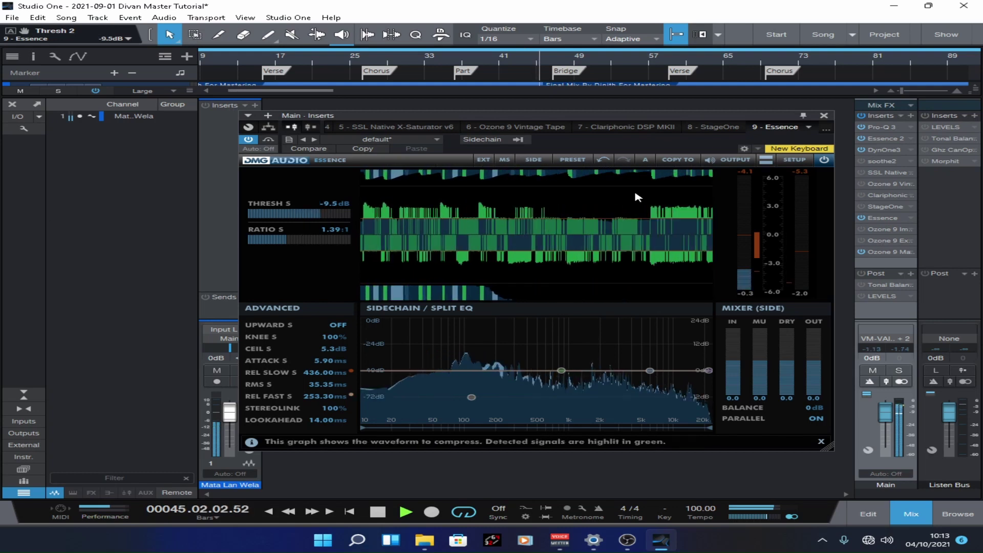
# Switch Essence to the Mid channel, try its threshold at -30.6 dB, and save the song.
pyautogui.click(533, 160)
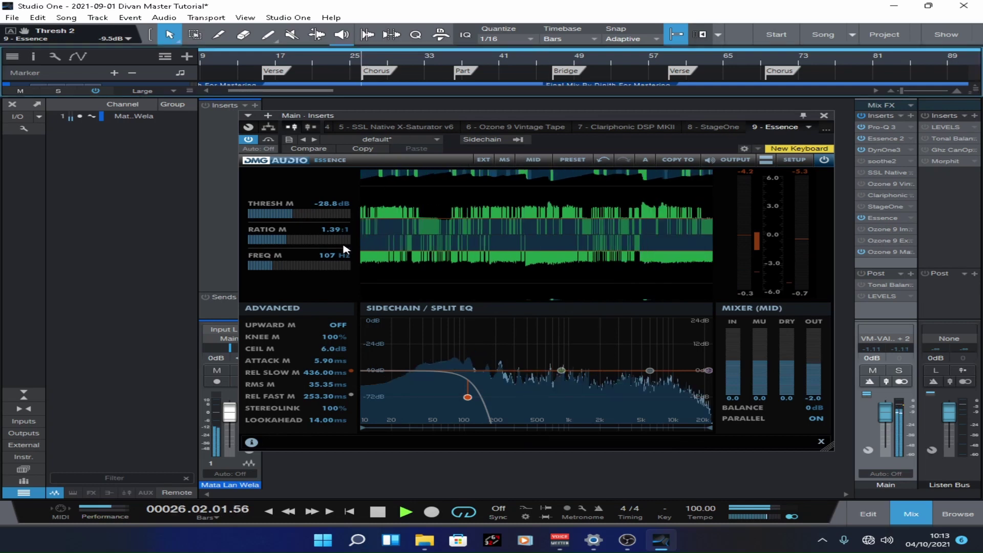
pyautogui.scroll(-5, 256, 215)
pyautogui.moveTo(257, 217); pyautogui.dragTo(279, 217)
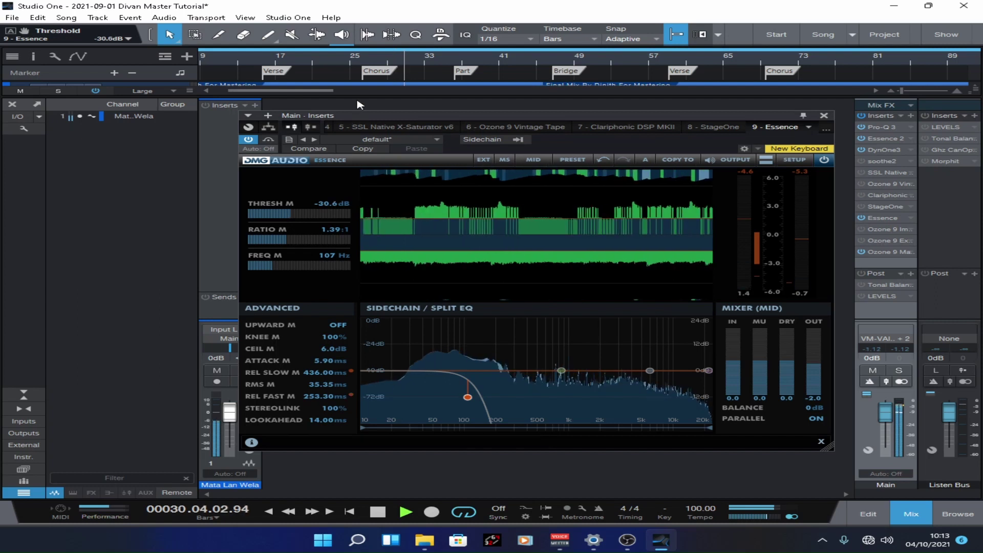
pyautogui.hotkey('ctrl', 's')
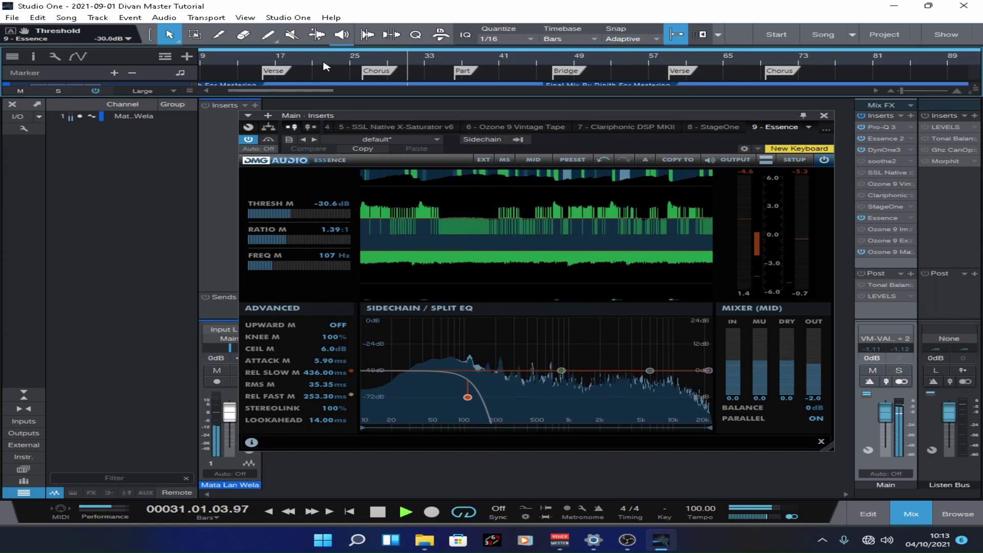
# Replay from about bar 22 with a bypass comparison, undo the last Mid threshold change, and save the song.
pyautogui.click(326, 67)
pyautogui.click(268, 140)
pyautogui.click(270, 141)
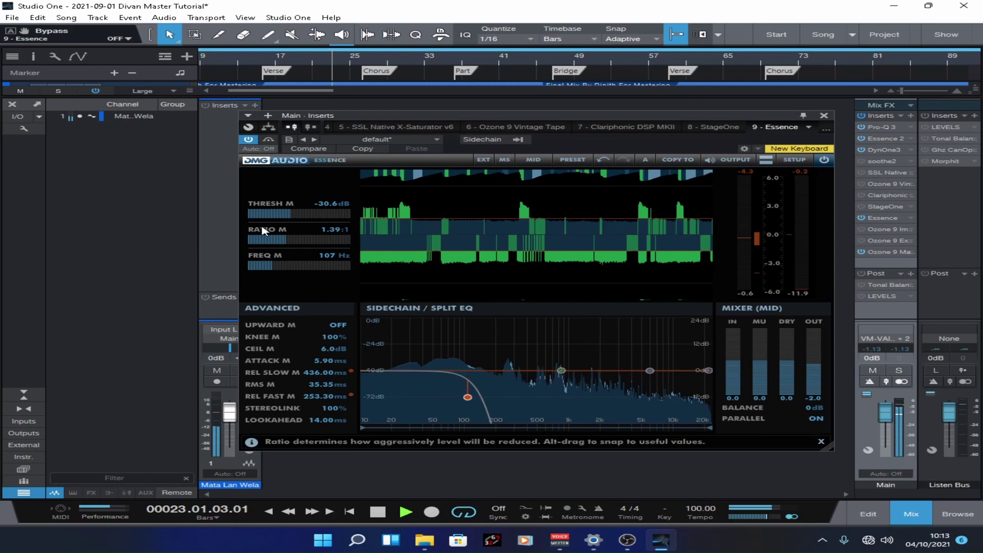
pyautogui.click(603, 159)
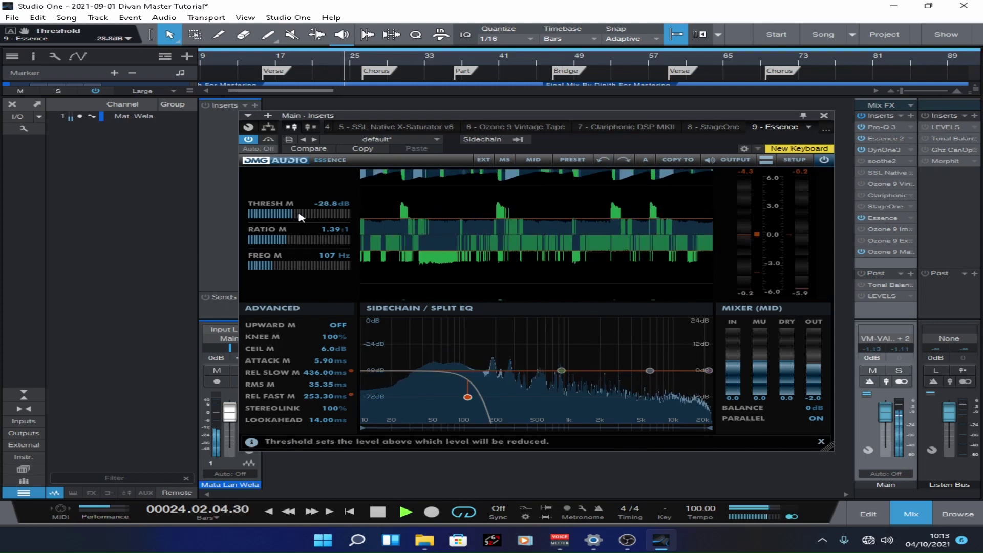
pyautogui.hotkey('ctrl', 's')
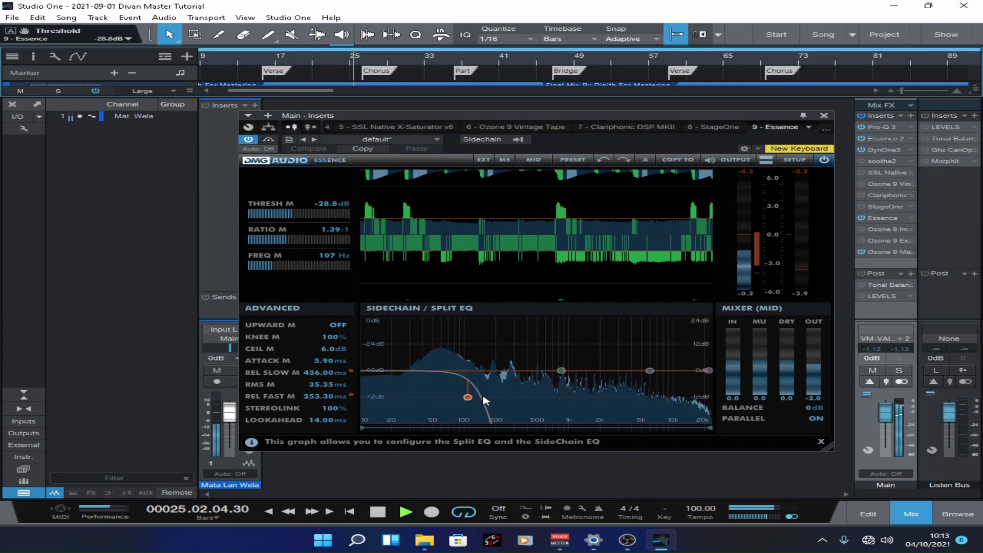
# Compare Essence with bypass, try left/right processing, and return to mid/side processing.
pyautogui.click(270, 141)
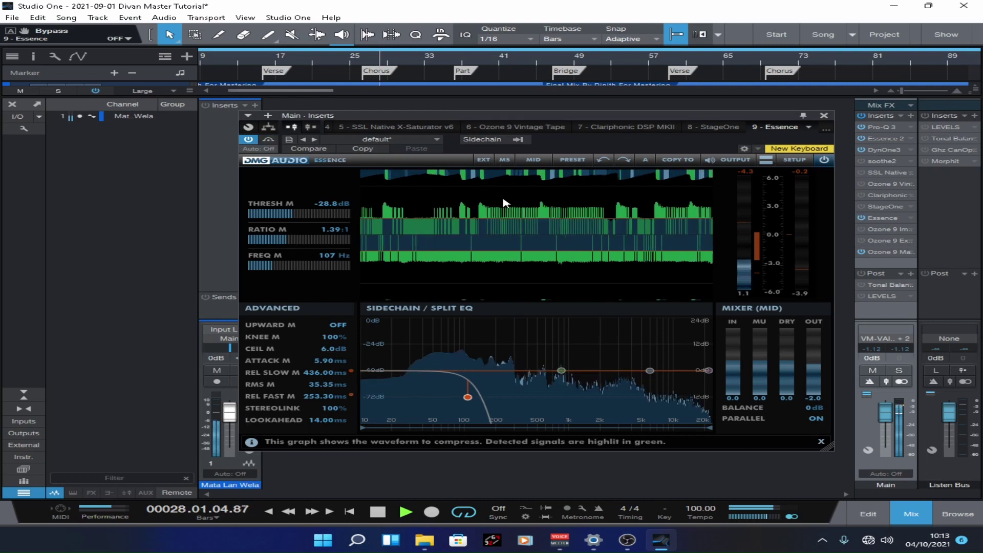
pyautogui.click(505, 160)
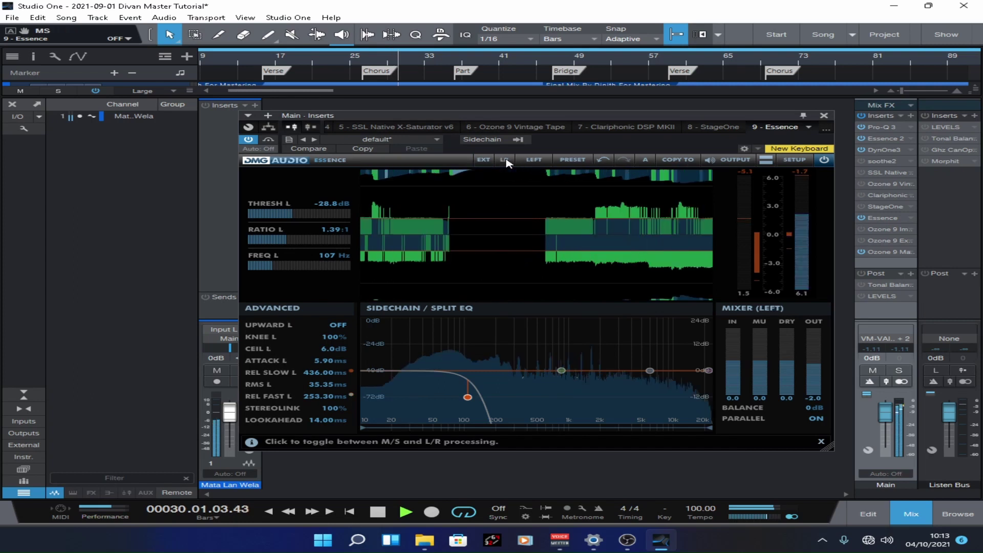
pyautogui.click(505, 160)
# Set Essence's Side ratio to 1.00:1 and its lookahead to 0 ms, and save the song.
pyautogui.click(535, 161)
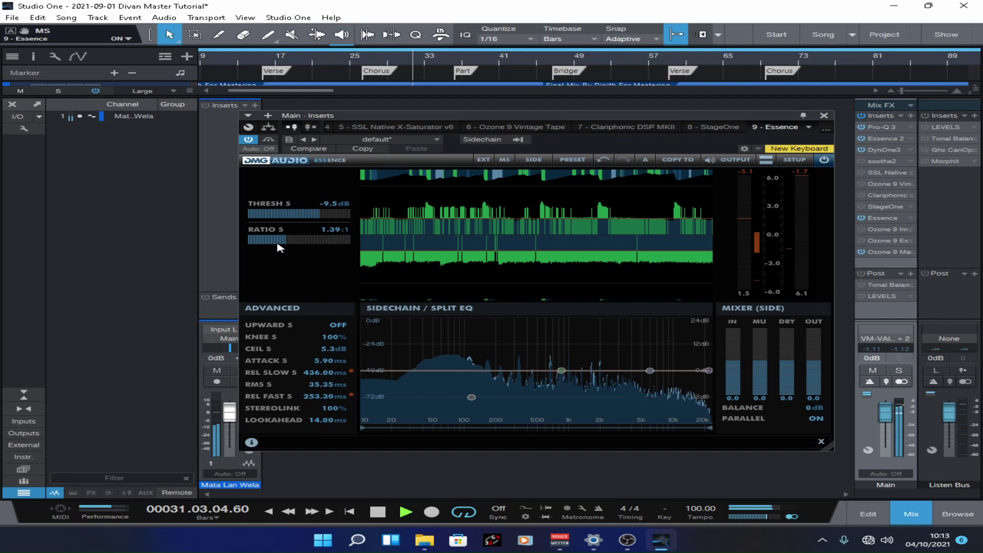
pyautogui.moveTo(279, 247); pyautogui.dragTo(38, 252)
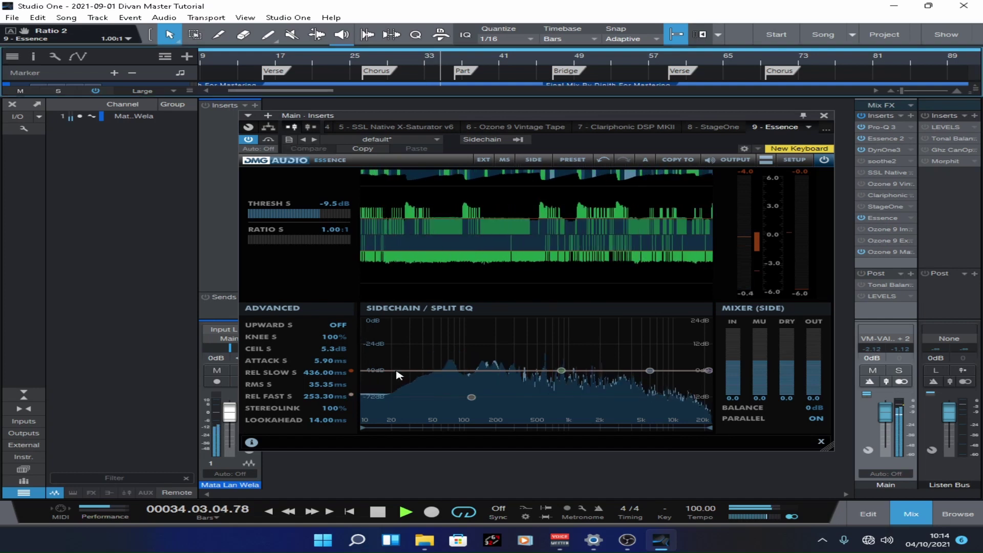
pyautogui.doubleClick(318, 421)
pyautogui.hotkey('ctrl', 's')
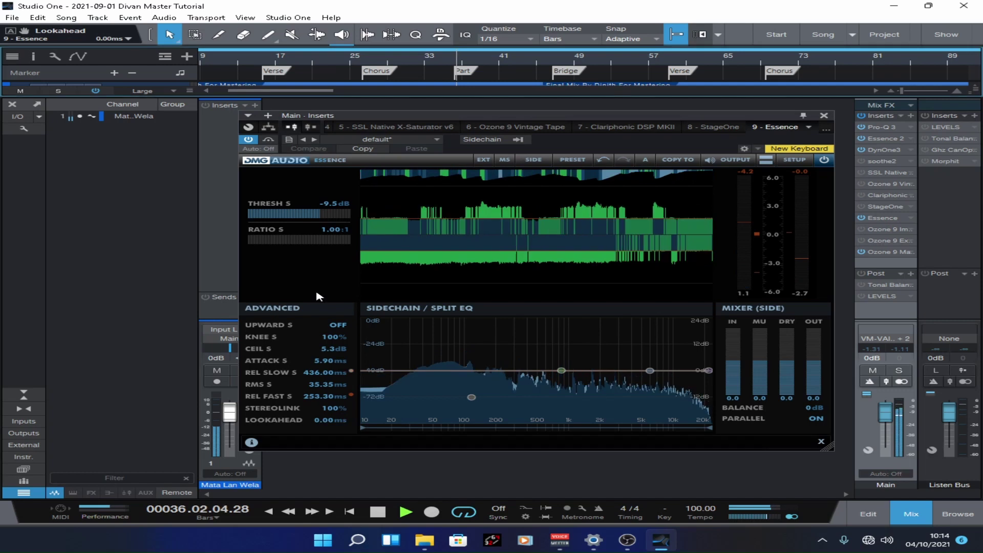
# Stop playback and examine the split filter point on Essence's Mid channel.
pyautogui.press('space')
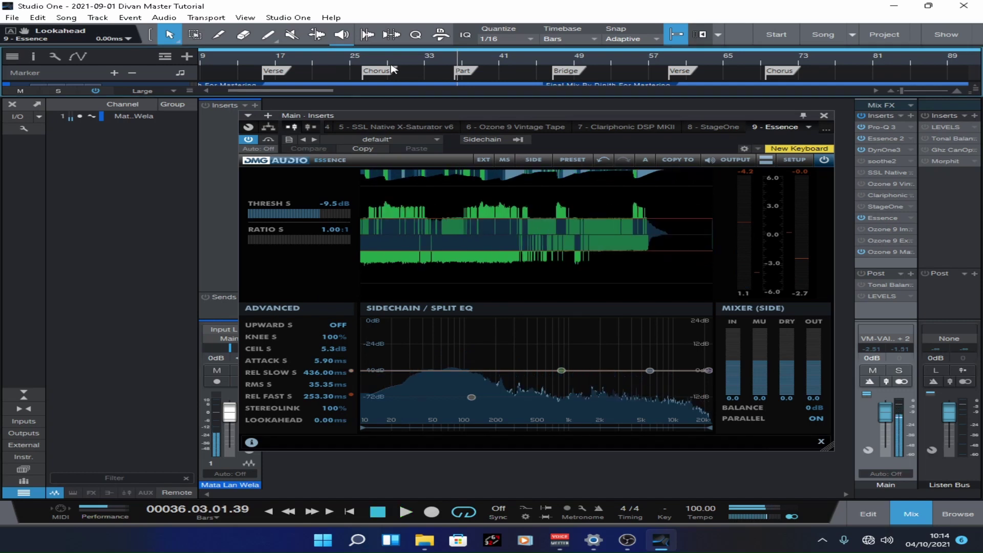
pyautogui.click(533, 159)
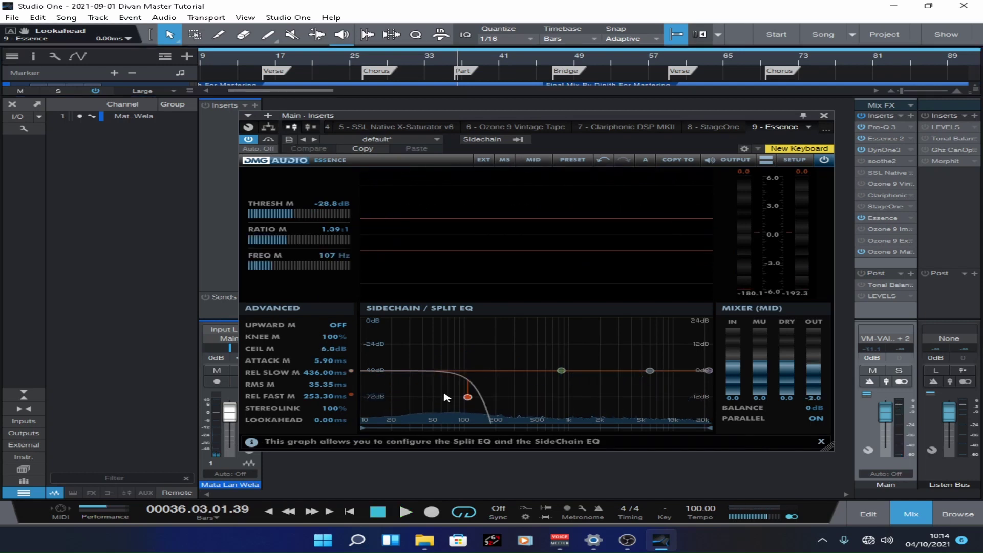
pyautogui.moveTo(468, 398)
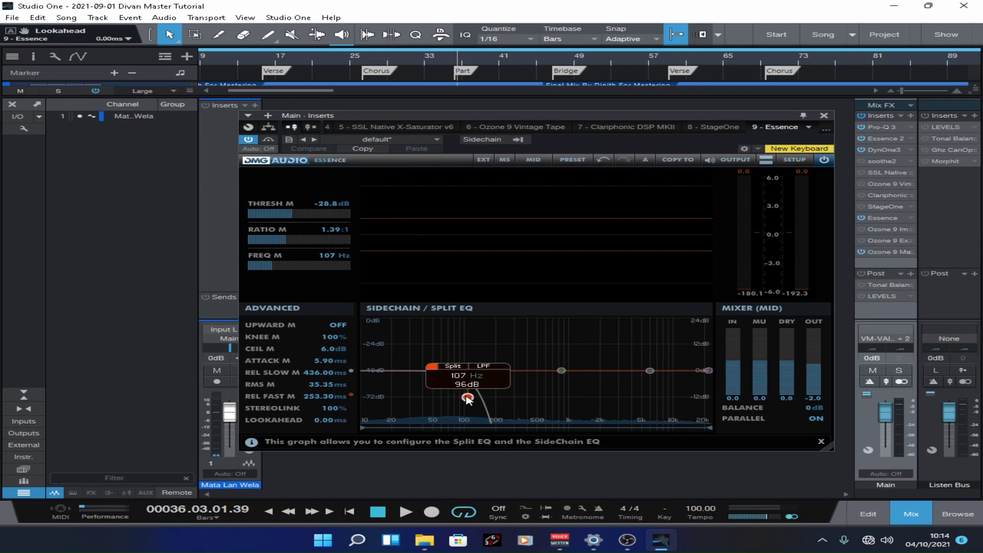
# Set the Mid channel's split filter frequency to 110 Hz in Essence.
pyautogui.doubleClick(468, 399)
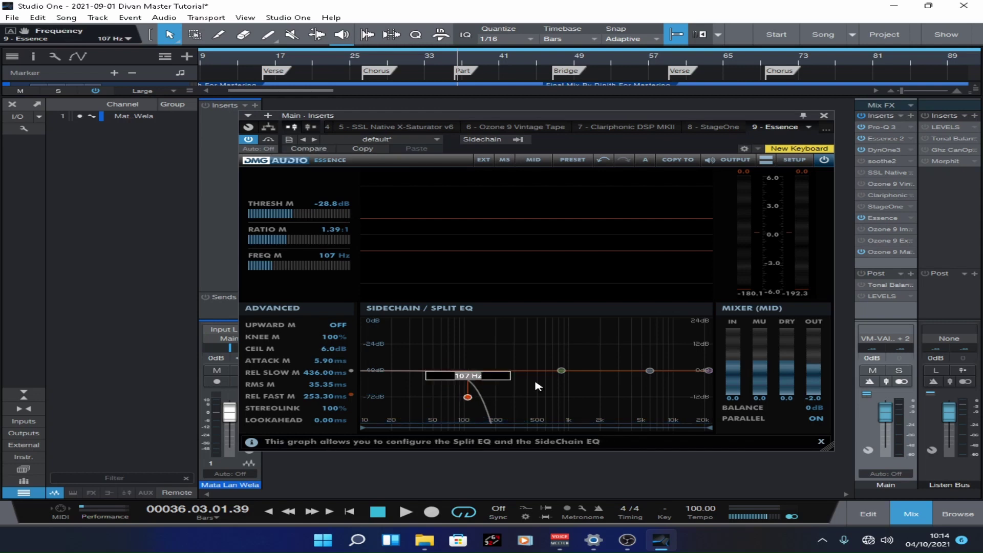
pyautogui.write('110')
pyautogui.press('Return')
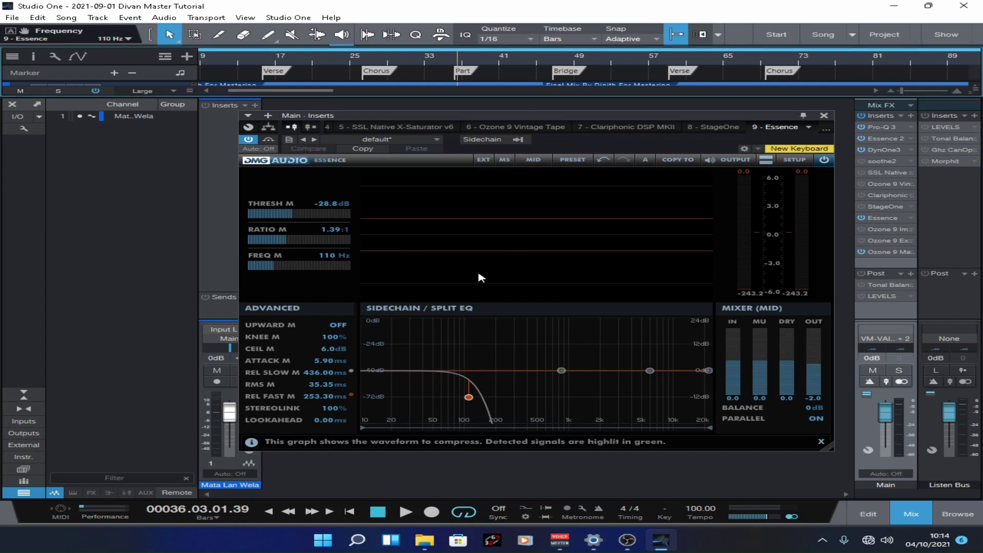
# Play the song from bar 16 and compare Essence with bypass twice, leaving the compressor engaged.
pyautogui.click(280, 71)
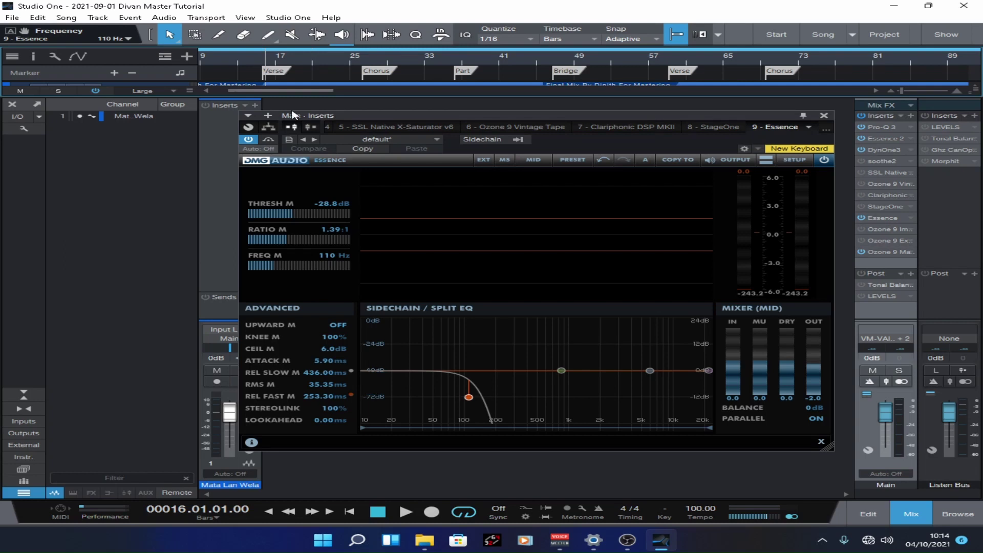
pyautogui.press('space')
pyautogui.click(268, 140)
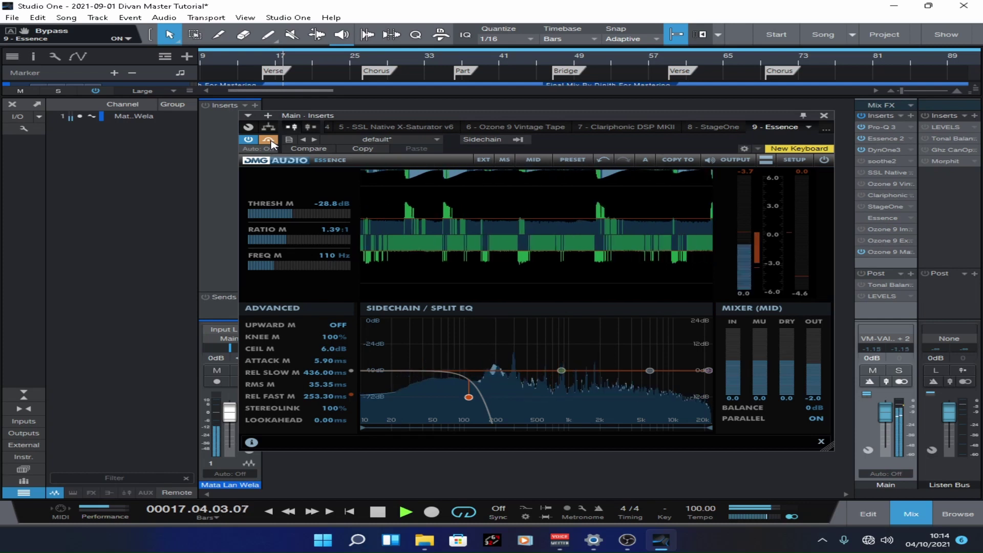
pyautogui.click(268, 140)
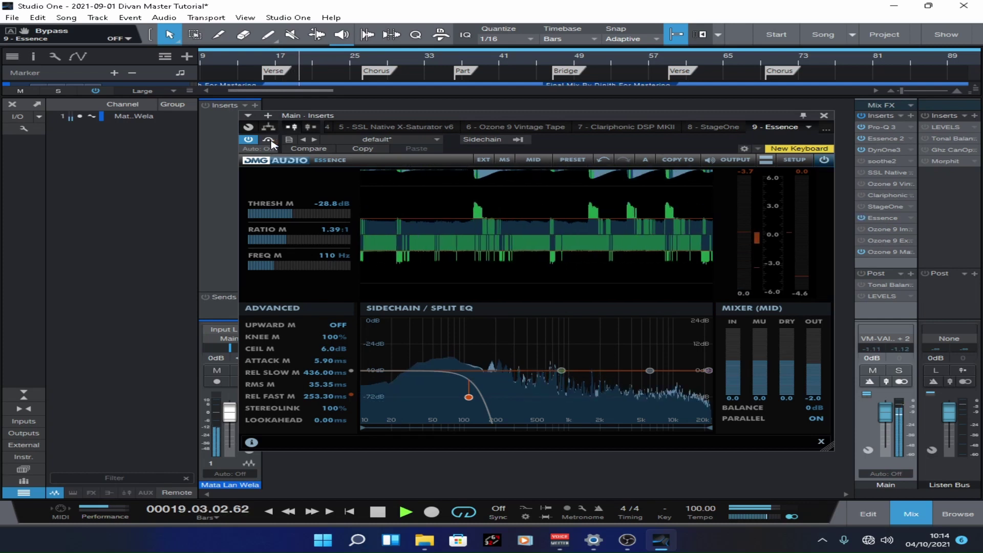
pyautogui.click(268, 140)
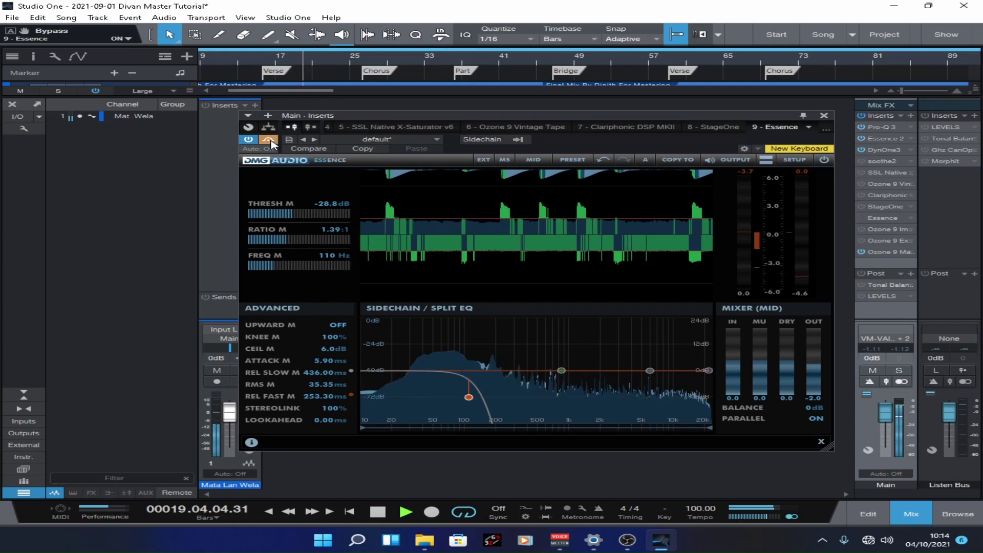
pyautogui.click(268, 140)
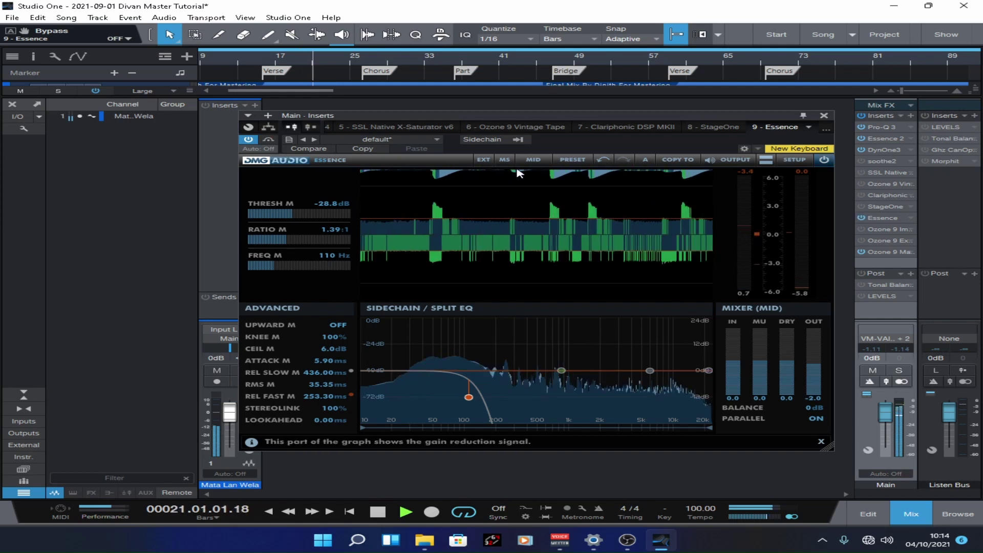
# Set Essence's Side split frequency to 106 Hz, try it without the band split, and return to the Mid channel.
pyautogui.click(533, 159)
pyautogui.moveTo(475, 403)
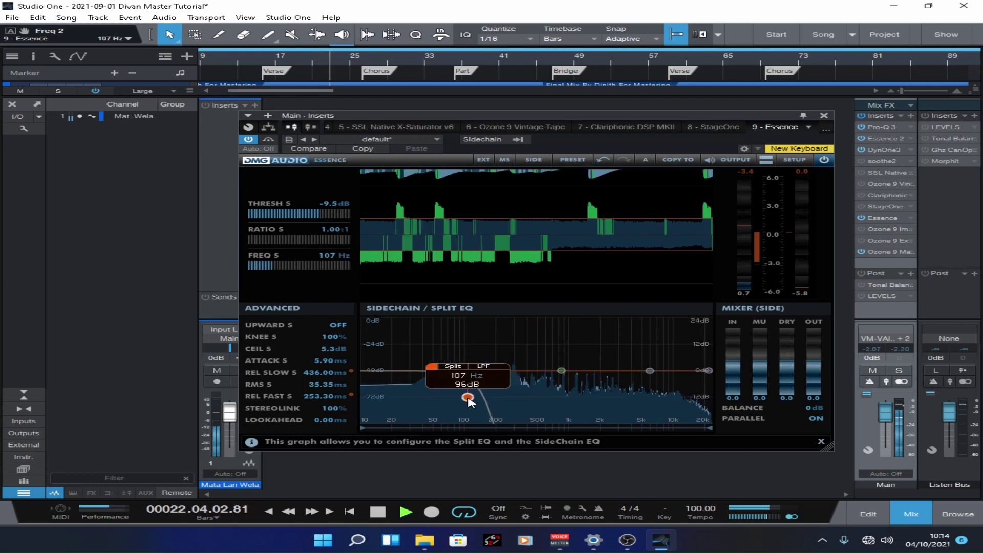
pyautogui.moveTo(474, 402); pyautogui.dragTo(468, 403)
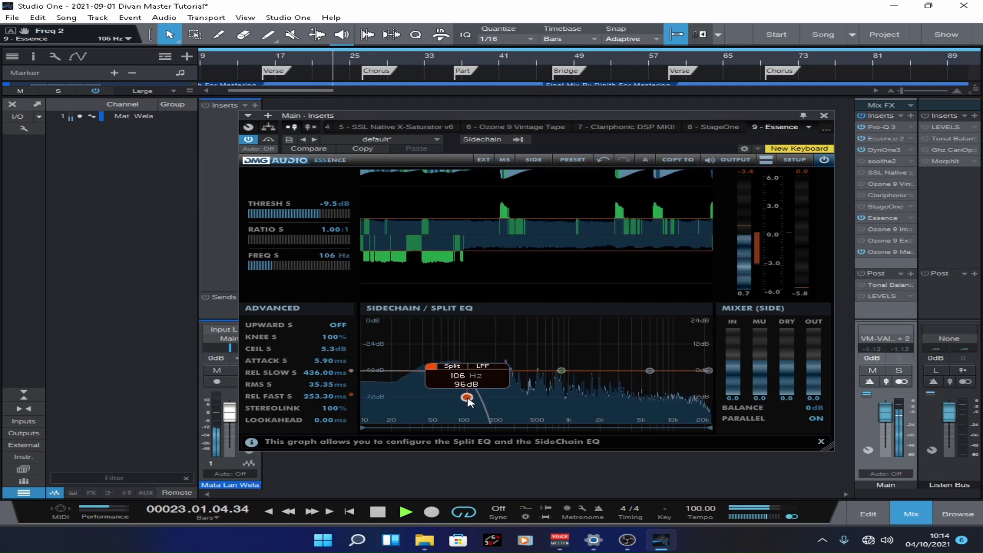
pyautogui.click(448, 366)
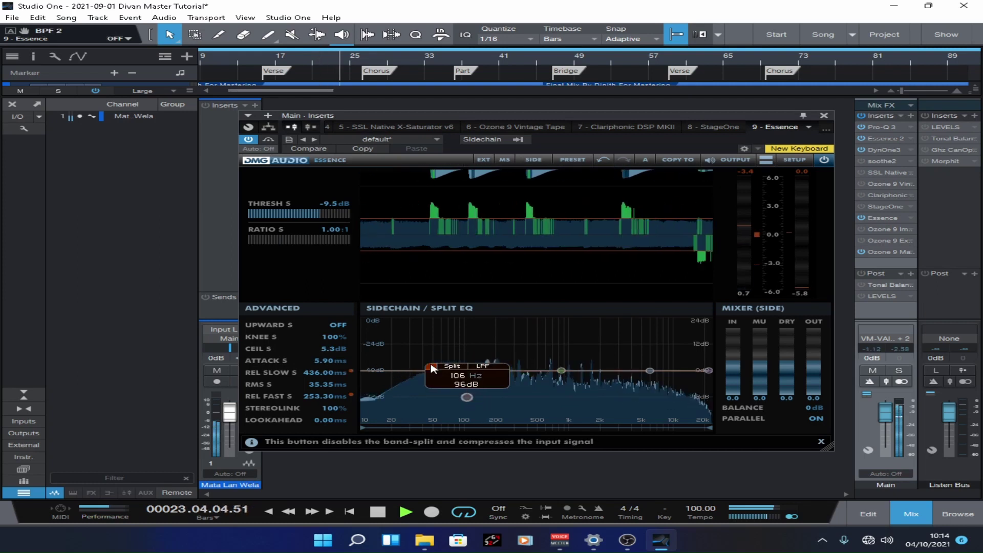
pyautogui.click(466, 398)
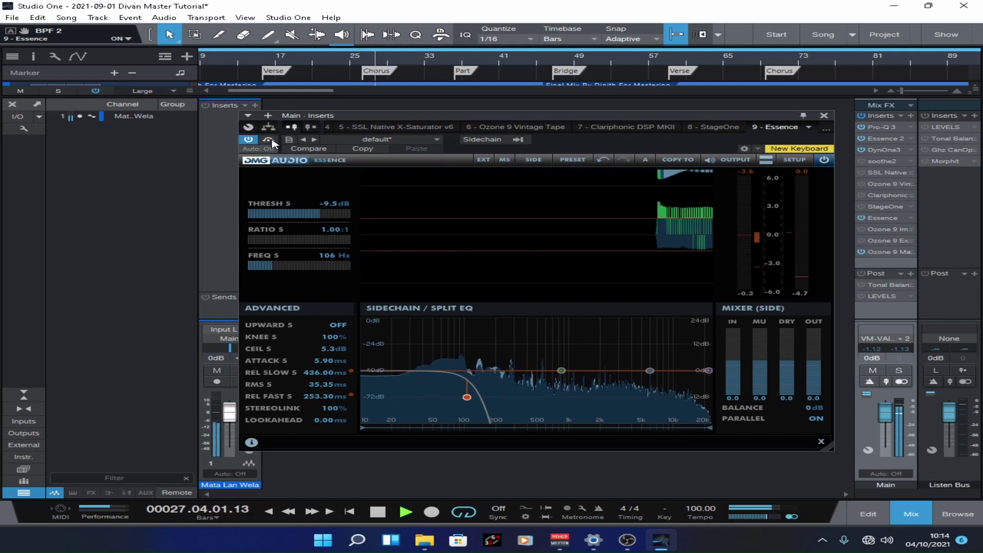
pyautogui.click(533, 160)
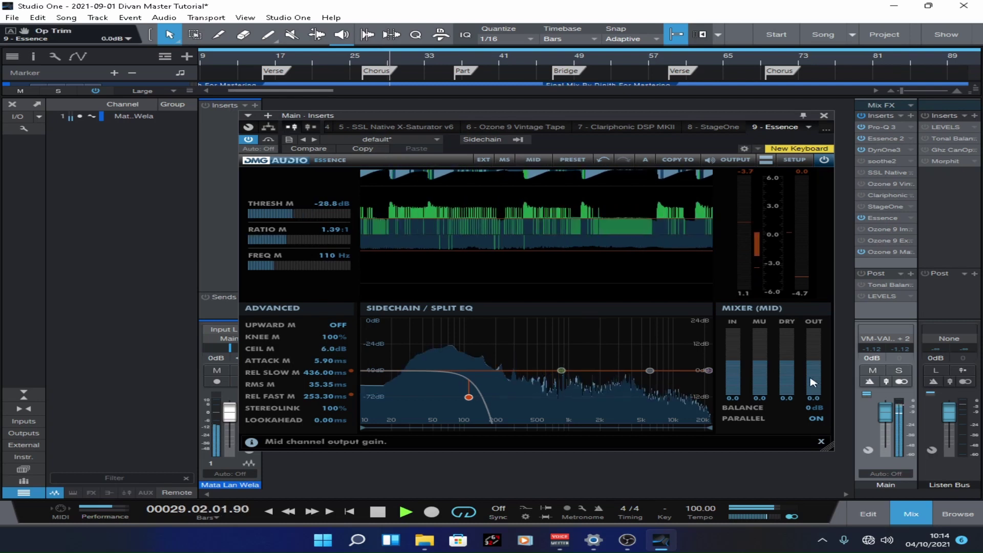
# Save the song and compare Essence with bypass during playback.
pyautogui.hotkey('ctrl', 's')
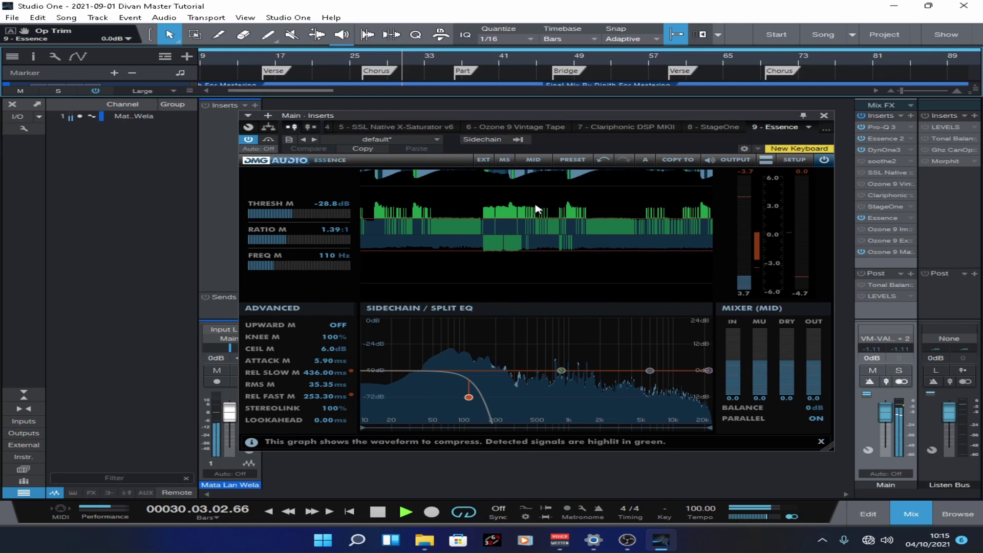
pyautogui.click(271, 139)
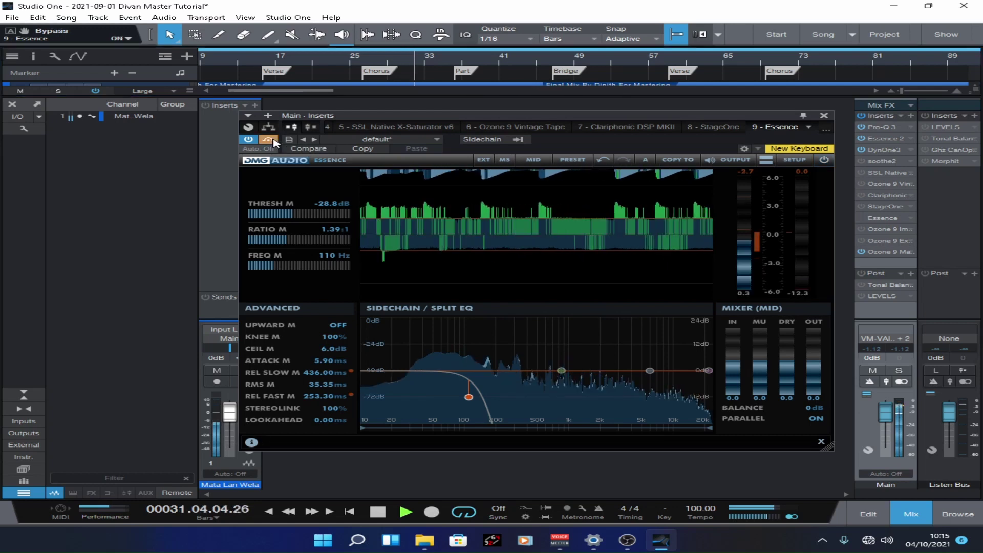
pyautogui.click(272, 140)
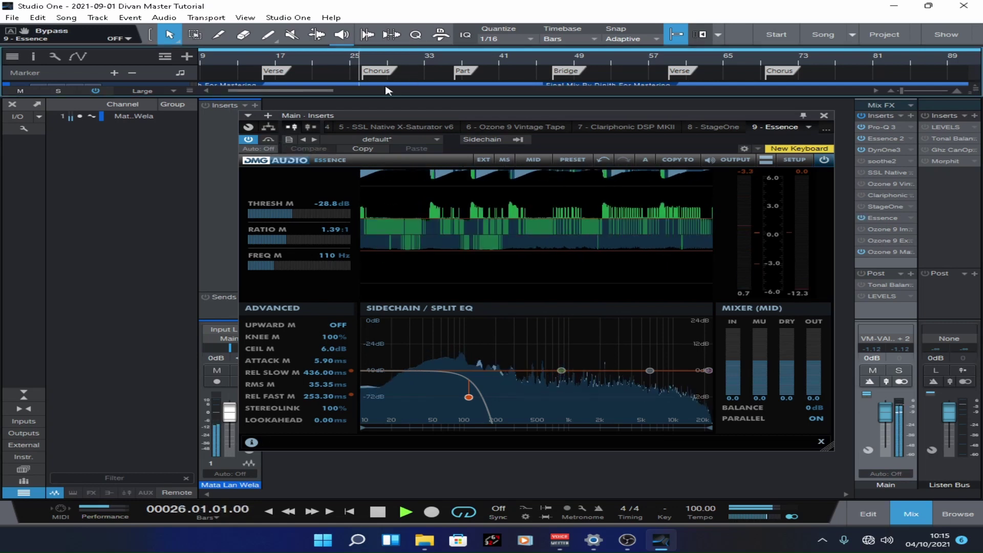
# Disable the band split on Essence's Side channel, return to the Mid channel, and stop playback.
pyautogui.click(533, 160)
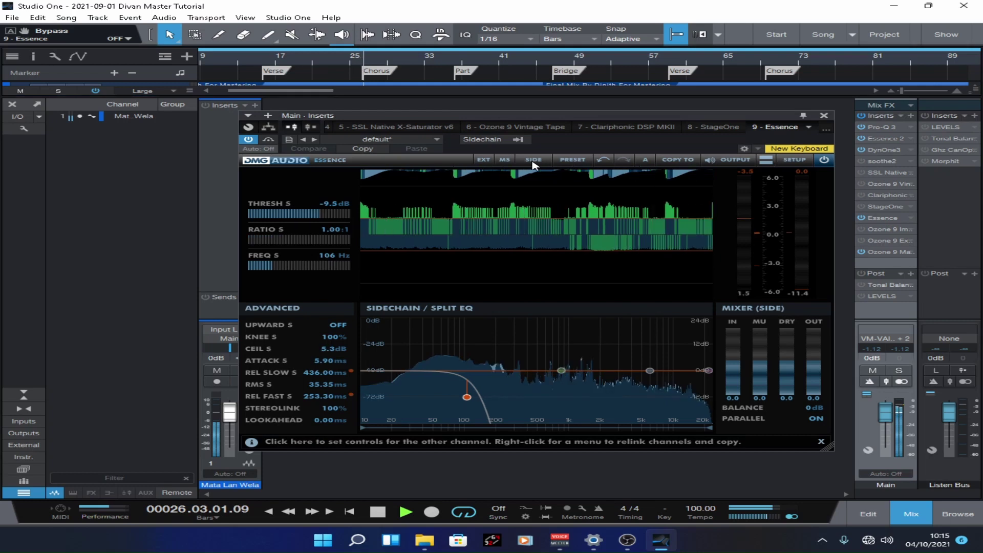
pyautogui.moveTo(464, 399)
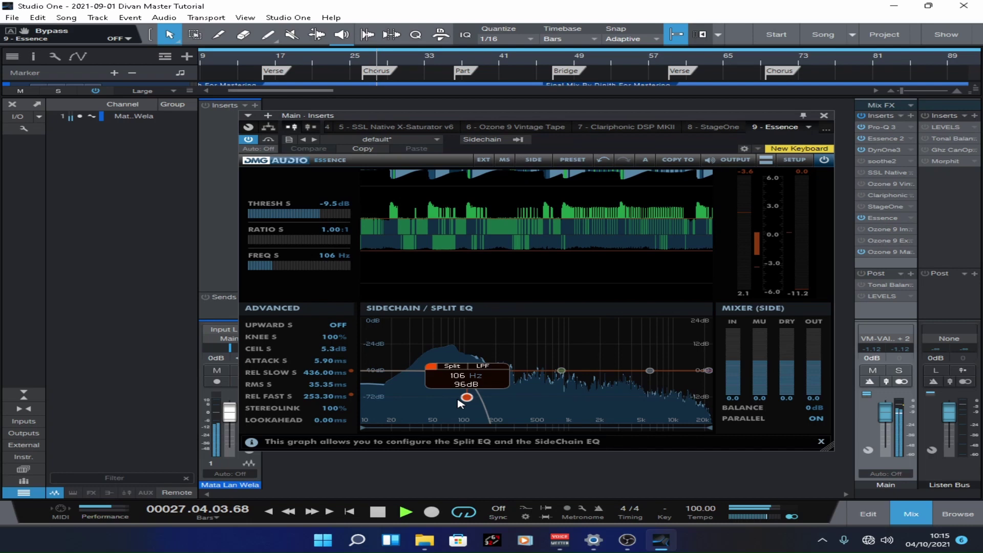
pyautogui.doubleClick(464, 398)
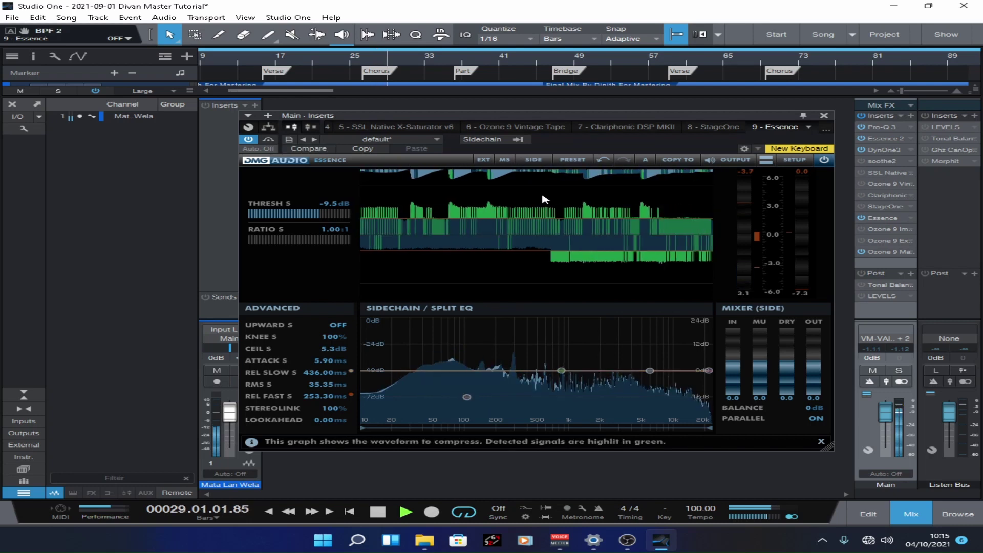
pyautogui.click(535, 161)
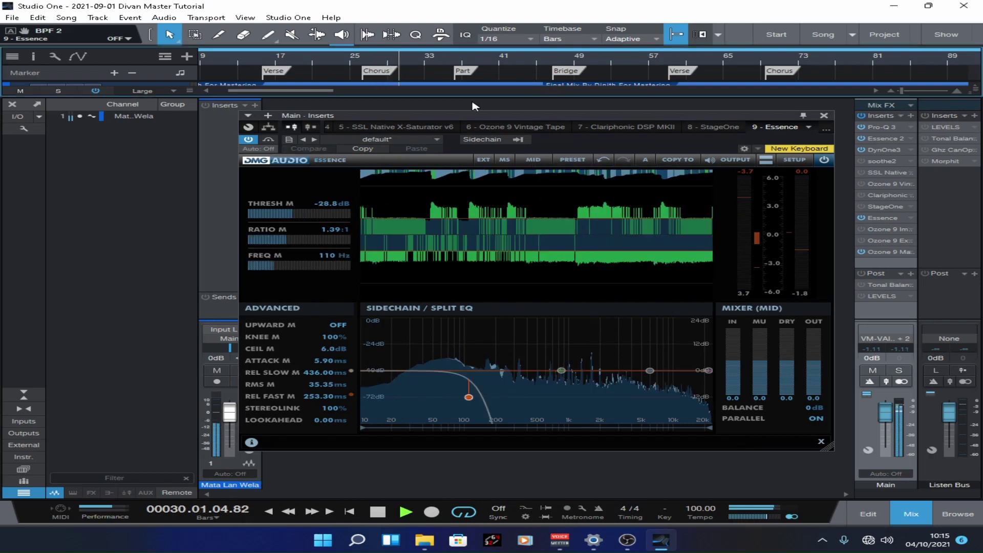
pyautogui.press('space')
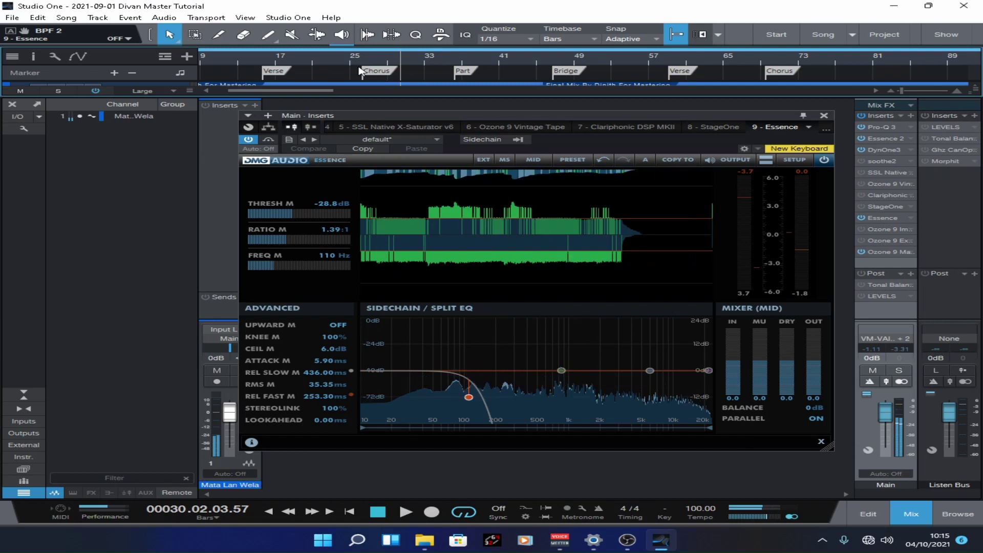
# Play the chorus from bar 26 with Essence deactivated, and reactivate it during playback to compare.
pyautogui.click(364, 65)
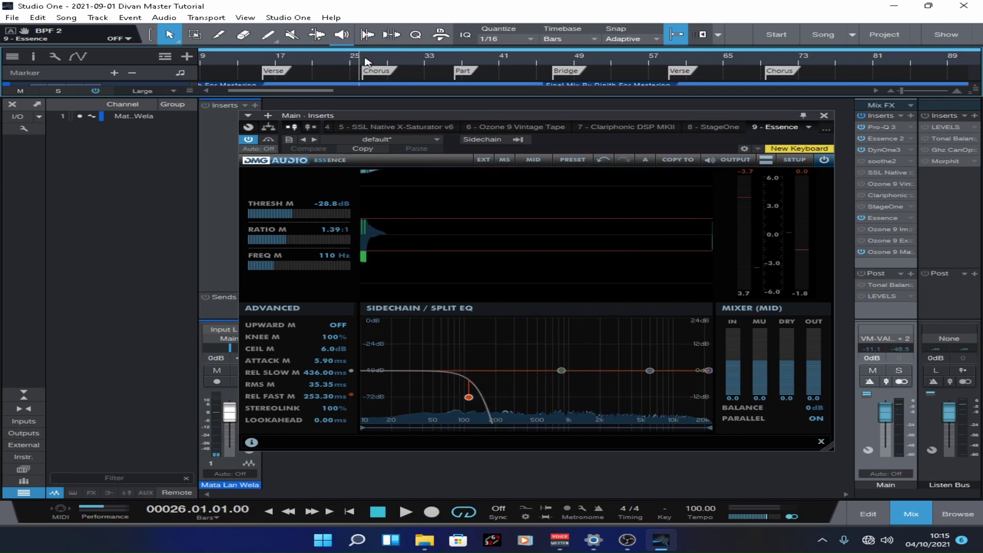
pyautogui.click(367, 62)
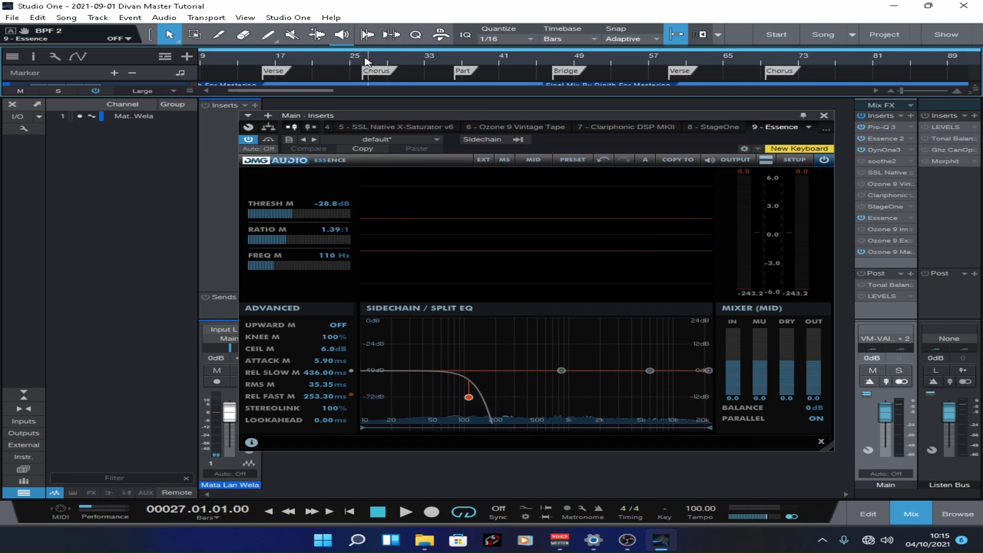
pyautogui.click(364, 61)
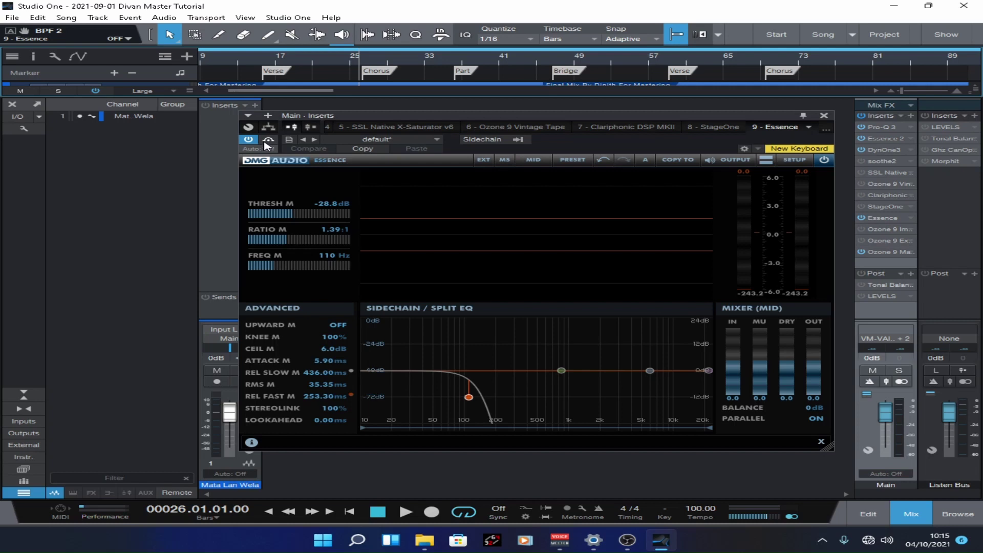
pyautogui.click(250, 141)
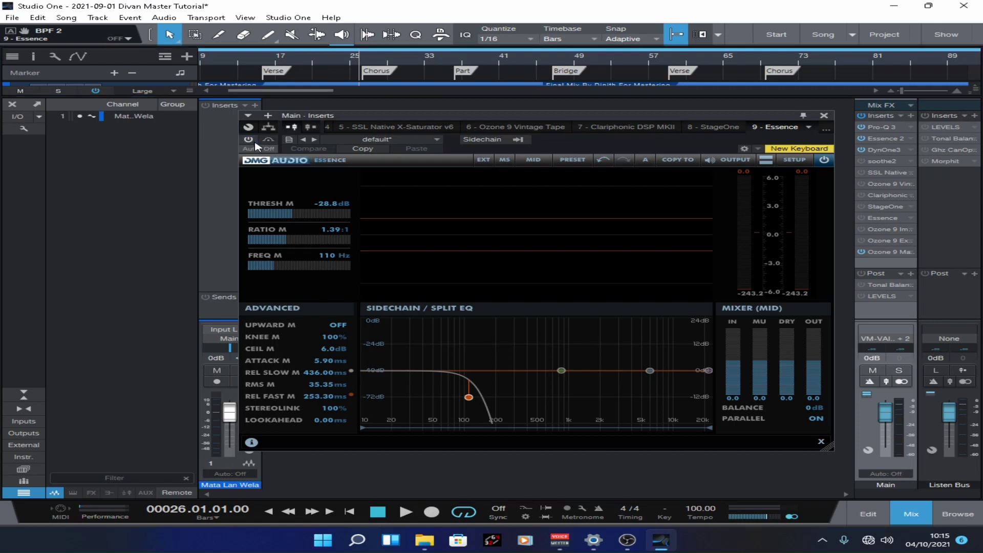
pyautogui.press('space')
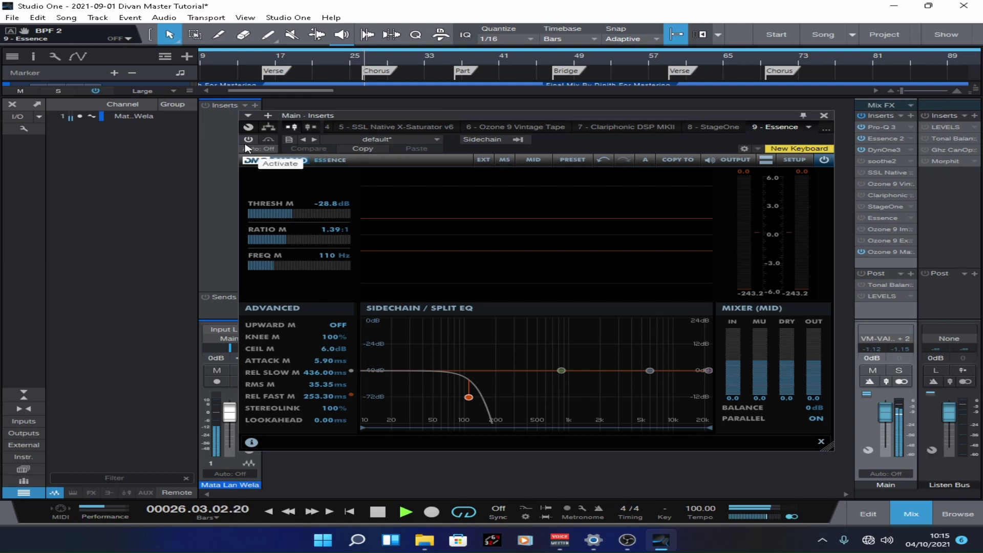
pyautogui.click(245, 144)
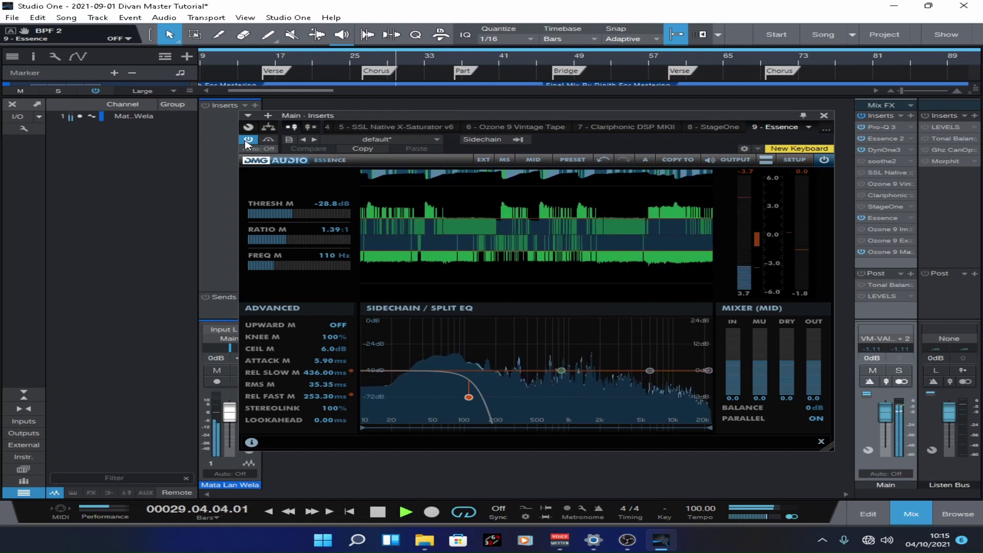
# Try upward expansion on Essence's Mid channel, leave it off, save the song, and stop playback.
pyautogui.click(338, 325)
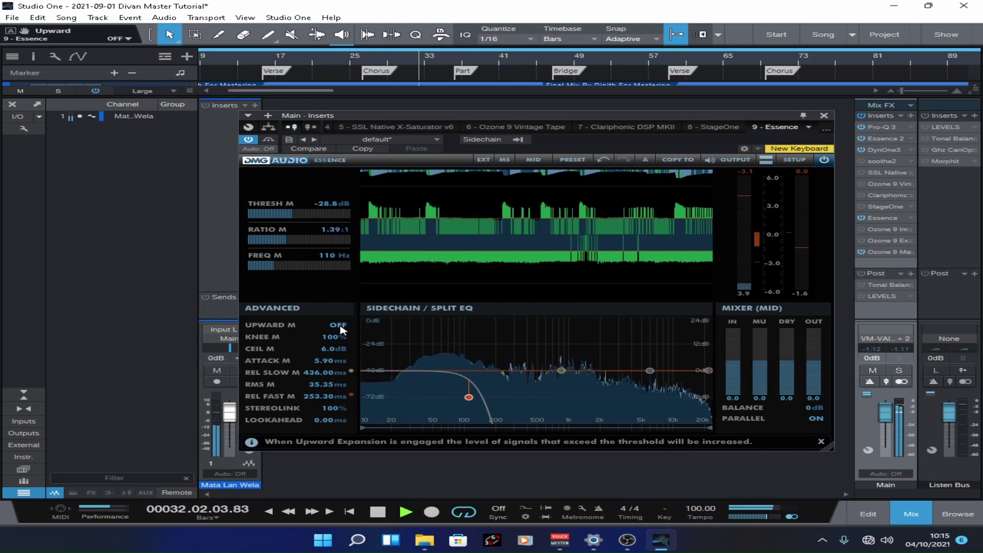
pyautogui.click(339, 325)
pyautogui.hotkey('ctrl', 's')
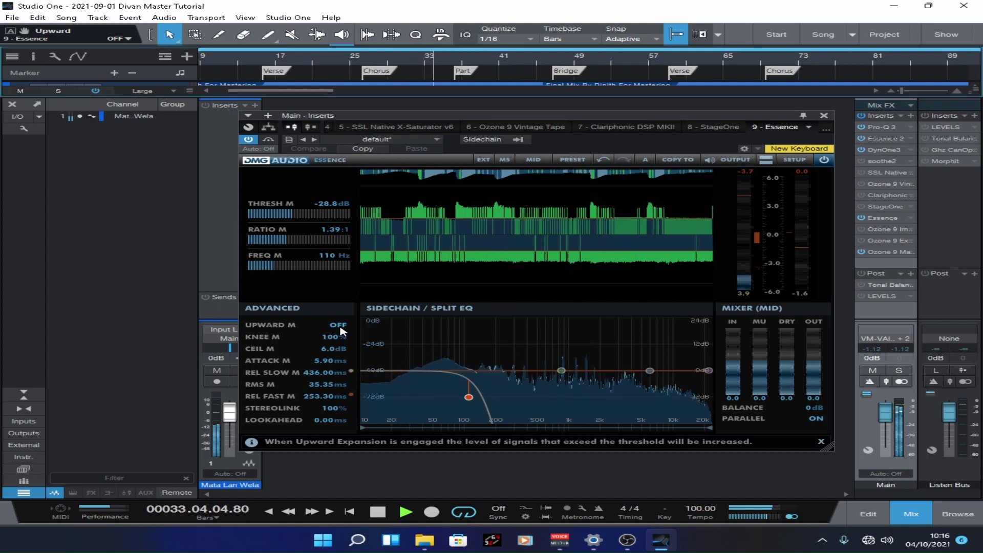
pyautogui.press('space')
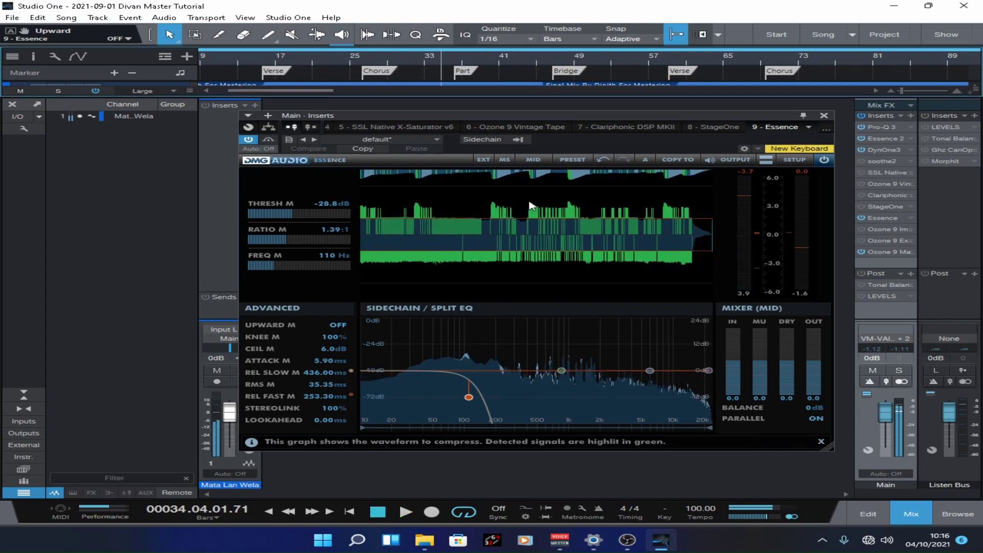
# Close the Essence editor, save the song, and deactivate the Essence insert on the Main channel.
pyautogui.click(824, 115)
pyautogui.hotkey('ctrl', 's')
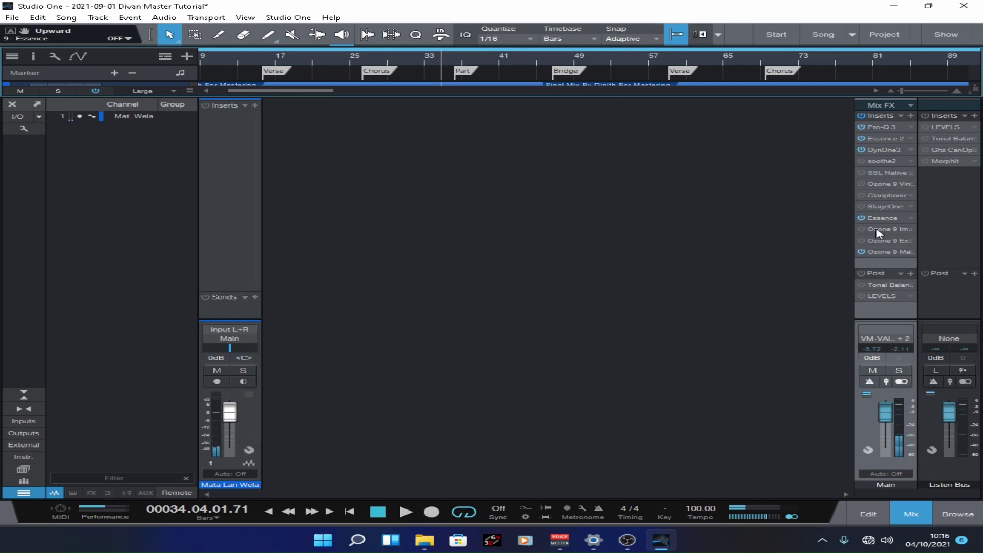
pyautogui.click(861, 218)
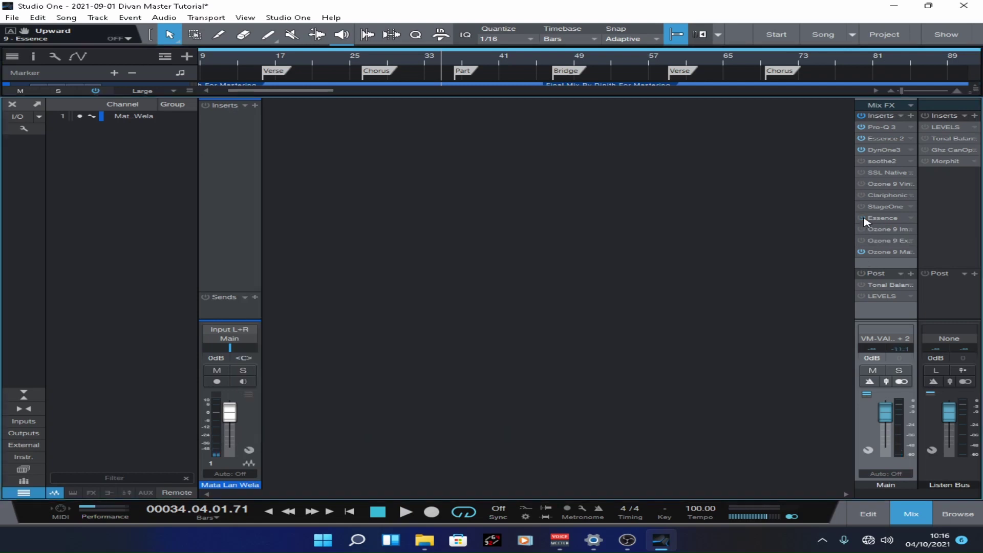
# Try soothe2 on the Main channel with playback from bar 27, and deactivate it again.
pyautogui.click(863, 162)
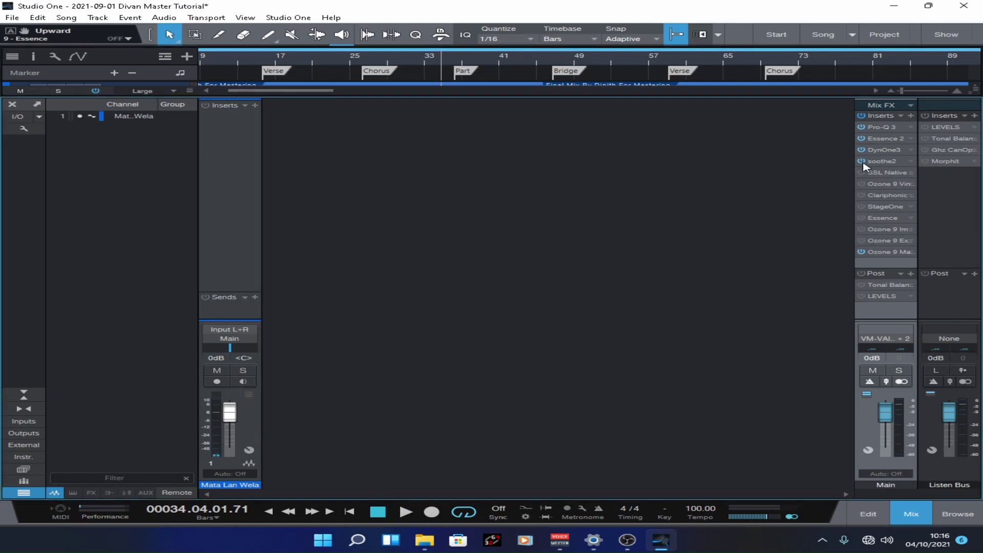
pyautogui.click(373, 62)
pyautogui.press('space')
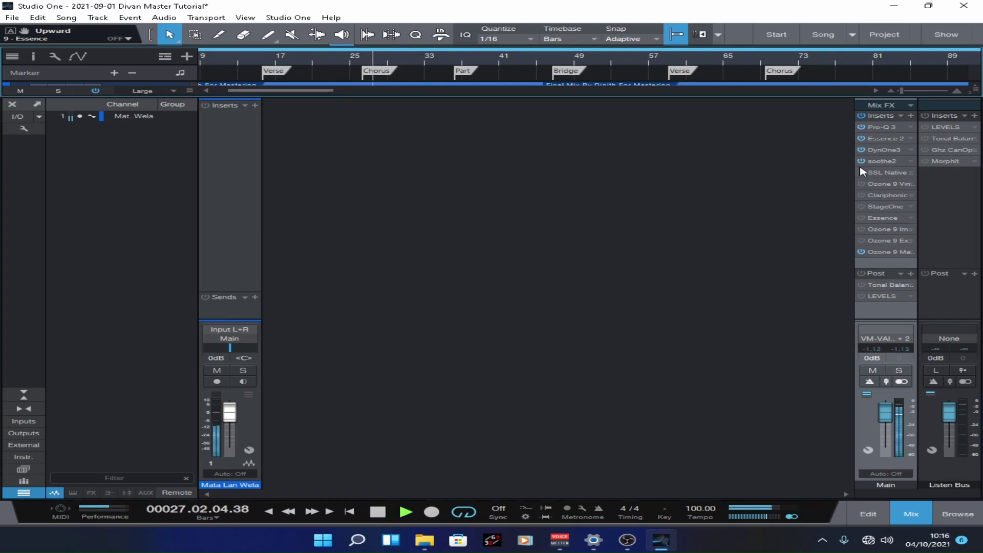
pyautogui.press('space')
pyautogui.click(862, 161)
# Open the SSL Native X-Saturator insert on the Main channel and reposition its window beside the inserts list.
pyautogui.click(867, 173)
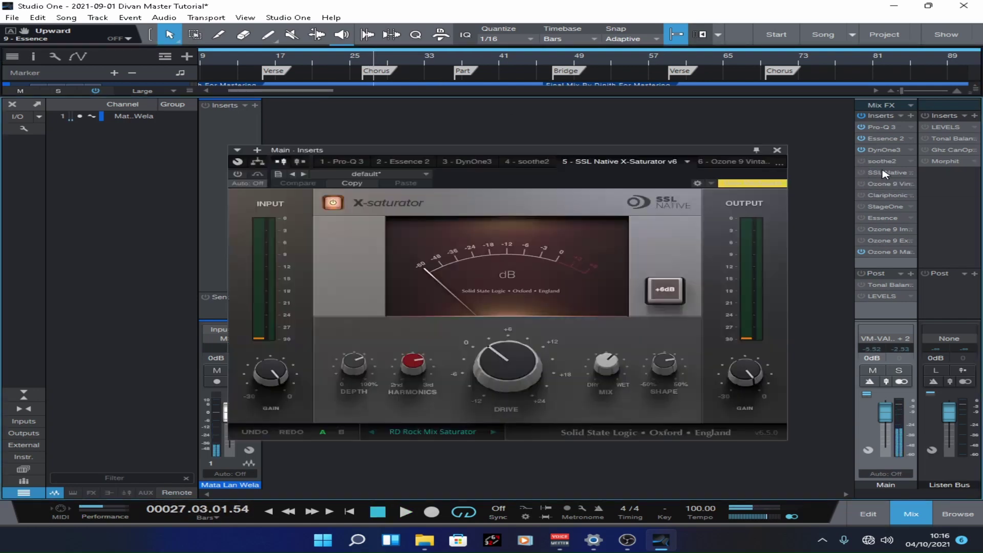
pyautogui.moveTo(672, 152); pyautogui.dragTo(640, 152)
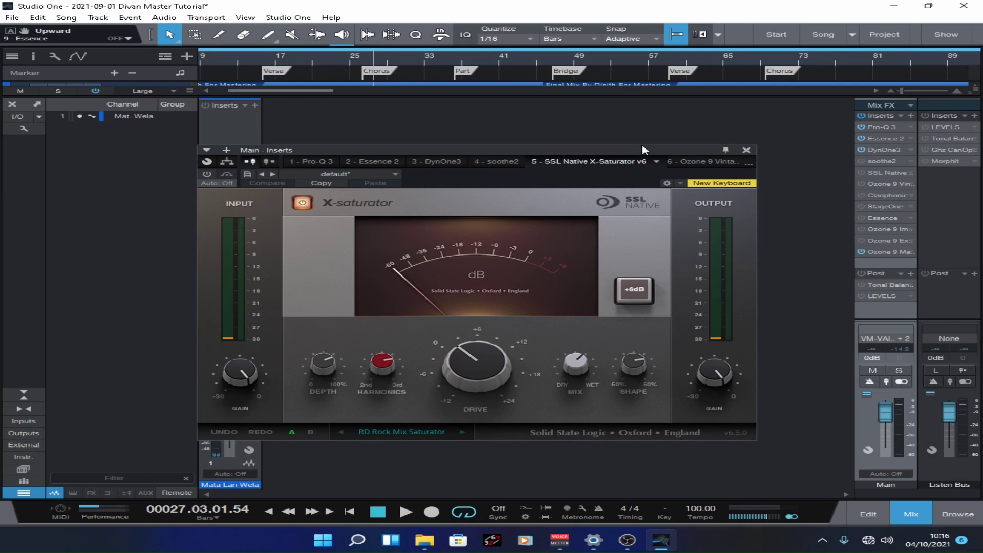
# Save the song and activate the SSL Native X-Saturator insert during playback from bar 19.
pyautogui.hotkey('ctrl', 's')
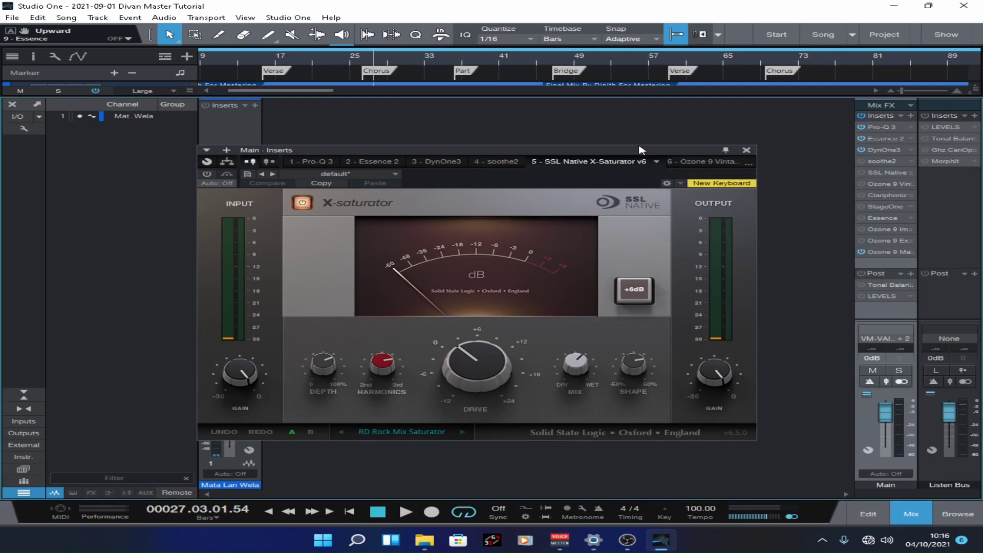
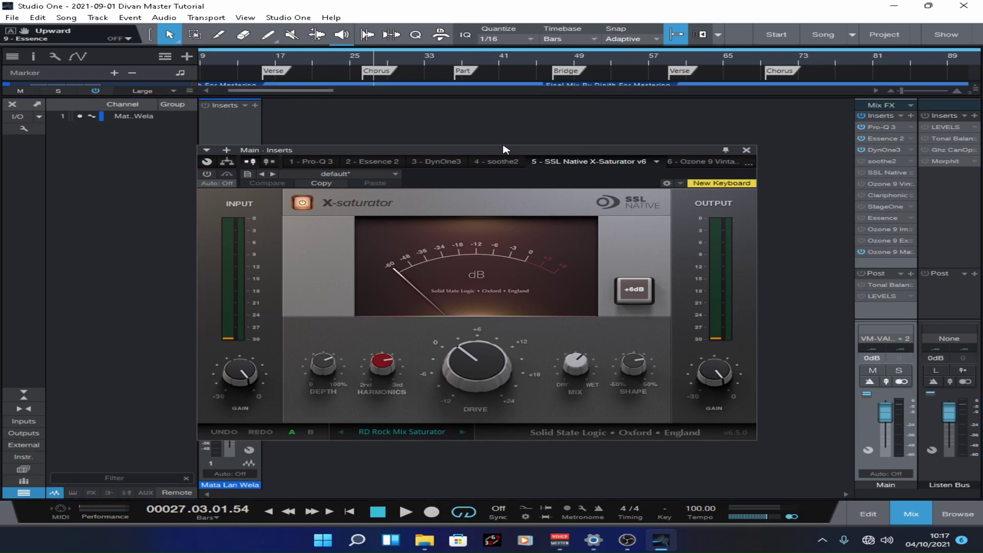
pyautogui.moveTo(494, 154); pyautogui.dragTo(528, 142)
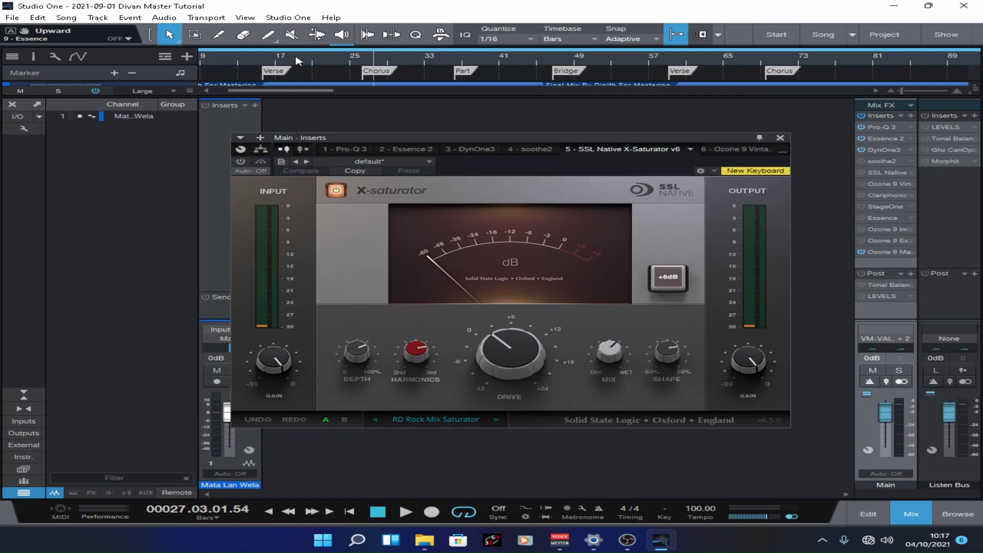
pyautogui.click(350, 62)
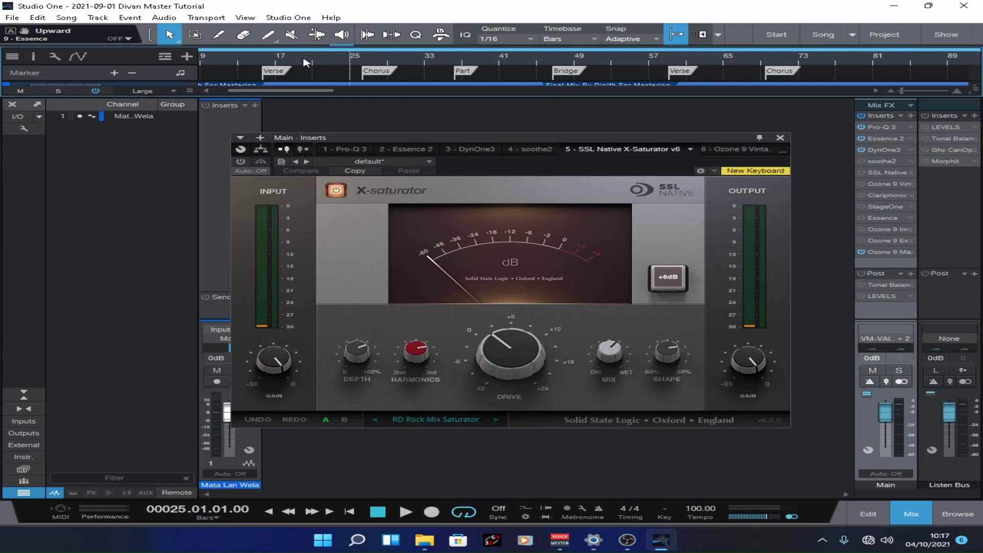
pyautogui.click(297, 62)
pyautogui.press('space')
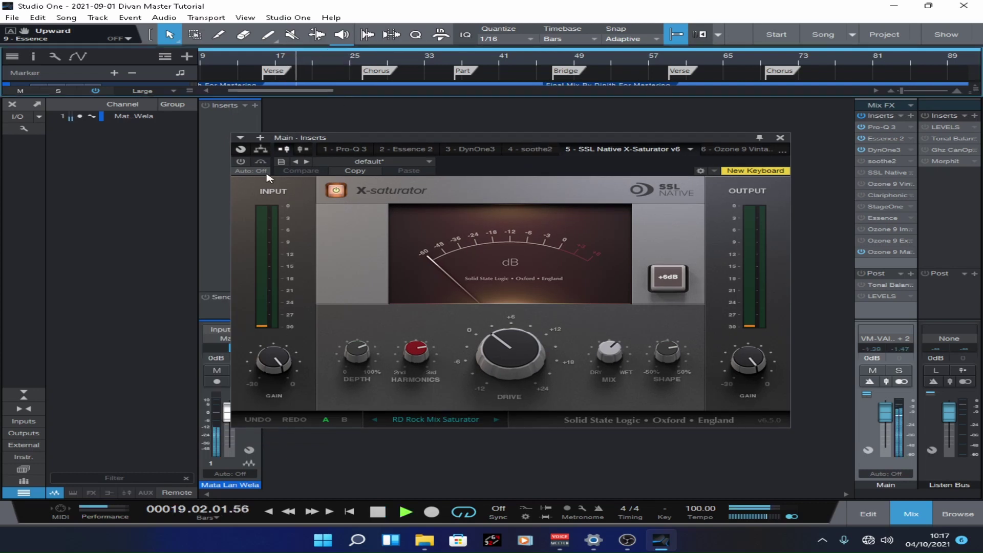
pyautogui.click(240, 162)
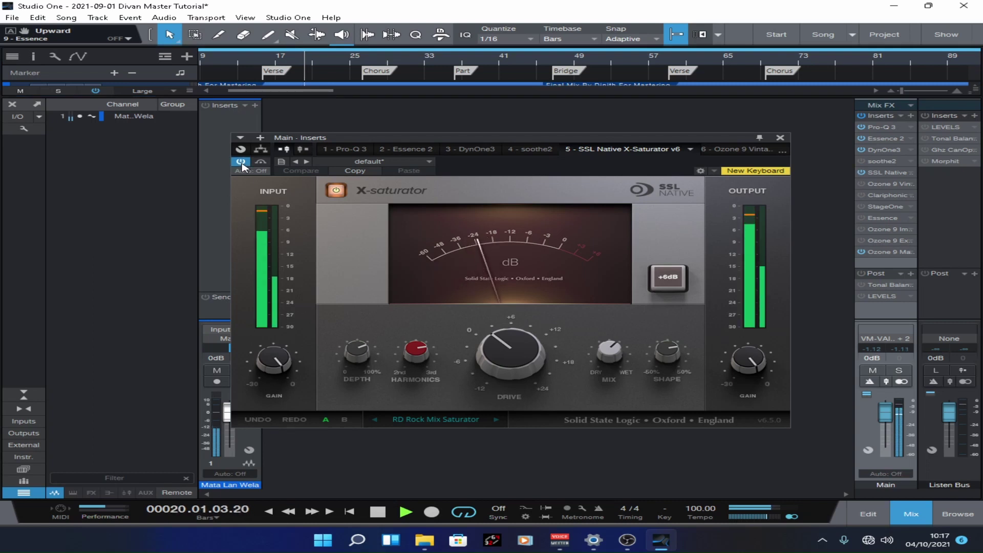
# Compare the X-Saturator bypassed and active during playback, leave it active, and stop playback.
pyautogui.click(262, 163)
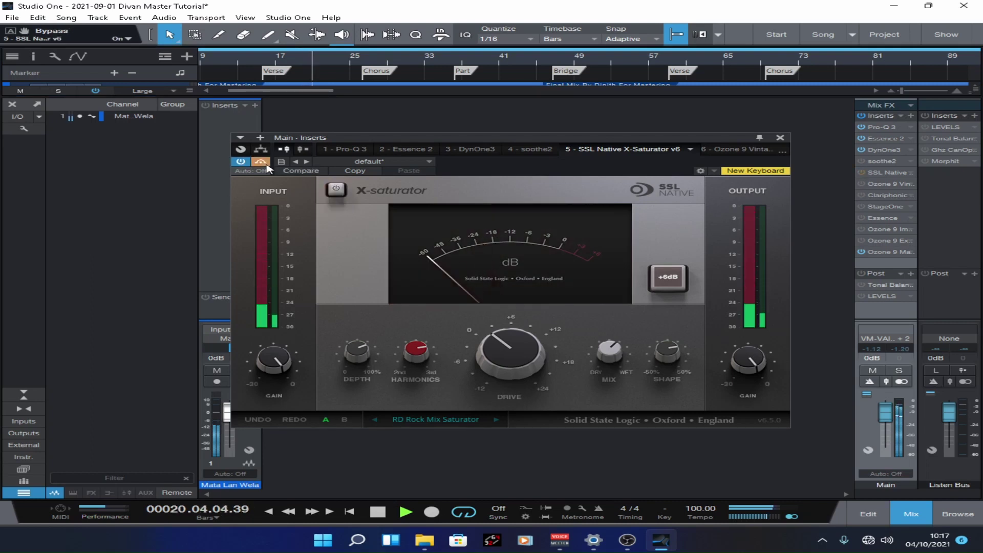
pyautogui.click(266, 164)
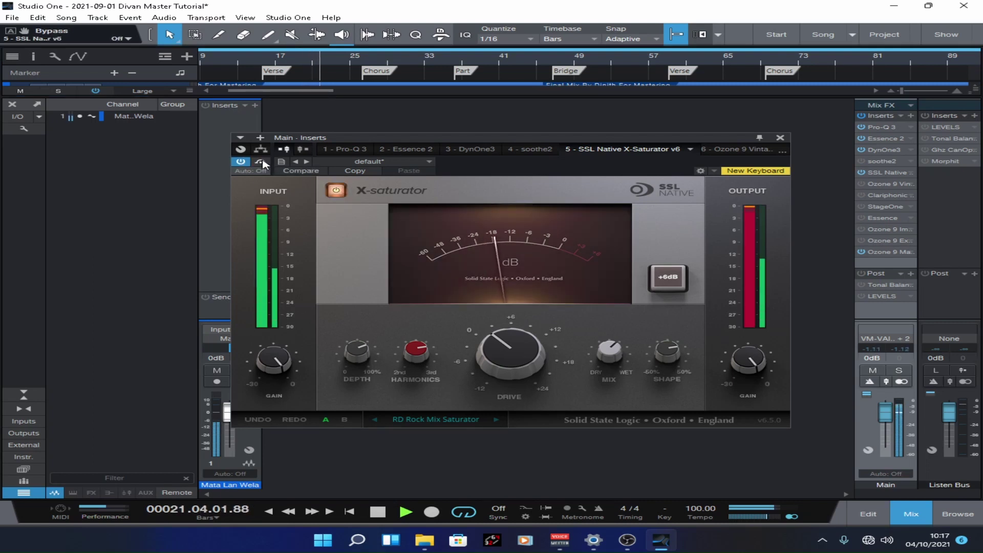
pyautogui.click(263, 164)
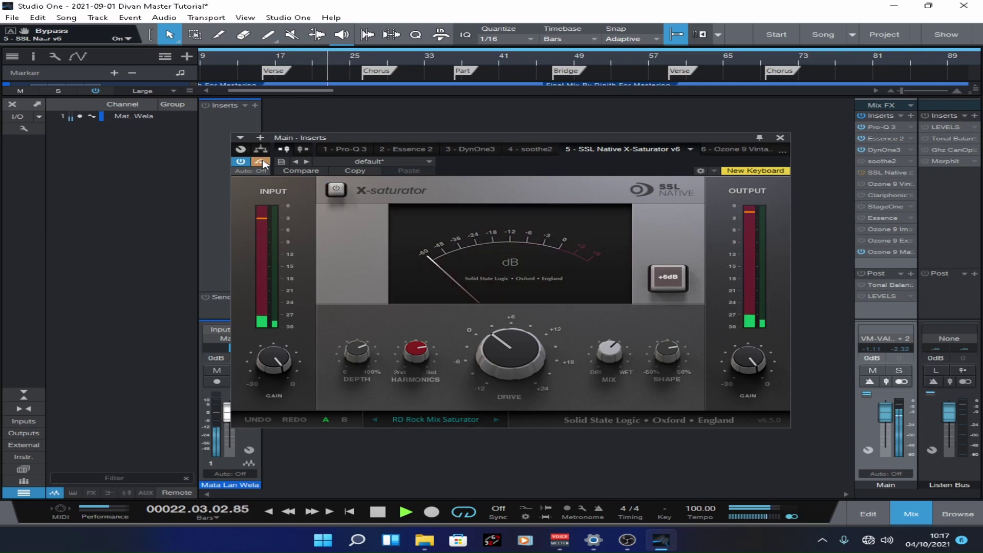
pyautogui.click(263, 163)
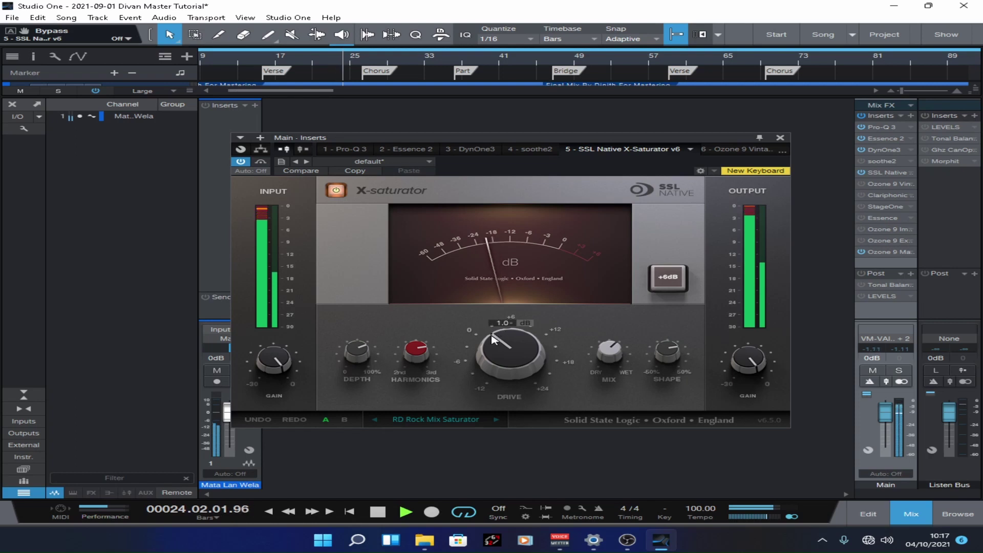
pyautogui.press('space')
# Examine the X-Saturator's Depth, Harmonics, Drive and Mix settings one after another.
pyautogui.moveTo(362, 357)
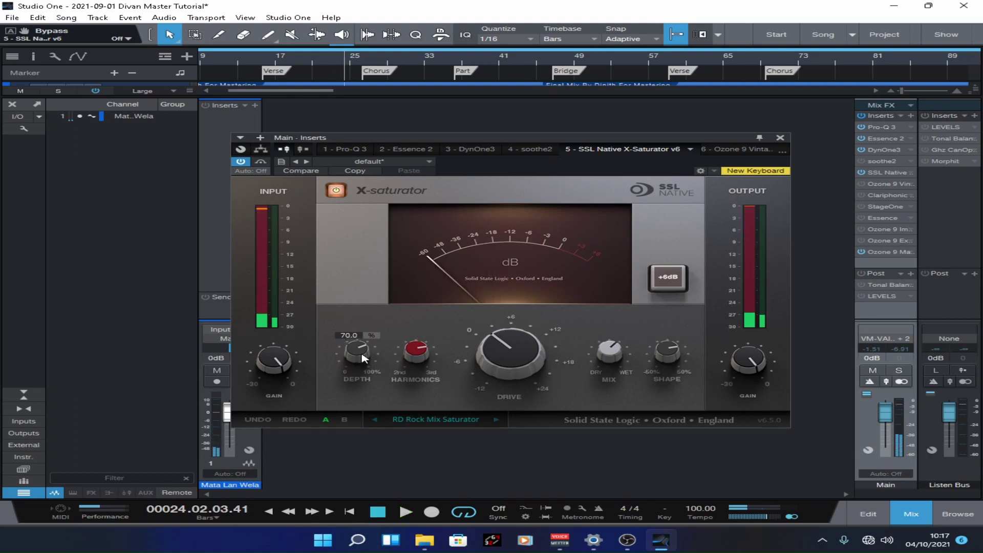
pyautogui.moveTo(414, 358)
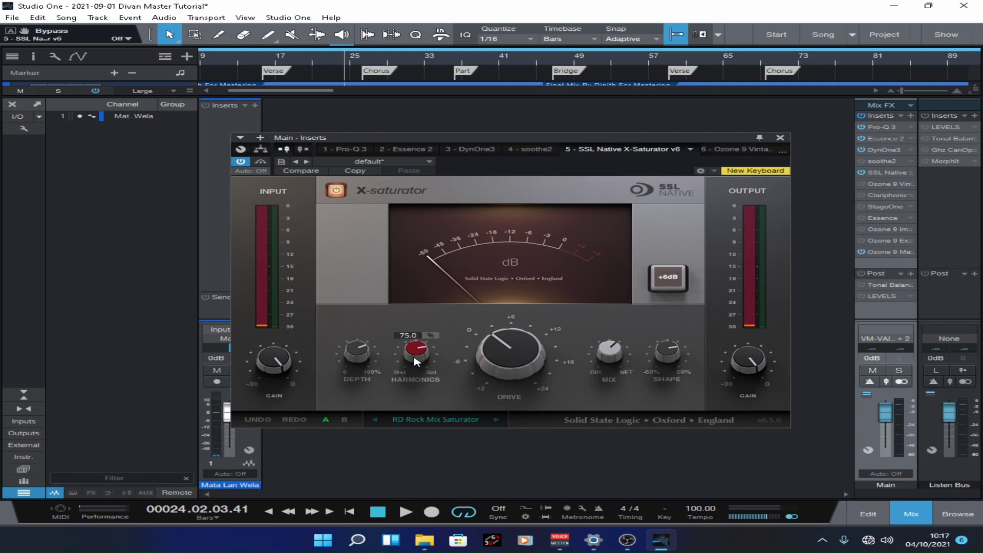
pyautogui.moveTo(414, 357); pyautogui.dragTo(416, 364)
pyautogui.moveTo(519, 351)
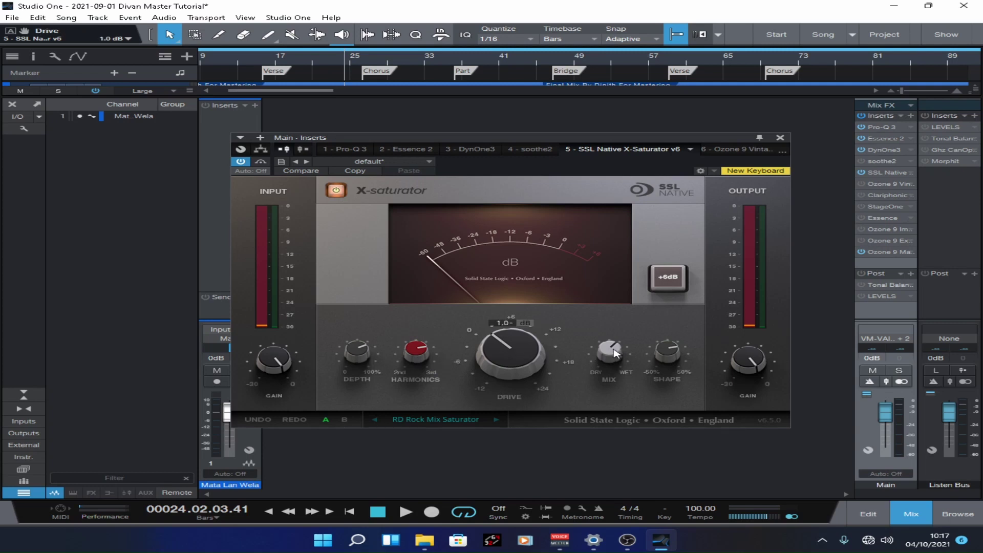
pyautogui.moveTo(618, 352)
pyautogui.scroll(2, 602, 355)
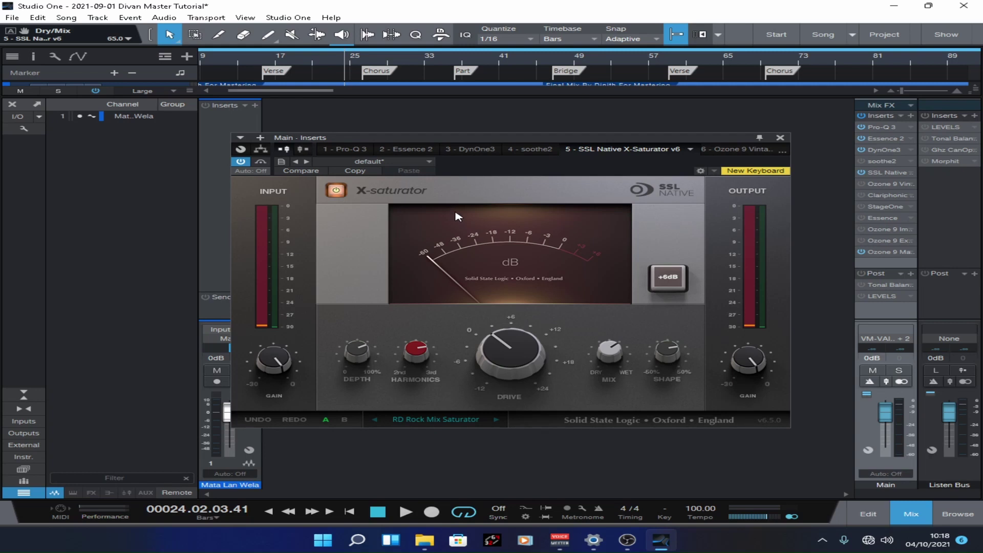
# Play from just before the Chorus marker and compare the master with the X-Saturator bypassed and active.
pyautogui.click(333, 63)
pyautogui.press('space')
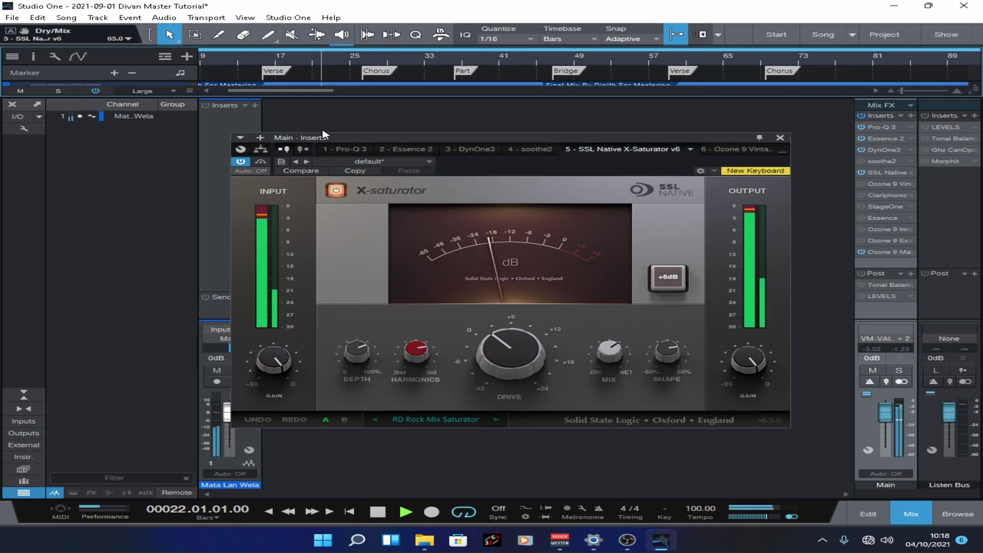
pyautogui.click(261, 162)
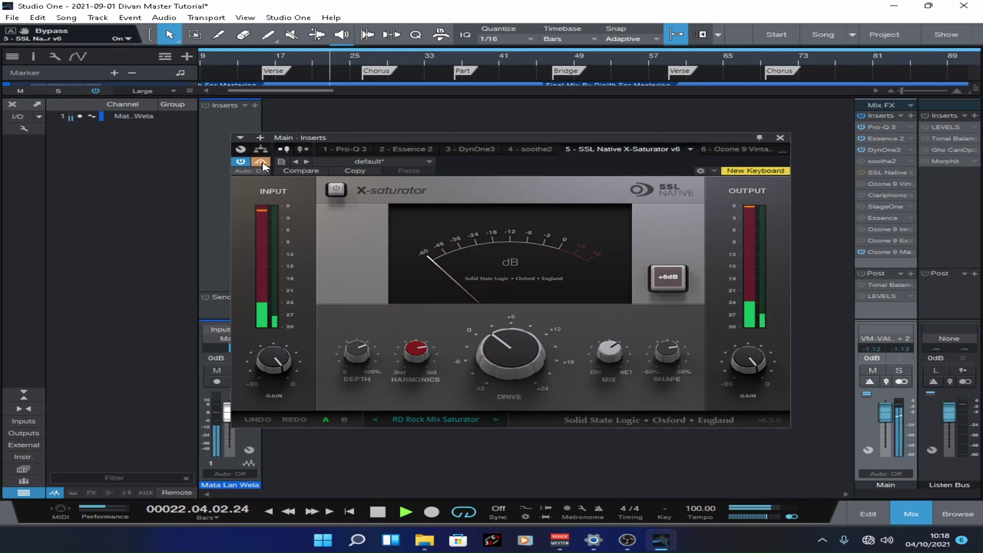
pyautogui.click(266, 165)
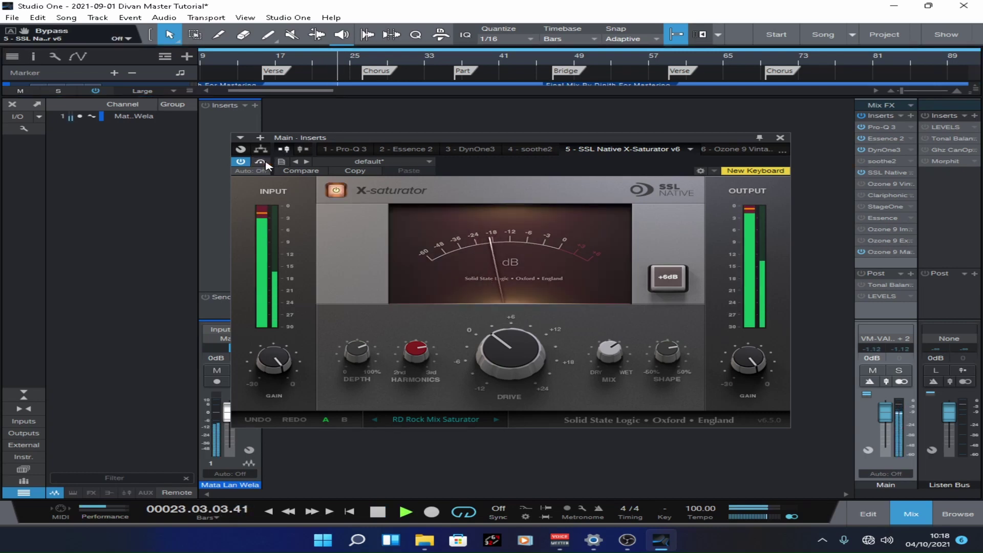
pyautogui.click(337, 190)
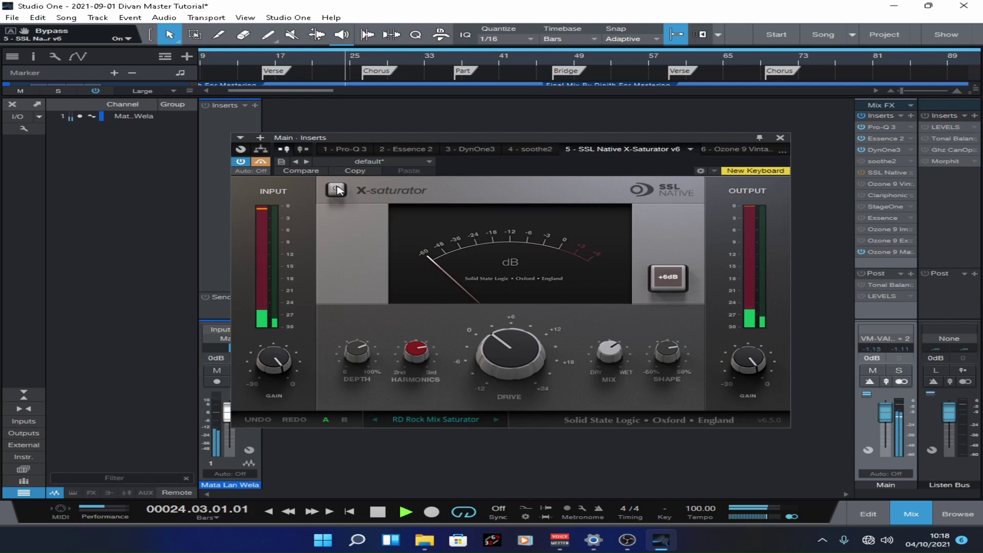
pyautogui.click(337, 190)
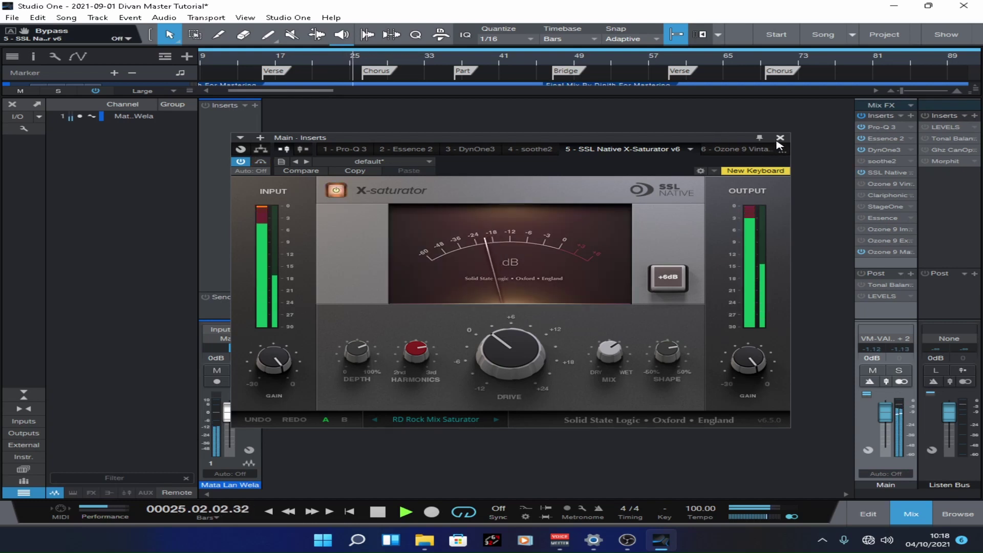
# Close the X-Saturator editor and save the song.
pyautogui.click(781, 138)
pyautogui.click(15, 17)
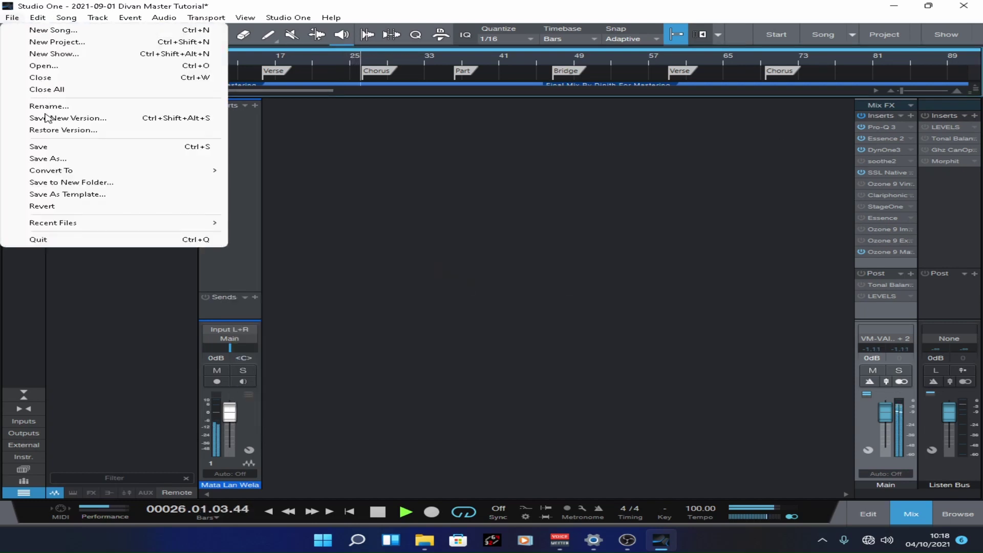
pyautogui.click(44, 147)
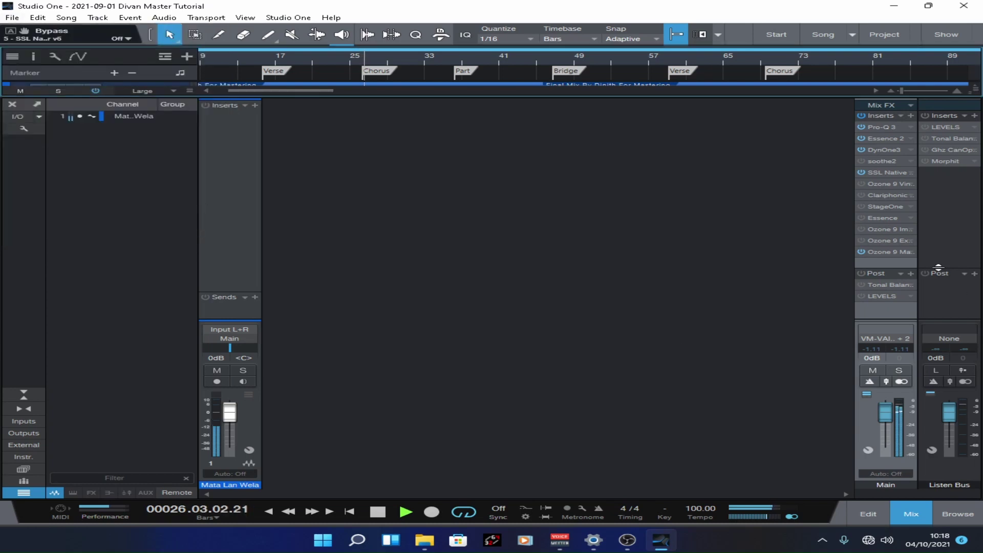
# Switch the SSL Native insert off and on for comparison, and activate and open Ozone 9 Vintage Tape on the Main channel.
pyautogui.click(862, 172)
pyautogui.click(861, 172)
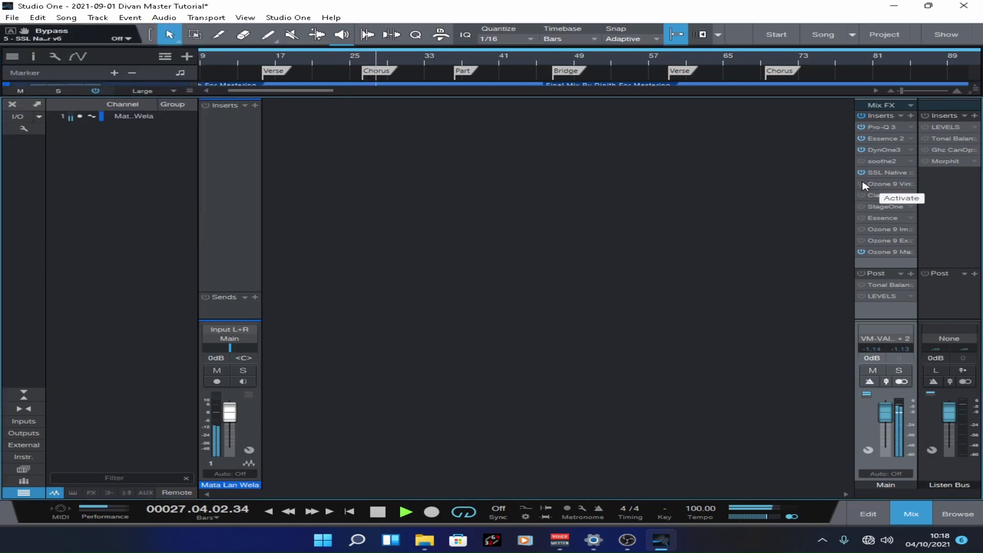
pyautogui.click(862, 184)
pyautogui.rightClick(873, 195)
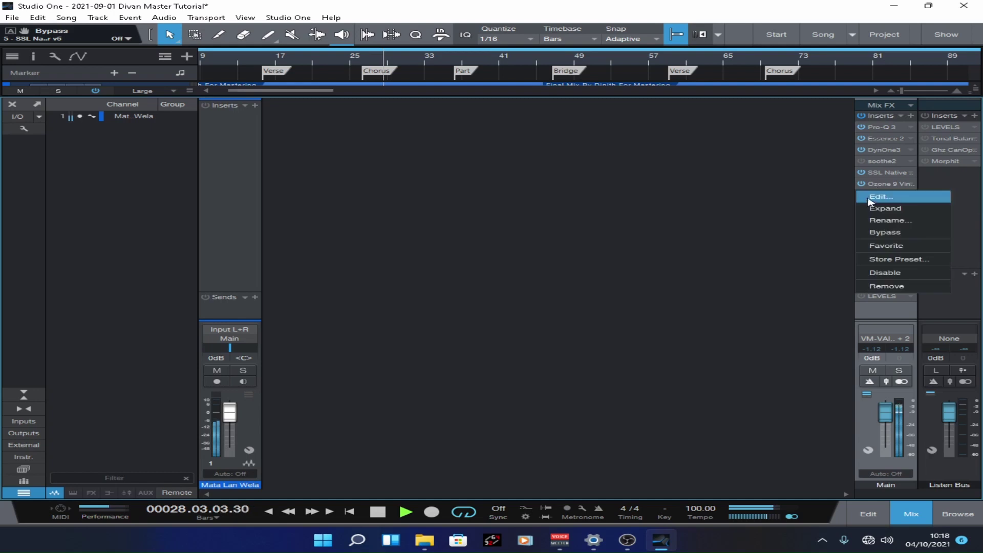
pyautogui.press('Escape')
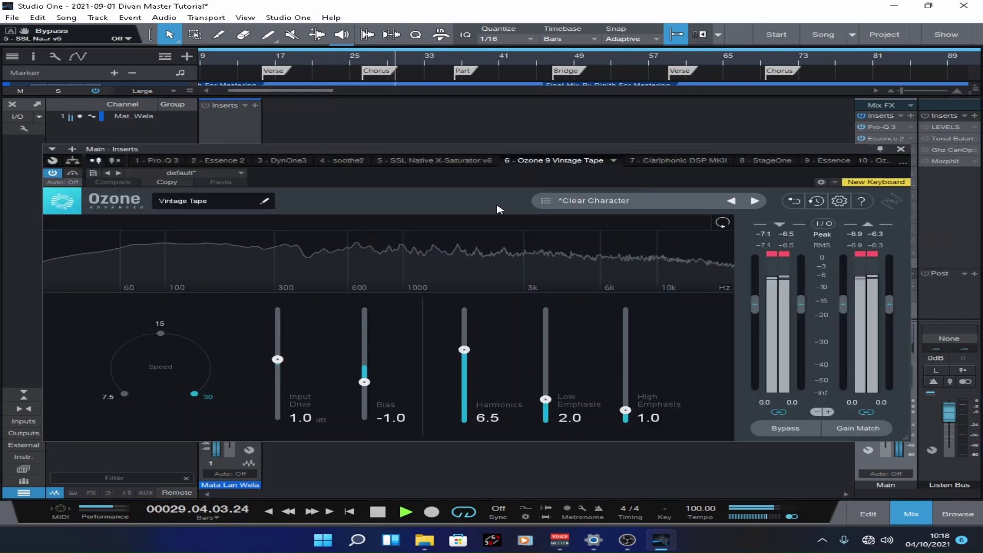
# Compare Vintage Tape bypassed and active, stop playback, and reset its clip indicators.
pyautogui.click(73, 174)
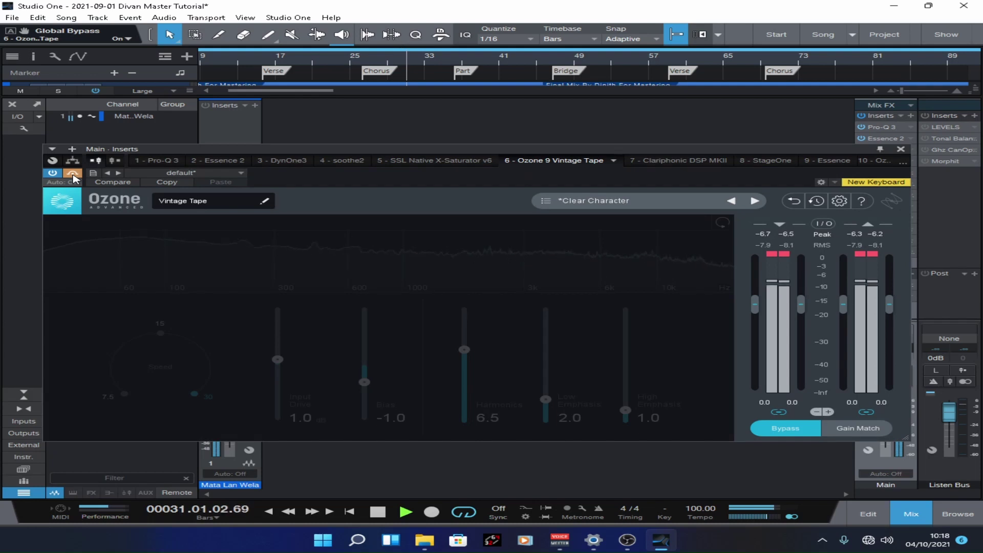
pyautogui.click(73, 175)
pyautogui.press('space')
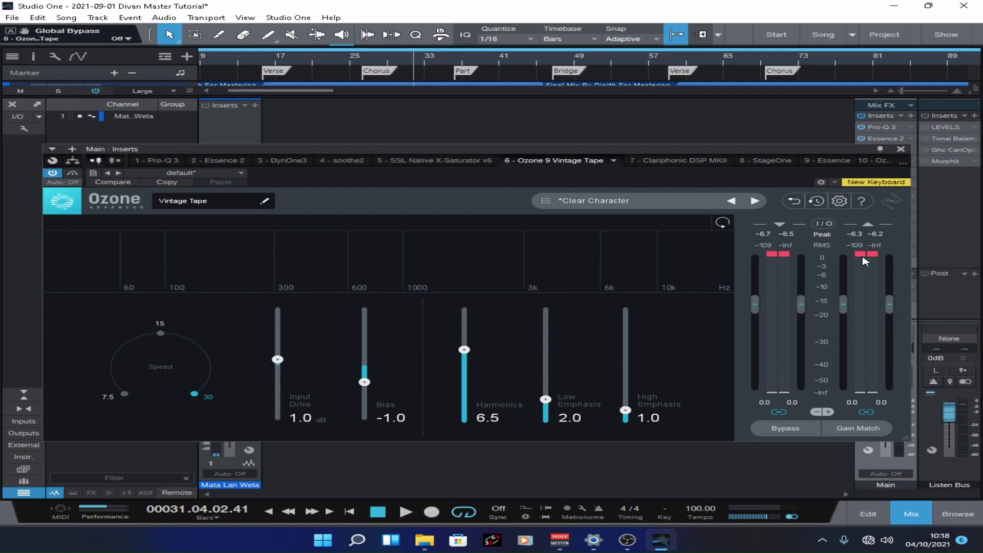
pyautogui.click(778, 253)
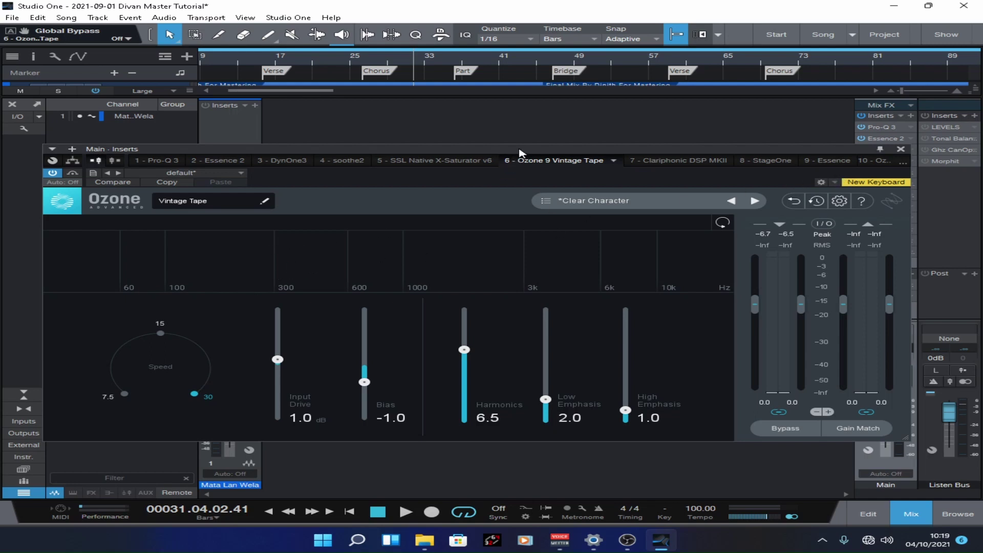
# Reposition the Vintage Tape window, play from bar 20, and compare the sound with the plug-in bypassed and active.
pyautogui.moveTo(521, 152); pyautogui.dragTo(531, 152)
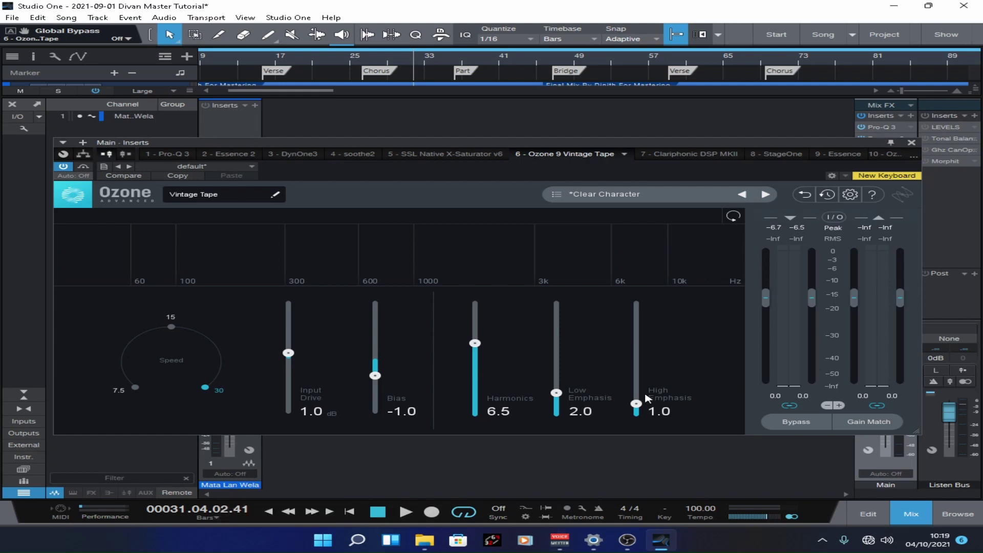
pyautogui.click(364, 62)
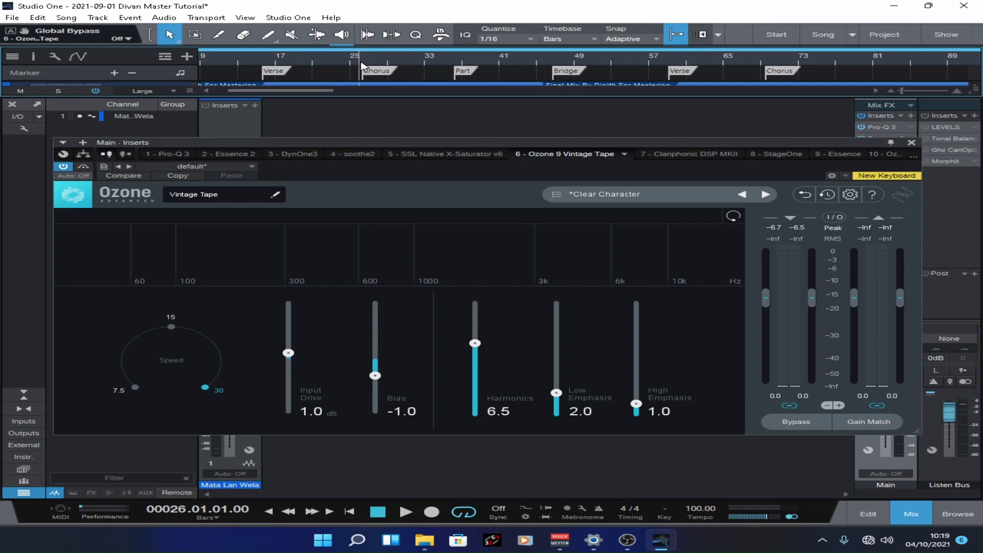
pyautogui.click(303, 60)
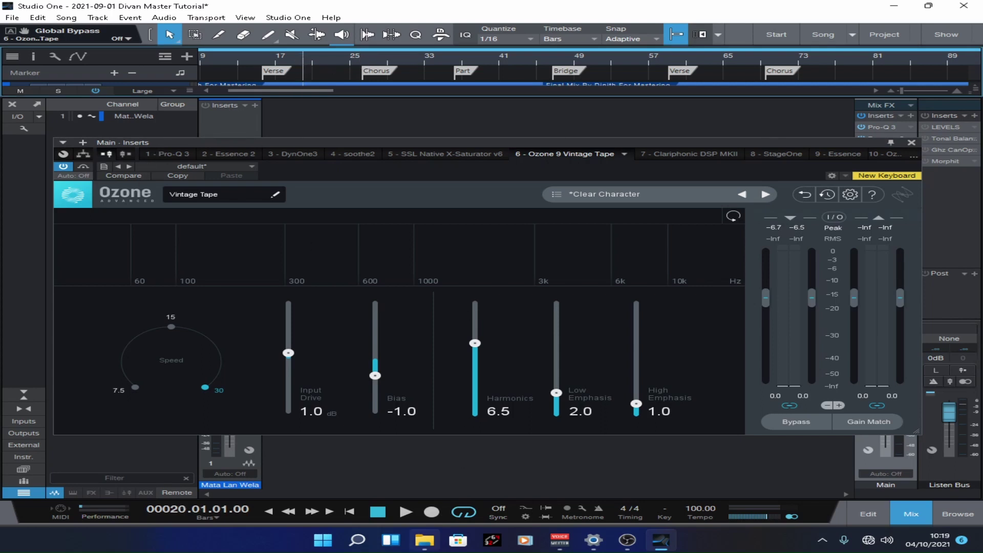
pyautogui.moveTo(407, 531)
pyautogui.click(406, 512)
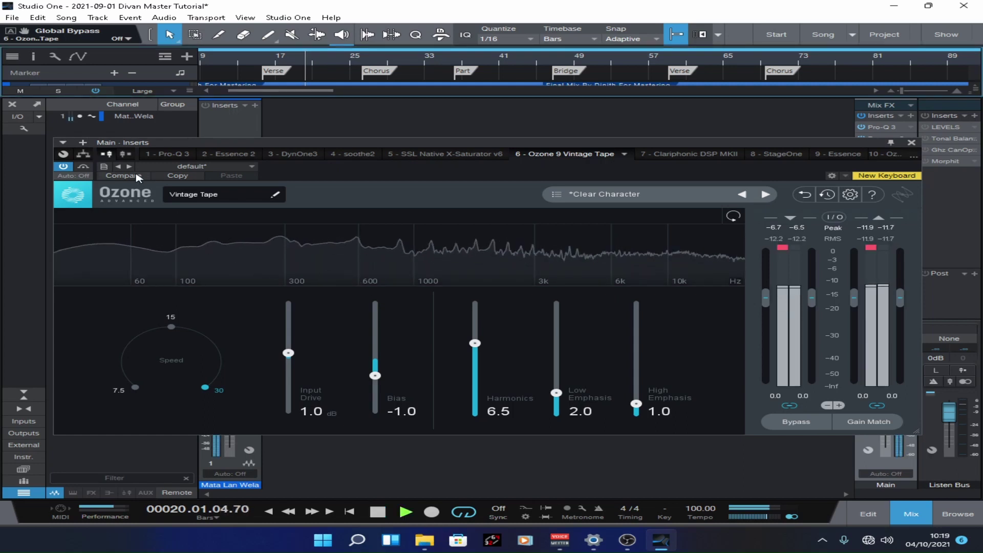
pyautogui.click(84, 168)
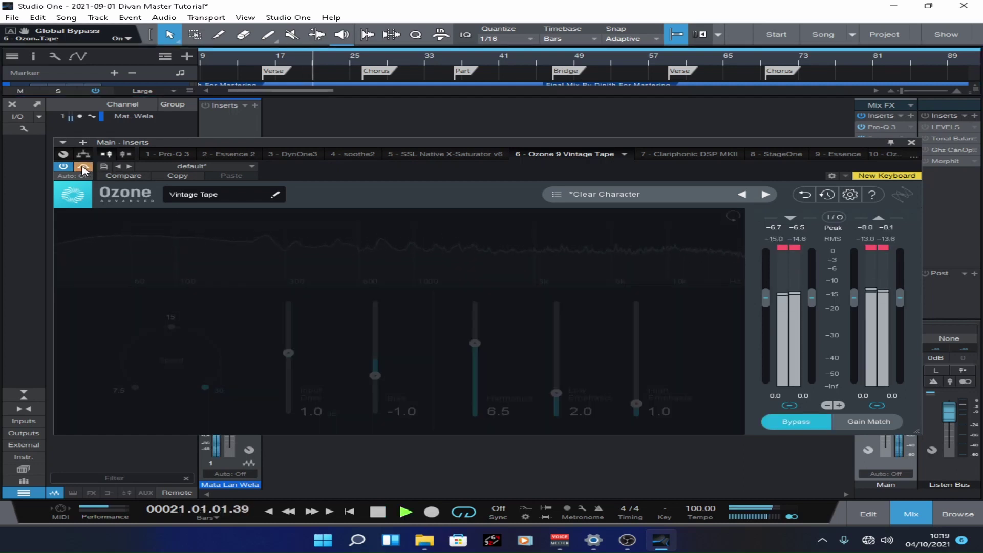
pyautogui.click(83, 168)
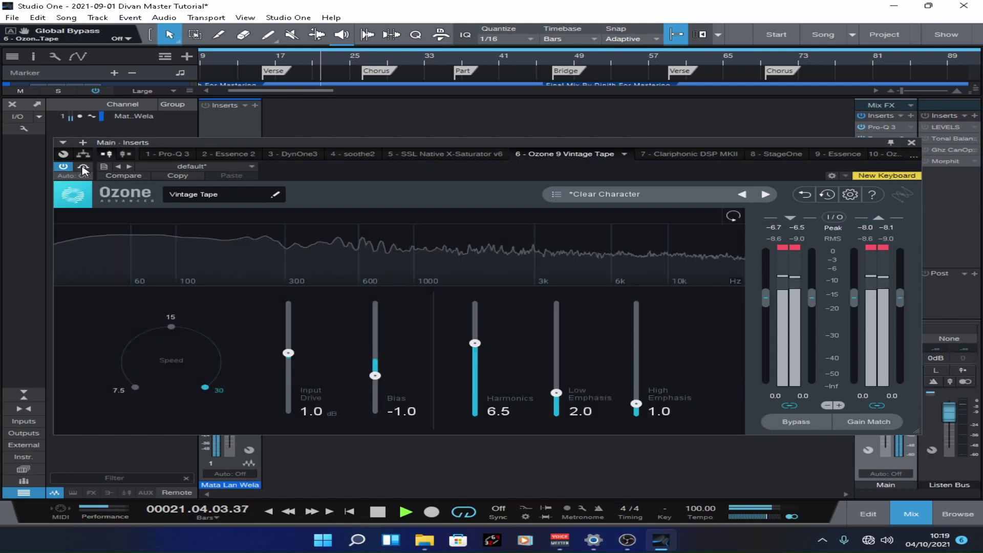
# Try Vintage Tape's Bias at -8.8 during playback and undo the change.
pyautogui.moveTo(375, 376); pyautogui.dragTo(397, 416)
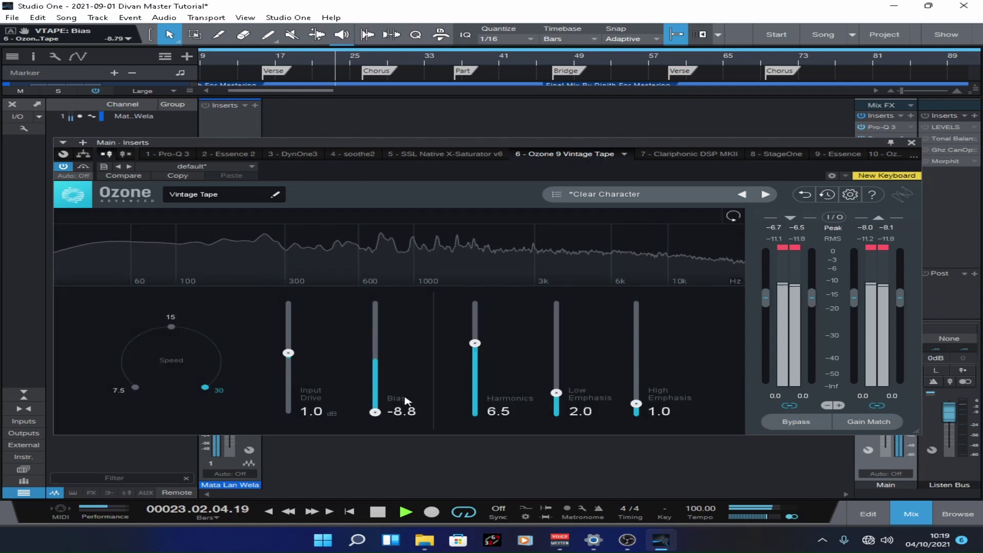
pyautogui.hotkey('ctrl', 'z')
# Try Vintage Tape's Input Drive at 17.2 dB during playback, reset it to 1.0 dB, and save the song.
pyautogui.moveTo(292, 351); pyautogui.dragTo(295, 317)
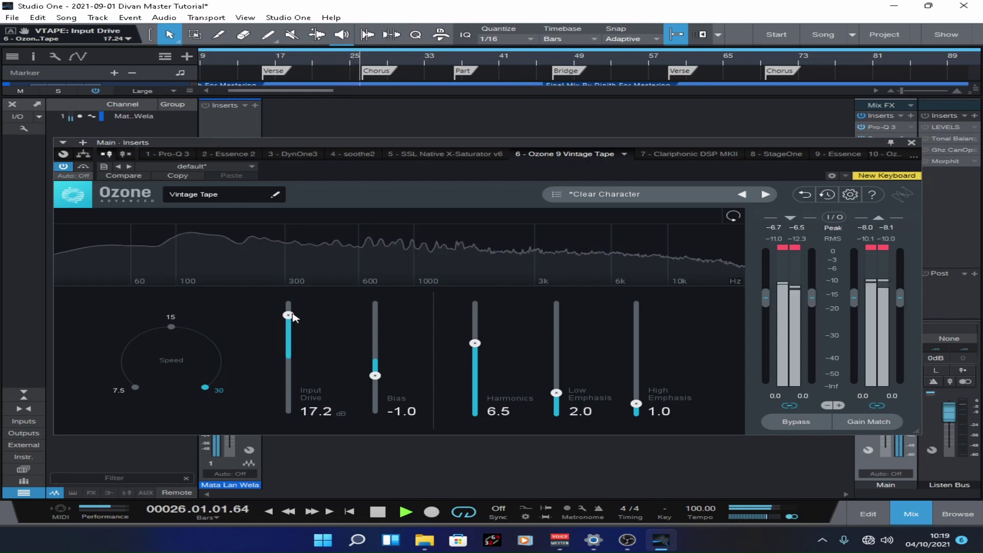
pyautogui.doubleClick(292, 319)
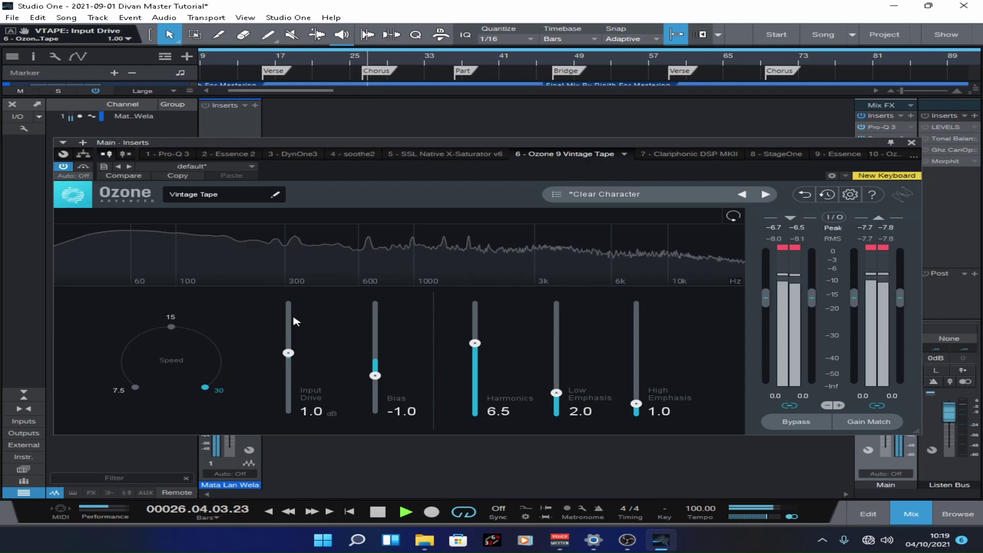
pyautogui.hotkey('ctrl', 's')
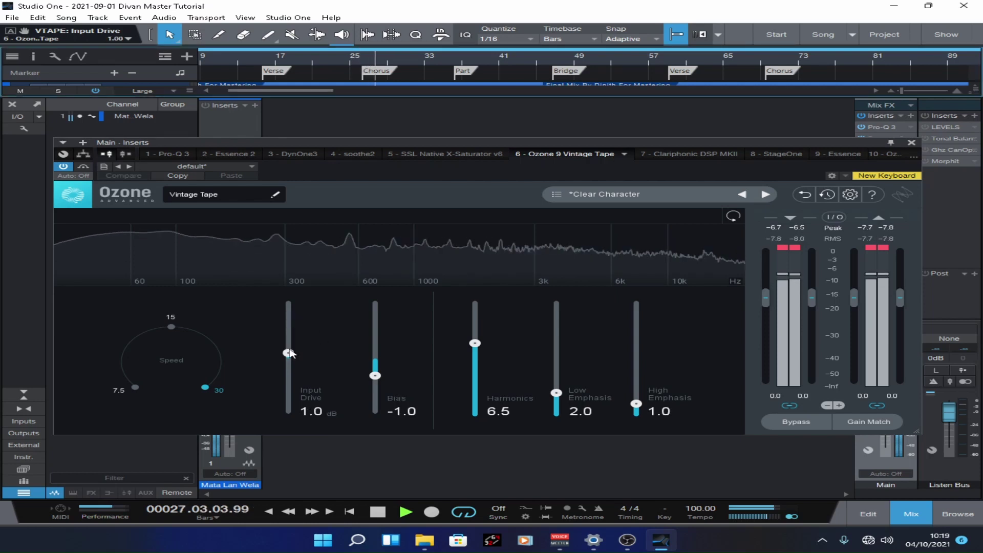
# Try the Input Drive at 1.2 dB, return it to 1.0 dB, and save the song.
pyautogui.scroll(2, 290, 356)
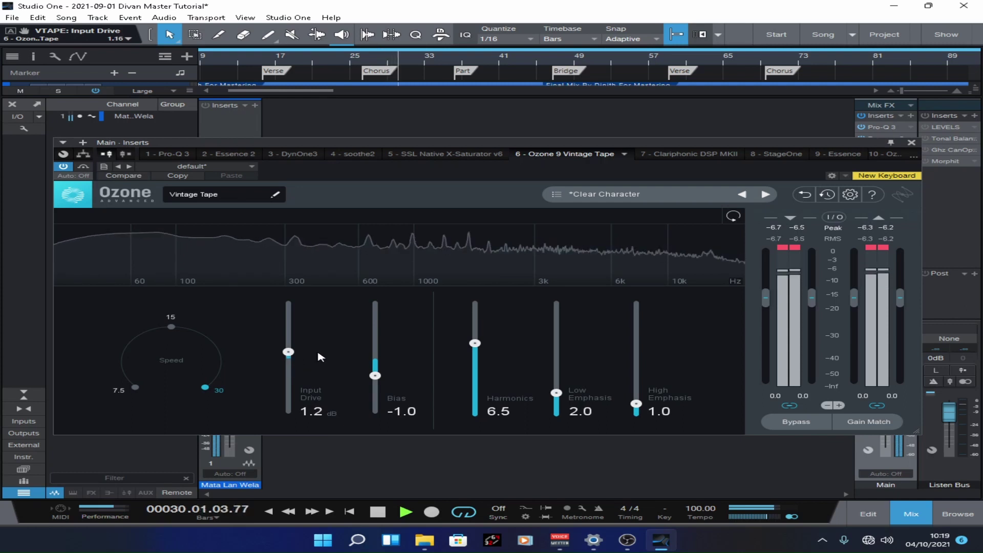
pyautogui.hotkey('ctrl', 's')
pyautogui.scroll(-2, 304, 354)
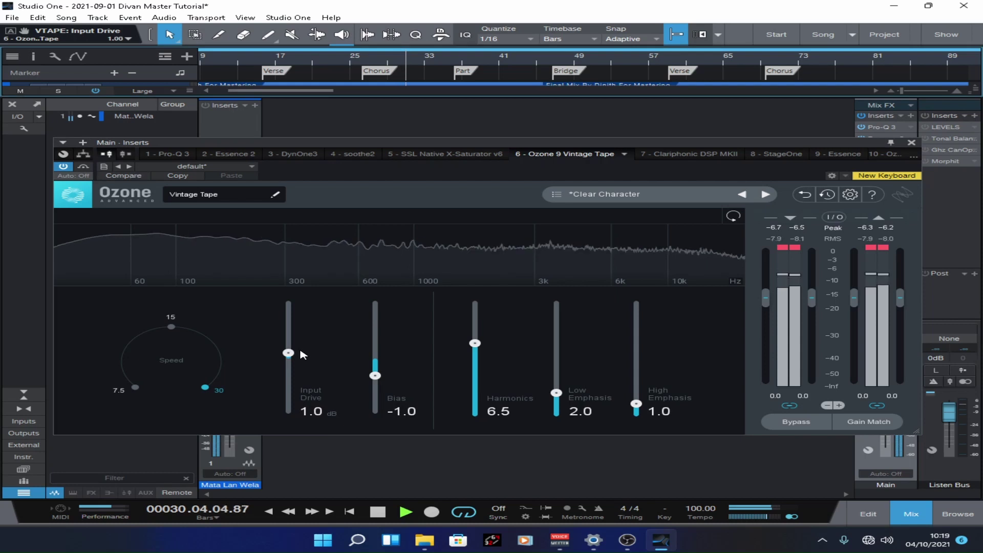
pyautogui.hotkey('ctrl', 's')
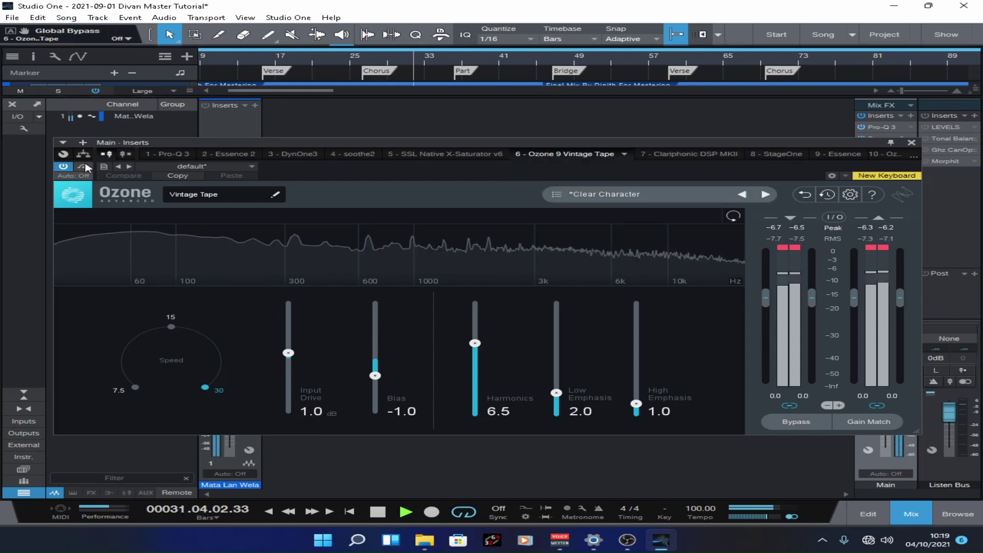
# Toggle Vintage Tape's bypass during playback to compare the processed and unprocessed sound.
pyautogui.click(84, 166)
pyautogui.click(84, 167)
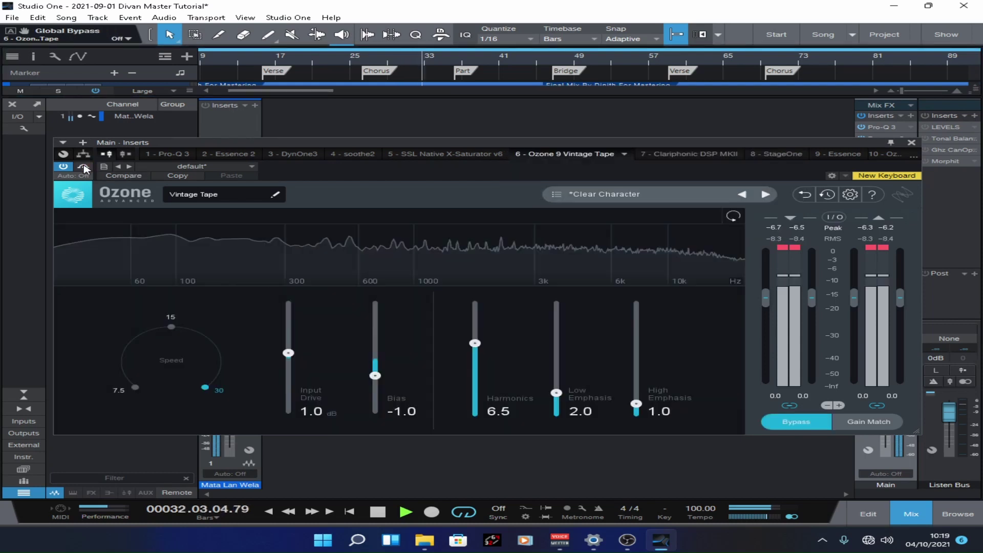
# Close the Ozone 9 Vintage Tape plug-in window, save the song, and stop playback.
pyautogui.click(914, 144)
pyautogui.hotkey('ctrl', 's')
pyautogui.press('space')
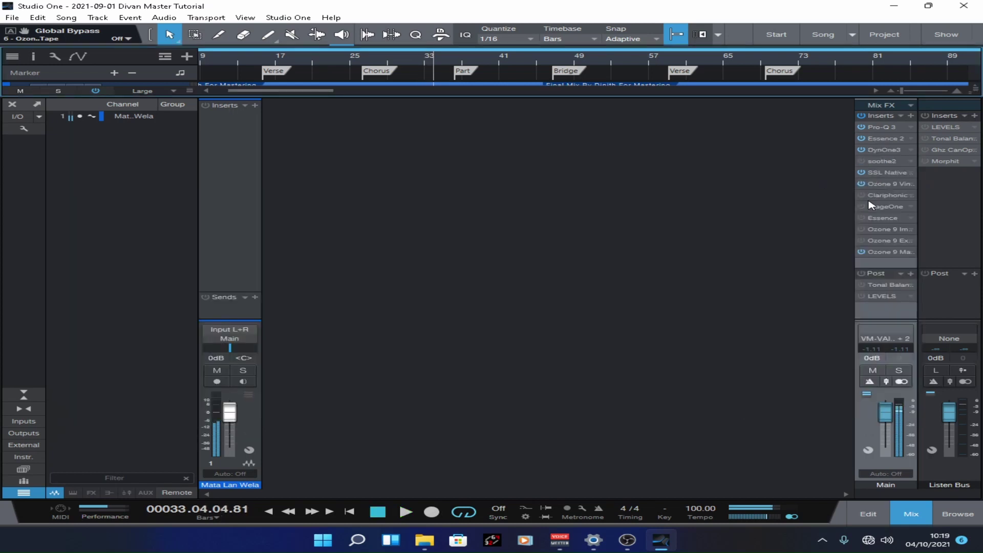
# Open the Clariphonic DSP MKII insert on the Main channel and reposition its window below the timeline.
pyautogui.rightClick(887, 197)
pyautogui.press('Escape')
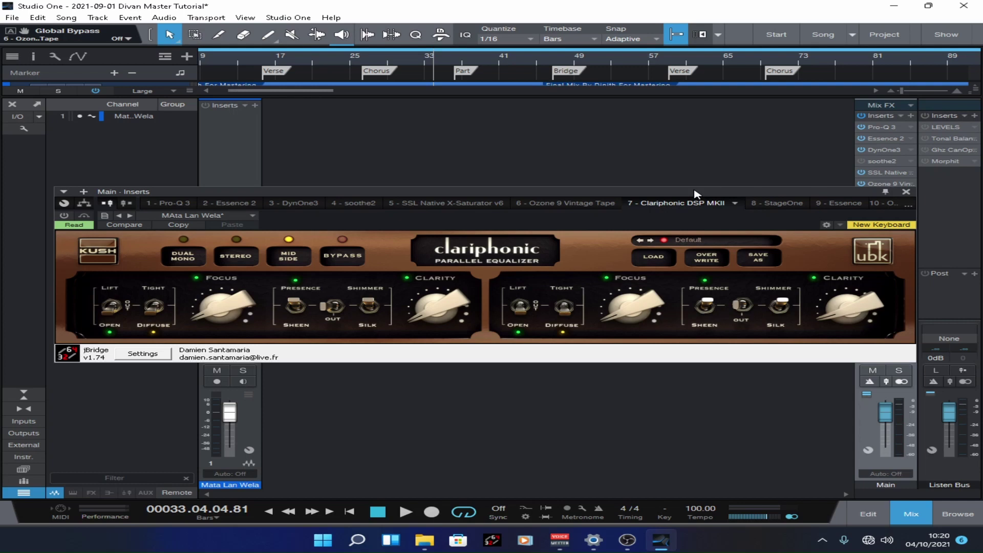
pyautogui.moveTo(695, 193); pyautogui.dragTo(722, 242)
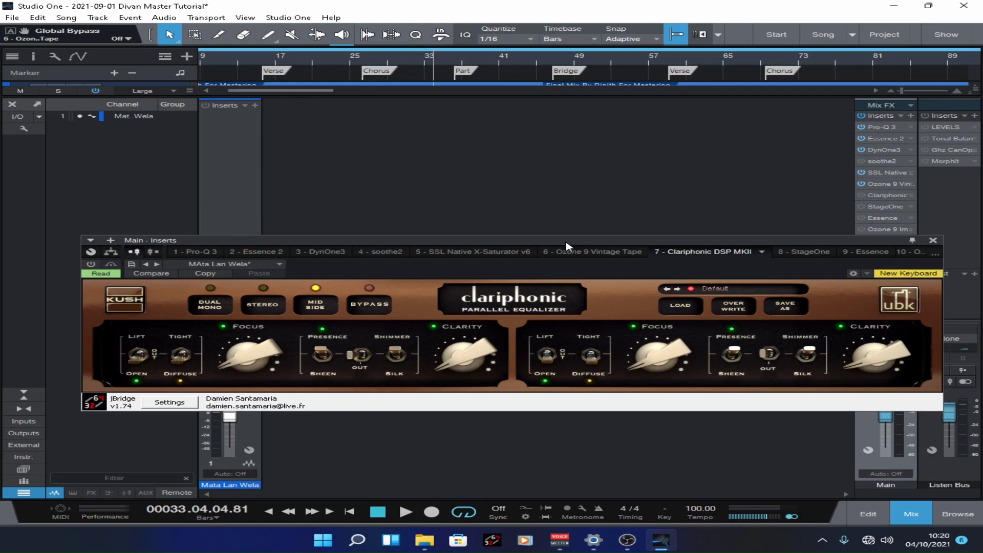
pyautogui.moveTo(567, 246); pyautogui.dragTo(558, 240)
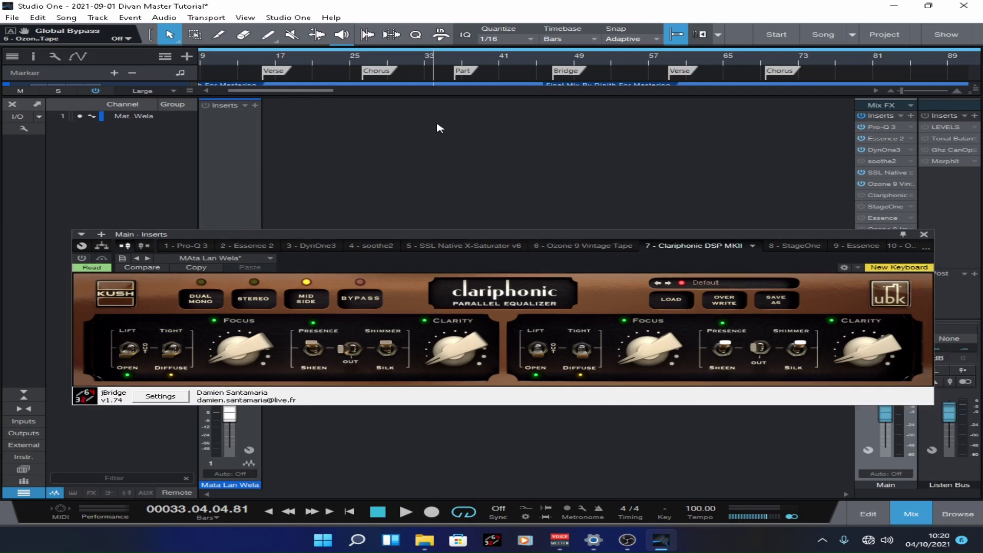
# Play the song from the first verse and activate Clariphonic, comparing the sound with it off and on.
pyautogui.click(361, 60)
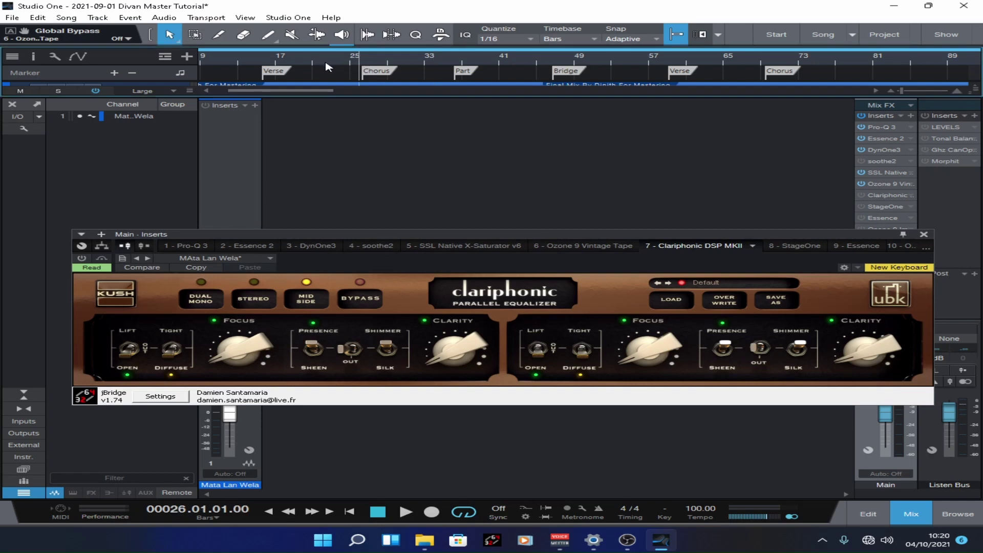
pyautogui.click(302, 60)
pyautogui.press('space')
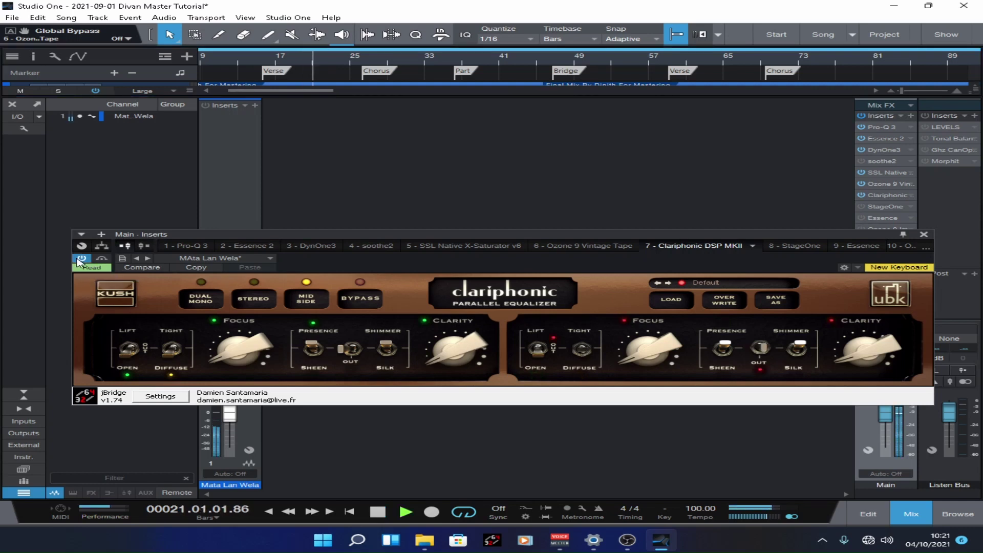
pyautogui.click(79, 260)
pyautogui.click(80, 260)
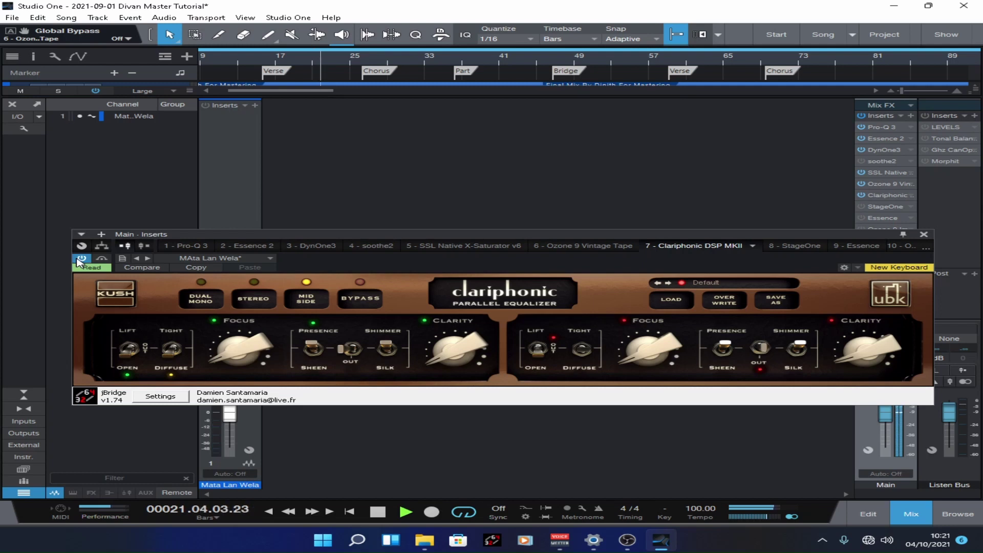
pyautogui.click(80, 260)
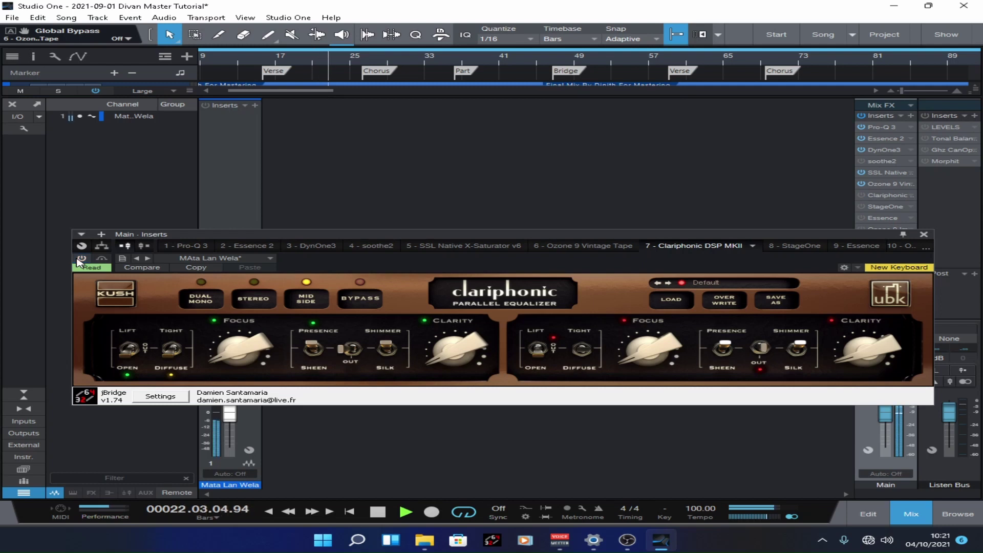
pyautogui.click(79, 260)
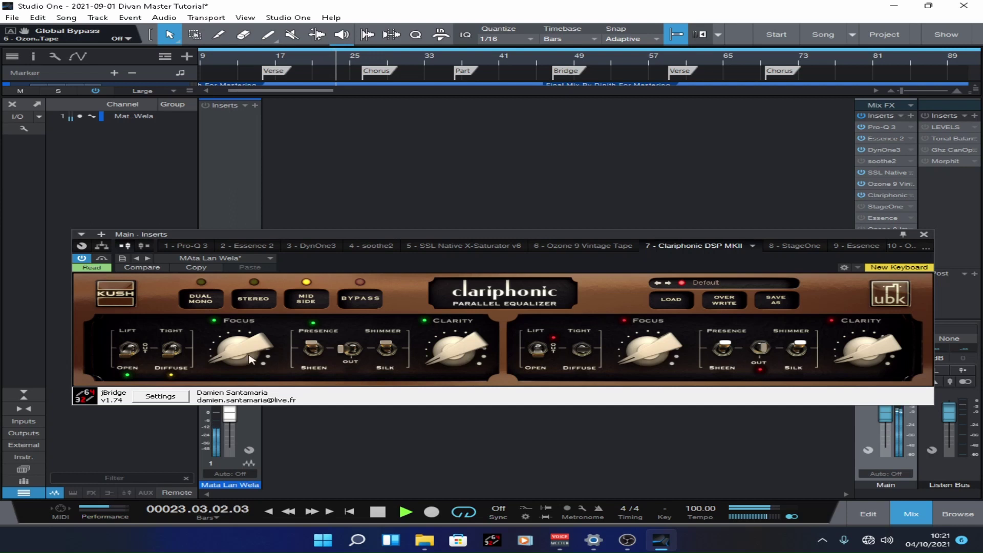
# Set Clariphonic's mid Focus to 3.6% and compare the sound with the plug-in bypassed and active.
pyautogui.moveTo(251, 359); pyautogui.dragTo(260, 289)
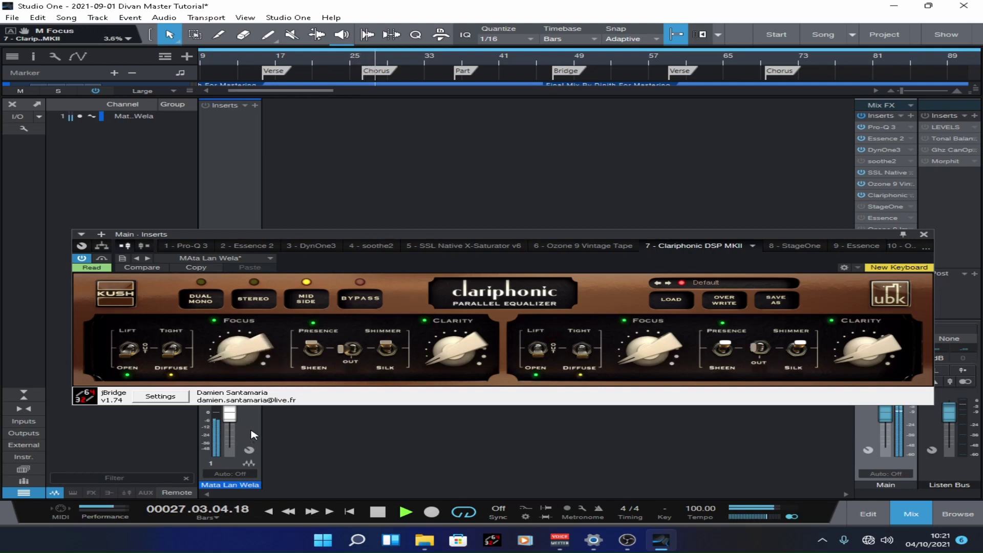
pyautogui.click(101, 261)
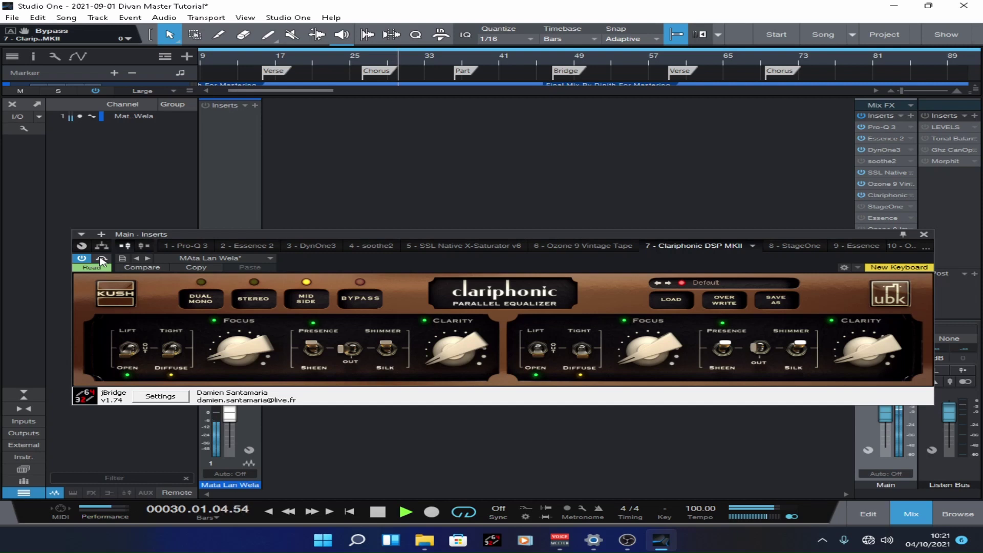
pyautogui.click(101, 260)
pyautogui.click(102, 260)
pyautogui.press('space')
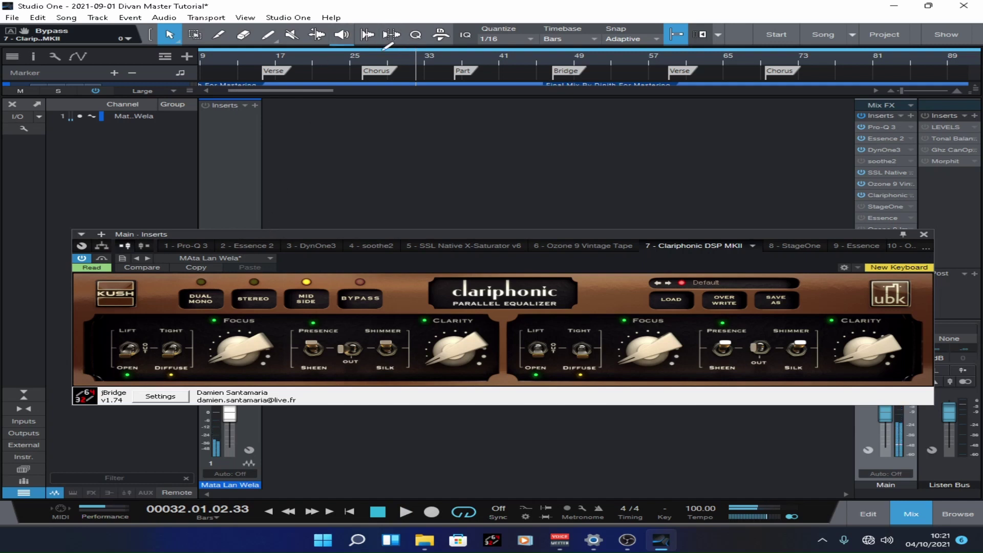
# Listen to the song from bar 24 with Clariphonic active and close the plug-in window.
pyautogui.press('KP_0')
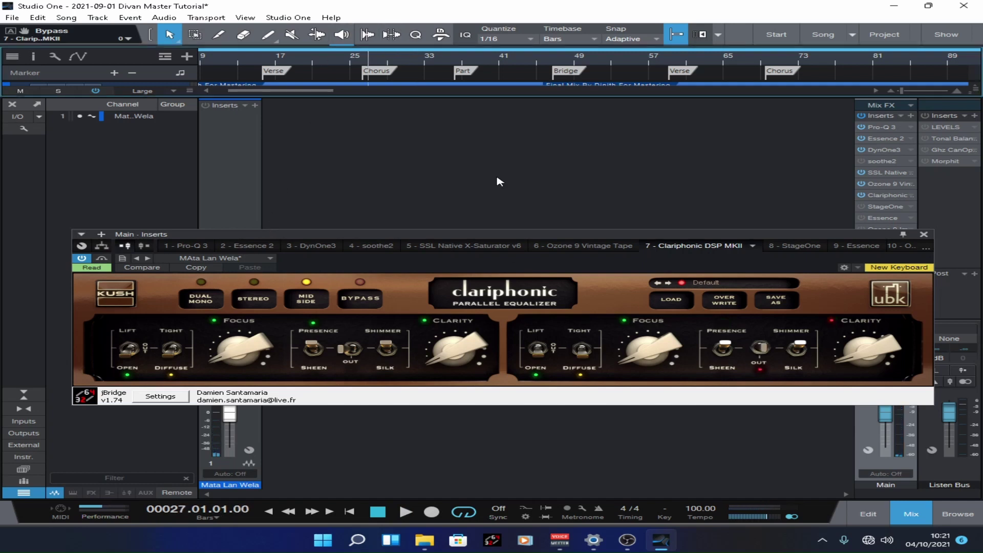
pyautogui.click(342, 60)
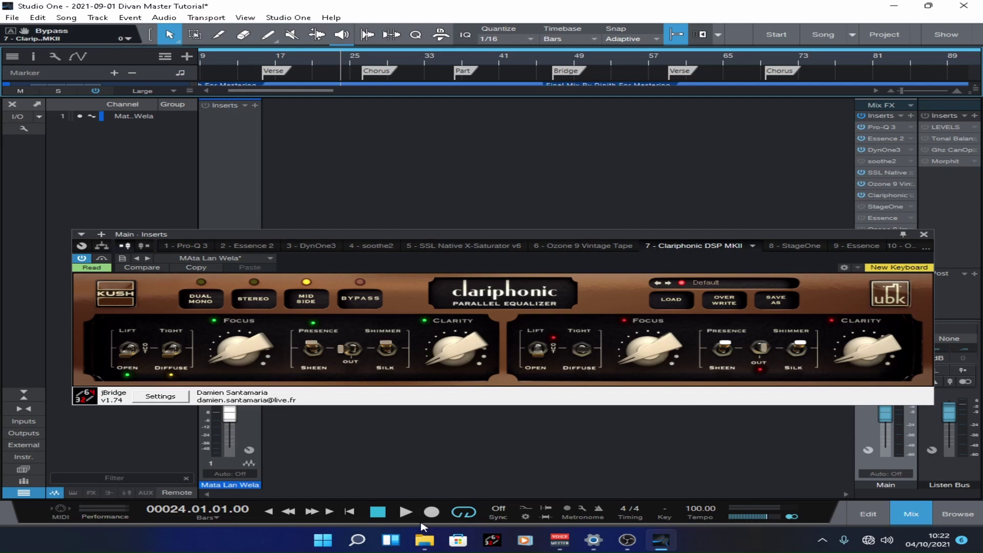
pyautogui.click(406, 513)
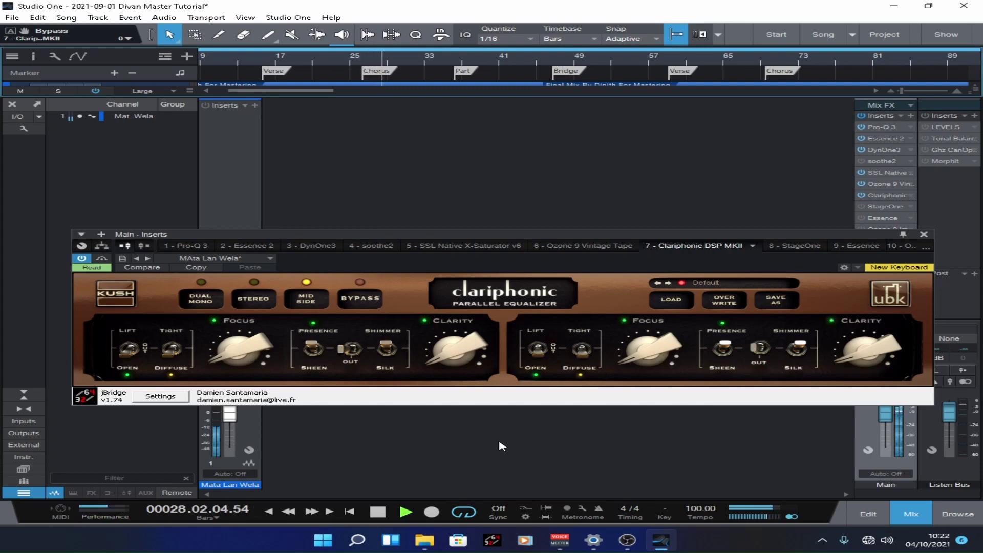
pyautogui.click(925, 235)
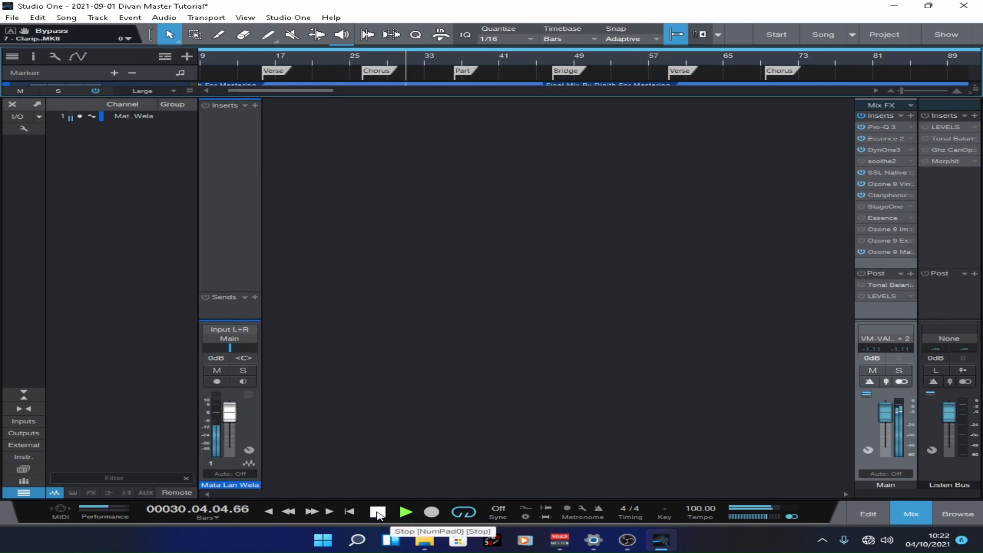
# Compare the Main channel's sound with the Clariphonic insert off and on, and reopen its window.
pyautogui.click(862, 196)
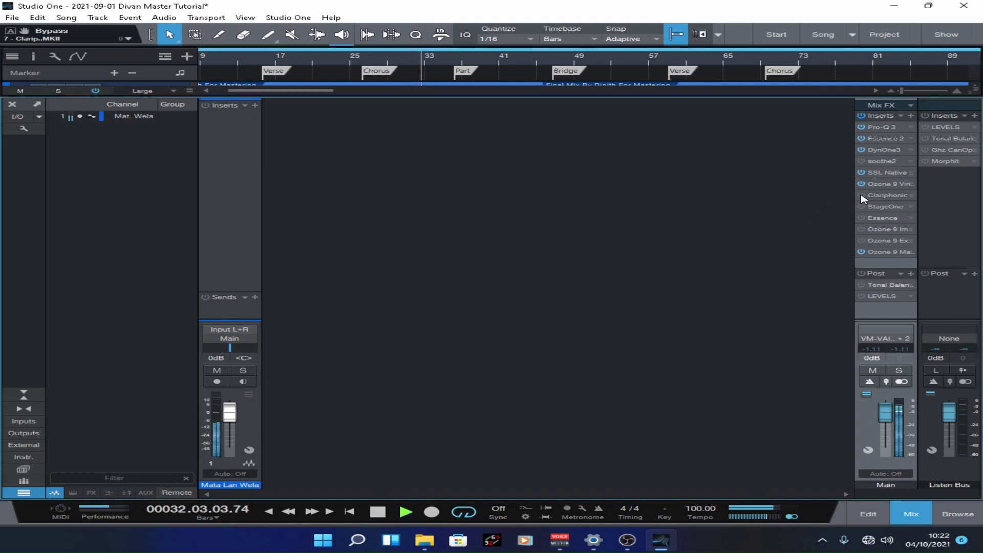
pyautogui.click(862, 196)
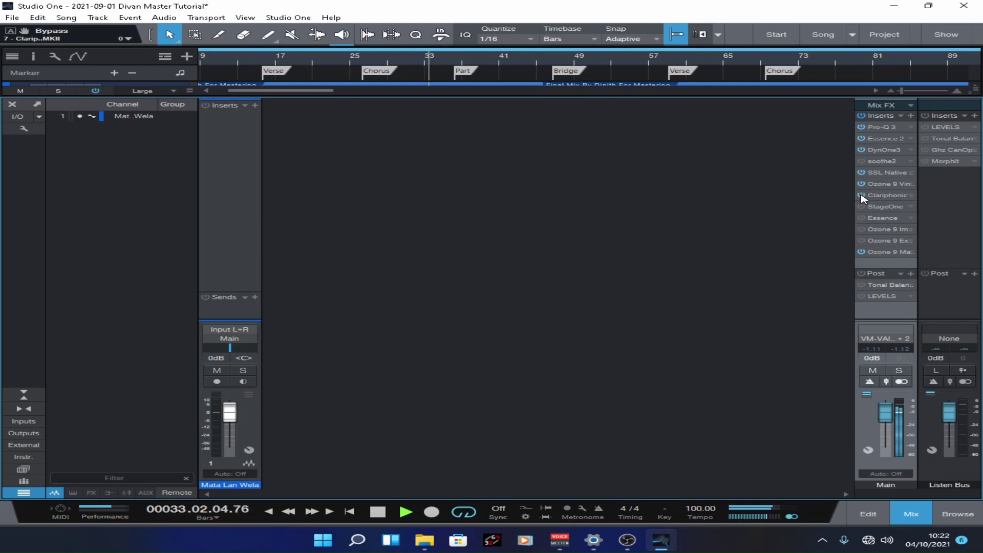
pyautogui.rightClick(871, 198)
pyautogui.click(891, 205)
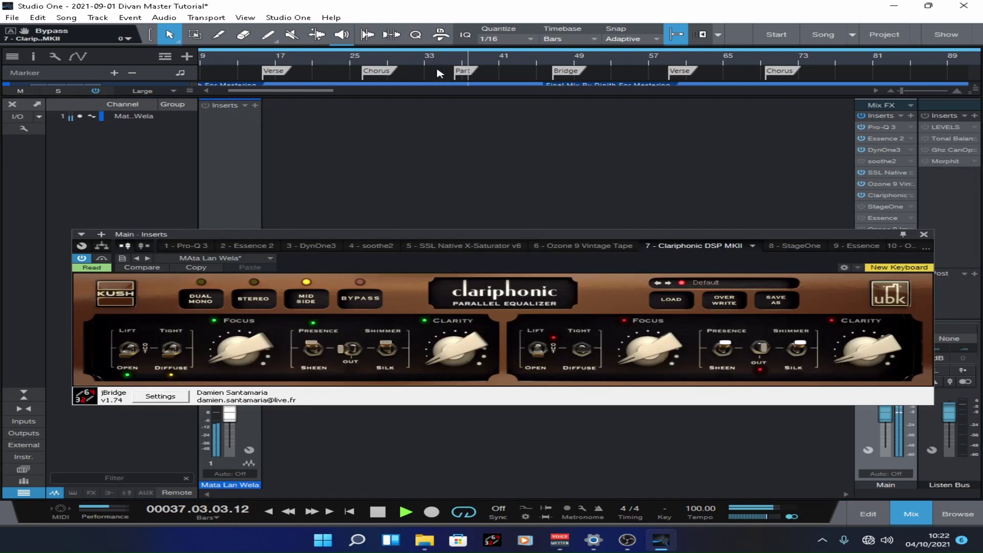
# Replay the chorus from about bar 31 comparing Clariphonic bypassed and active, and close the plug-in with playback stopped.
pyautogui.click(405, 64)
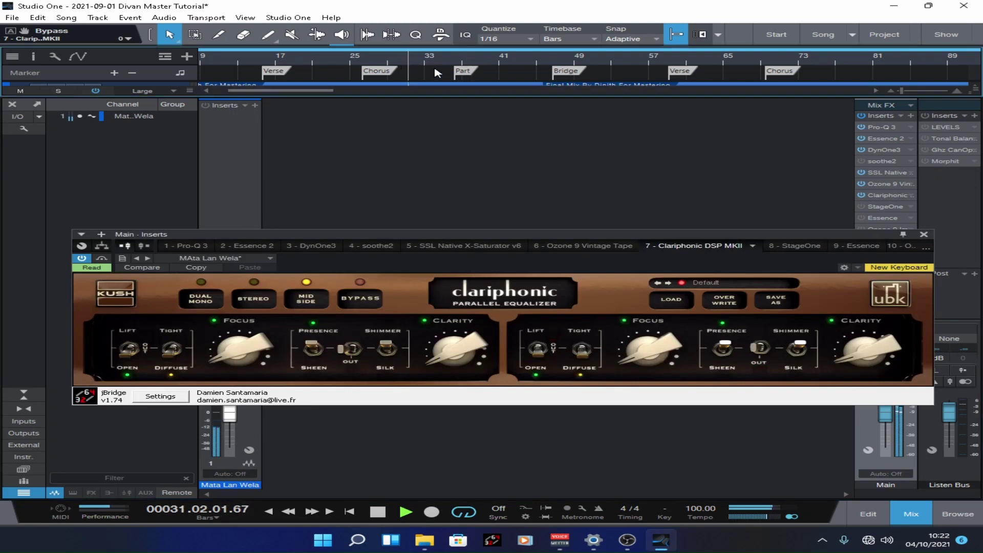
pyautogui.hotkey('shift', 'n')
pyautogui.click(103, 261)
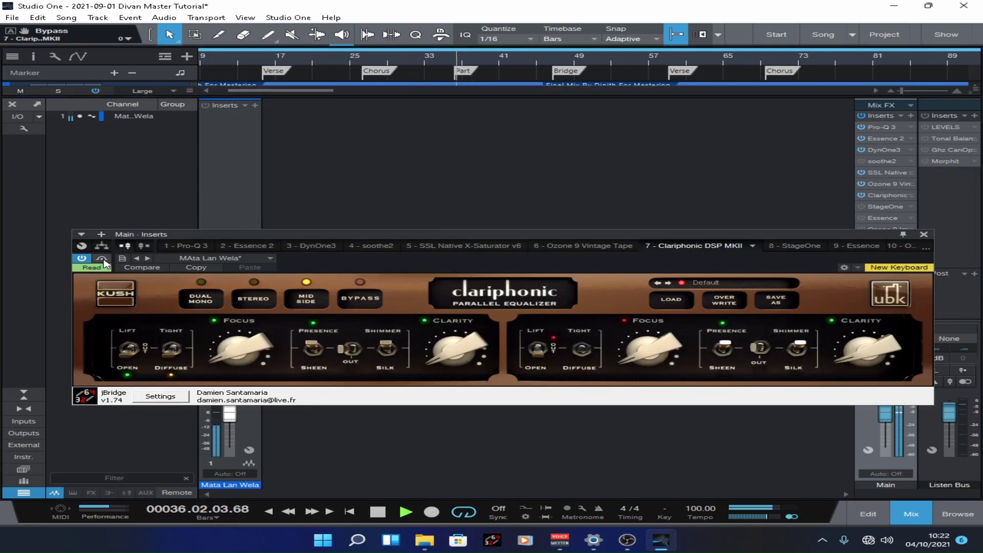
pyautogui.click(104, 261)
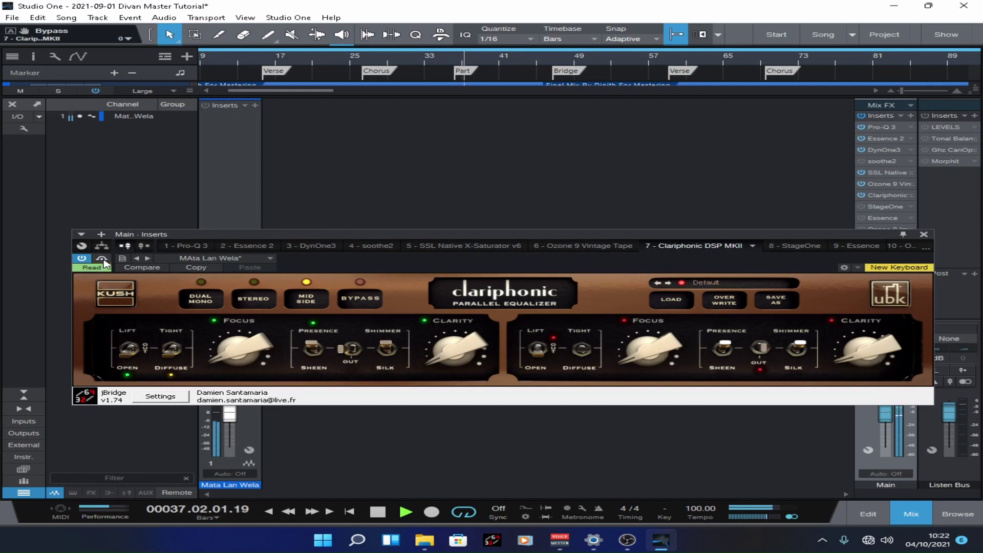
pyautogui.click(924, 234)
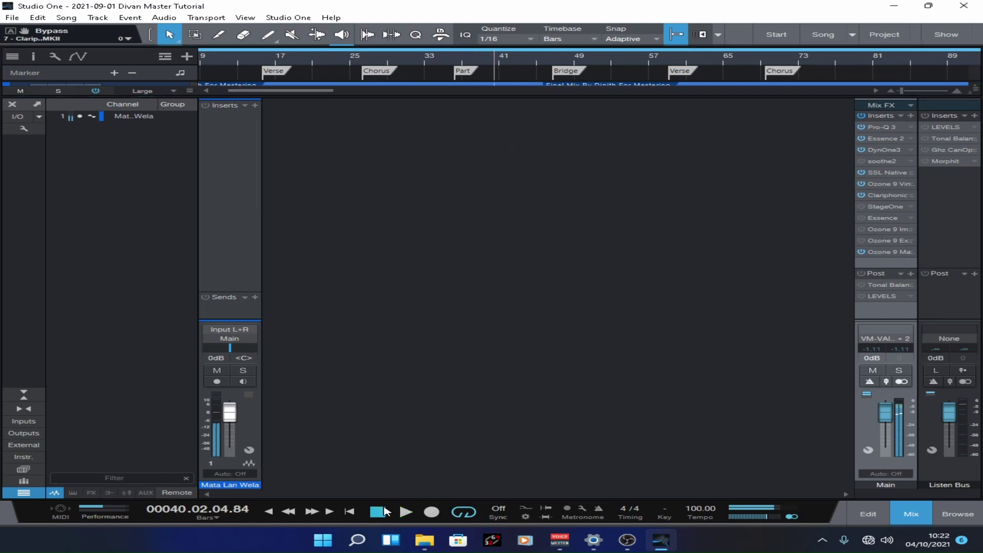
pyautogui.click(381, 515)
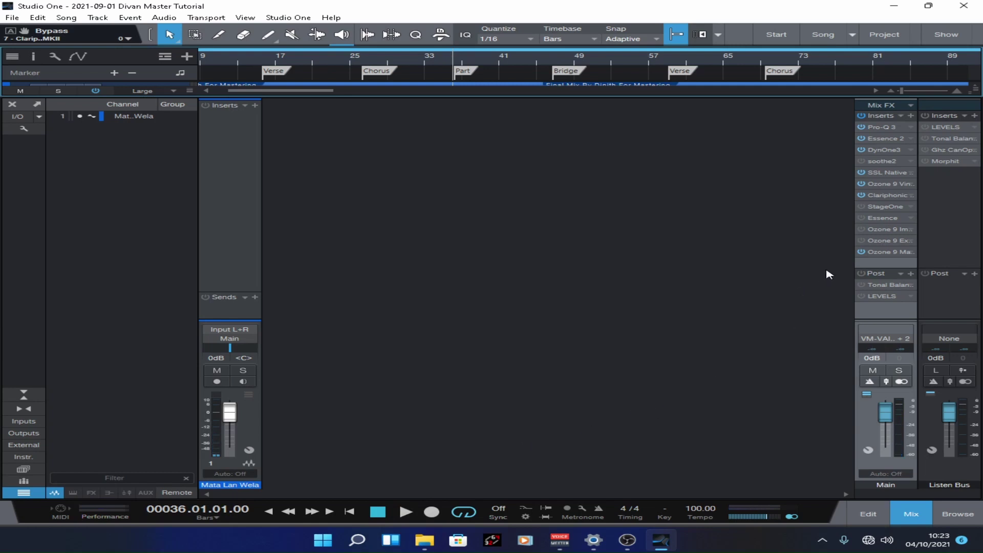
# Open the DMG Audio Essence insert on the Main channel and activate it while playing from the first chorus.
pyautogui.rightClick(879, 221)
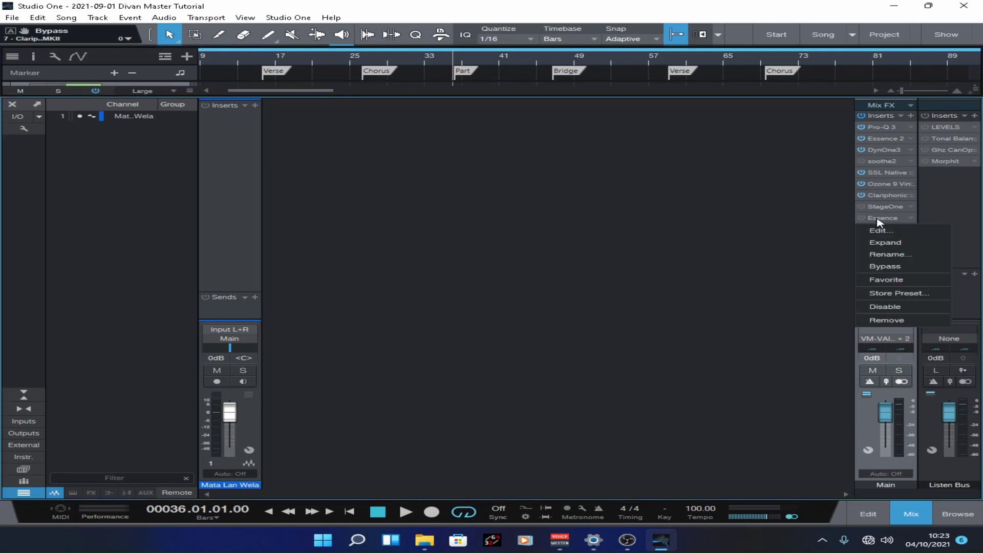
pyautogui.click(881, 227)
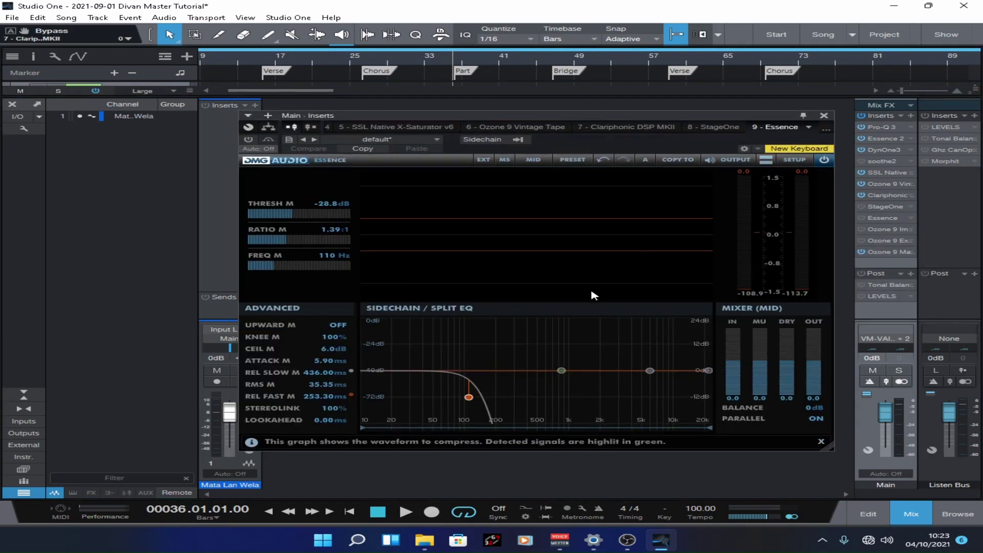
pyautogui.click(367, 60)
pyautogui.press('space')
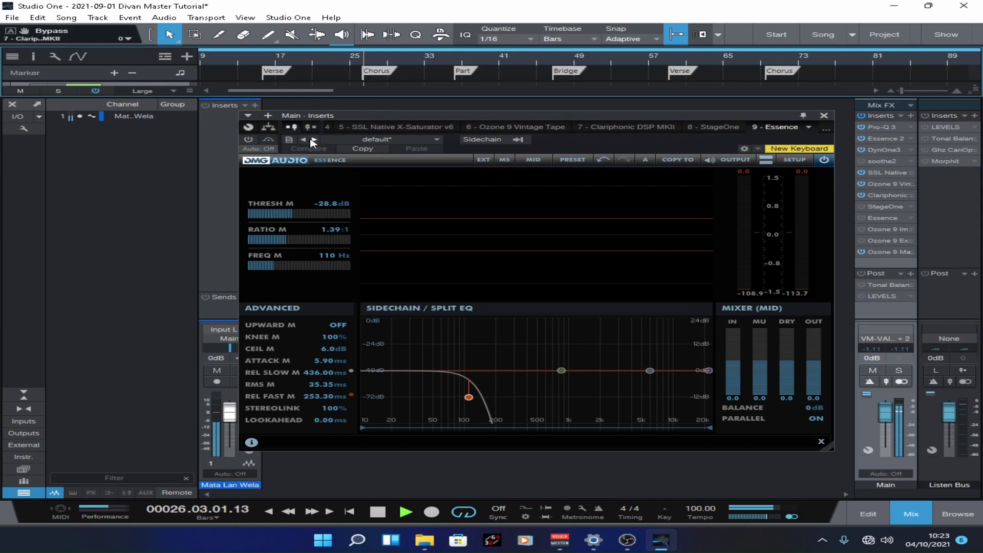
pyautogui.click(250, 141)
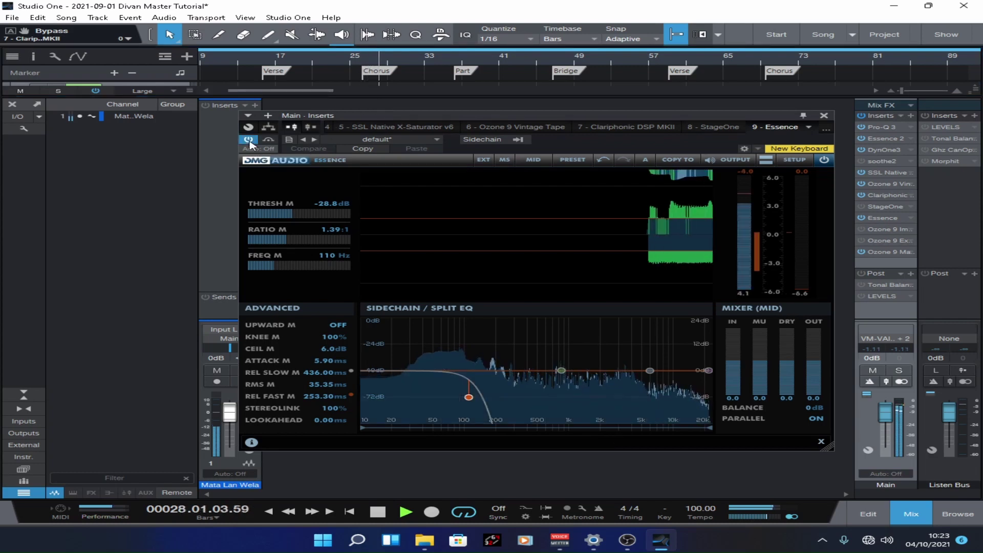
# Set Essence's mid output gain to -0.3 dB and bypass the plug-in for comparison from bar 29.
pyautogui.click(818, 370)
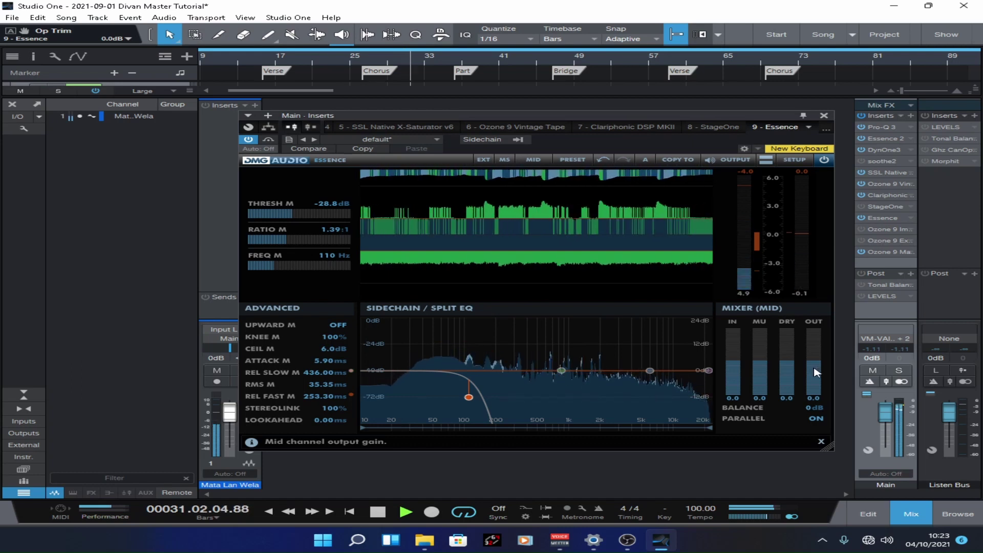
pyautogui.moveTo(818, 370)
pyautogui.mouseDown()
pyautogui.moveTo(817, 407)
pyautogui.moveTo(818, 379)
pyautogui.mouseUp()
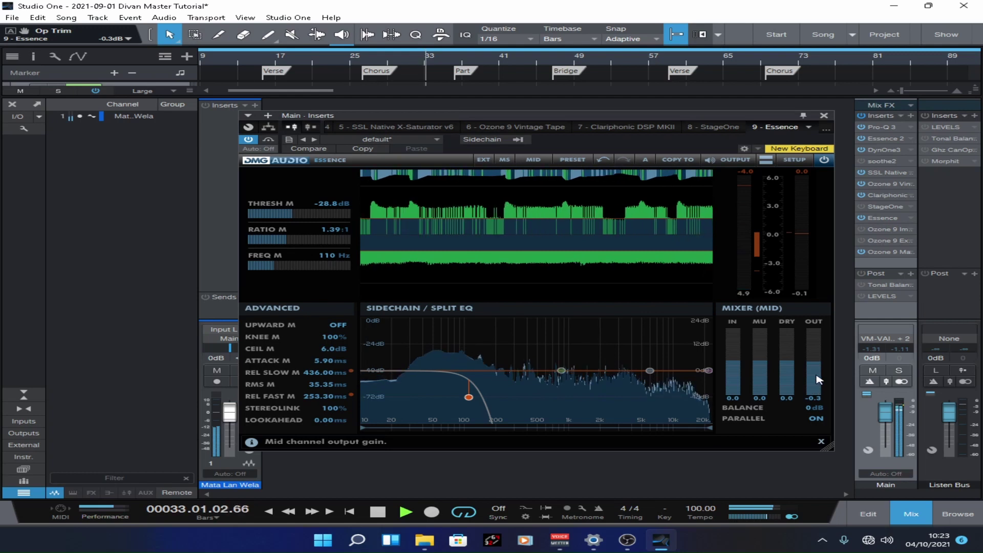
pyautogui.click(384, 57)
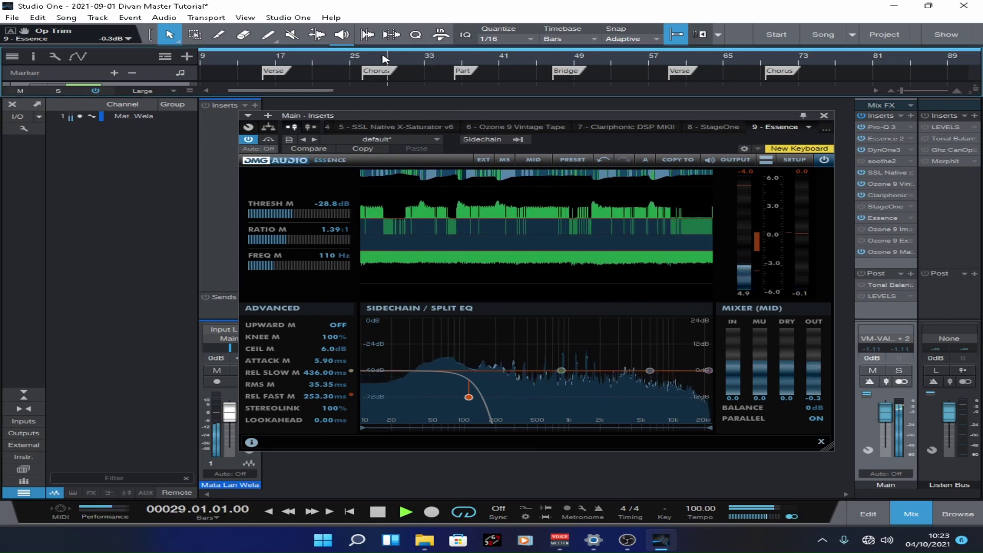
pyautogui.click(269, 142)
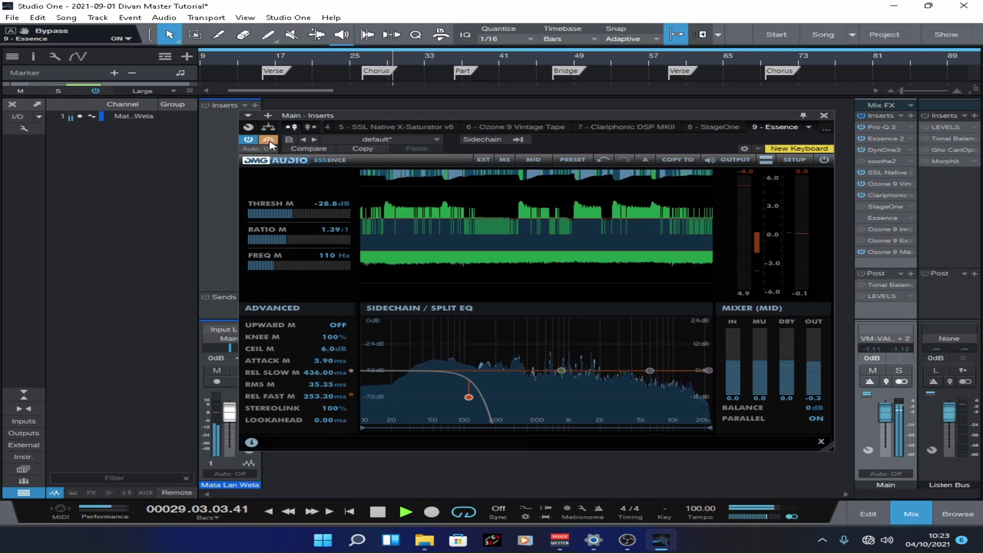
# Set Essence's mid threshold to -28.1 dB and take the plug-in out of bypass.
pyautogui.moveTo(285, 217); pyautogui.dragTo(297, 219)
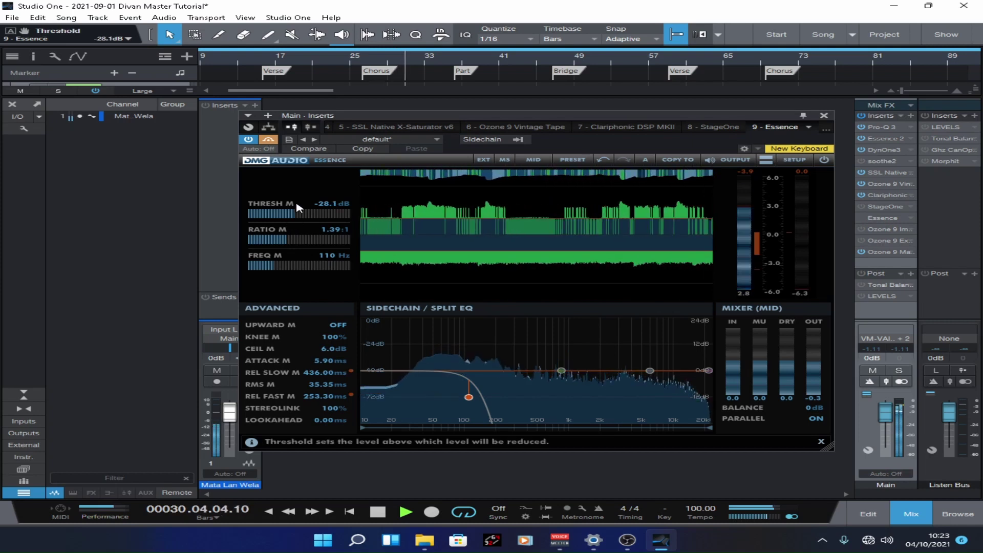
pyautogui.click(271, 142)
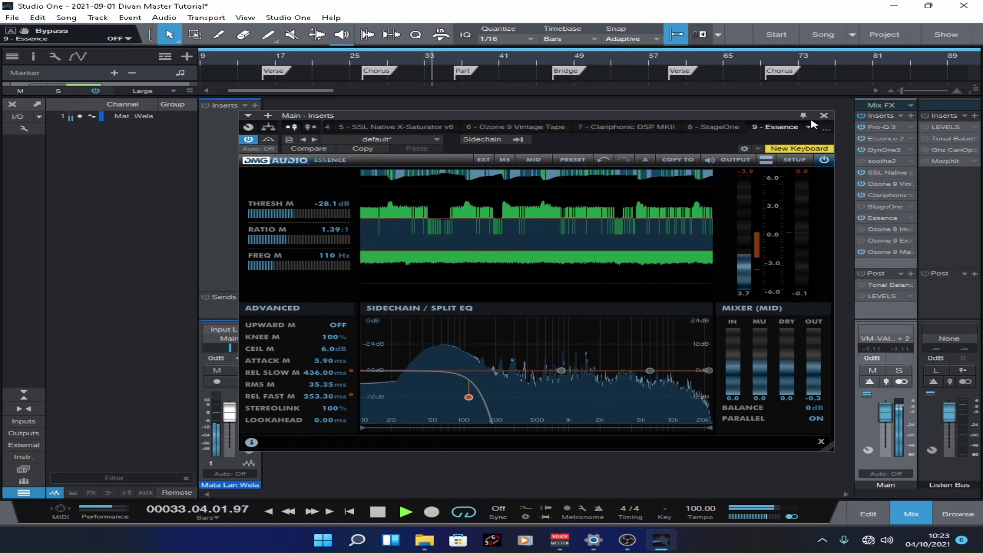
pyautogui.click(11, 17)
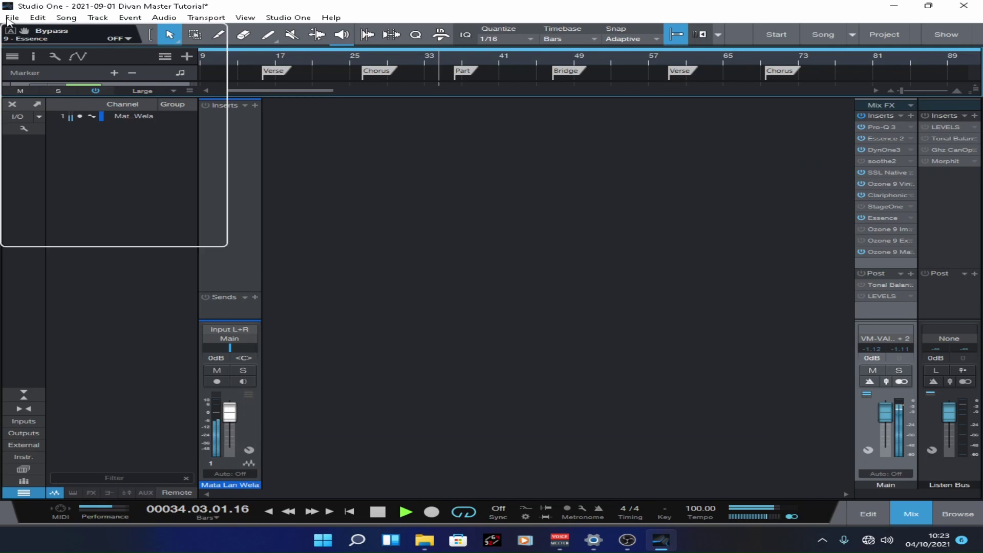
# Save the song, and compare the Main channel's sound with the Essence insert switched off and back on.
pyautogui.click(25, 145)
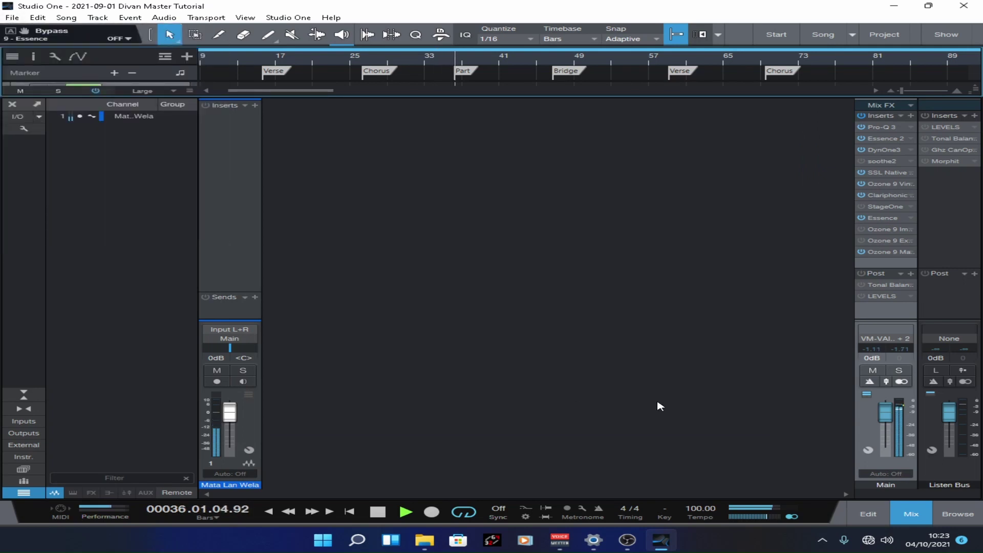
pyautogui.click(861, 218)
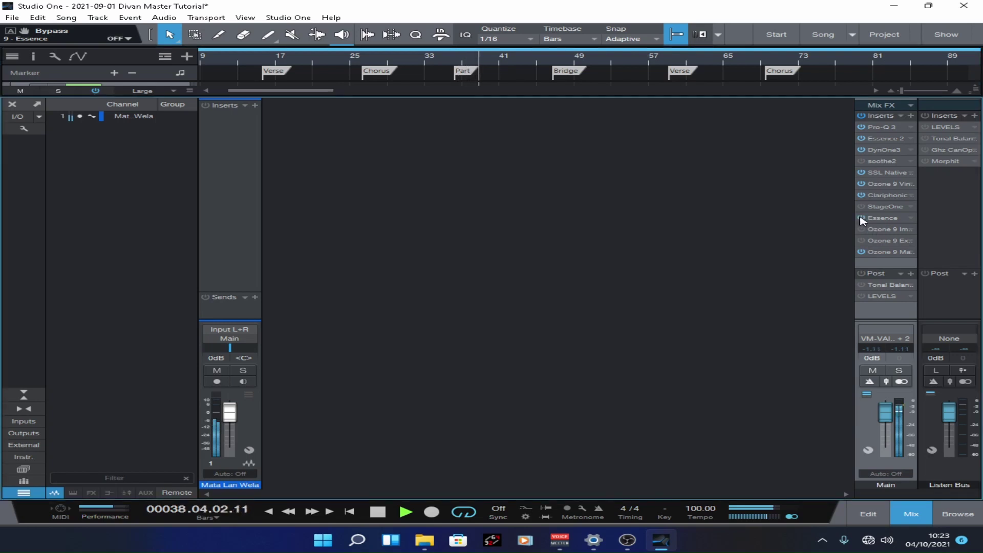
pyautogui.click(862, 219)
# Open the Essence insert on the Main channel, stop playback and close the plug-in window.
pyautogui.rightClick(878, 220)
pyautogui.click(883, 233)
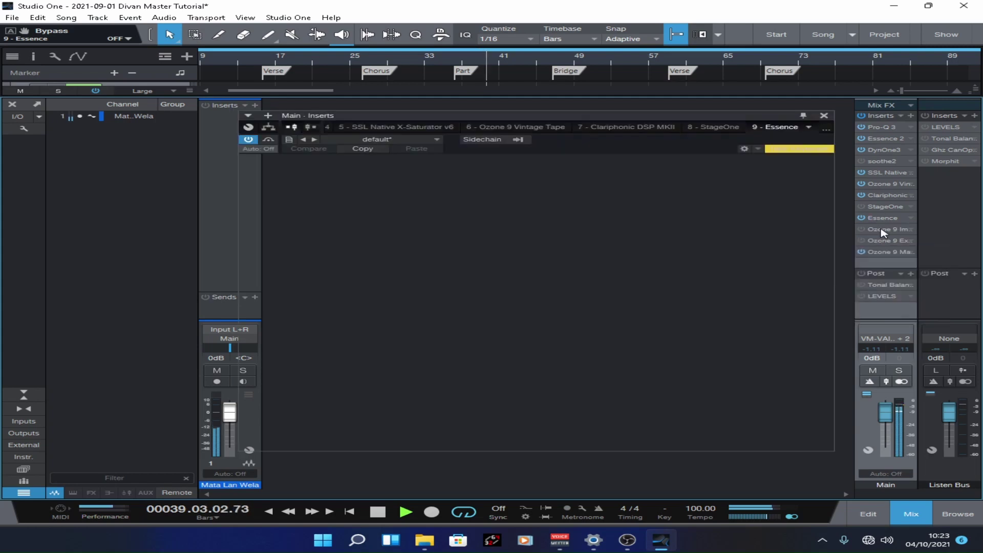
pyautogui.press('space')
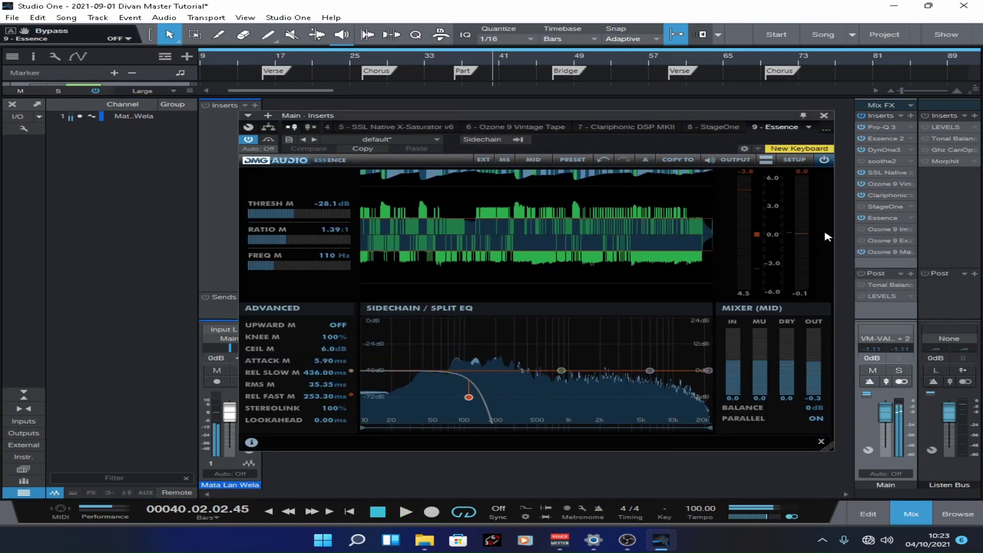
pyautogui.click(824, 115)
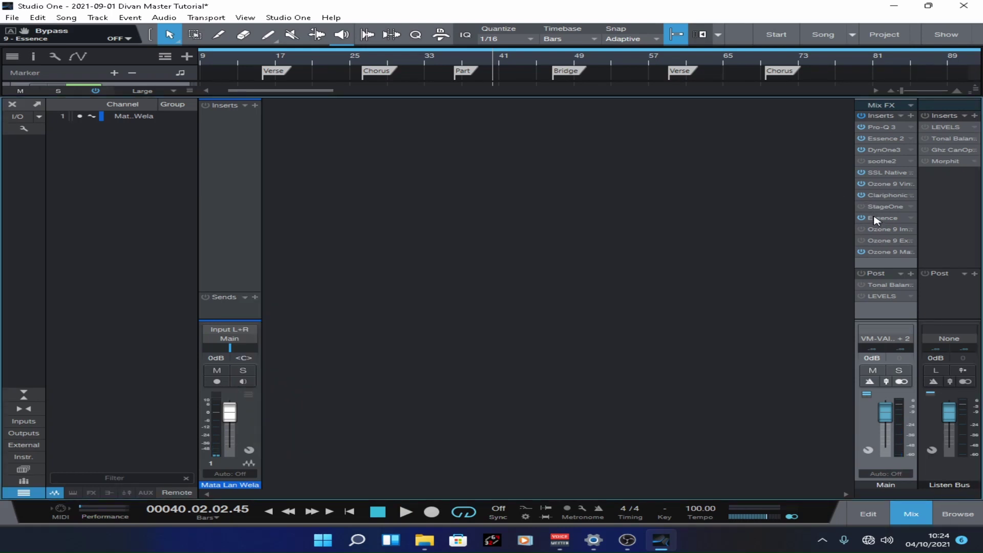
# Place the playback position at bar 39 and save the song.
pyautogui.click(484, 63)
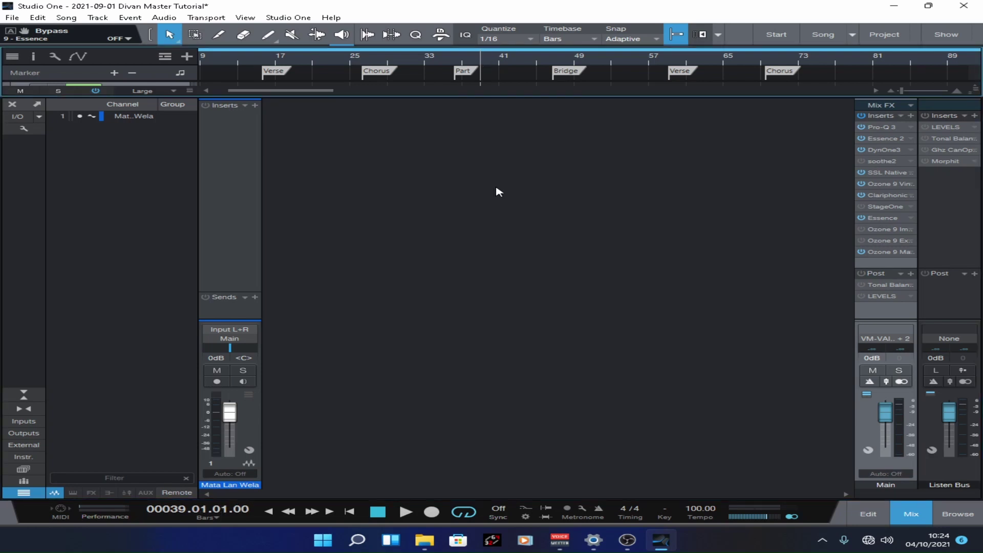
pyautogui.click(14, 18)
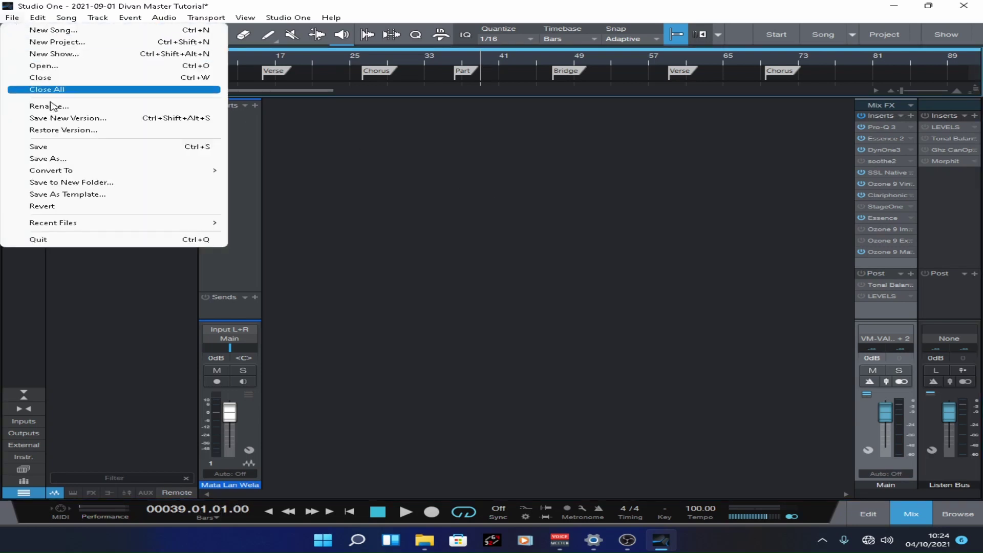
pyautogui.click(54, 147)
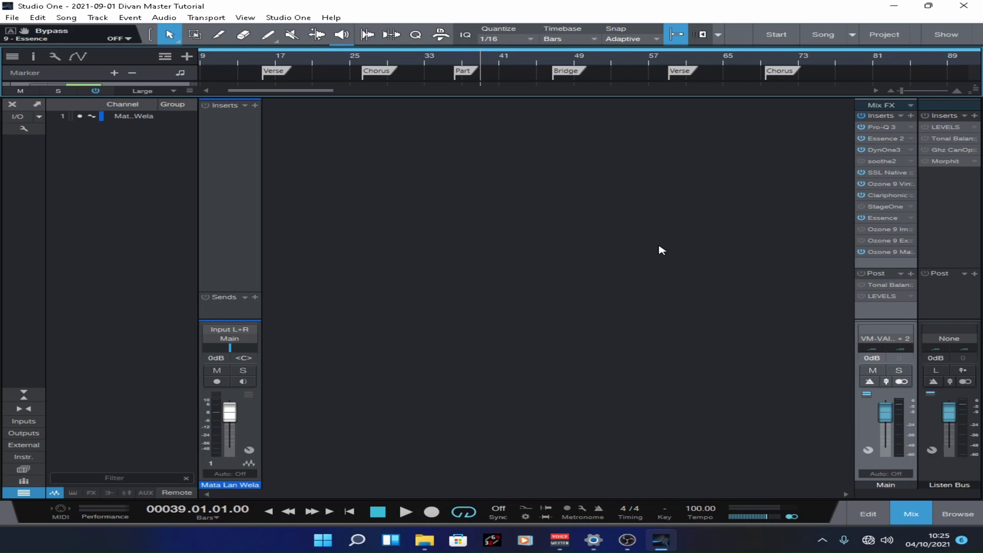
# Reopen the Essence insert to view its side channel settings, and return to the mid settings.
pyautogui.rightClick(883, 221)
pyautogui.click(880, 229)
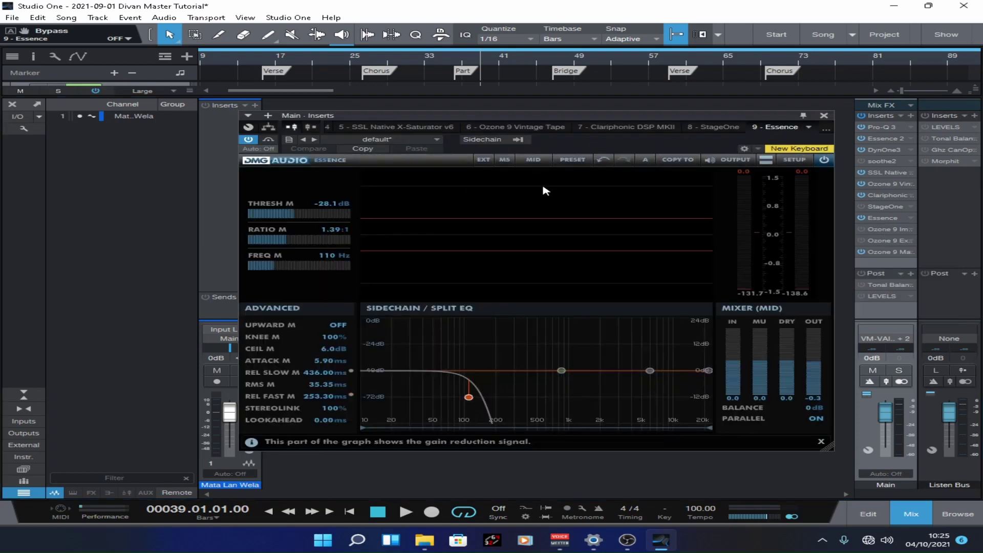
pyautogui.click(537, 161)
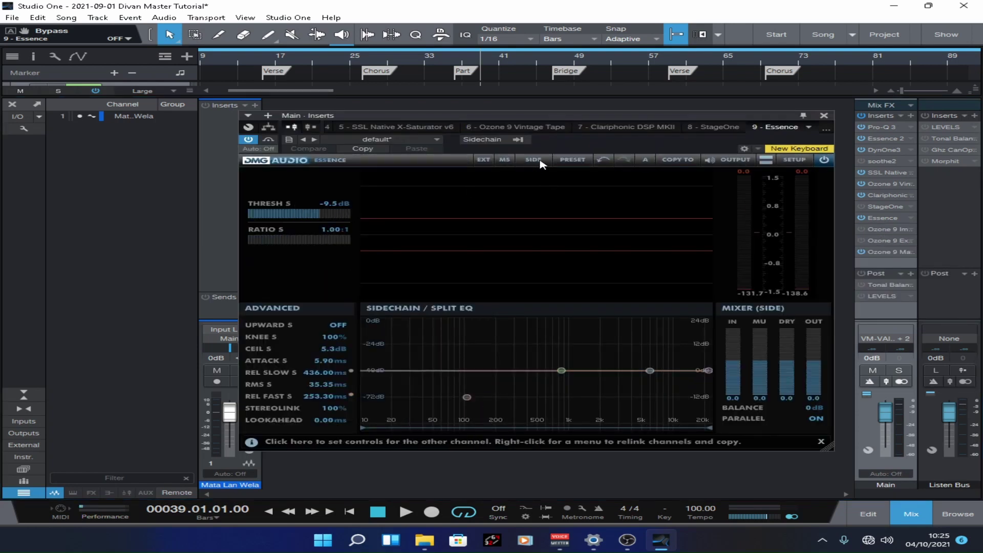
pyautogui.click(534, 160)
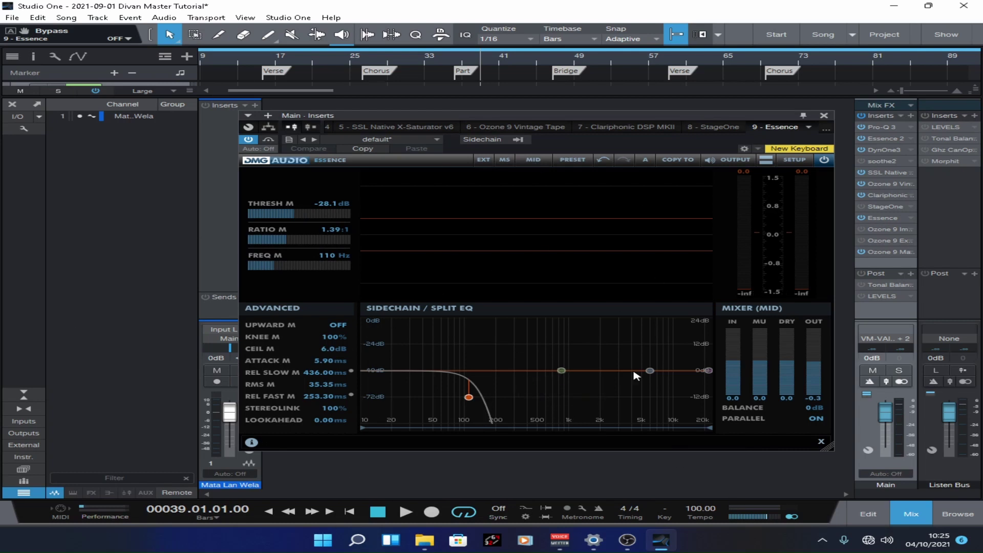
# Play the song from bar 37, comparing the sound with Essence bypassed and active.
pyautogui.click(466, 62)
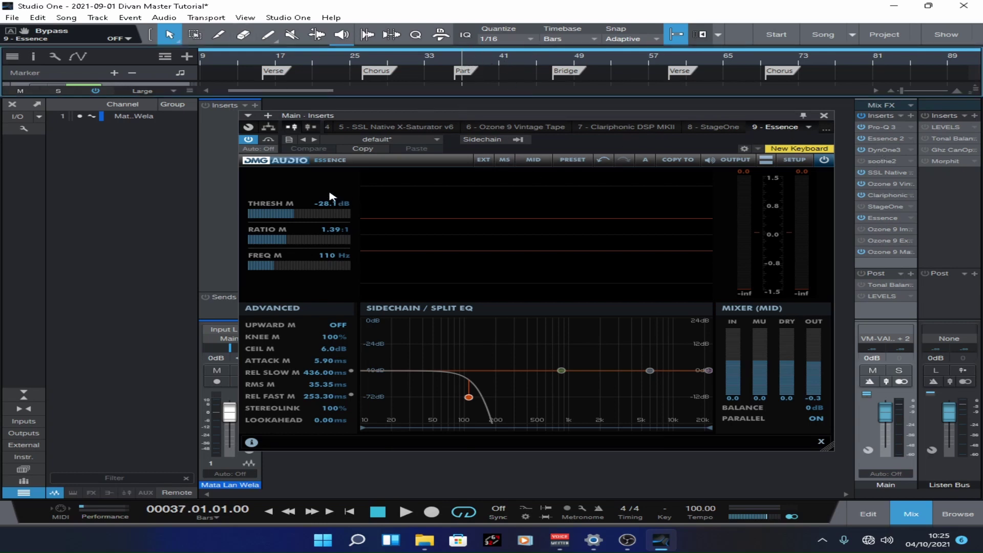
pyautogui.click(405, 511)
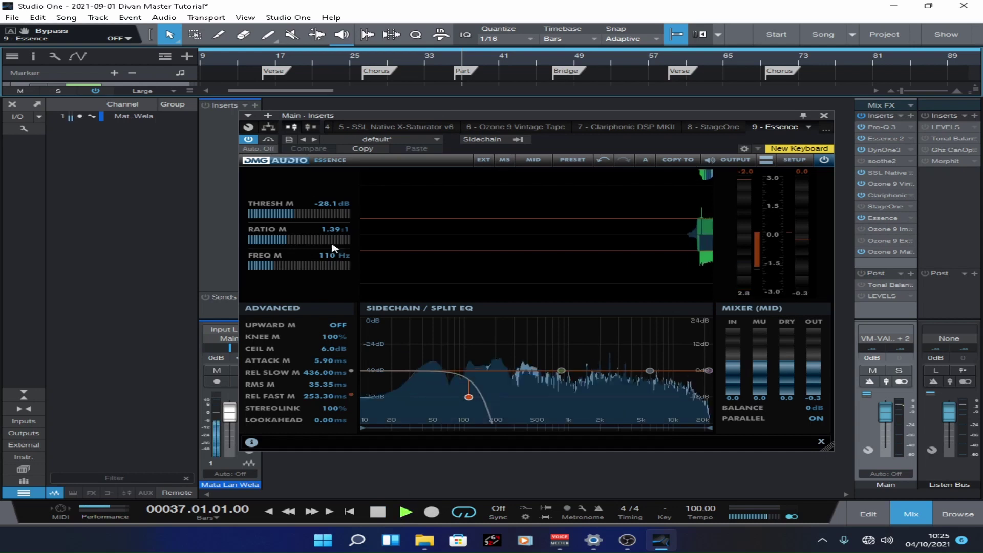
pyautogui.click(266, 143)
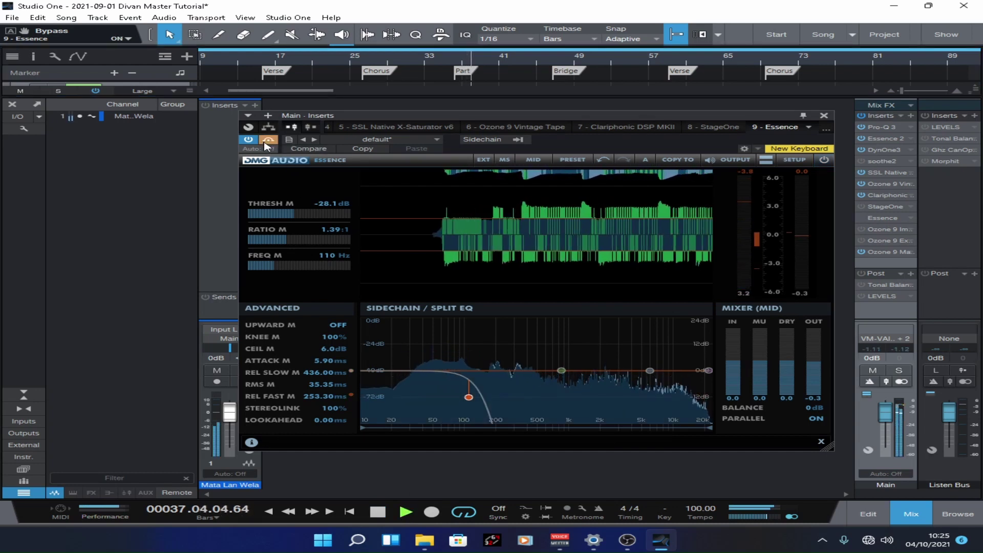
pyautogui.click(266, 144)
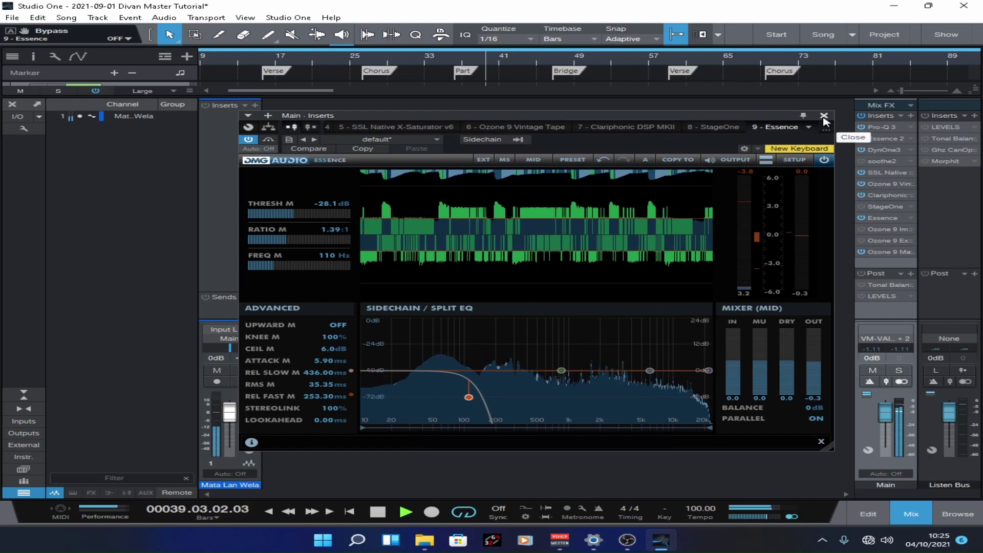
# Close Essence, and activate and open the Ozone 9 Imager insert on the Main channel.
pyautogui.click(865, 210)
pyautogui.click(863, 228)
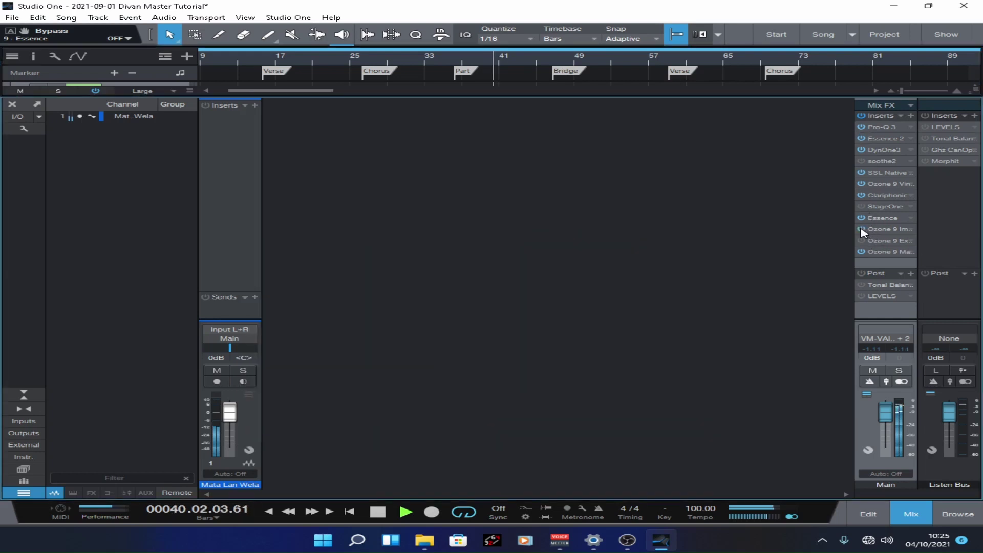
pyautogui.rightClick(888, 233)
pyautogui.click(891, 240)
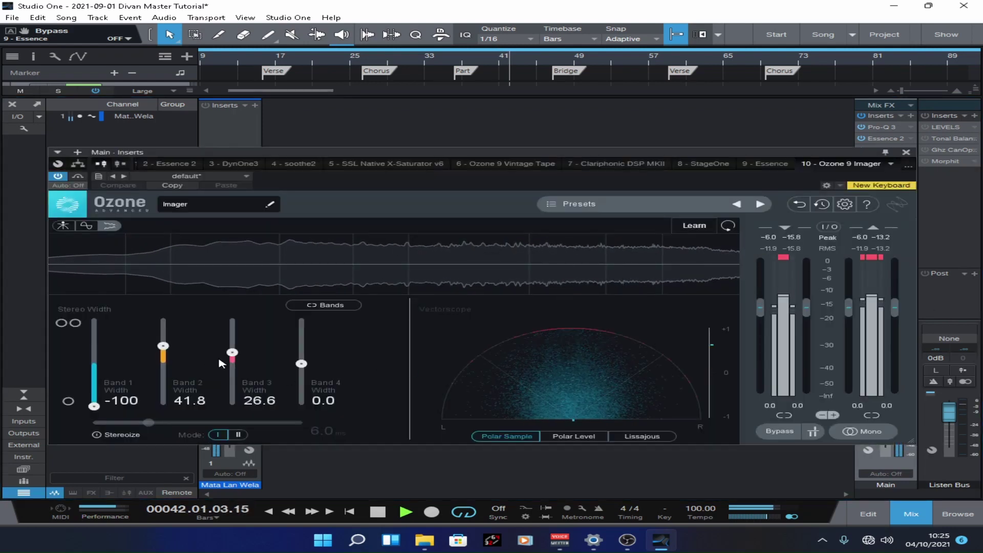
# Set the Imager's stereo width to 32.9 for band 2, -15.2 for band 4 and 24.1 for band 3.
pyautogui.moveTo(163, 347); pyautogui.dragTo(163, 349)
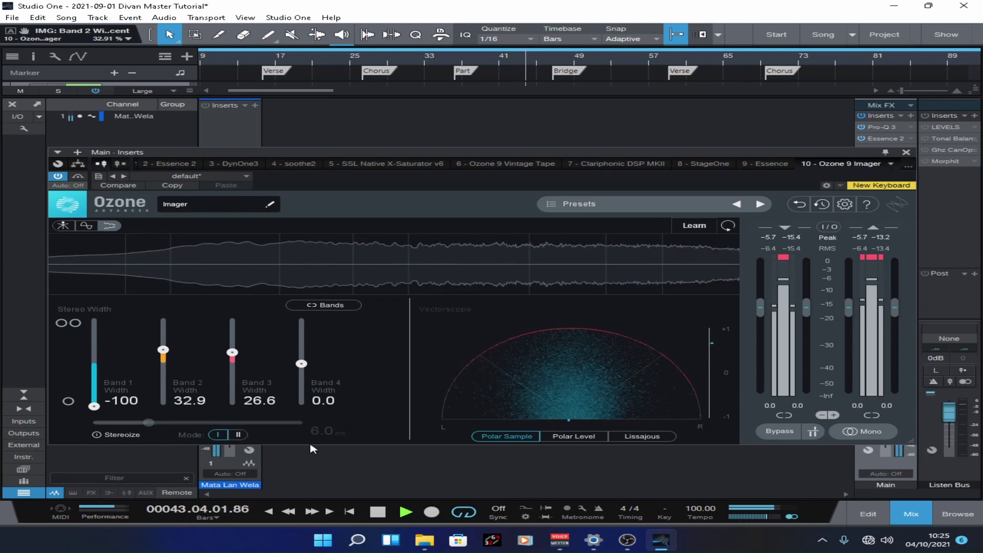
pyautogui.moveTo(302, 364); pyautogui.dragTo(303, 374)
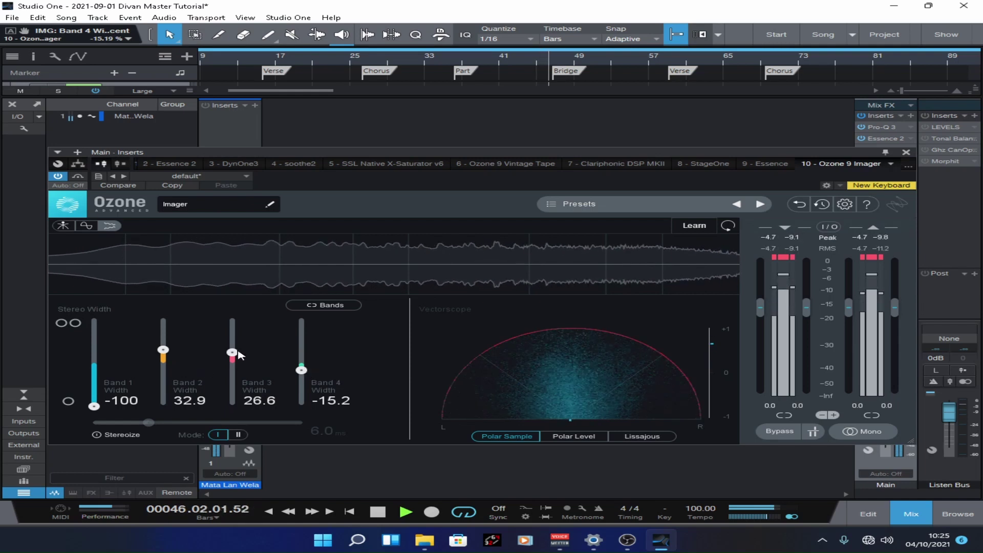
pyautogui.moveTo(235, 352); pyautogui.dragTo(236, 356)
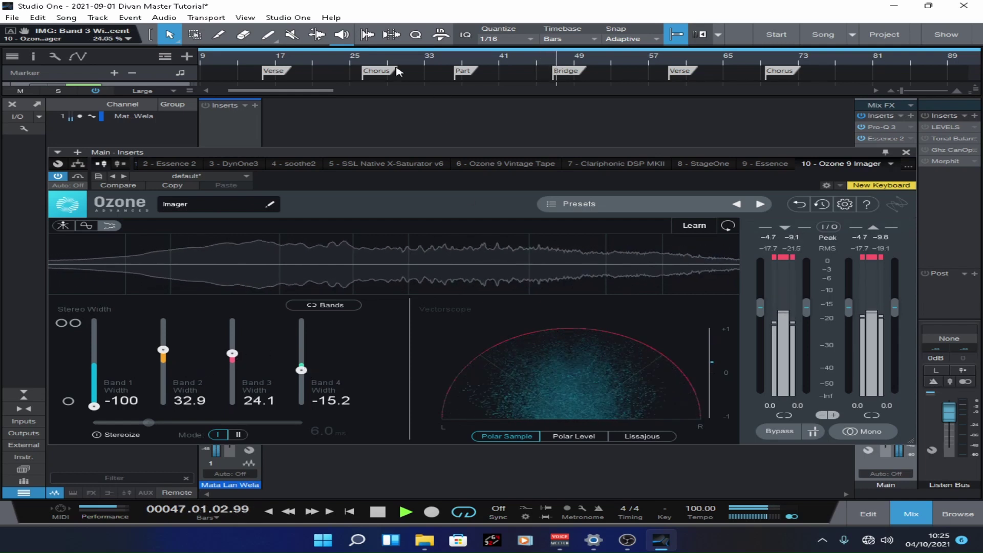
# Replay the first chorus from about bar 26, comparing the sound with the Imager bypassed and active.
pyautogui.click(358, 58)
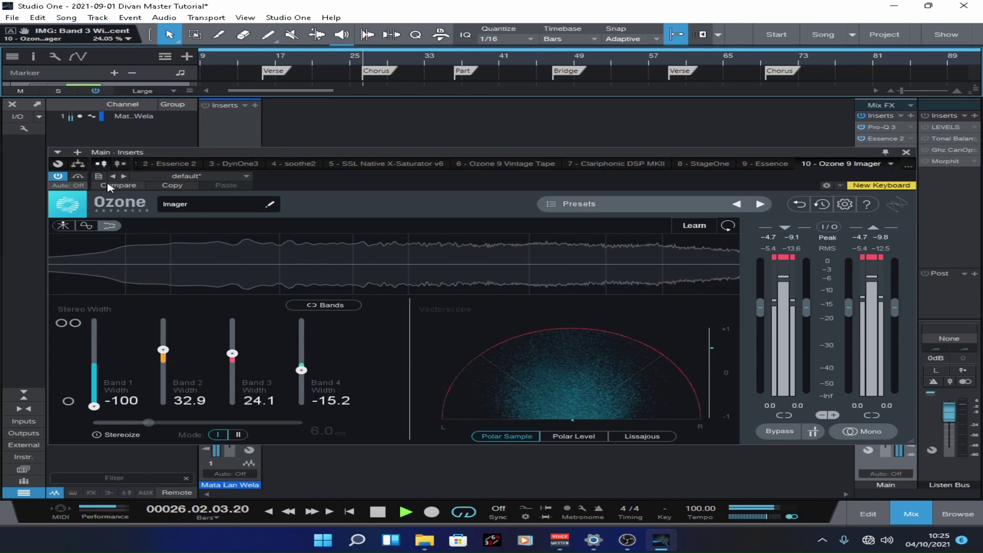
pyautogui.click(78, 177)
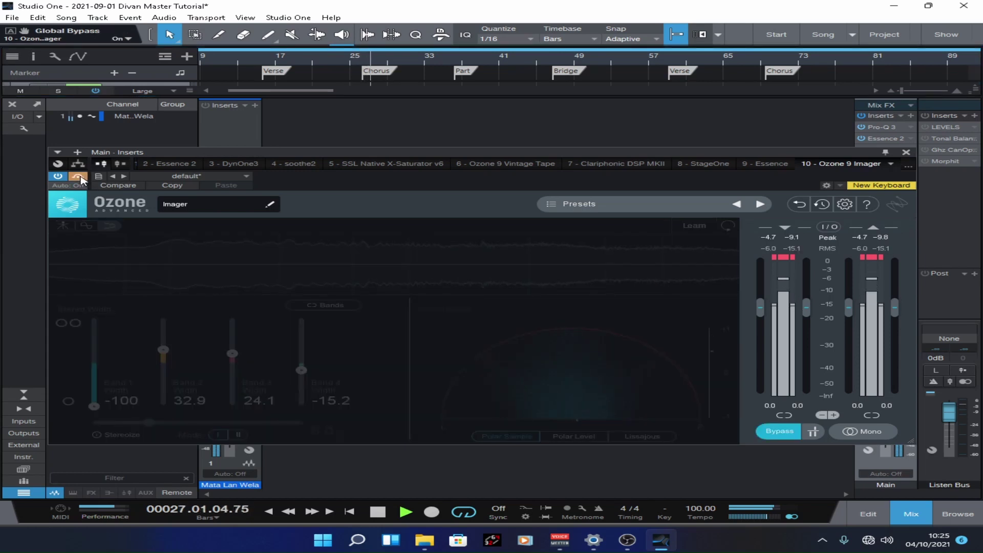
pyautogui.click(79, 177)
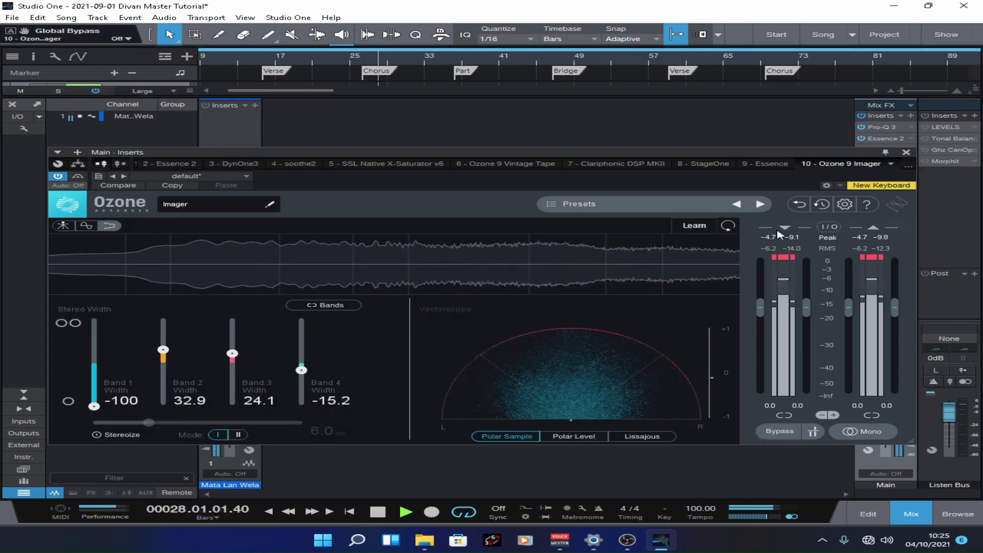
# Set the Imager's band 2 width to 24.1 and band 3 to 19.0, reset band 4 to 0.0, and save the song.
pyautogui.moveTo(165, 352); pyautogui.dragTo(166, 356)
pyautogui.moveTo(234, 355); pyautogui.dragTo(235, 358)
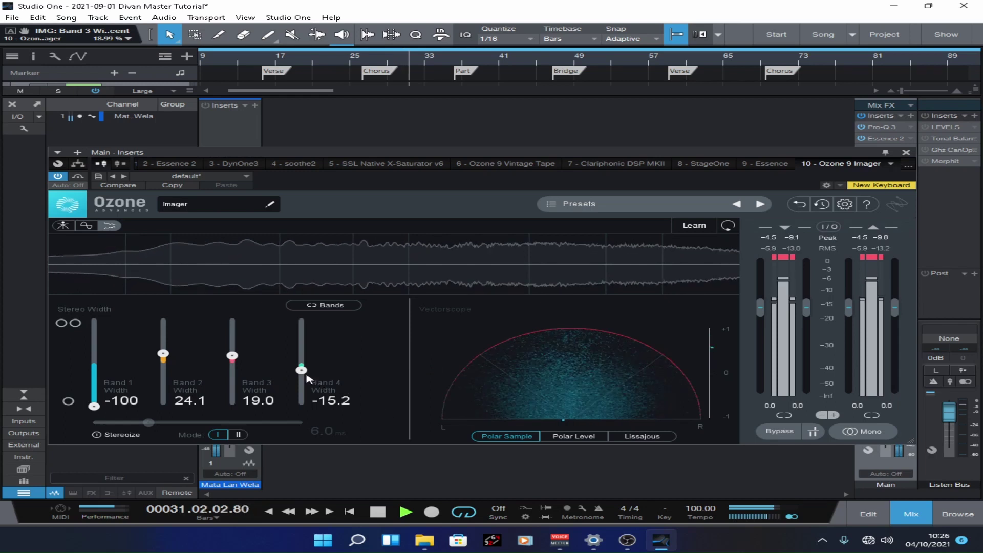
pyautogui.moveTo(302, 369); pyautogui.dragTo(302, 407)
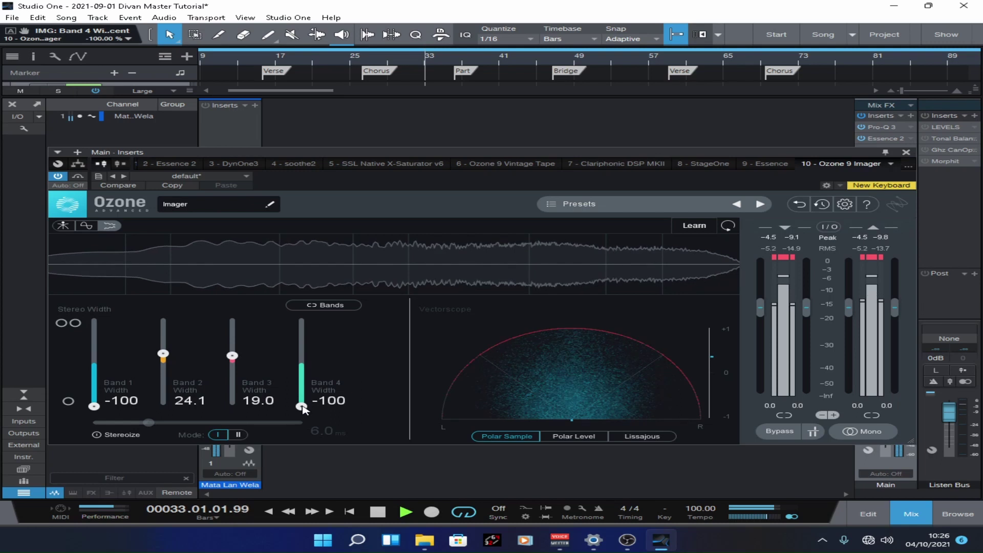
pyautogui.doubleClick(302, 407)
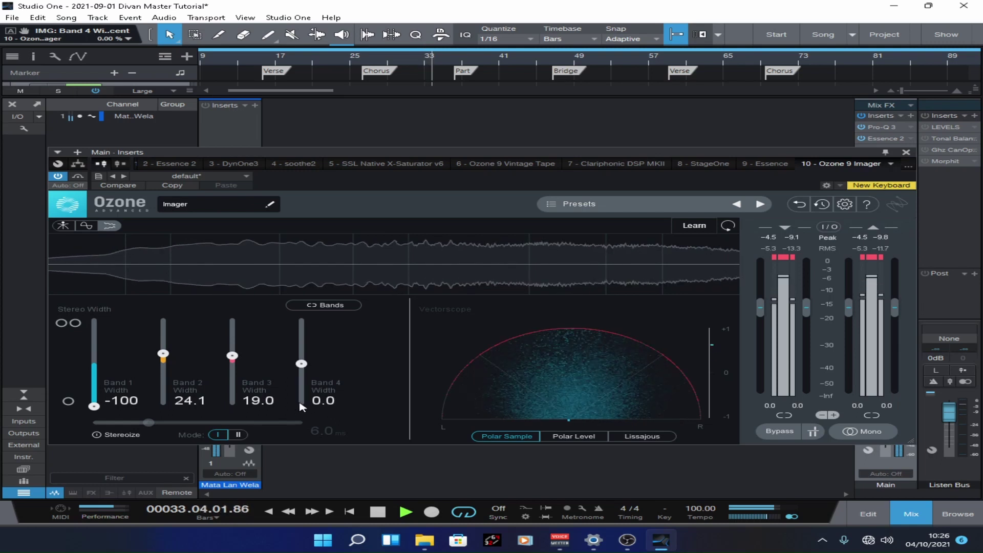
pyautogui.hotkey('ctrl', 's')
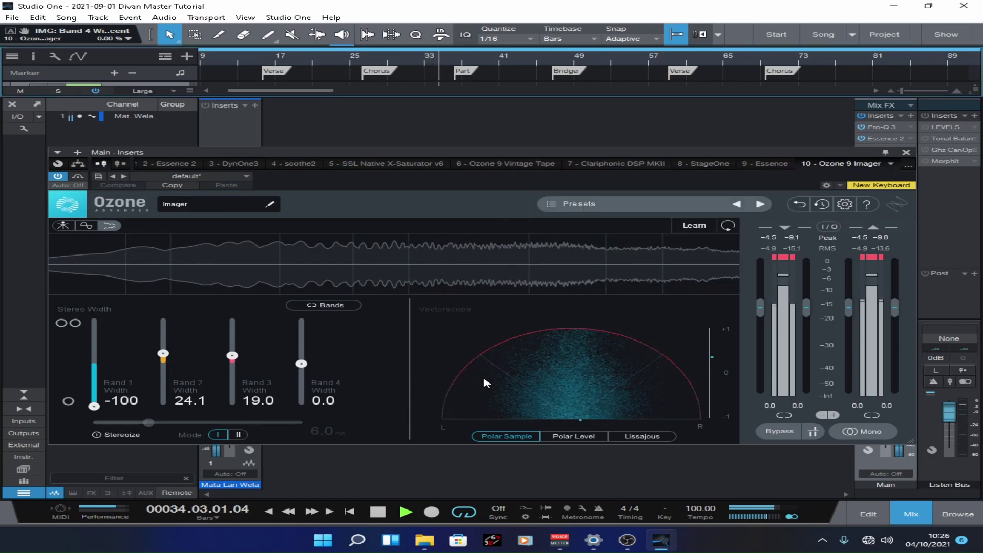
# Compare the playing mix with the Imager bypassed and active, and save the song.
pyautogui.click(77, 178)
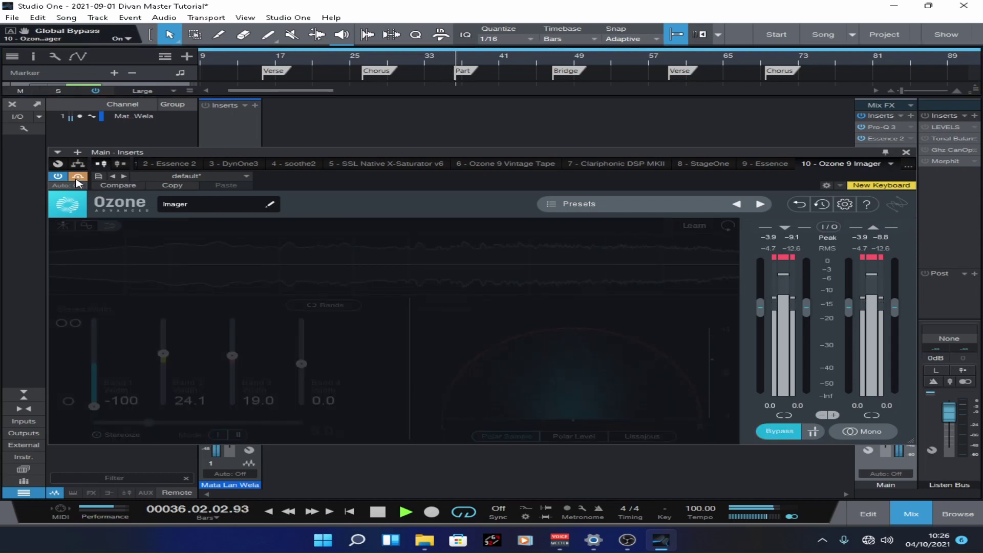
pyautogui.click(78, 179)
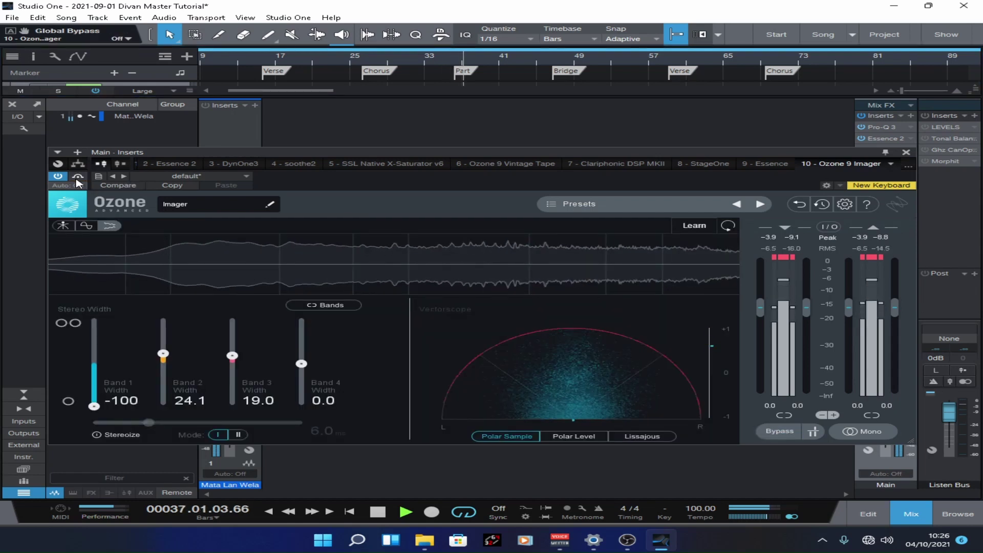
pyautogui.hotkey('ctrl', 's')
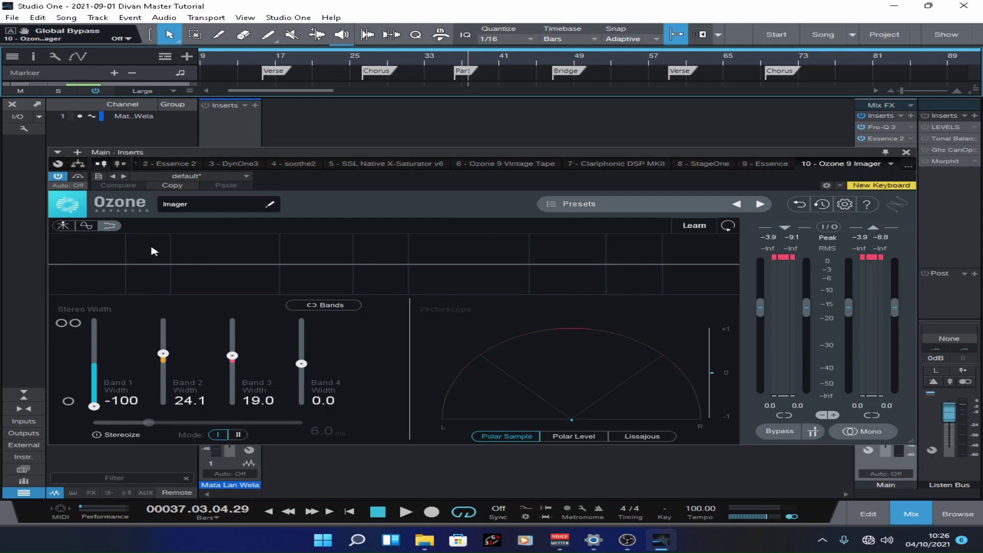
# Close the Imager and replay from bar 26, comparing the sound with its insert switched off and back on.
pyautogui.click(906, 153)
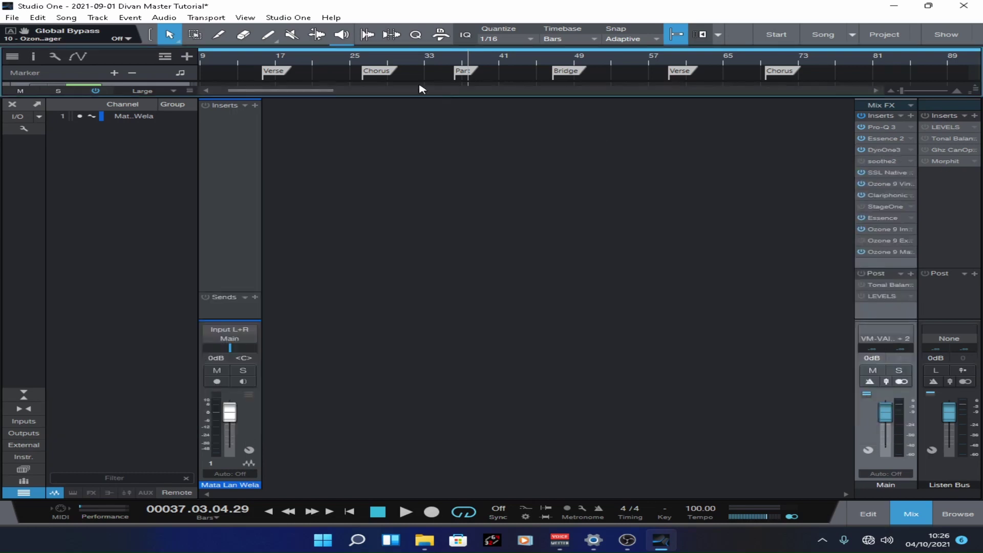
pyautogui.click(362, 63)
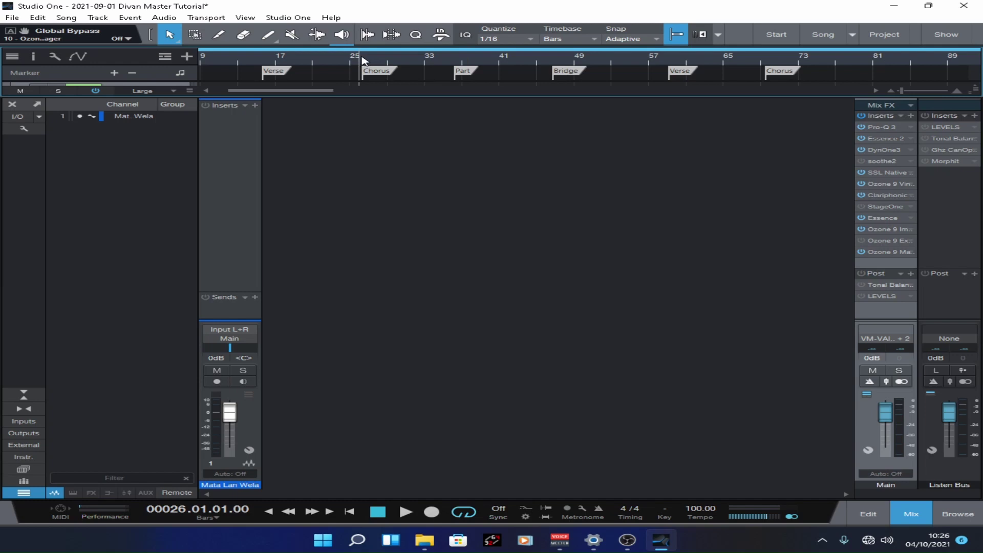
pyautogui.press('space')
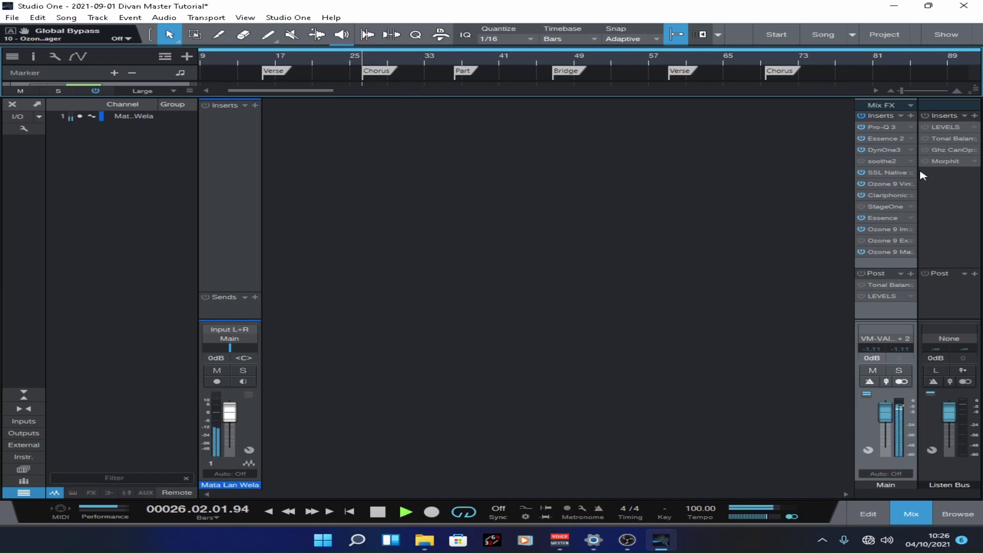
pyautogui.click(862, 234)
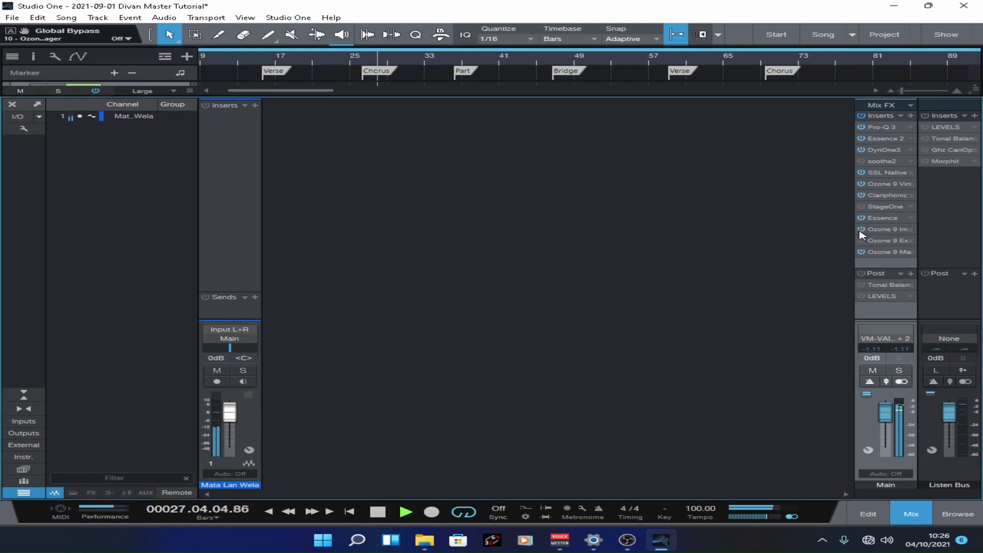
pyautogui.click(861, 232)
# Activate and open the Ozone 9 Exciter insert on the Main channel.
pyautogui.rightClick(881, 244)
pyautogui.click(884, 255)
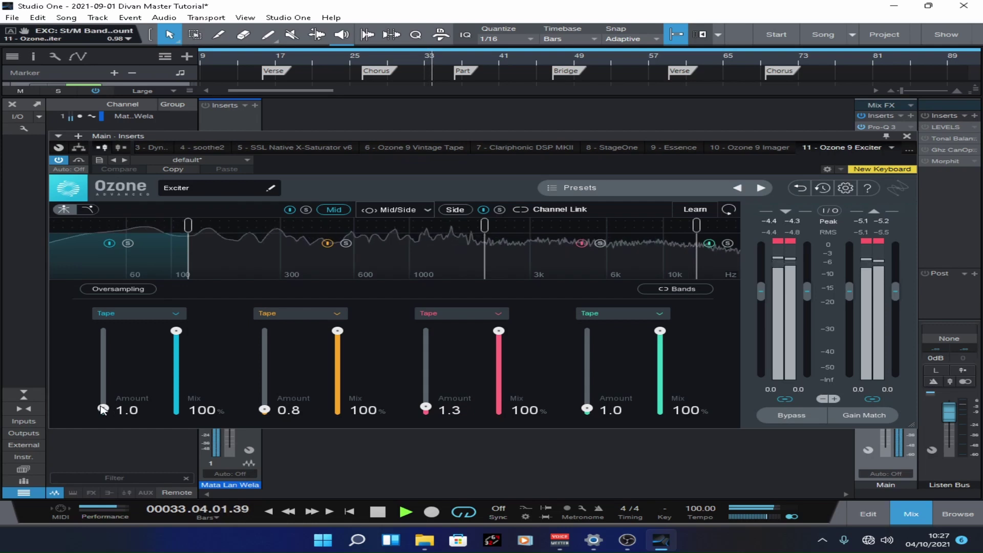
# Set the Exciter's band 1 amount on the Mid channel to 1.2 and show the Side channel's settings.
pyautogui.scroll(1, 103, 409)
pyautogui.scroll(3, 103, 408)
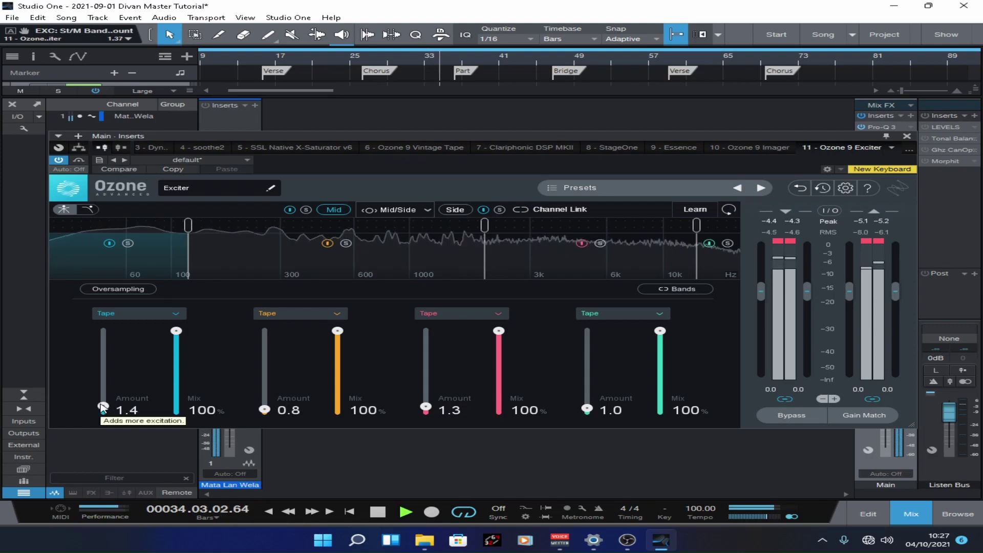
pyautogui.scroll(-2, 103, 408)
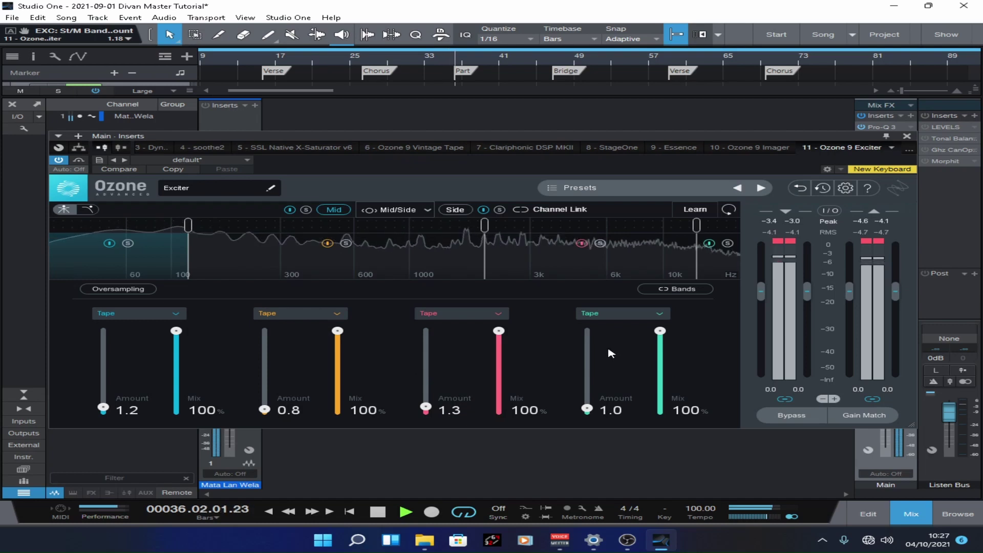
pyautogui.click(458, 211)
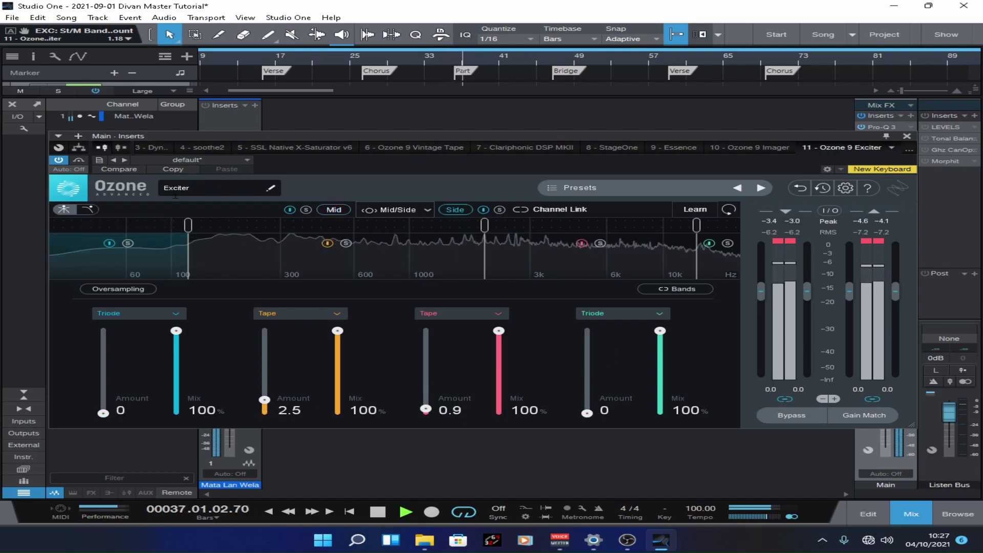
# Compare the playing mix with the Exciter bypassed and active, close the plug-in and save the song.
pyautogui.click(79, 161)
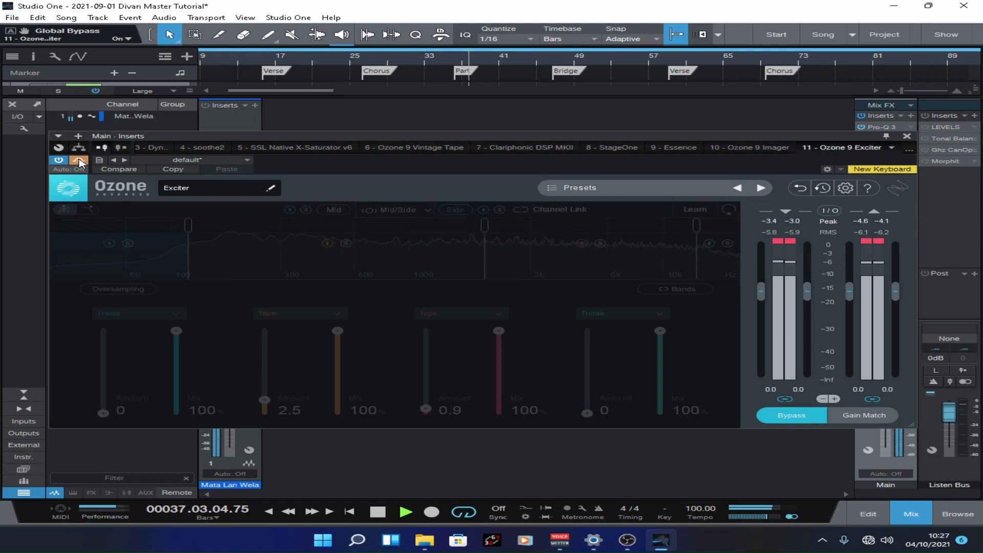
pyautogui.click(78, 161)
pyautogui.click(907, 136)
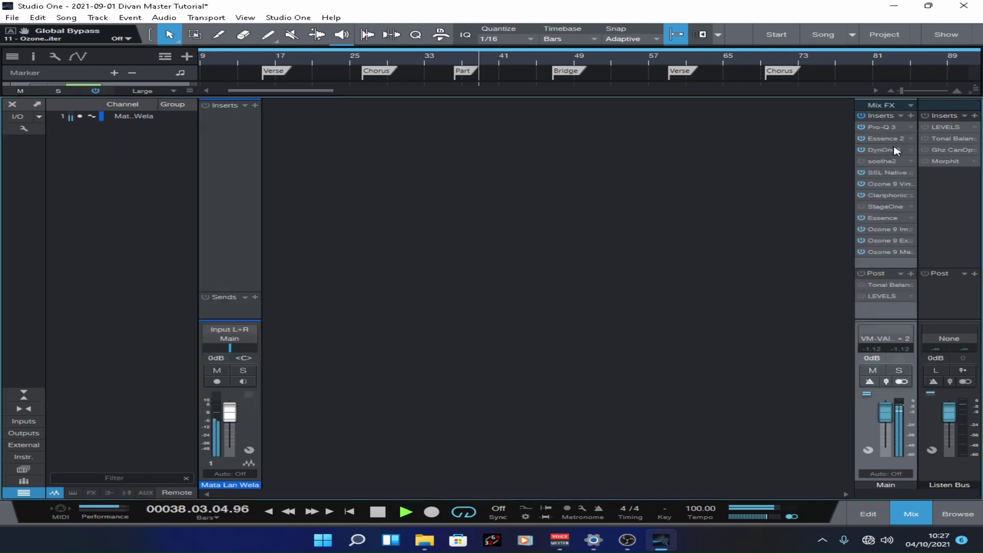
pyautogui.hotkey('ctrl', 's')
# Reopen the Exciter from the Main channel, set its Side band 2 amount to 1.0, and save the song.
pyautogui.click(863, 240)
pyautogui.rightClick(864, 245)
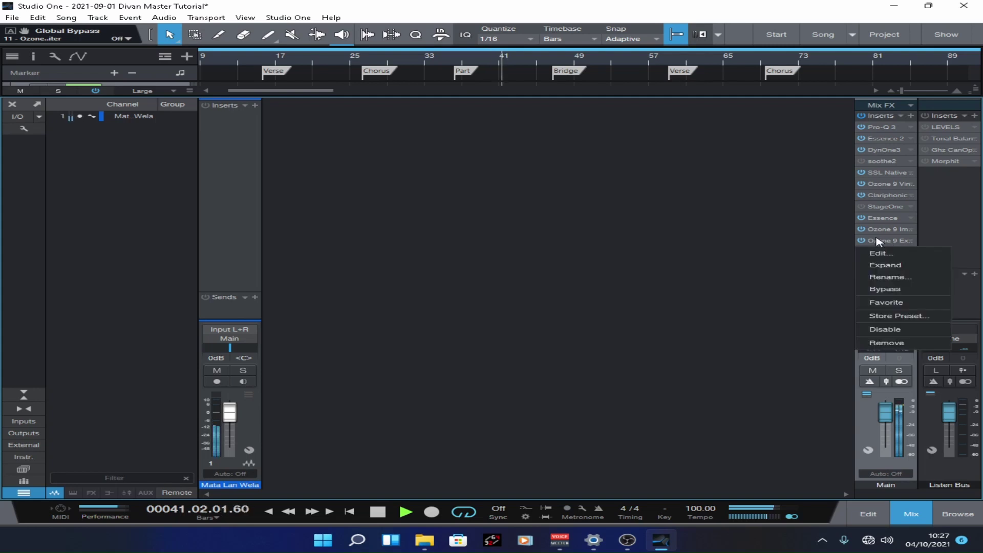
pyautogui.click(876, 252)
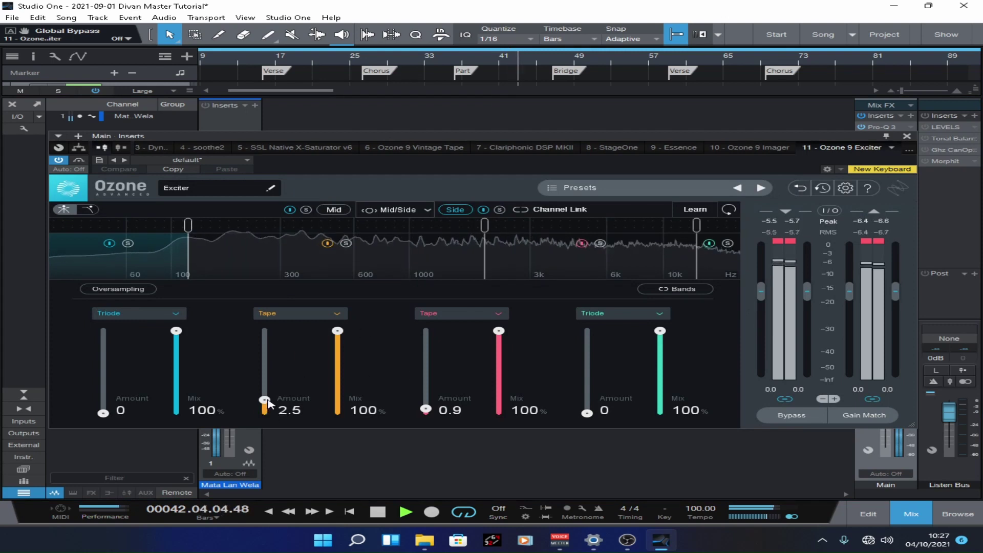
pyautogui.moveTo(264, 401); pyautogui.dragTo(266, 407)
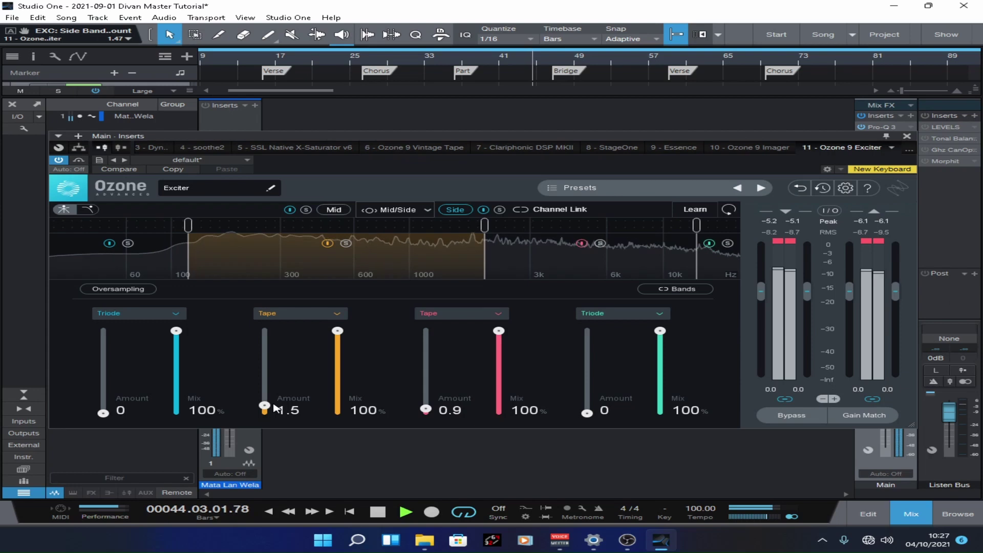
pyautogui.moveTo(264, 406); pyautogui.dragTo(265, 408)
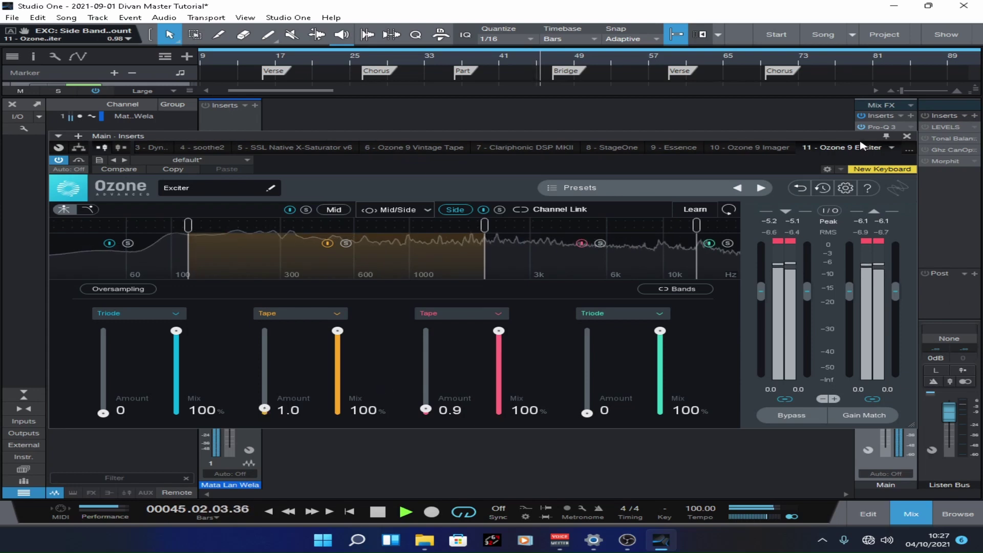
pyautogui.click(907, 135)
pyautogui.hotkey('ctrl', 's')
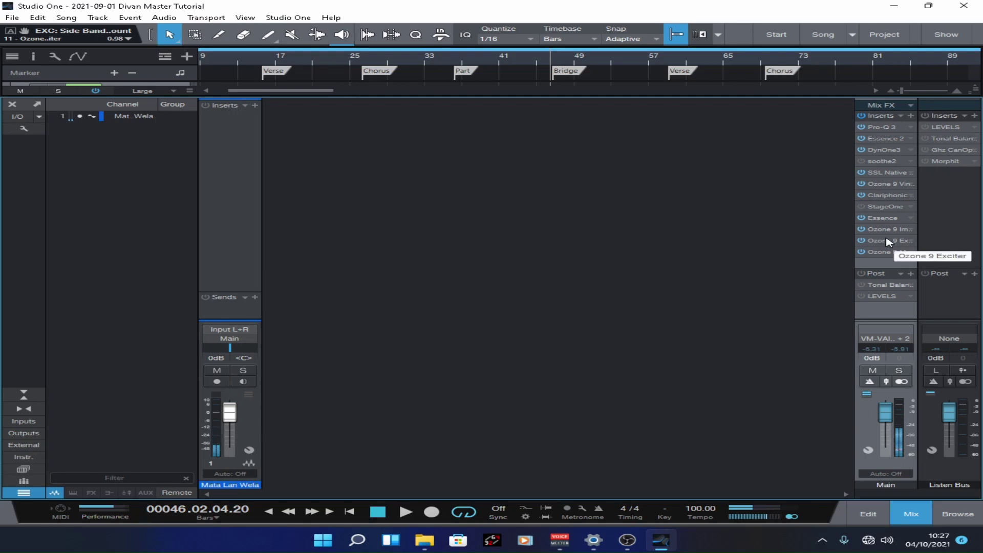
# Switch off the Exciter insert on the Main channel and save the song with the playhead at bar 17.
pyautogui.rightClick(884, 260)
pyautogui.press('Escape')
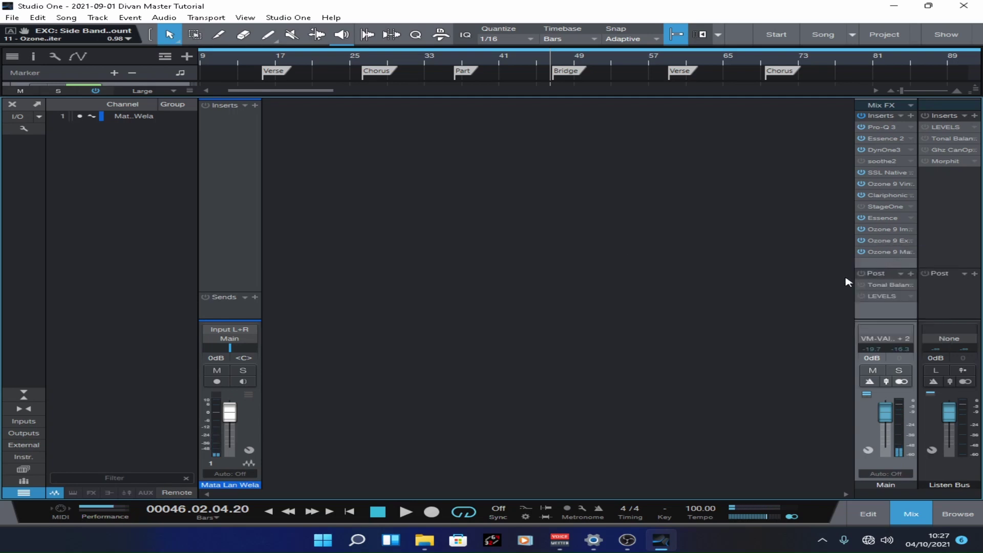
pyautogui.click(885, 240)
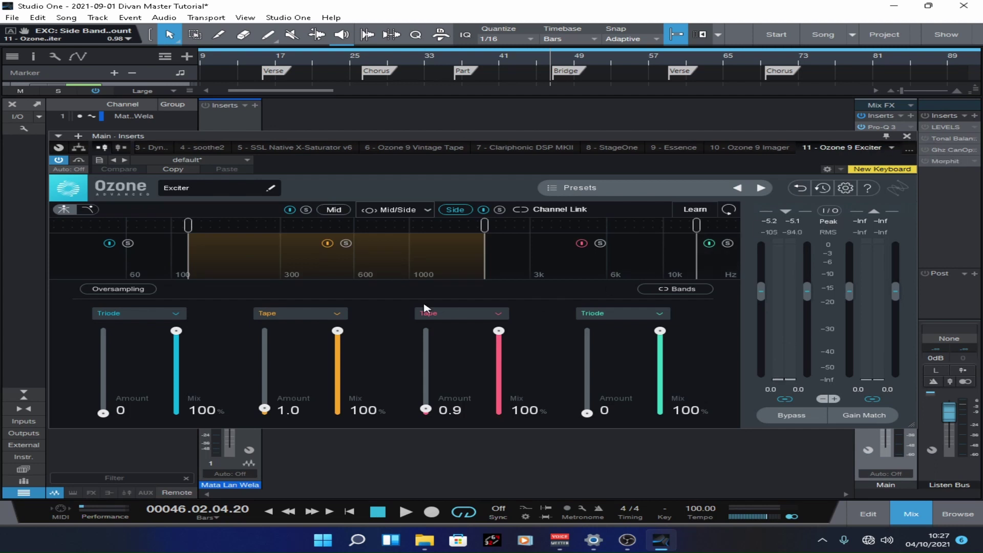
pyautogui.click(907, 136)
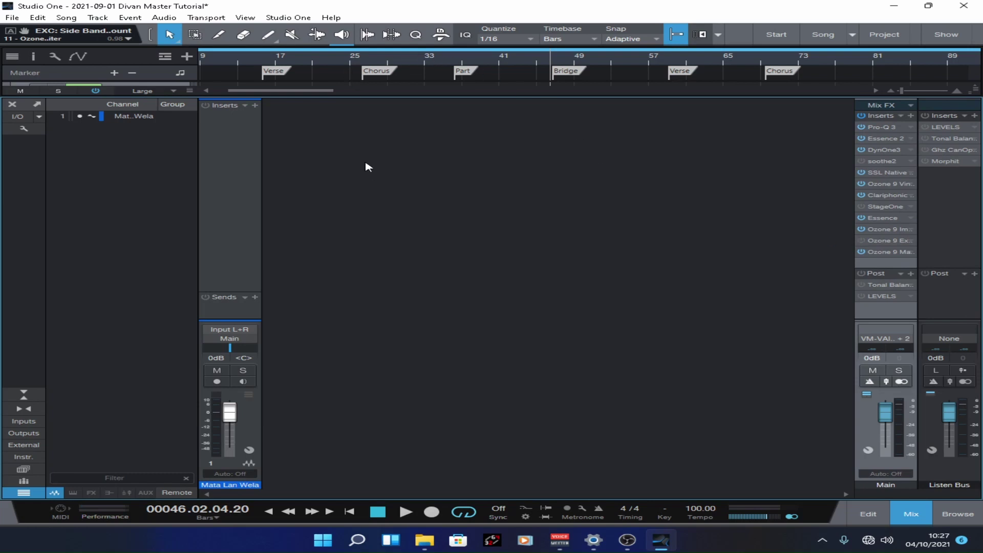
pyautogui.click(277, 61)
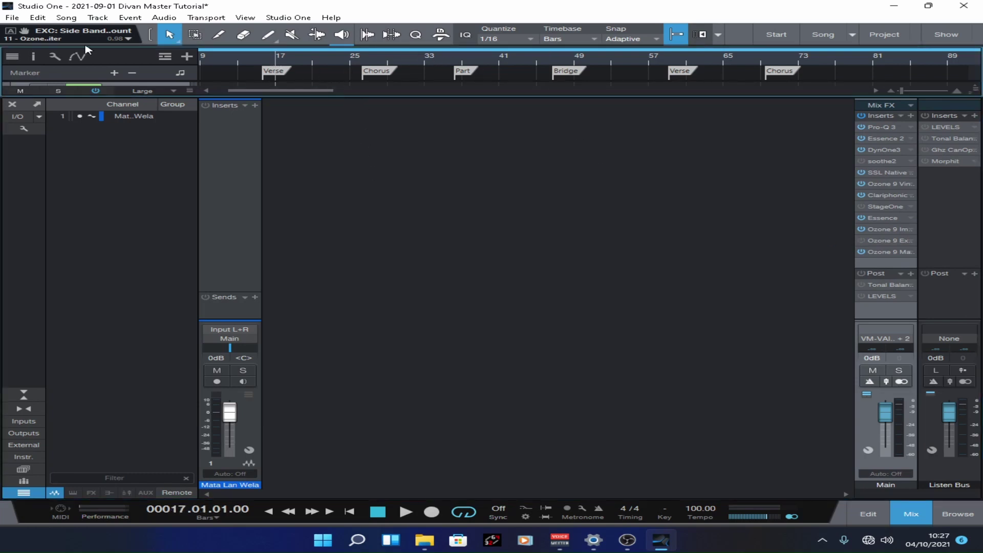
pyautogui.click(13, 20)
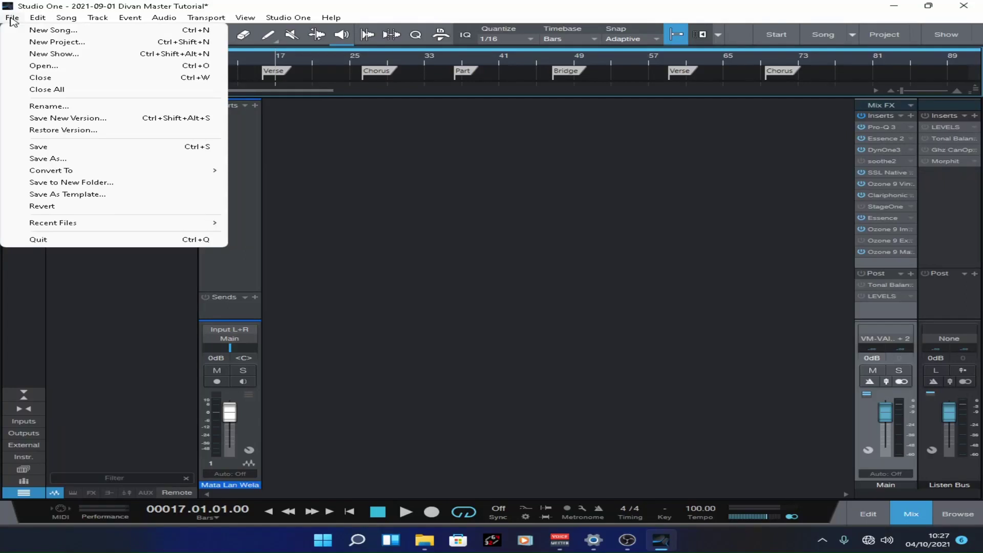
pyautogui.click(37, 147)
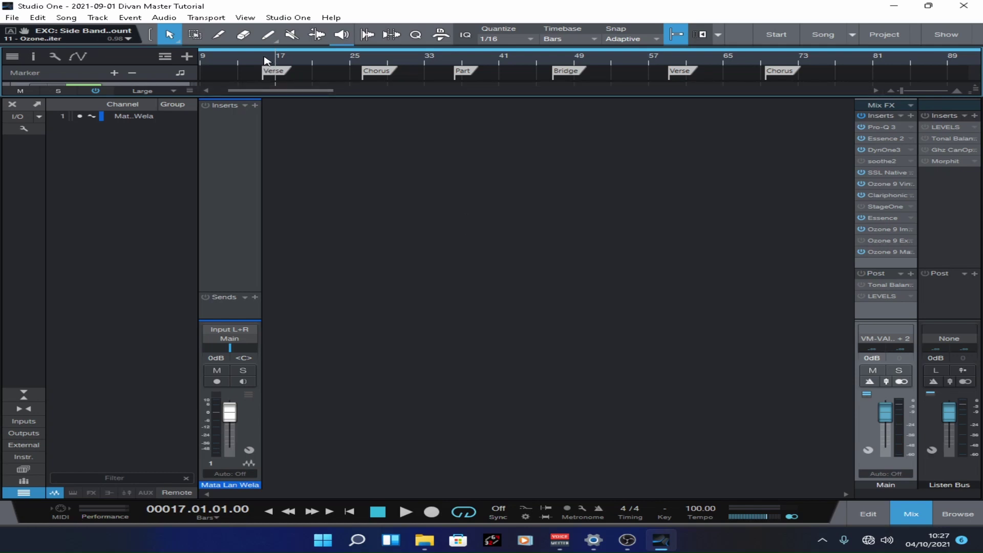
# Open the Ozone 9 Maximizer insert on the Main channel and play the song from about bar 13 with its threshold at -1.5 dB.
pyautogui.rightClick(893, 253)
pyautogui.click(891, 267)
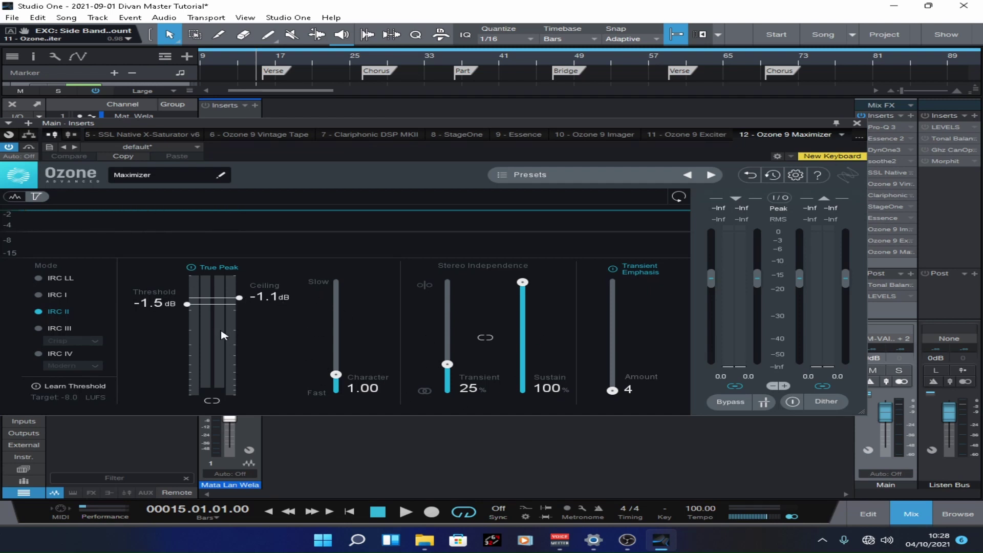
pyautogui.click(245, 65)
pyautogui.press('space')
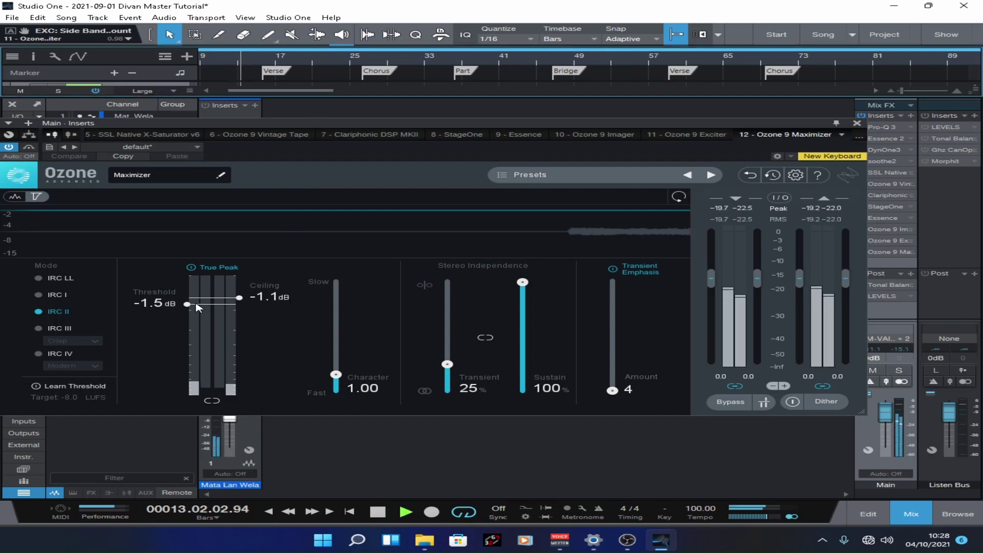
pyautogui.moveTo(187, 304)
pyautogui.mouseDown()
pyautogui.moveTo(192, 342)
pyautogui.moveTo(190, 304)
pyautogui.mouseUp()
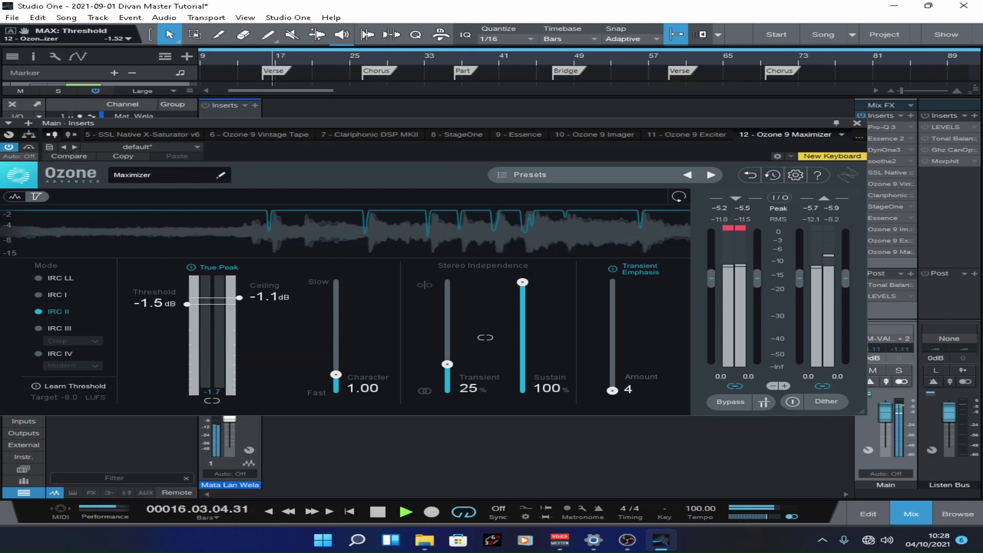
pyautogui.click(857, 123)
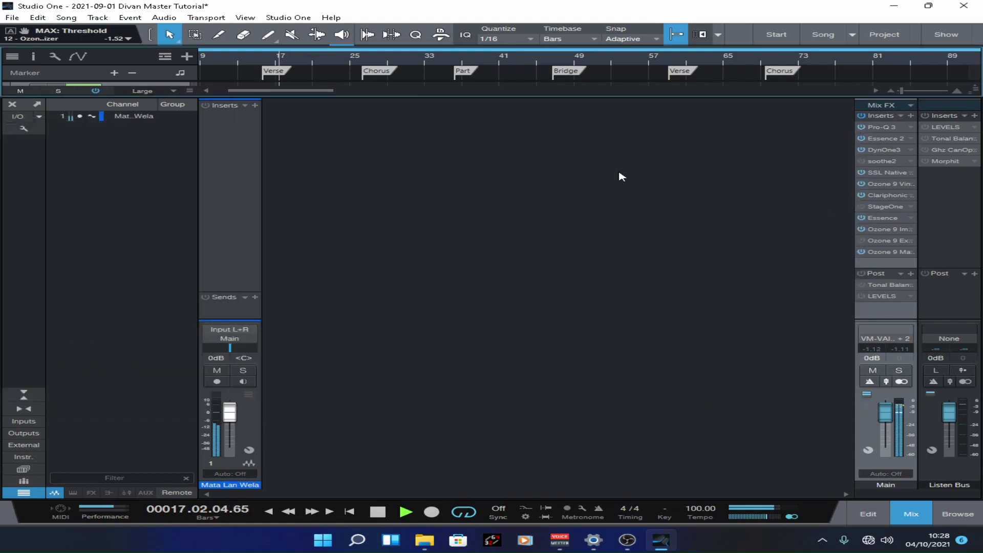
# Compare the playing mix with all Main channel inserts switched off and back on, save the song, and stop playback.
pyautogui.click(862, 116)
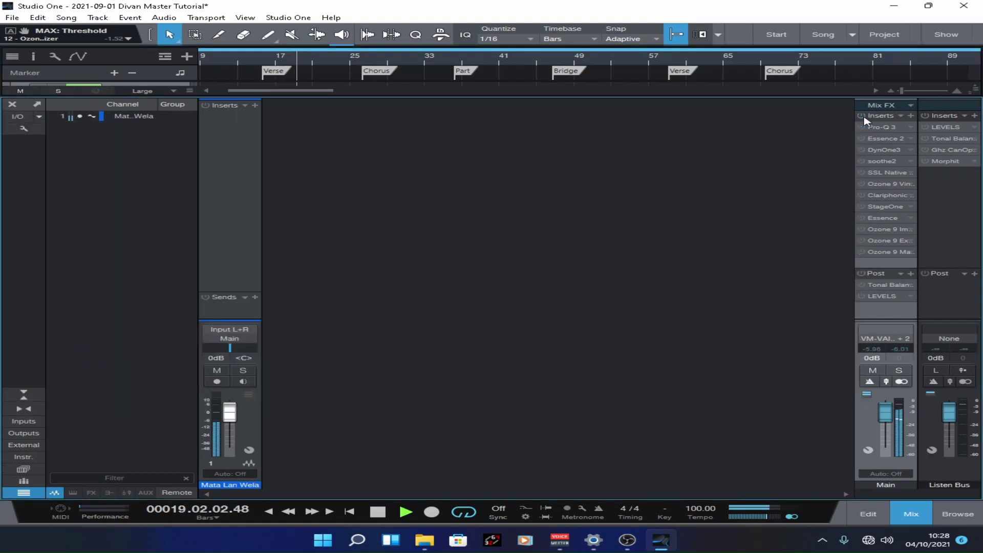
pyautogui.click(863, 116)
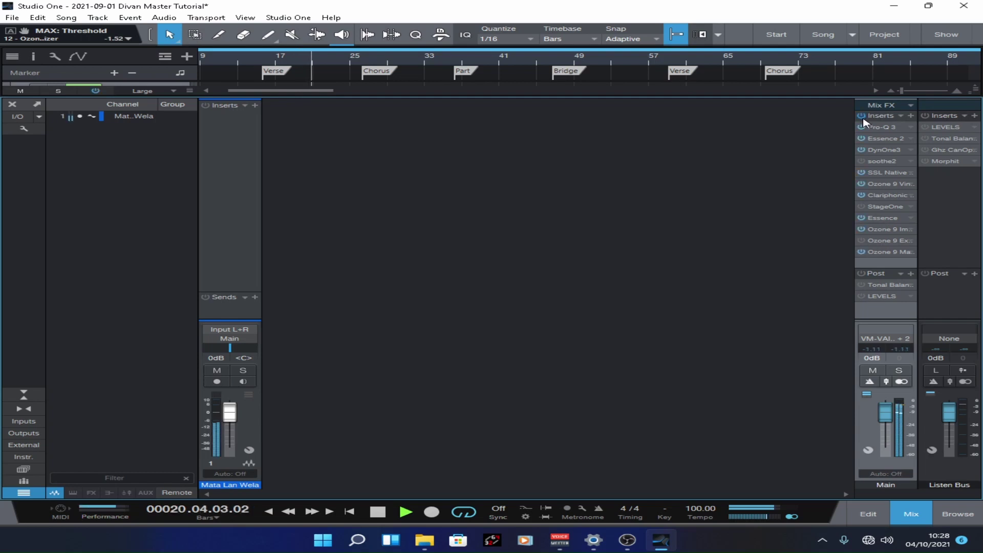
pyautogui.click(10, 19)
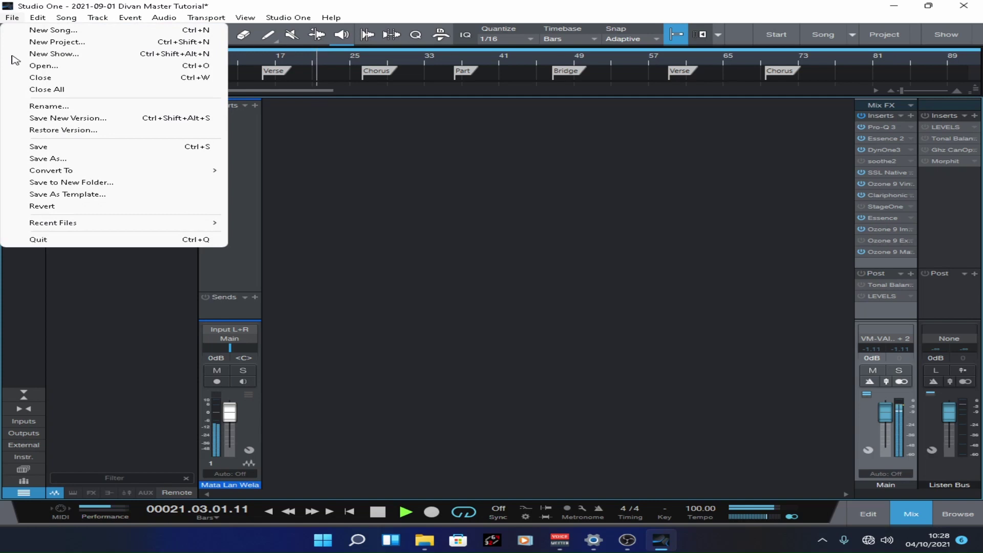
pyautogui.click(44, 149)
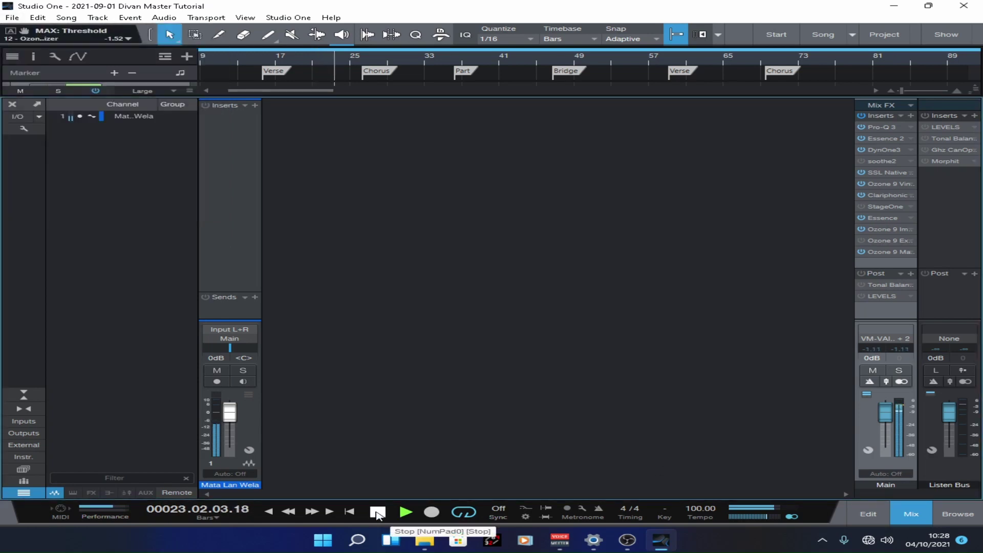
pyautogui.click(378, 512)
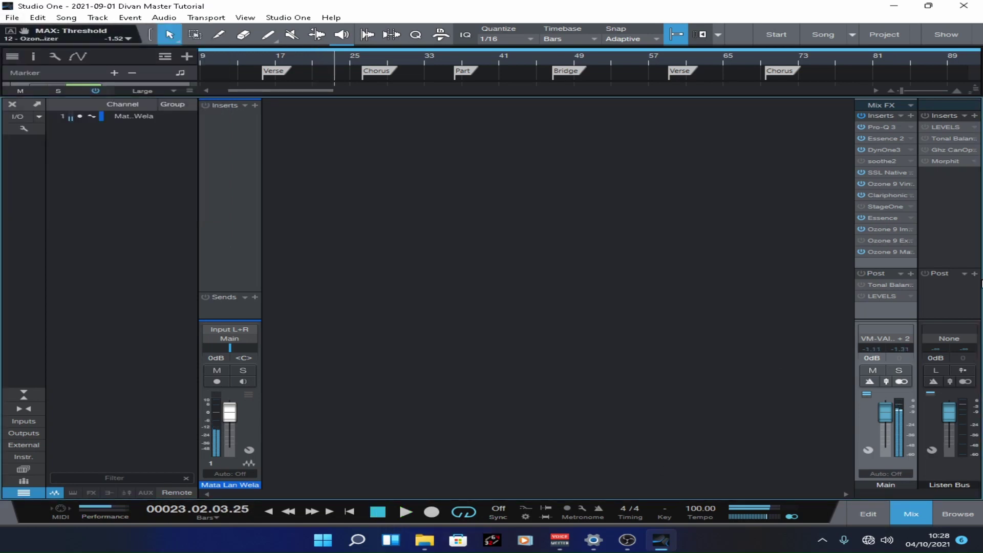
# Open the Morphit insert on the Listen Bus in demo mode and select the Sennheiser HD650 headphone profile.
pyautogui.rightClick(946, 166)
pyautogui.click(908, 177)
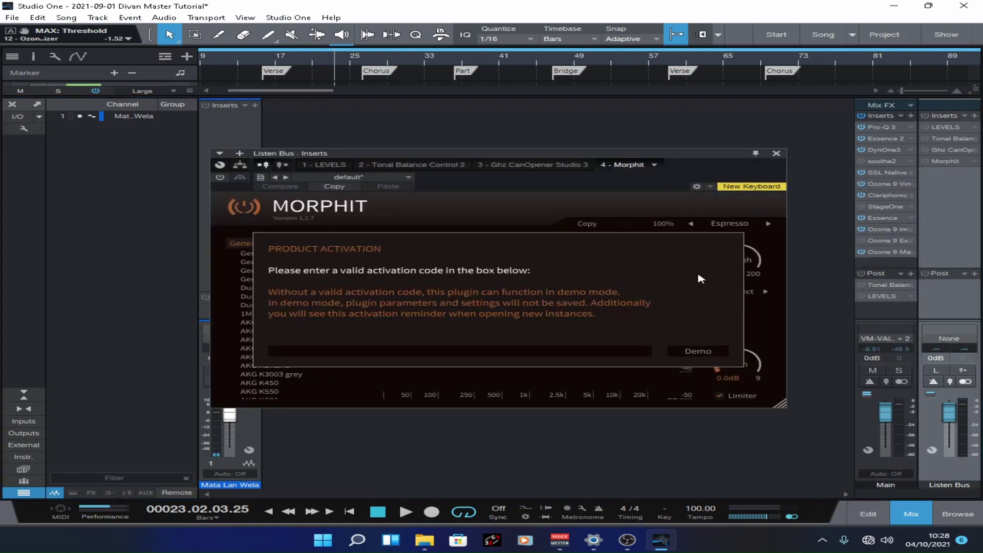
pyautogui.click(681, 353)
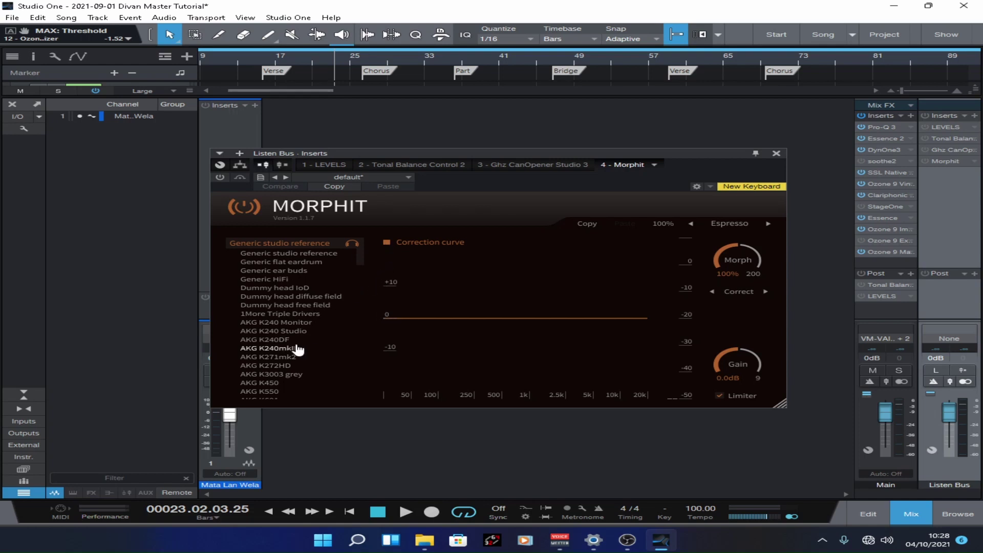
pyautogui.scroll(-15, 307, 341)
pyautogui.scroll(-6, 311, 324)
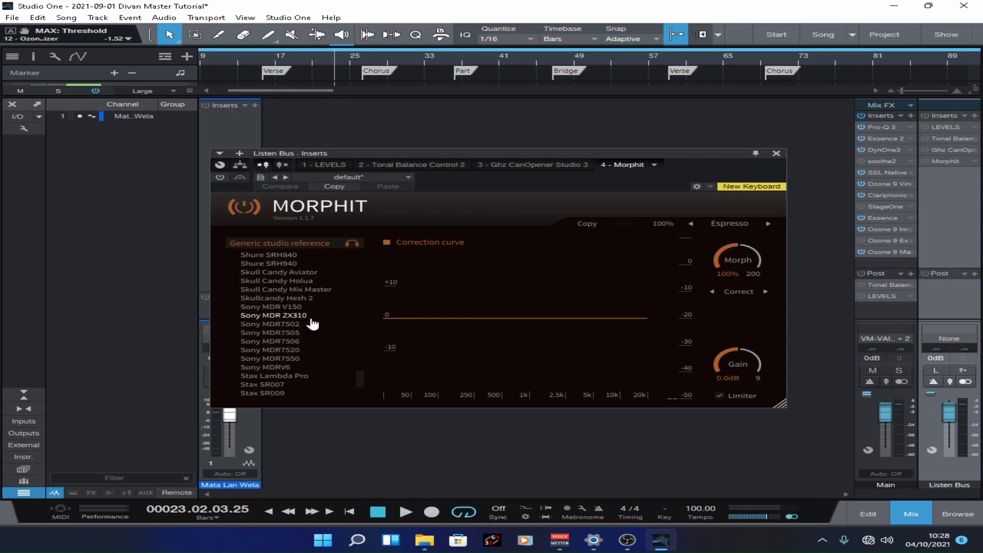
pyautogui.scroll(2, 314, 324)
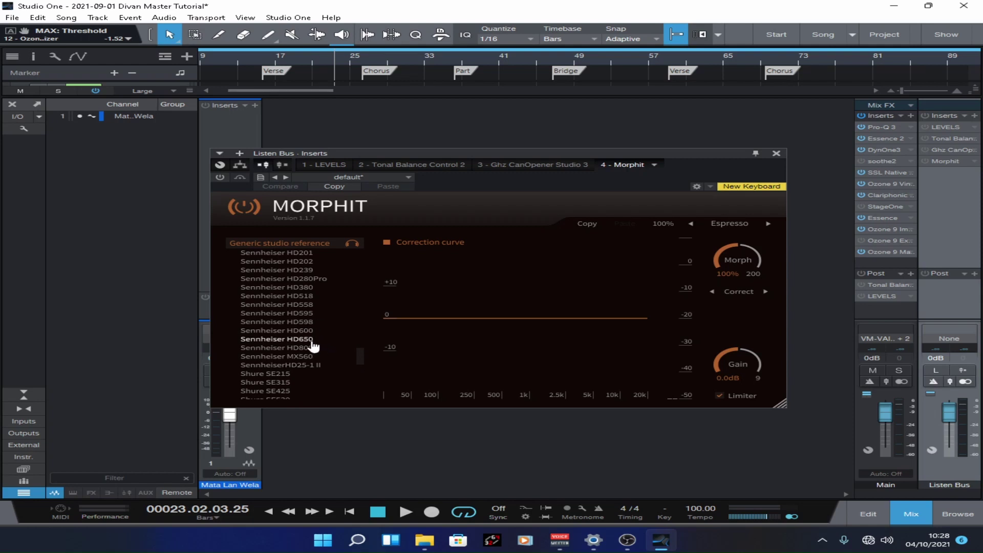
pyautogui.click(315, 340)
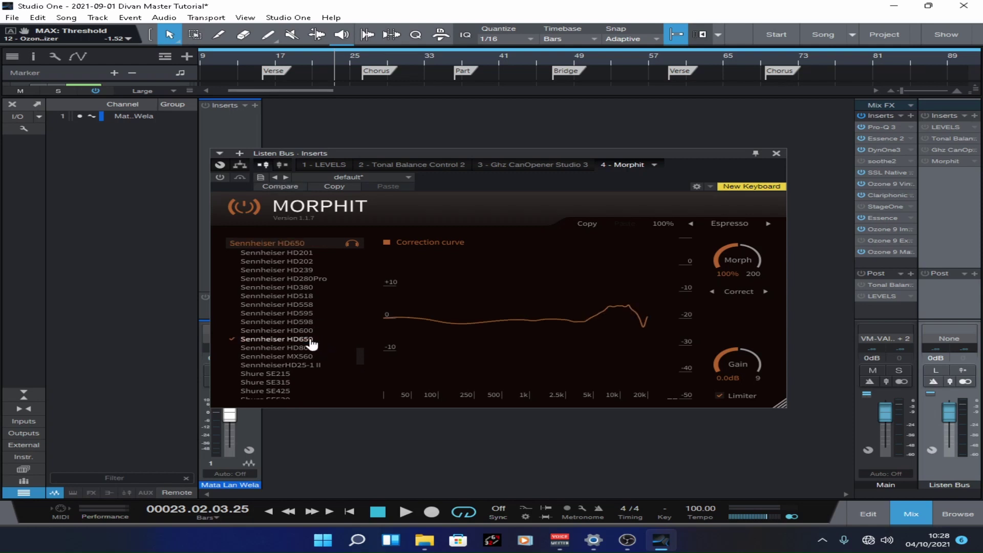
# Browse Morphit's list of headphone models from the AKG to the VModa entries, close the plug-in, and save the song.
pyautogui.moveTo(366, 352); pyautogui.dragTo(365, 281)
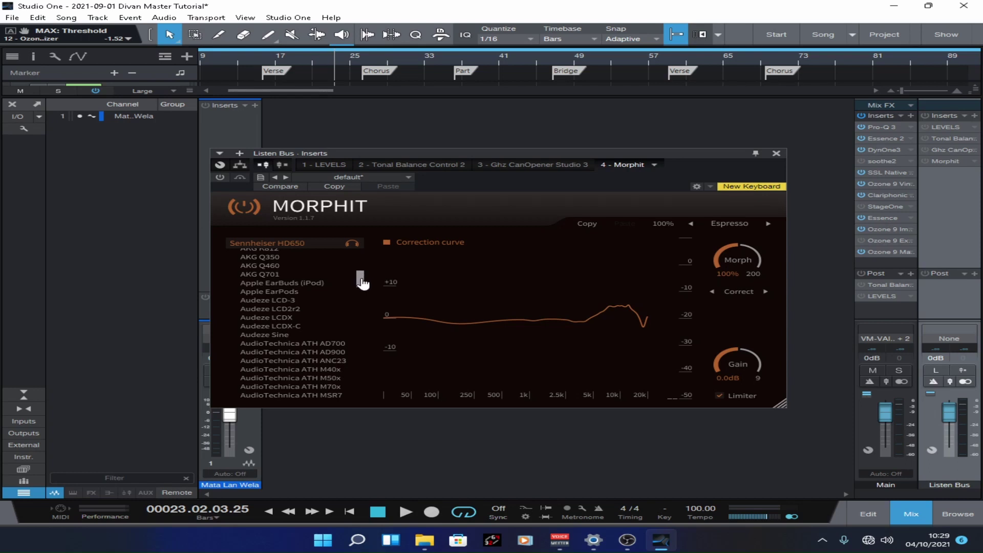
pyautogui.moveTo(361, 283); pyautogui.dragTo(362, 286)
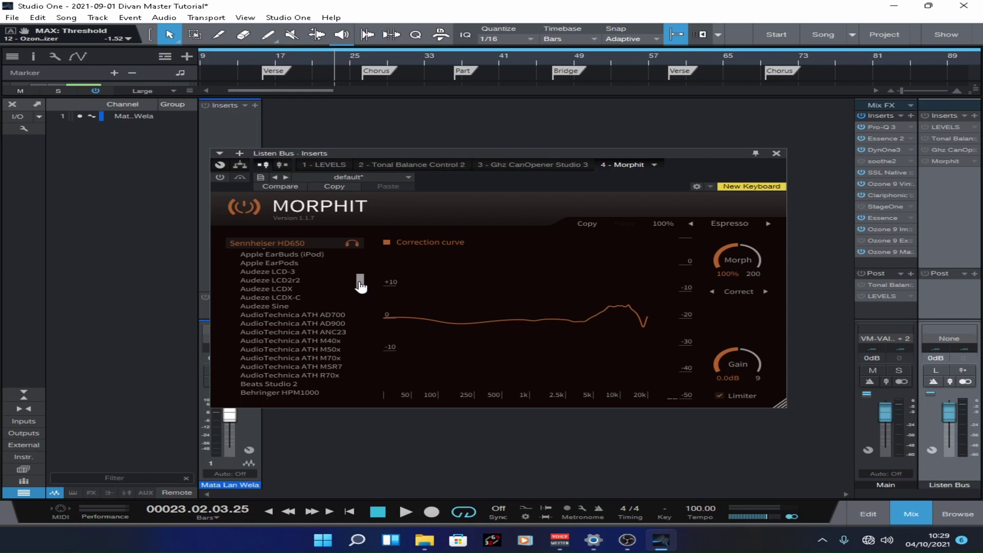
pyautogui.moveTo(360, 286); pyautogui.dragTo(362, 391)
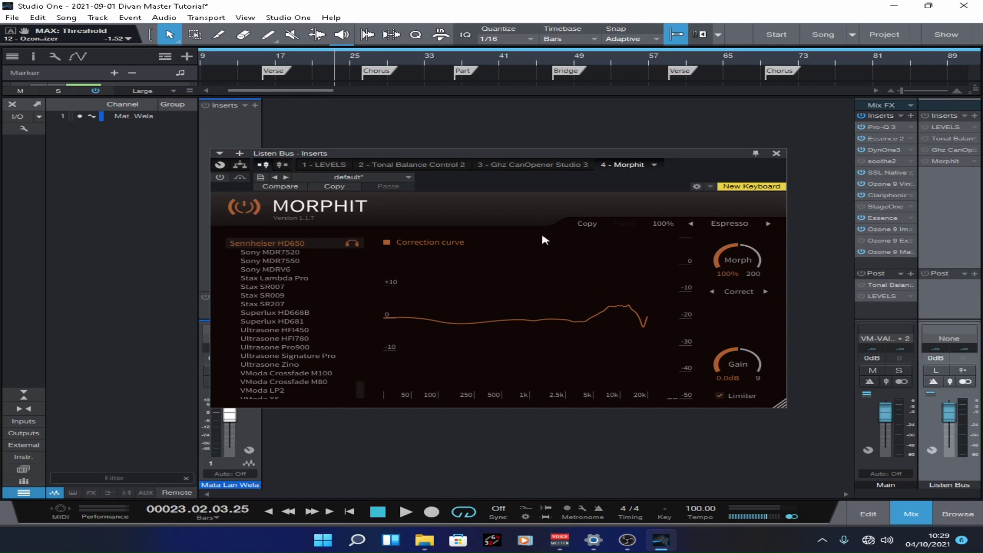
pyautogui.click(776, 153)
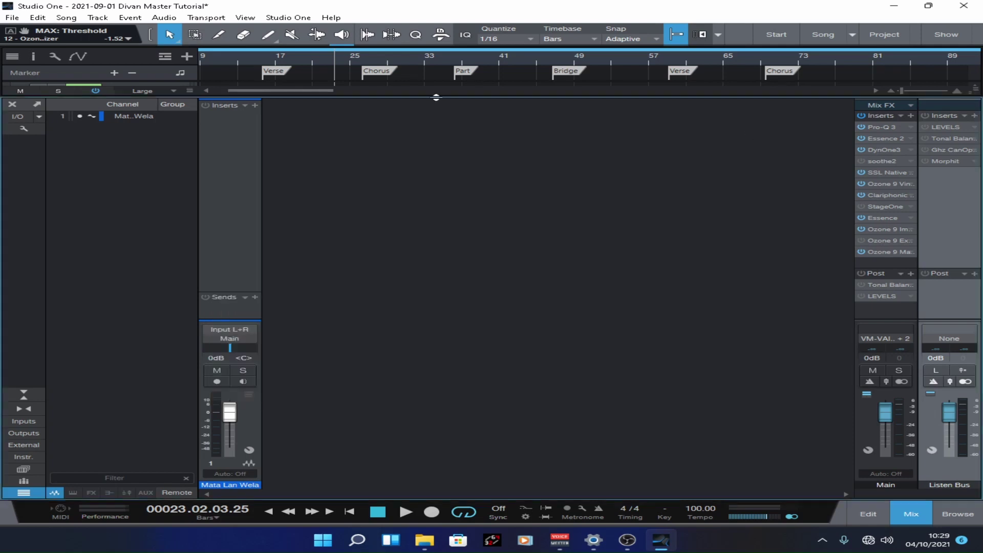
pyautogui.click(7, 18)
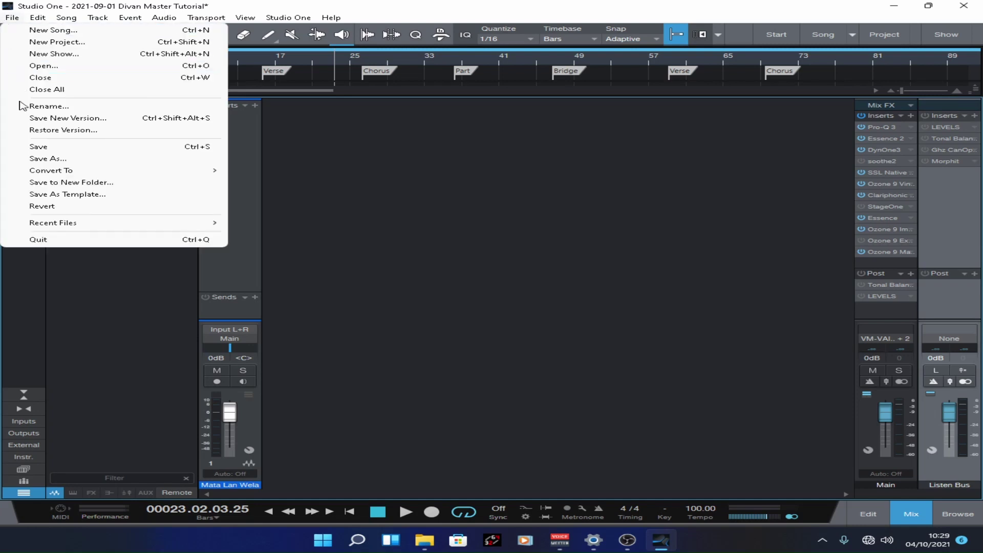
pyautogui.click(62, 145)
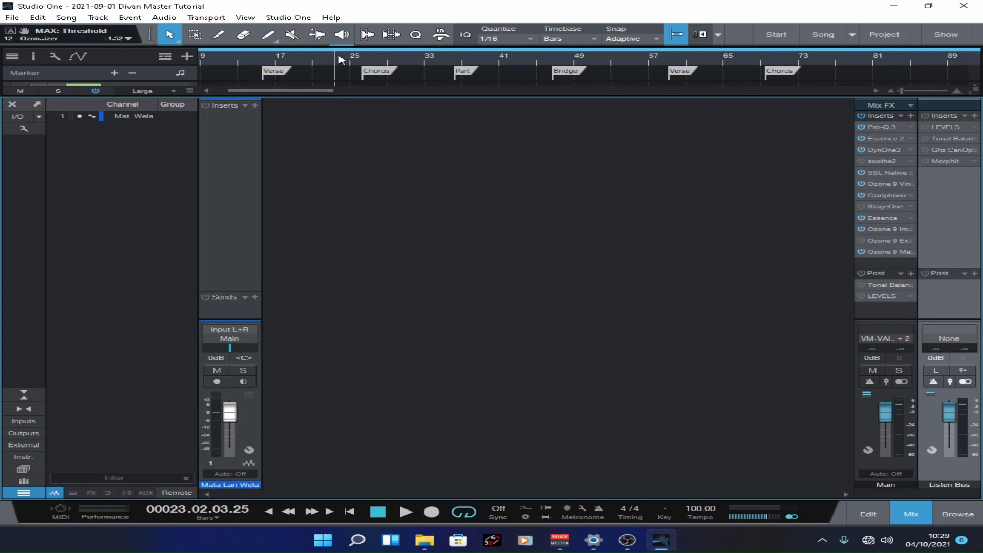
# Play the song from bar 24, switch on Ghz CanOpener Studio 3 on the Listen Bus, and compare it bypassed and active.
pyautogui.click(340, 60)
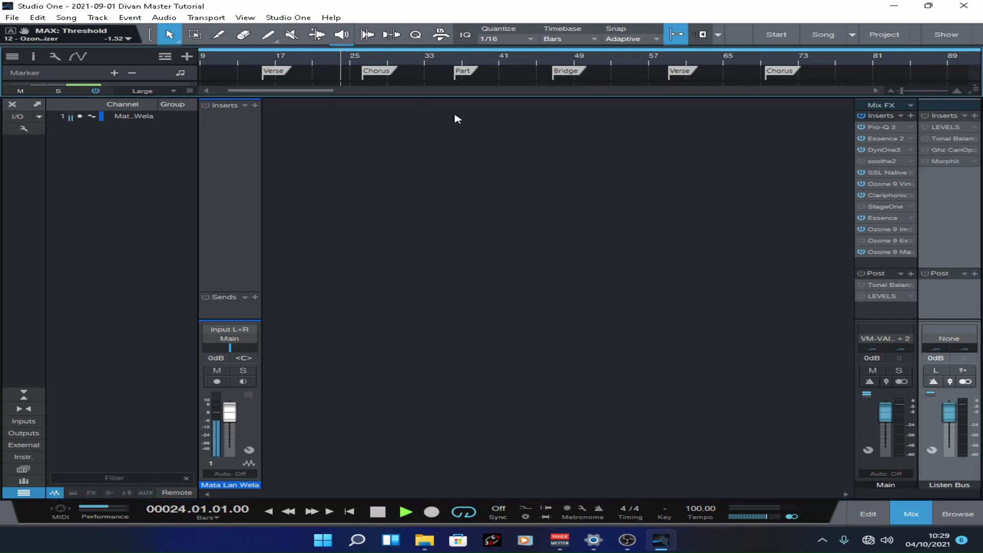
pyautogui.click(925, 150)
pyautogui.rightClick(946, 152)
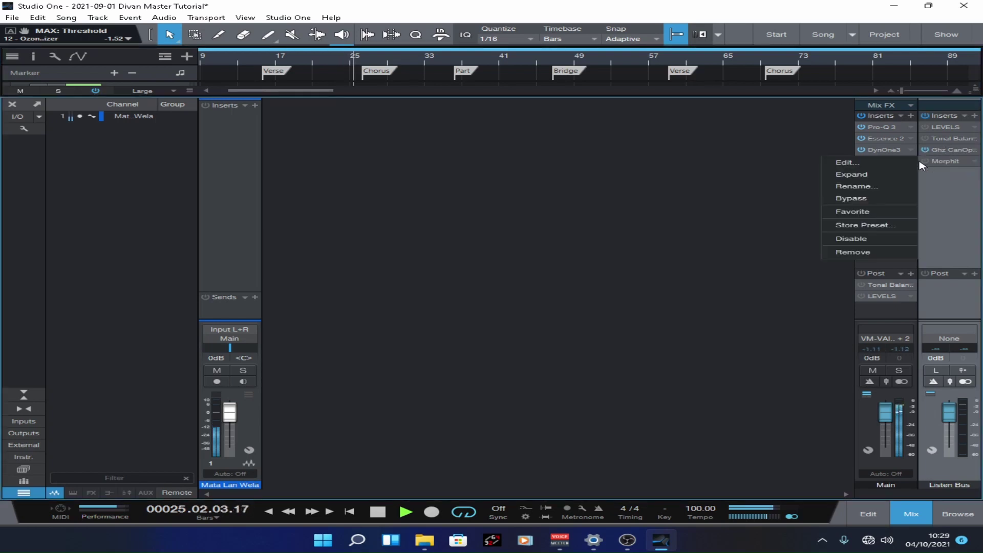
pyautogui.press('Escape')
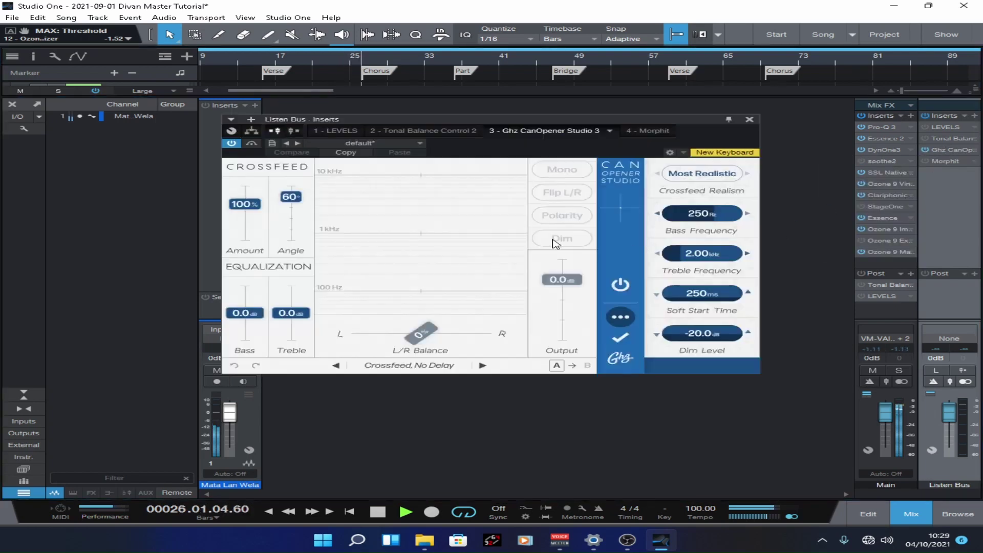
pyautogui.click(250, 144)
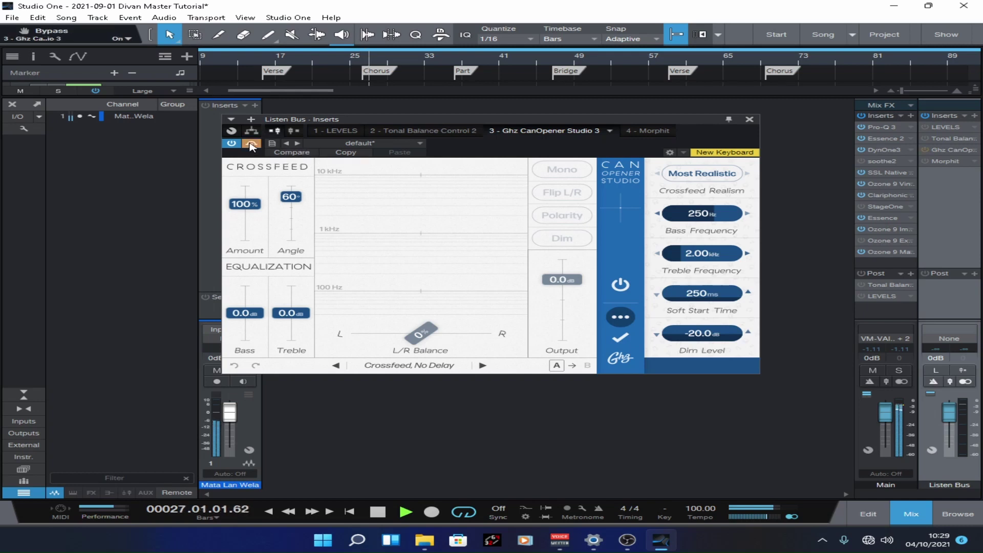
pyautogui.click(250, 144)
# Copy Ghz CanOpener Studio 3 from the Listen Bus to the Main channel's Post section and open that copy.
pyautogui.moveTo(950, 149); pyautogui.dragTo(862, 312)
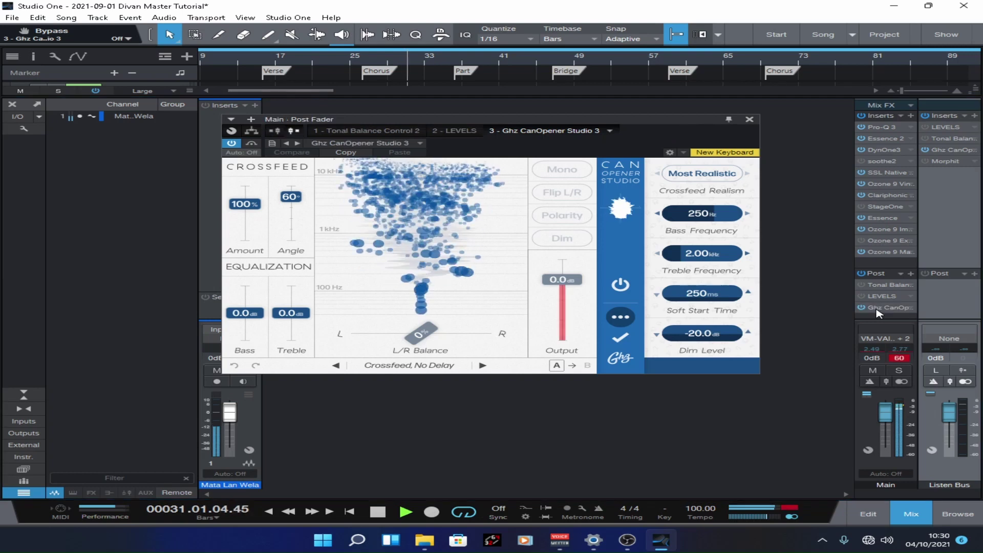
pyautogui.click(751, 118)
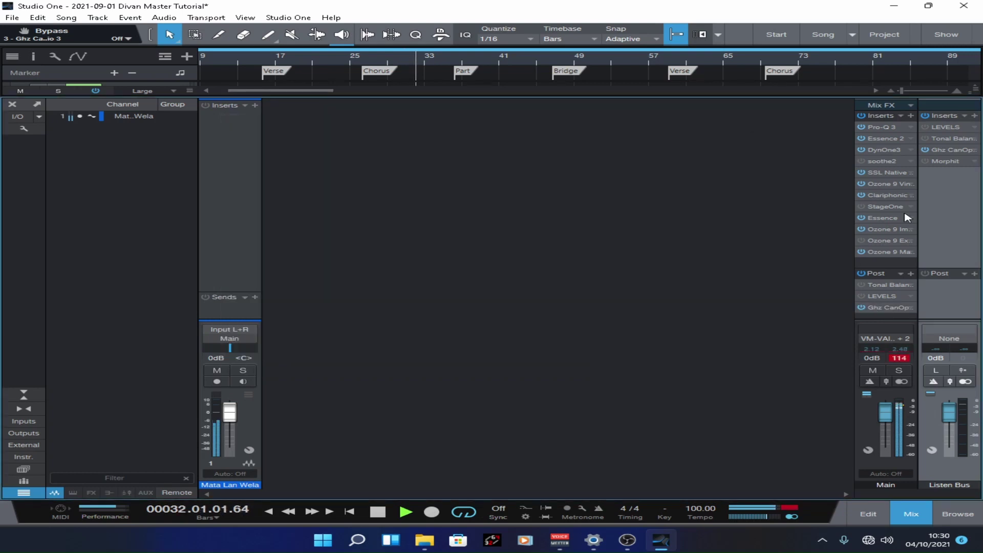
pyautogui.click(890, 307)
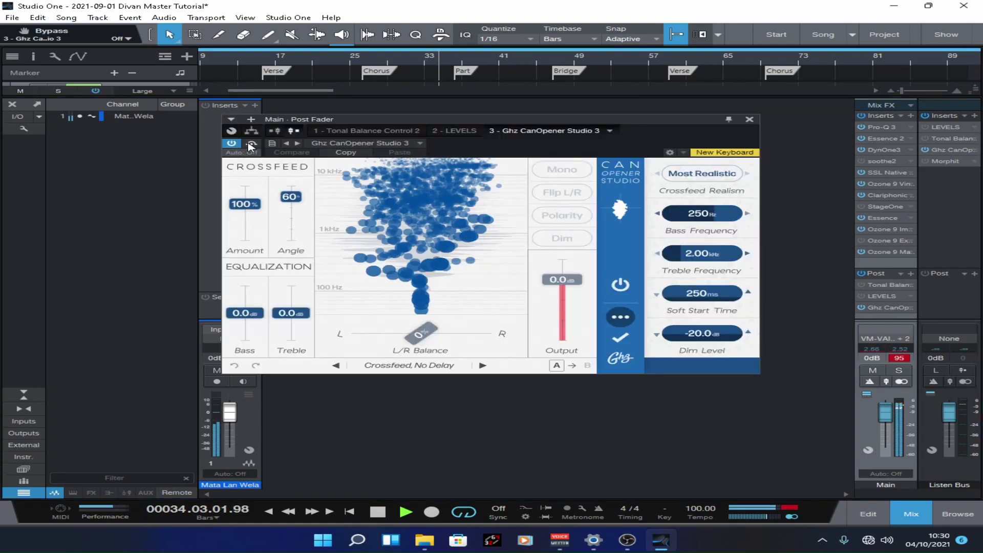
# Compare the playing mix with the post-fader CanOpener bypassed and active, from bar 27 and from the first Verse.
pyautogui.click(372, 61)
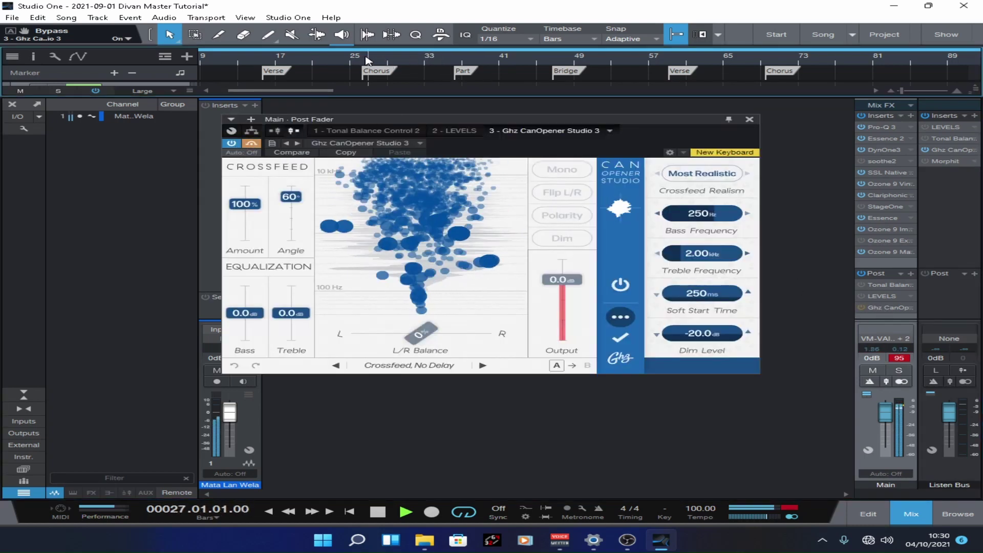
pyautogui.click(265, 67)
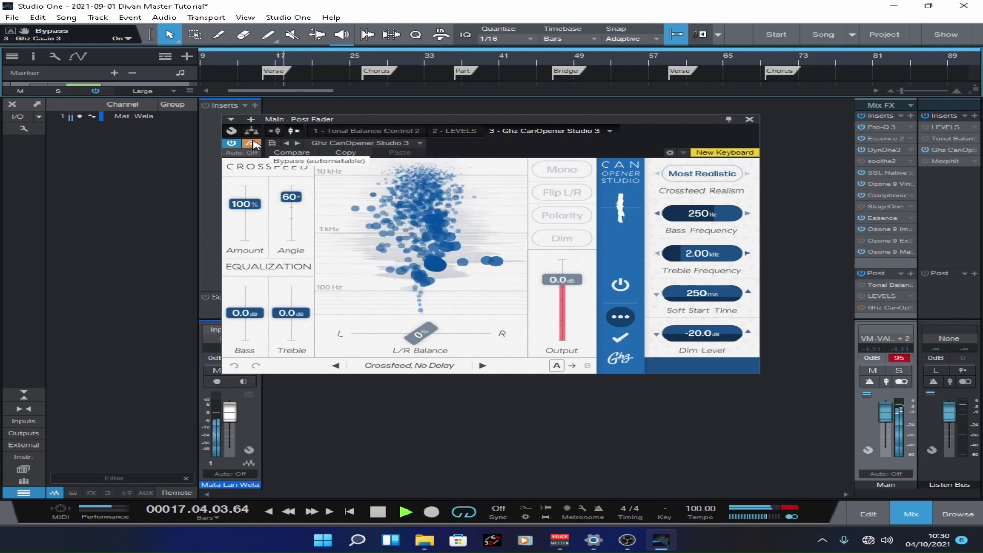
pyautogui.click(251, 143)
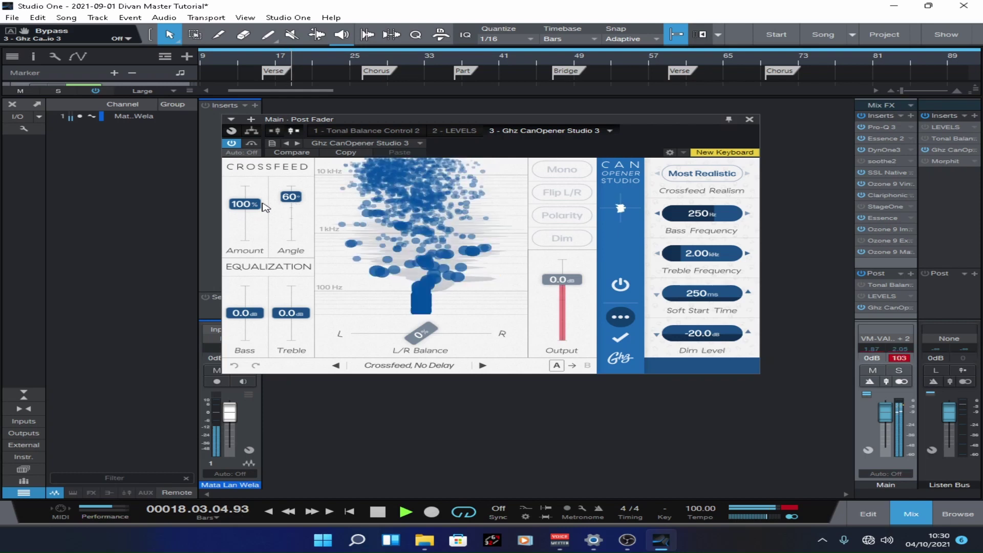
# Try a CanOpener crossfeed amount of 122% at a 71° angle, stop playback, and set it to 121% at 60°.
pyautogui.moveTo(244, 204); pyautogui.dragTo(290, 193)
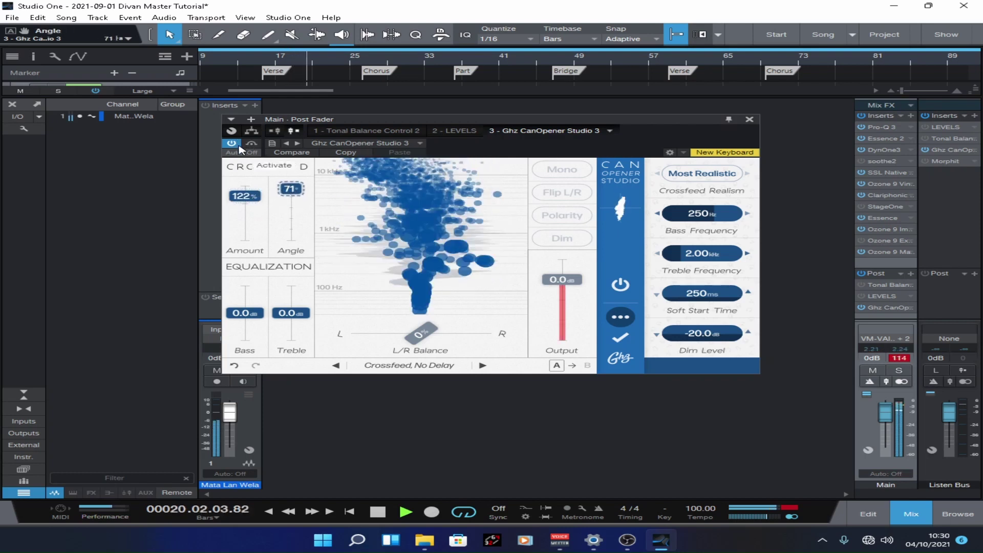
pyautogui.press('space')
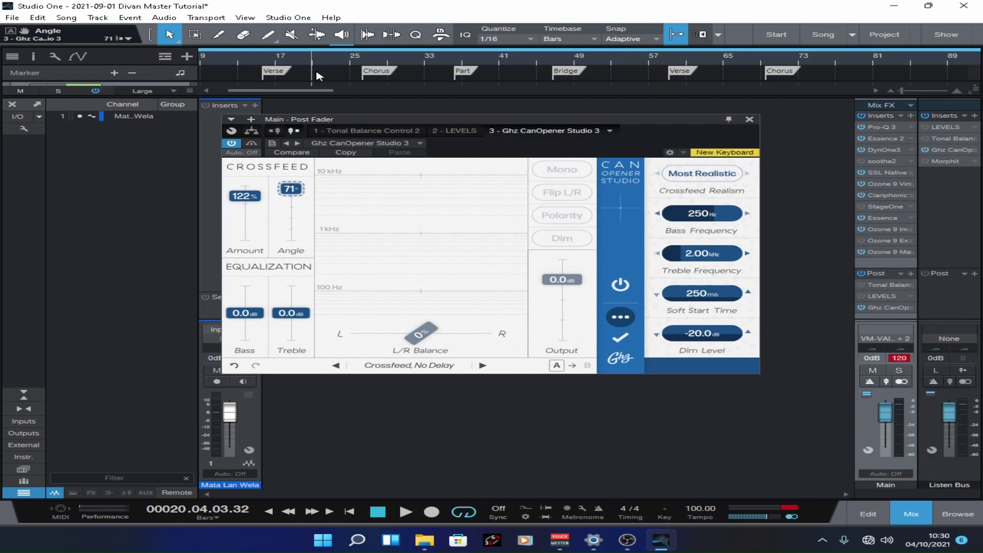
pyautogui.click(301, 65)
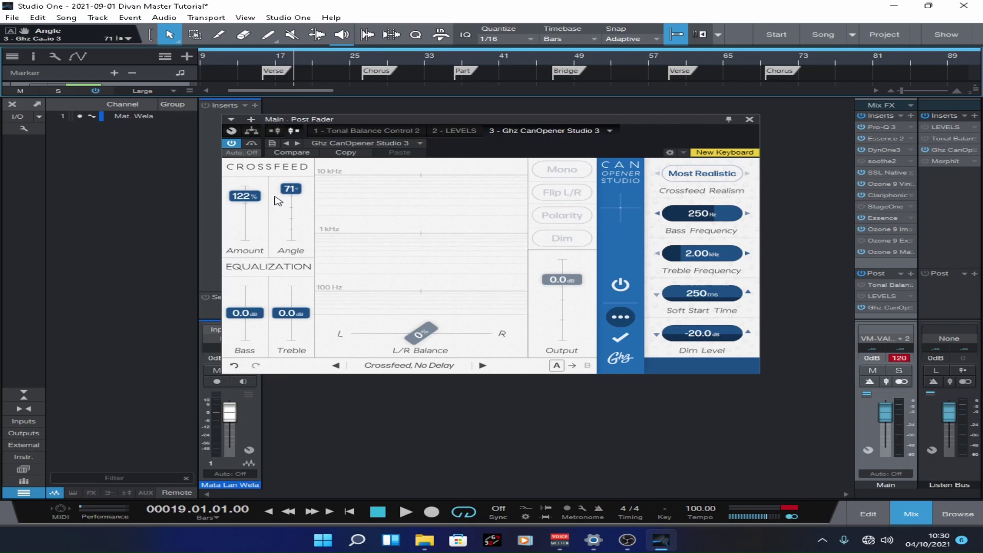
pyautogui.moveTo(302, 194); pyautogui.dragTo(260, 201)
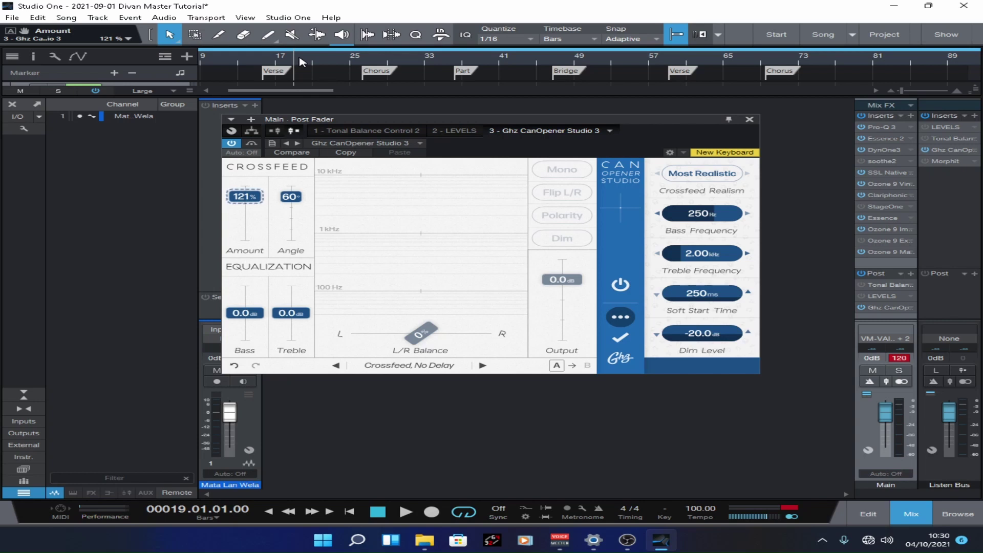
# Clear the Main channel's clip indicator and compare the mix from bar 19 with CanOpener bypassed and active.
pyautogui.click(900, 358)
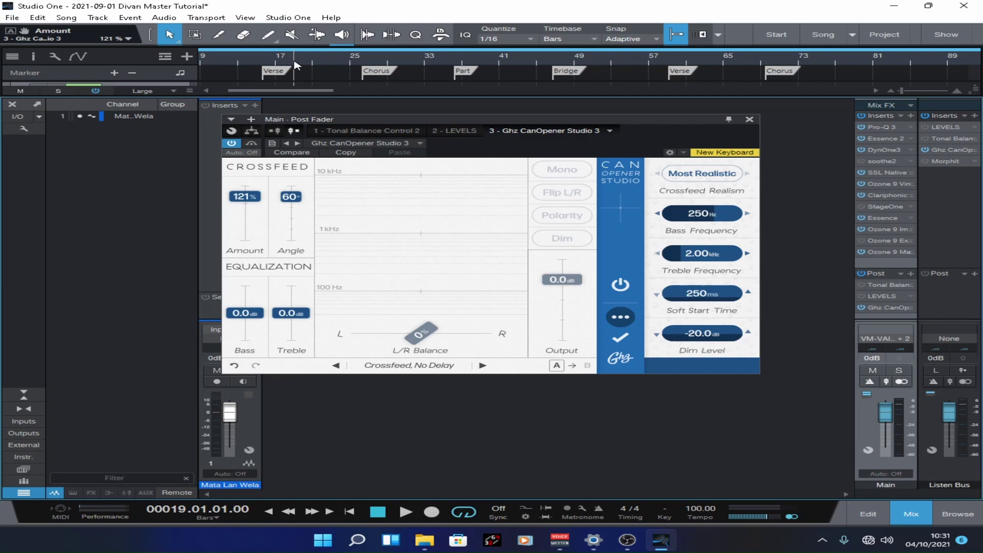
pyautogui.press('space')
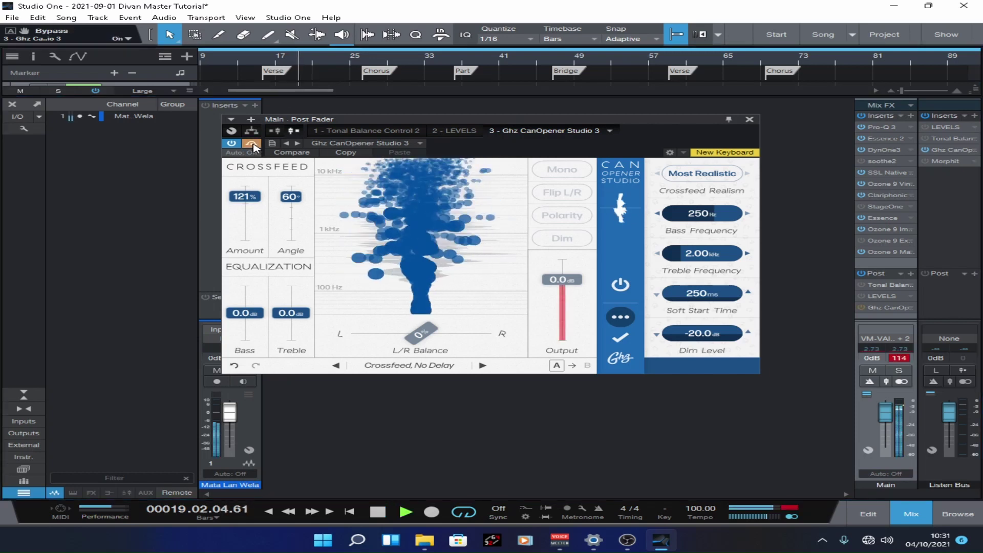
pyautogui.click(252, 144)
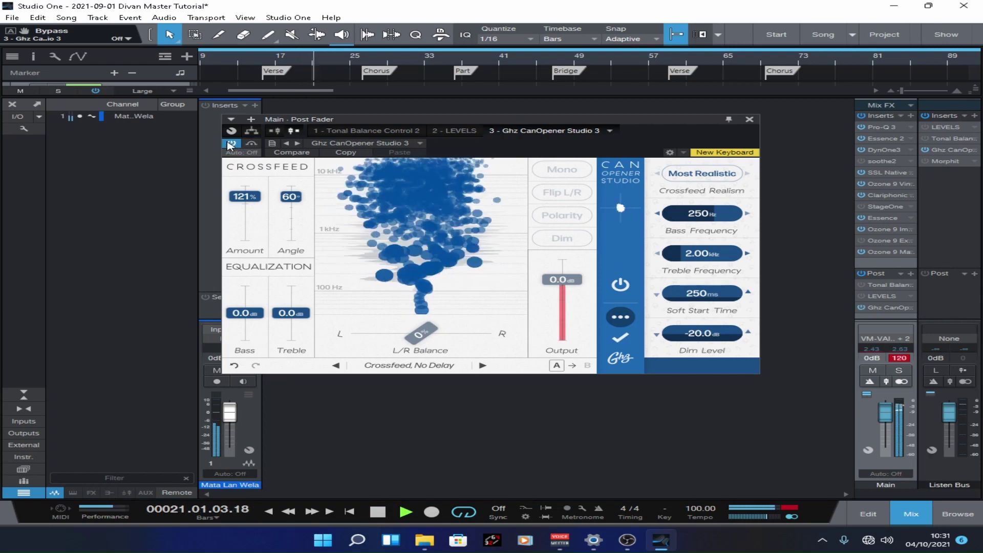
# Switch off CanOpener in the Main channel's Post section and on the Listen Bus, and stop playback.
pyautogui.click(230, 143)
pyautogui.click(749, 119)
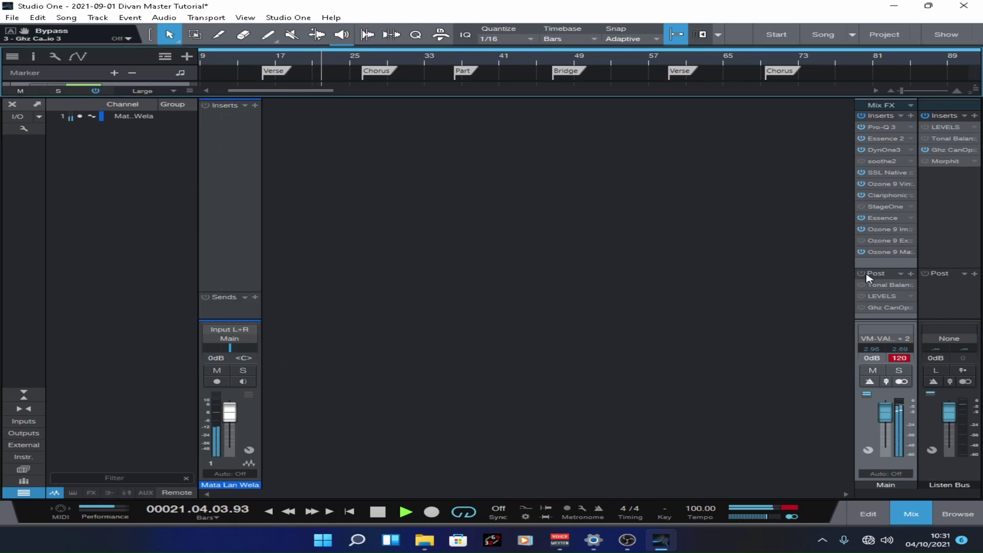
pyautogui.press('space')
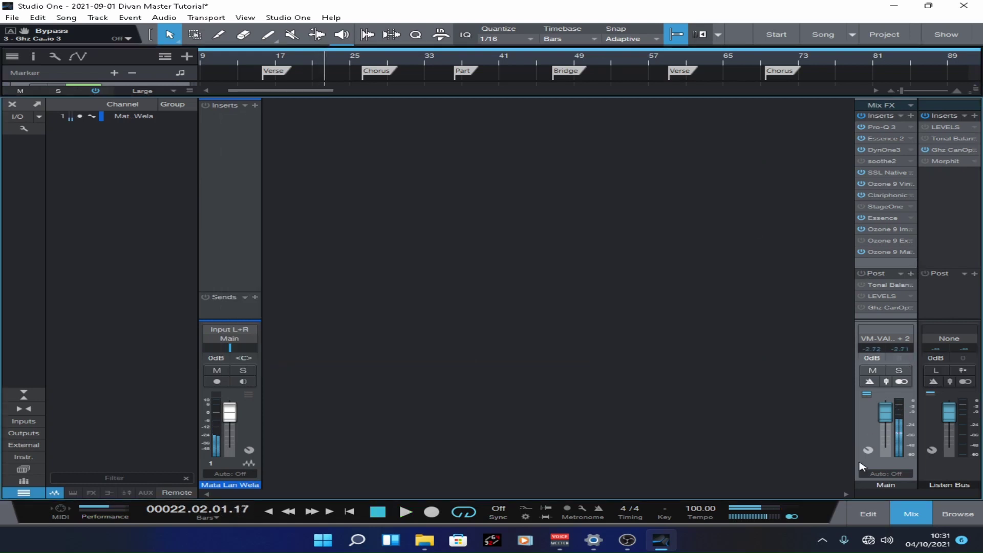
pyautogui.click(926, 150)
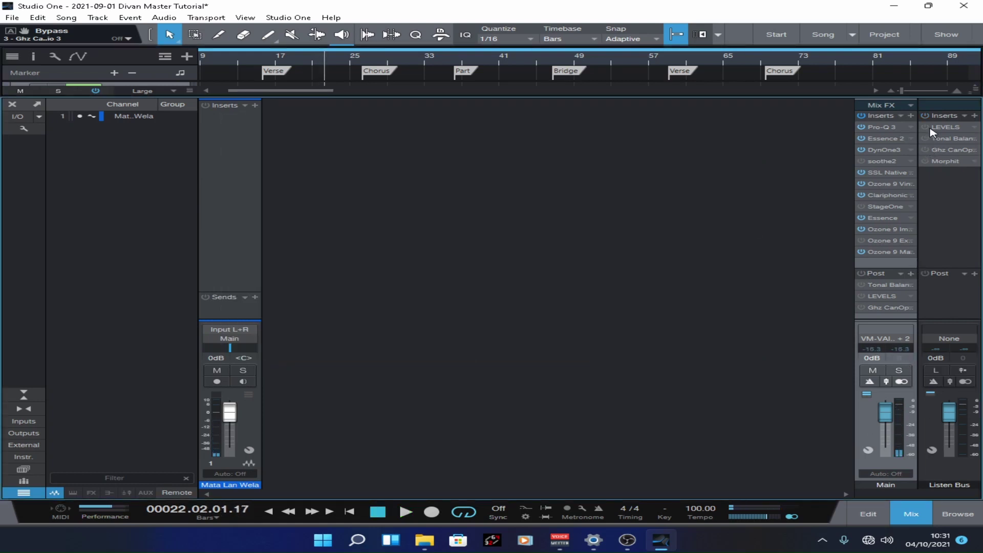
pyautogui.click(926, 127)
pyautogui.doubleClick(939, 127)
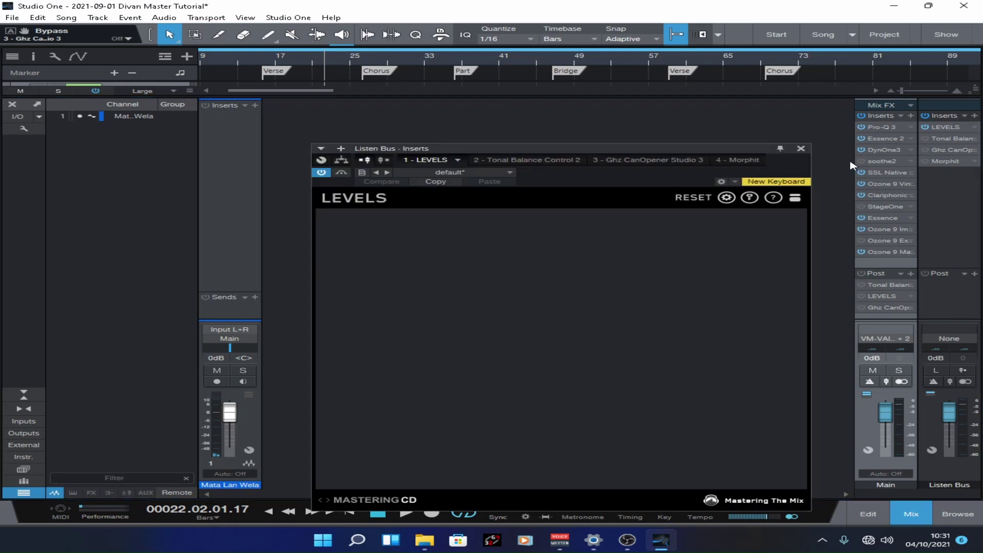
pyautogui.click(800, 148)
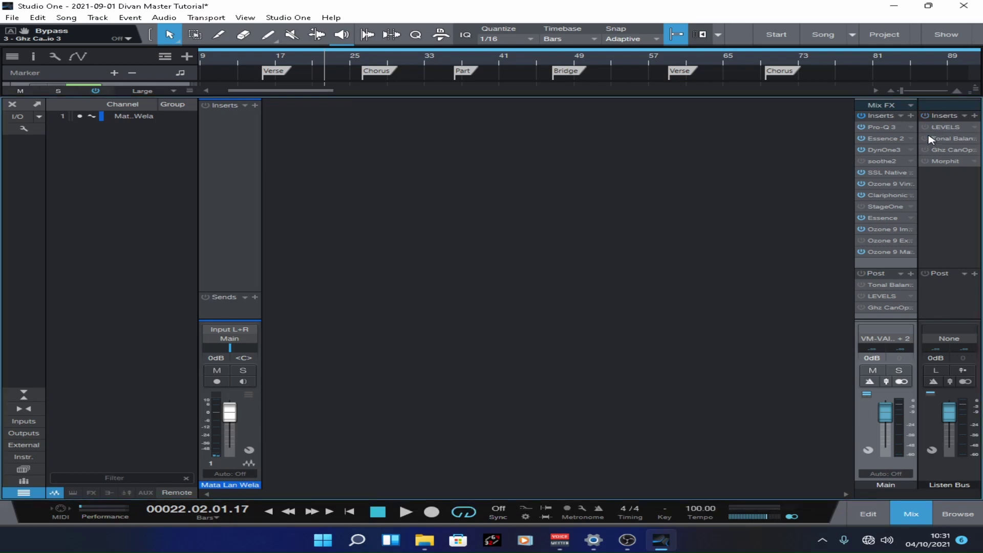
# Play the song from bar 19 and try to view its tonal balance in Tonal Balance Control 2 on the Listen Bus.
pyautogui.doubleClick(959, 139)
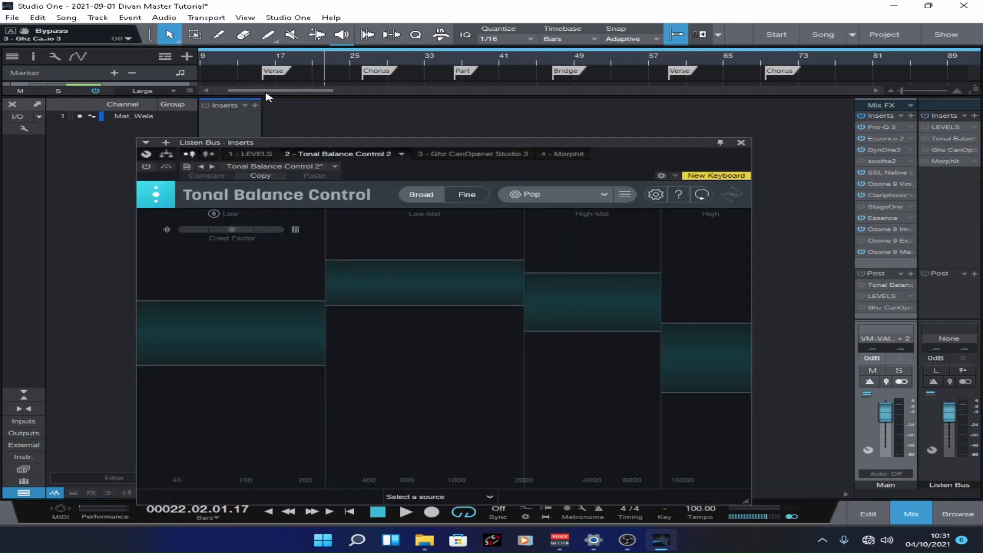
pyautogui.click(296, 61)
pyautogui.press('space')
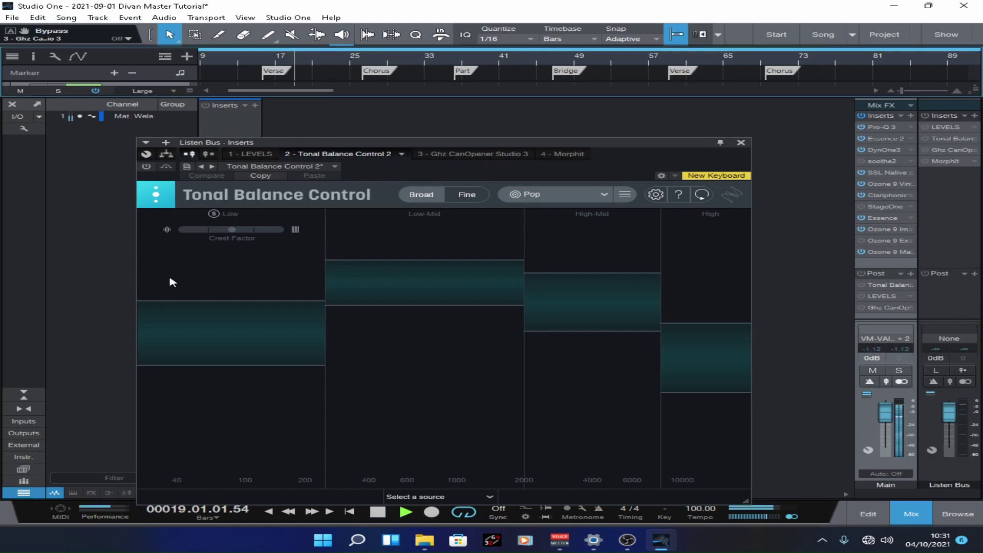
pyautogui.click(146, 166)
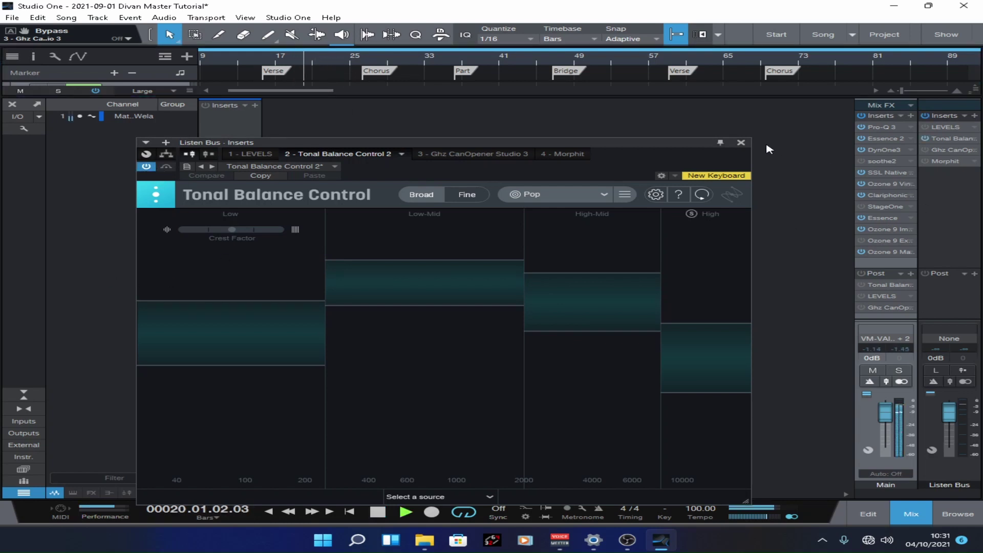
pyautogui.click(741, 143)
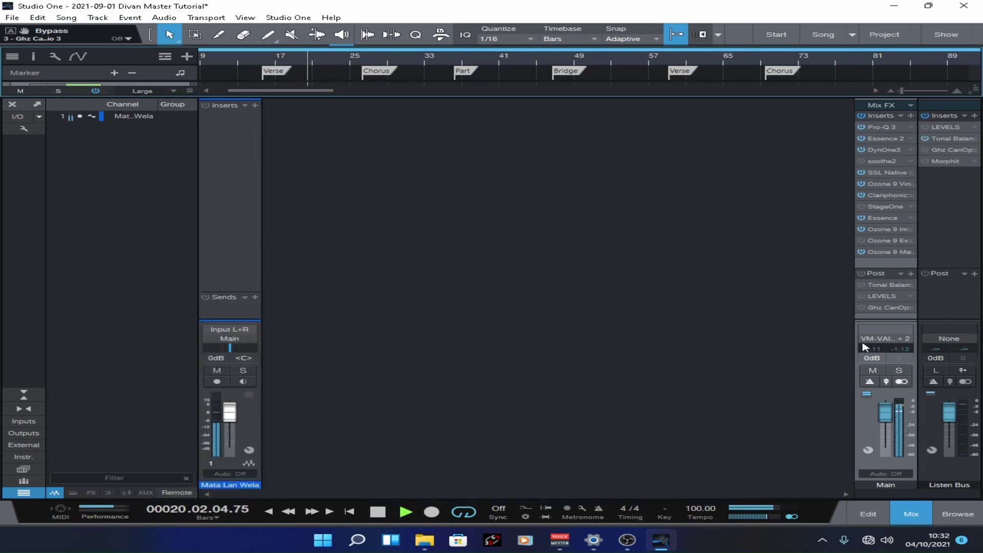
# Switch off Tonal Balance Control 2 on the Listen Bus, and switch on and open it and LEVELS in the Main channel's Post section.
pyautogui.click(862, 284)
pyautogui.click(926, 138)
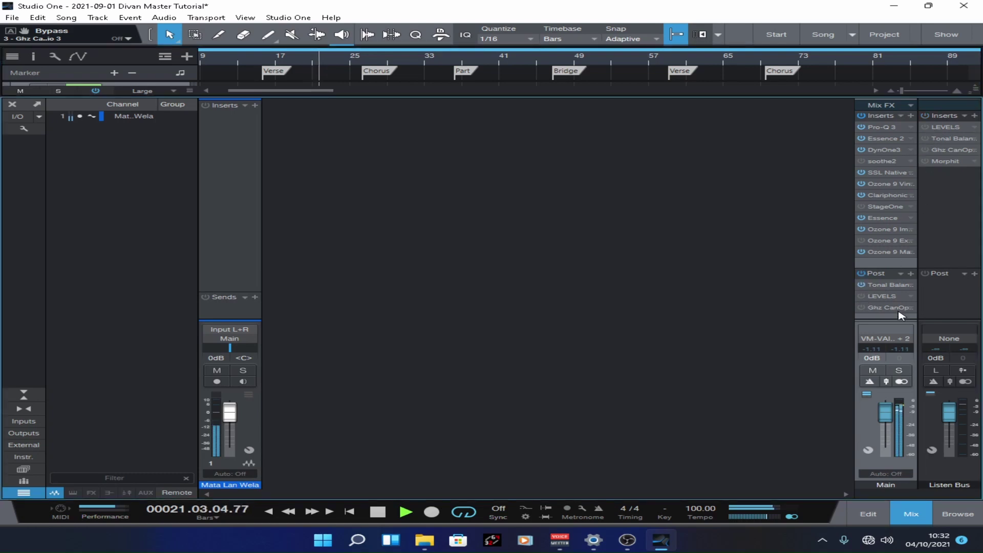
pyautogui.click(891, 285)
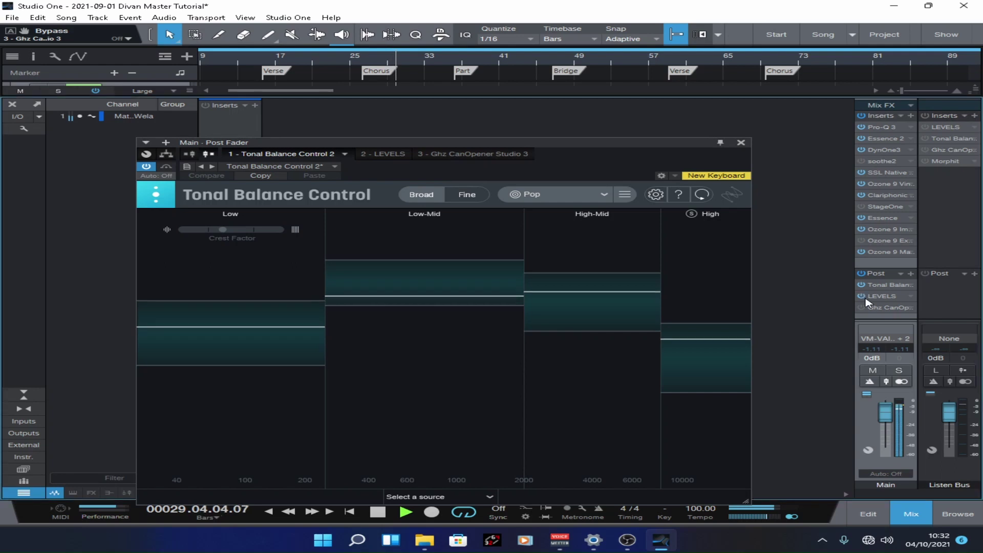
pyautogui.click(882, 296)
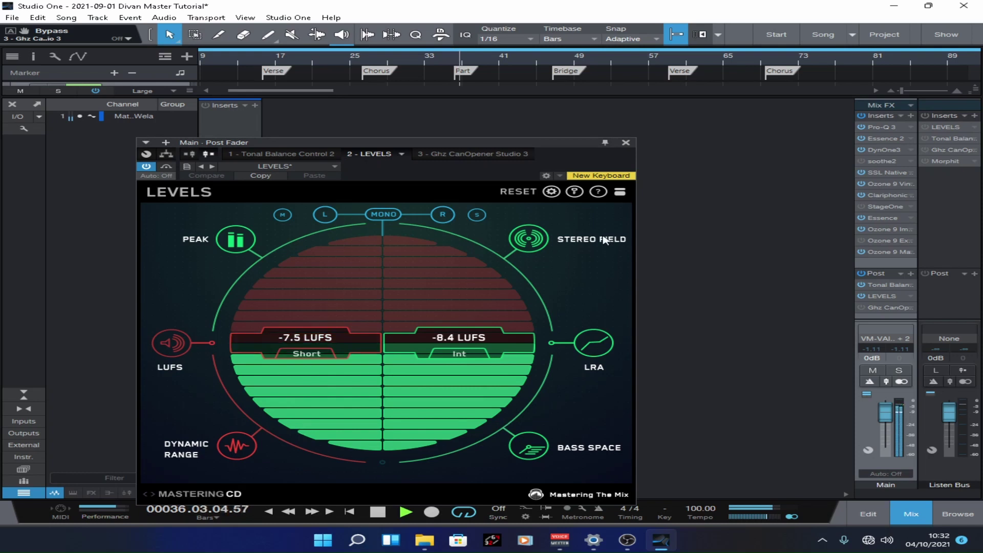
# Close LEVELS, switch off Tonal Balance Control 2 and LEVELS in the Main channel's Post section, and stop playback.
pyautogui.click(626, 143)
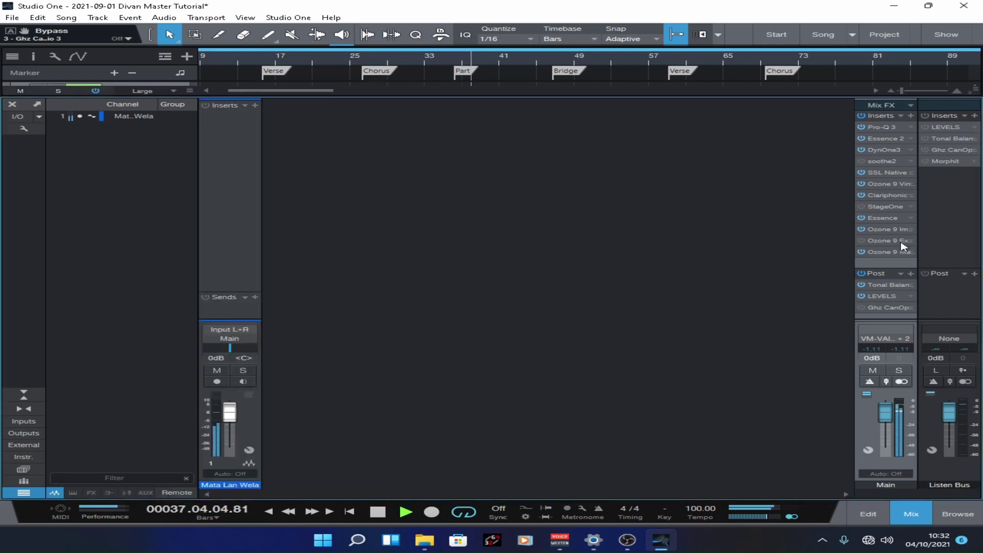
pyautogui.click(861, 284)
pyautogui.click(863, 296)
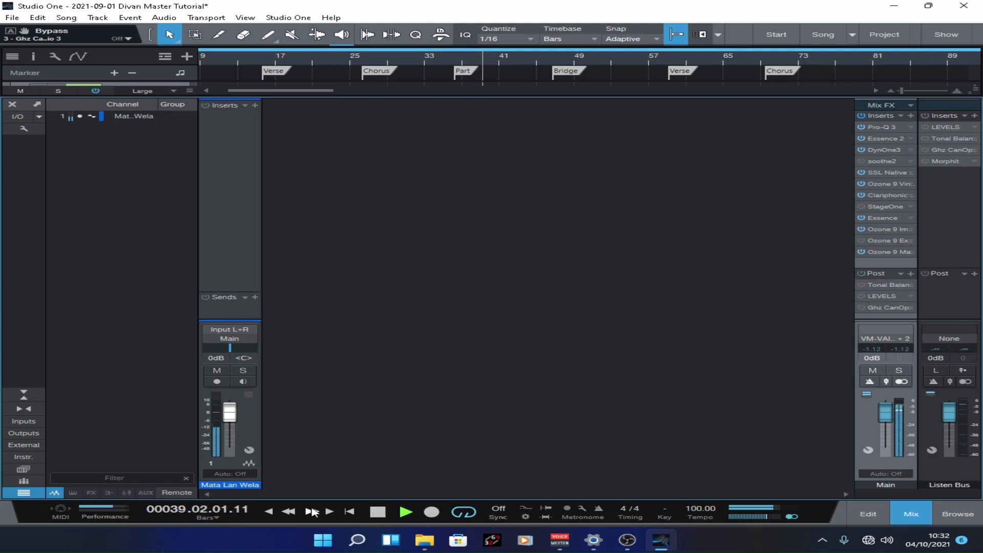
pyautogui.click(379, 513)
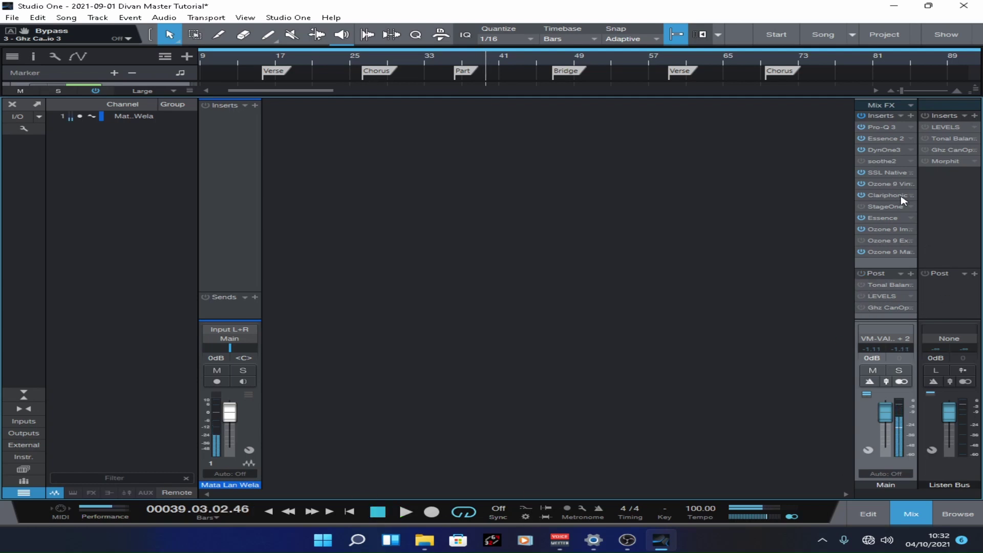
# Hide the mixer to show the arrangement, save the song, and show the mixer again.
pyautogui.click(914, 518)
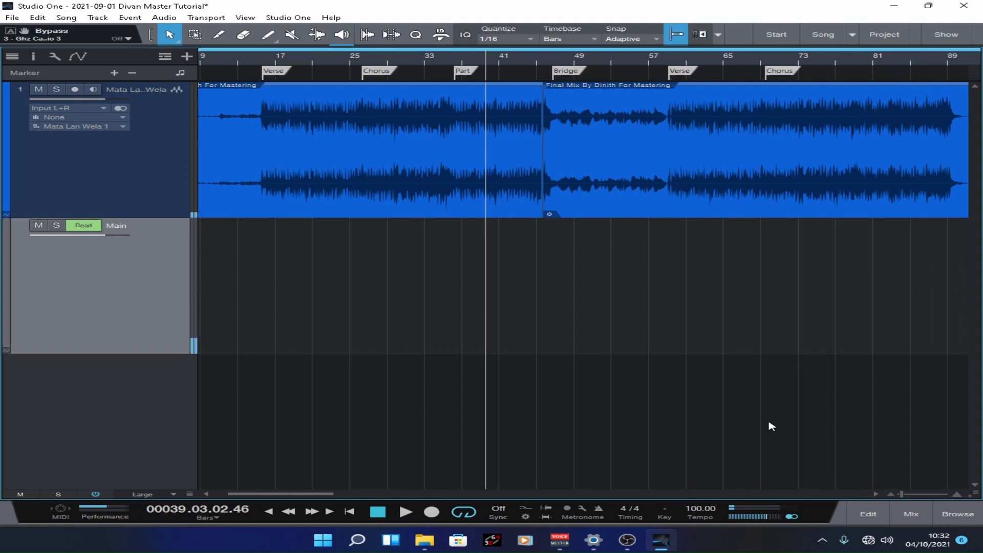
pyautogui.hotkey('ctrl', 's')
pyautogui.click(912, 514)
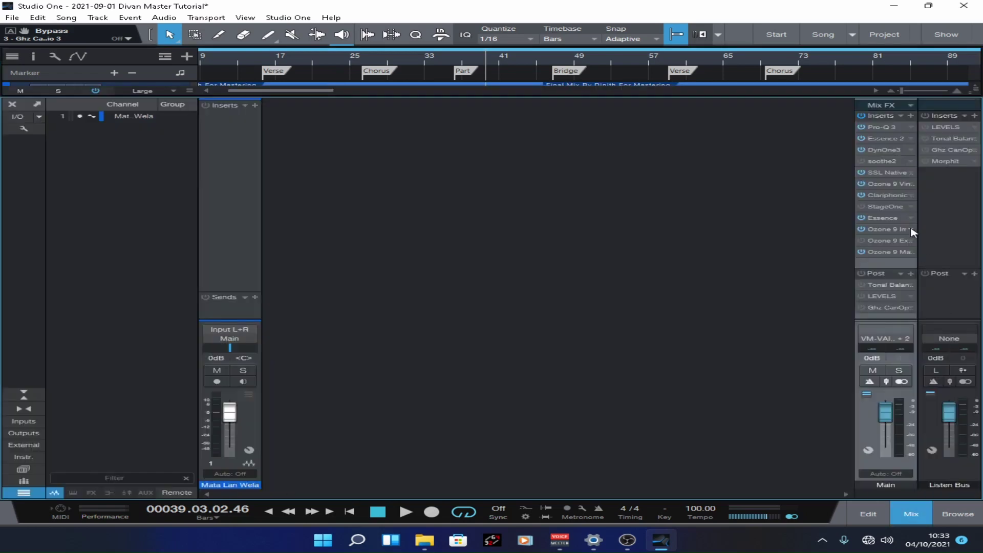
# Review Pro-Q 3 and Essence 2 on the Main channel, and show Essence 2's side-channel settings.
pyautogui.click(897, 126)
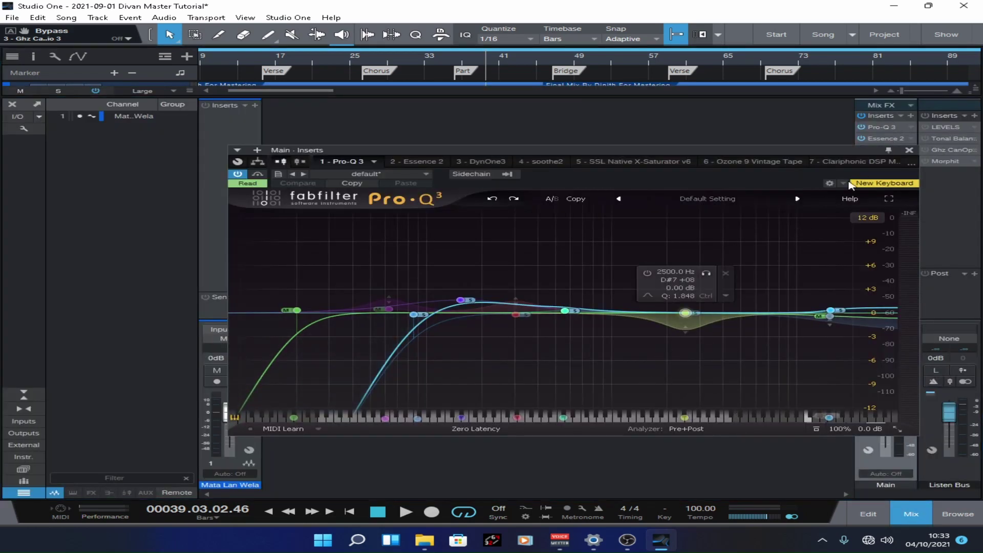
pyautogui.click(879, 140)
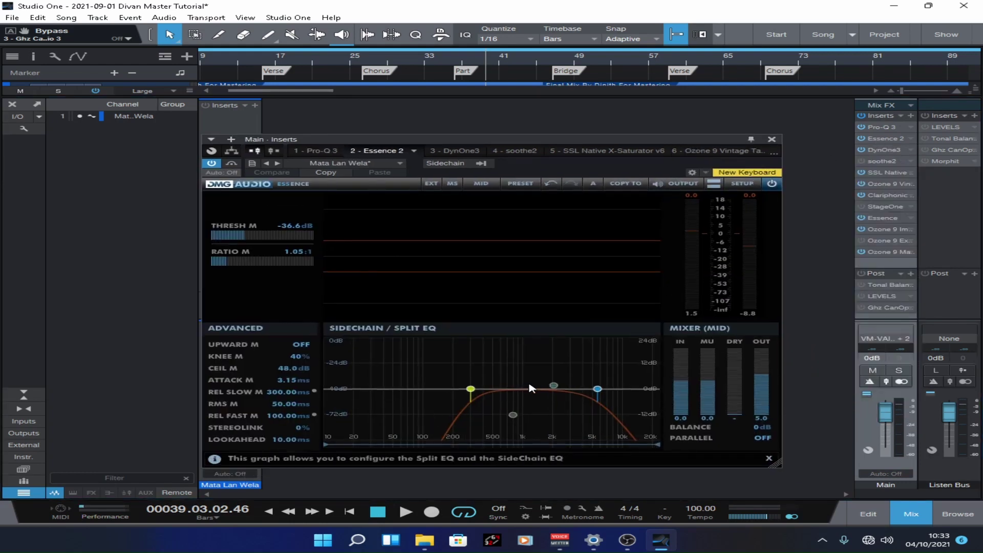
pyautogui.moveTo(472, 392)
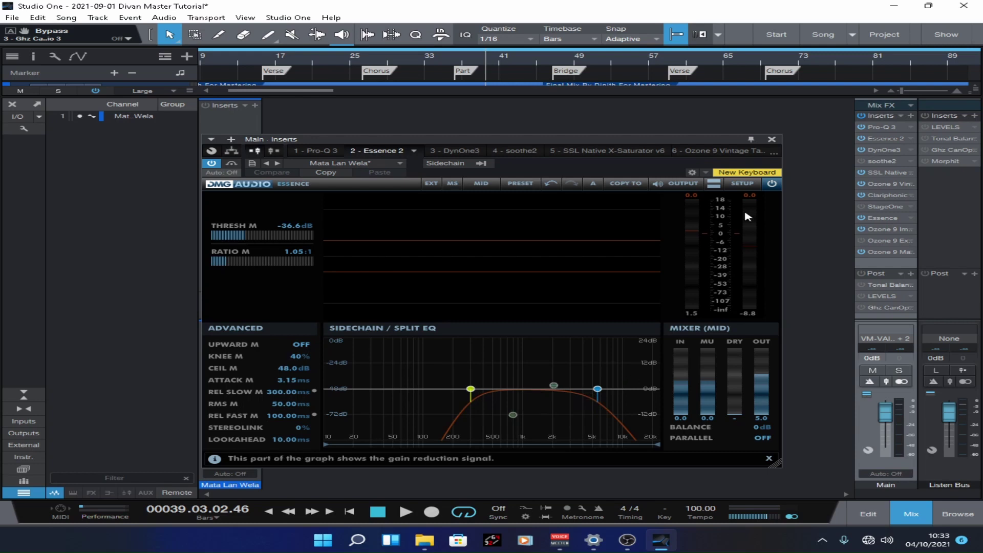
pyautogui.click(473, 184)
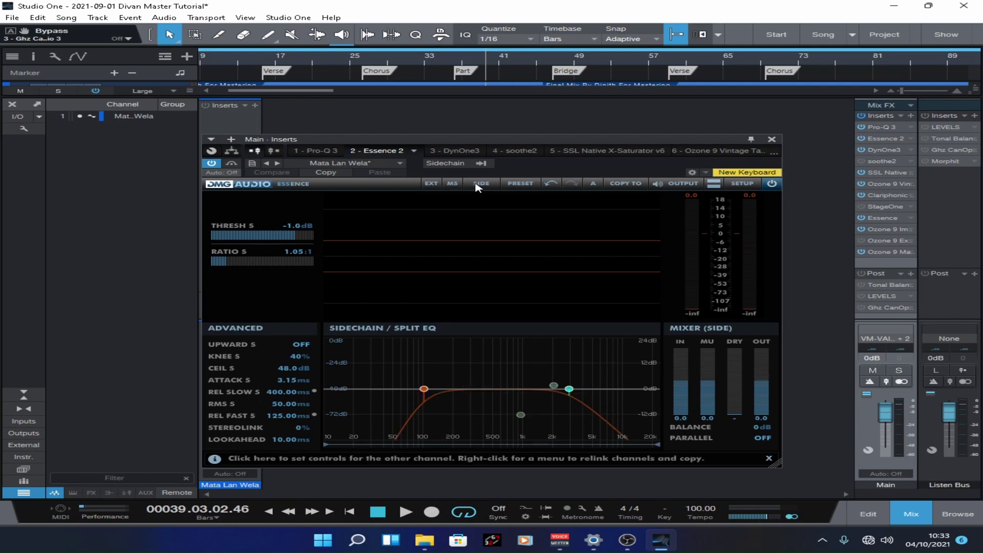
# Turn off the 102 Hz high-pass and 2.9 kHz low-pass sidechain filters for Essence 2's side channel.
pyautogui.click(424, 390)
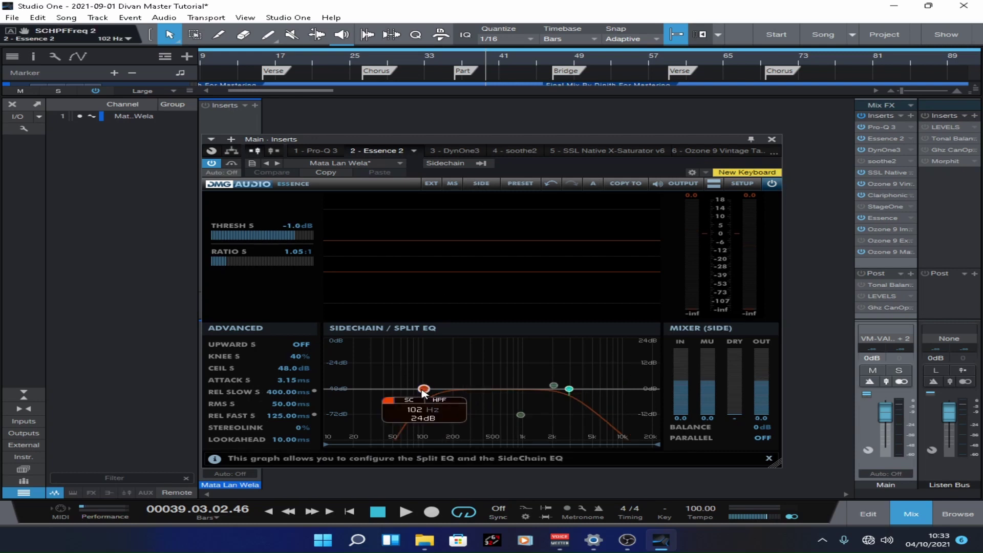
pyautogui.doubleClick(424, 390)
pyautogui.moveTo(571, 388)
pyautogui.doubleClick(521, 415)
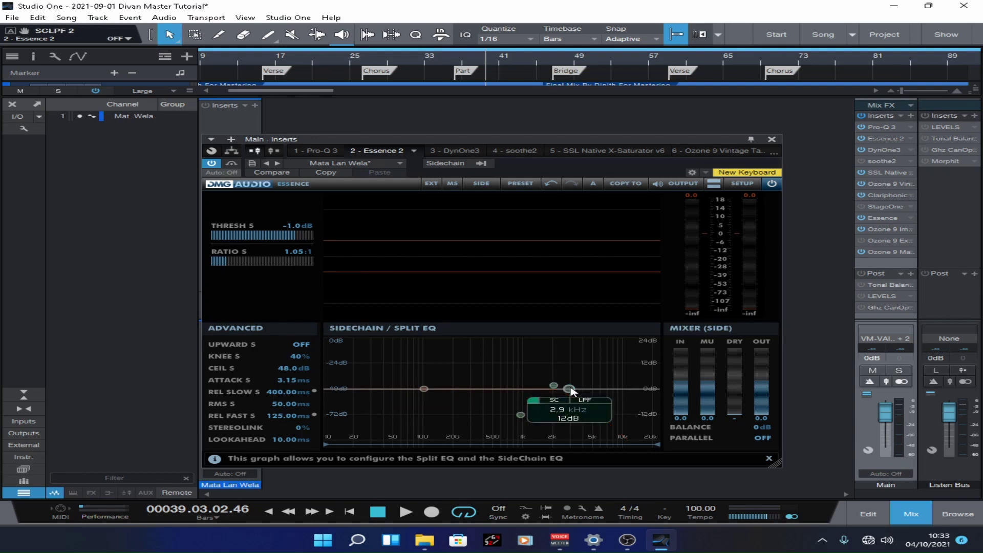
# Play the song from bar 27 and undo the last two sidechain filter changes in Essence 2.
pyautogui.click(369, 61)
pyautogui.press('space')
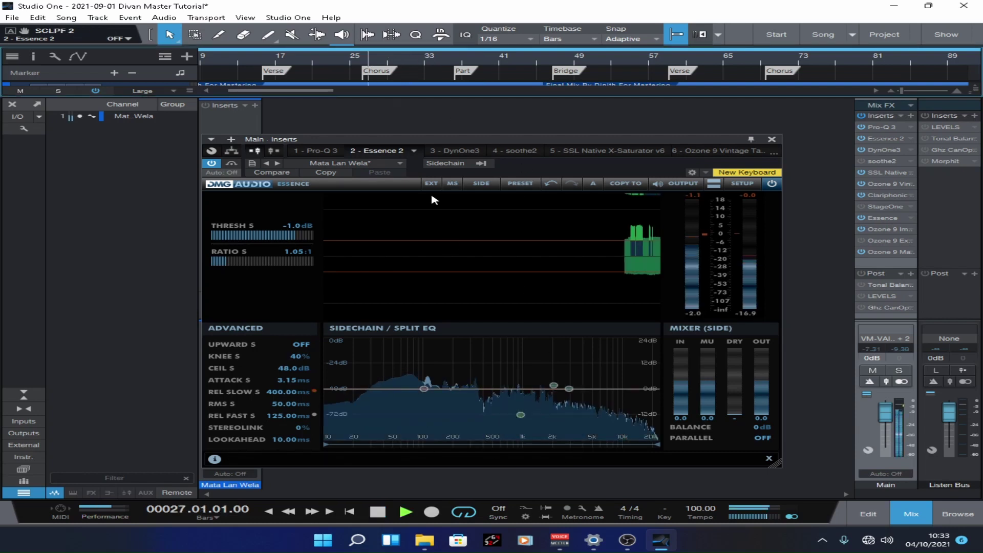
pyautogui.click(552, 184)
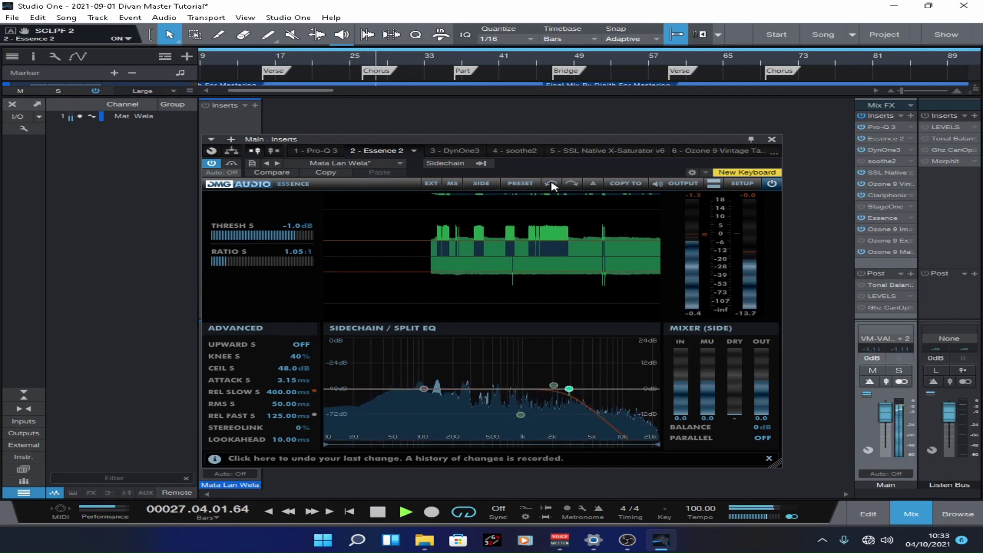
pyautogui.click(553, 184)
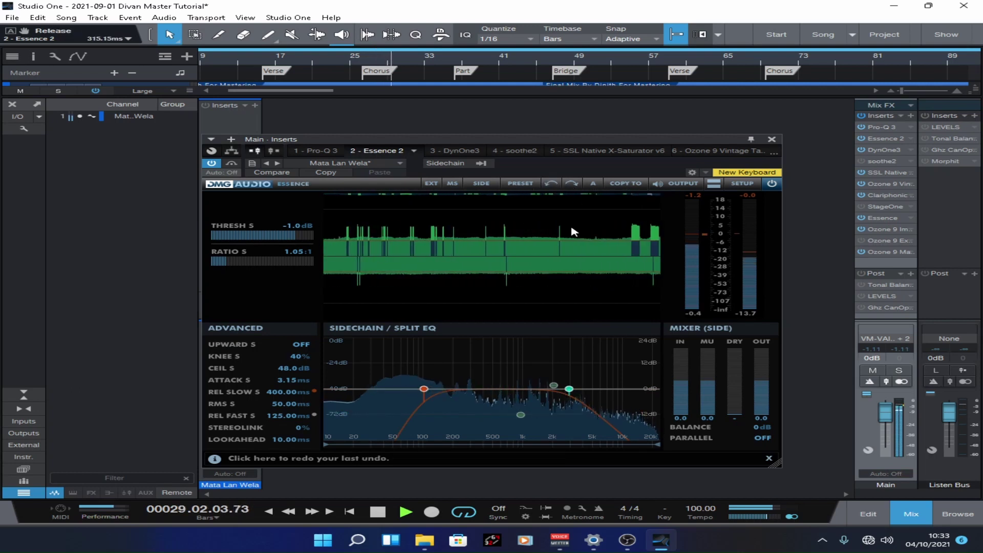
# Turn off both side-channel sidechain filters in Essence 2 again, then close the plug-in and stop playback.
pyautogui.click(423, 390)
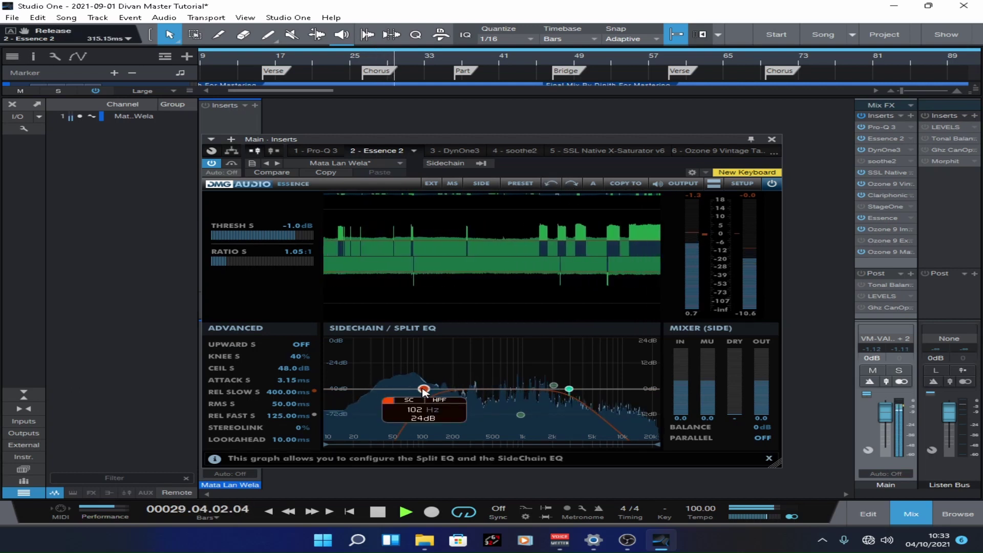
pyautogui.click(569, 389)
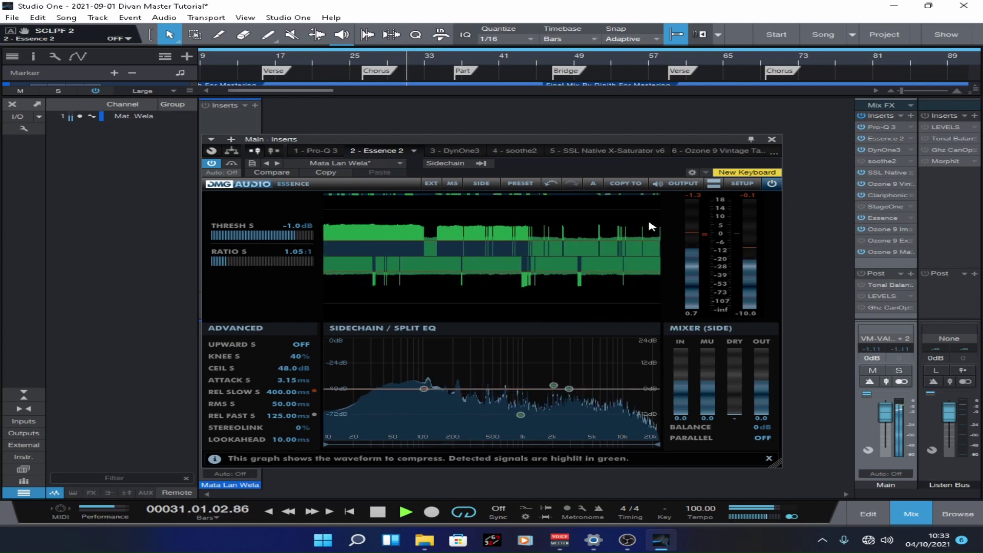
pyautogui.click(772, 140)
pyautogui.press('space')
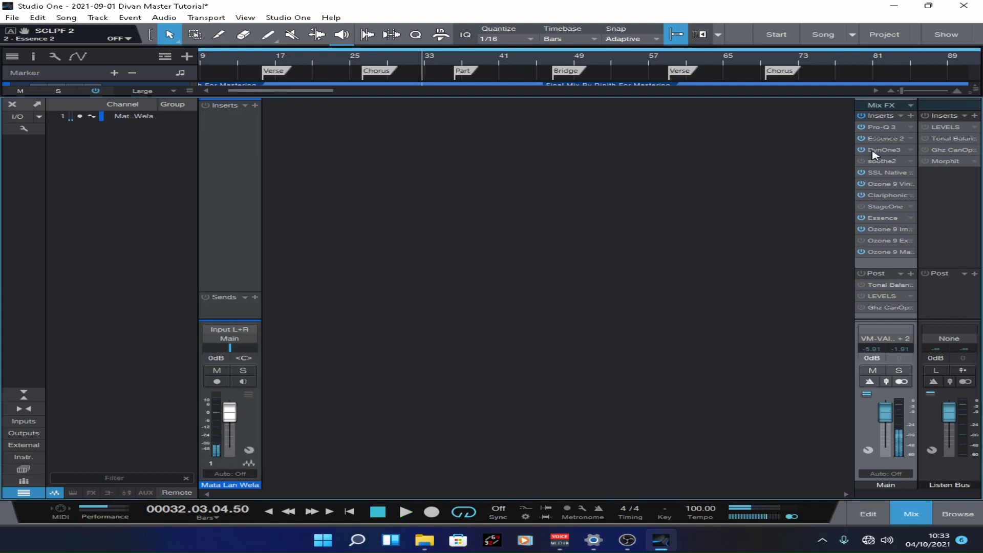
# Review the settings of DynOne3, SSL Native X-Saturator and Ozone 9 Vintage Tape on the Main channel.
pyautogui.click(875, 155)
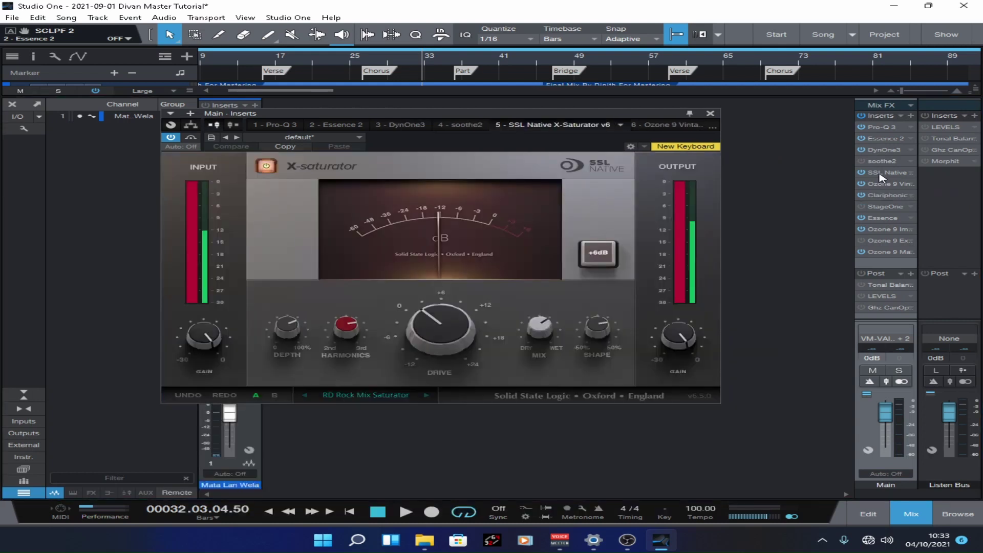
pyautogui.click(882, 174)
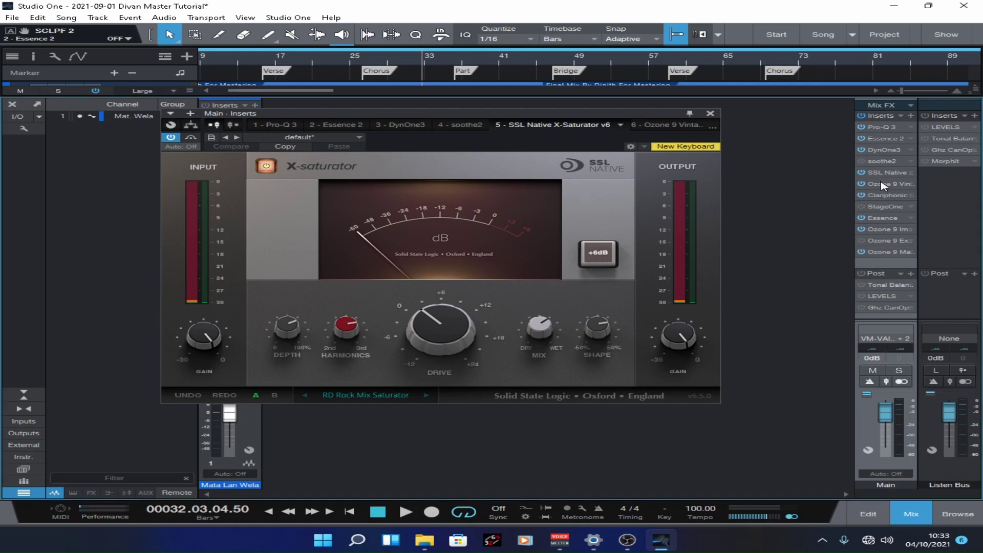
pyautogui.click(881, 184)
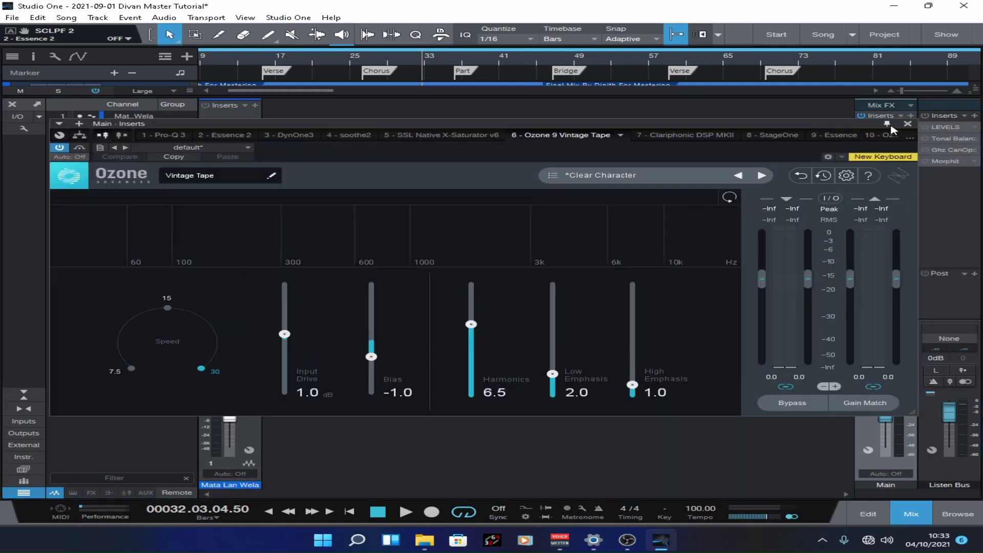
pyautogui.click(911, 130)
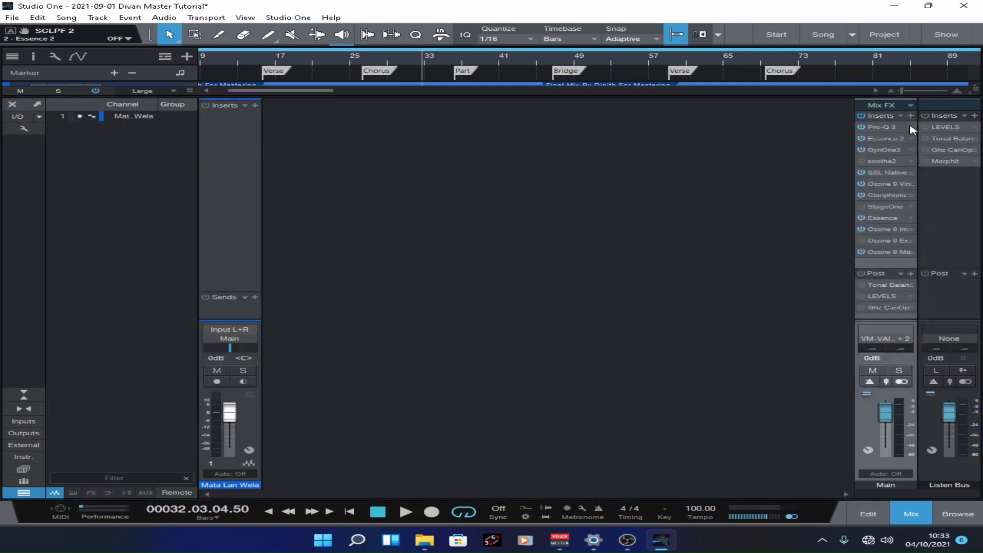
# Review the settings of Clariphonic DSP MKII, Essence and Ozone 9 Imager on the Main channel.
pyautogui.click(891, 195)
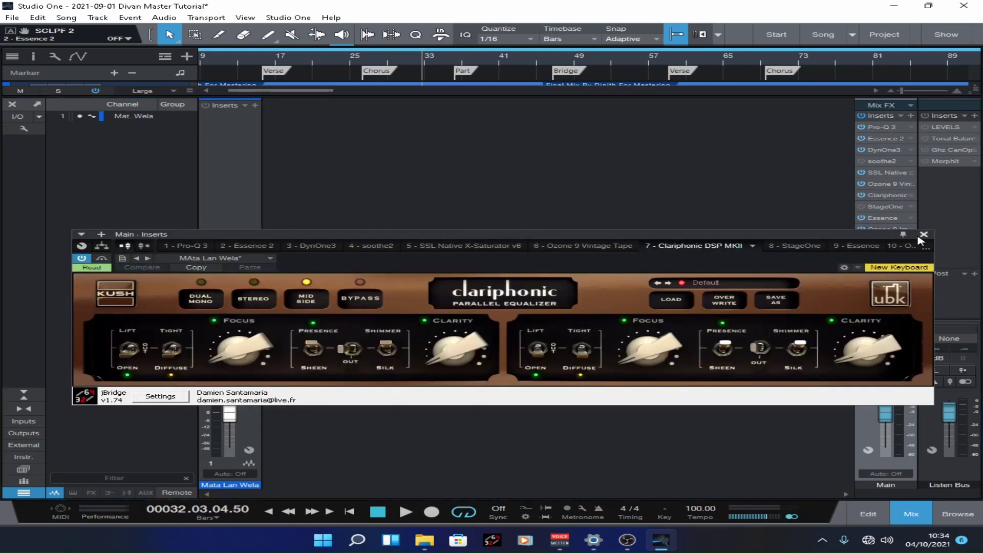
pyautogui.click(924, 235)
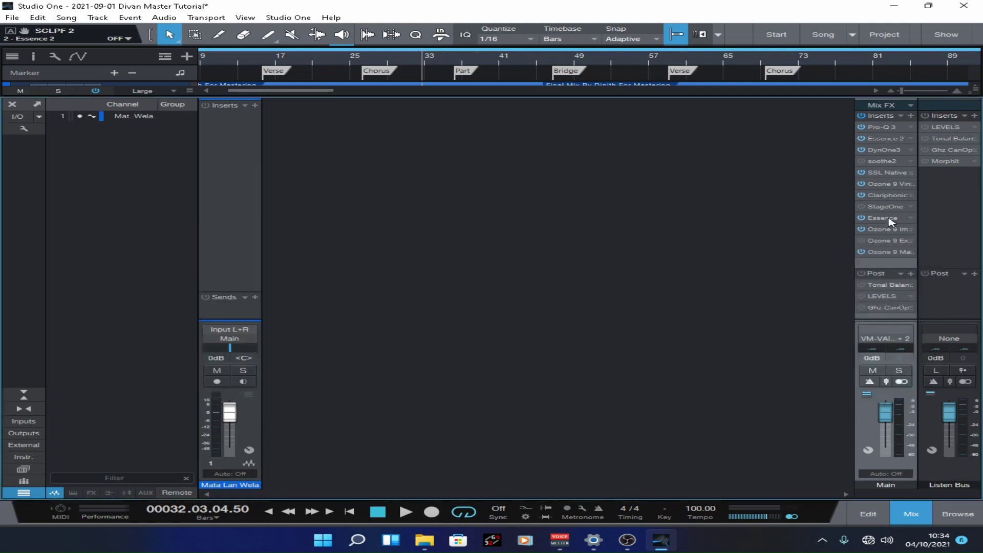
pyautogui.click(885, 218)
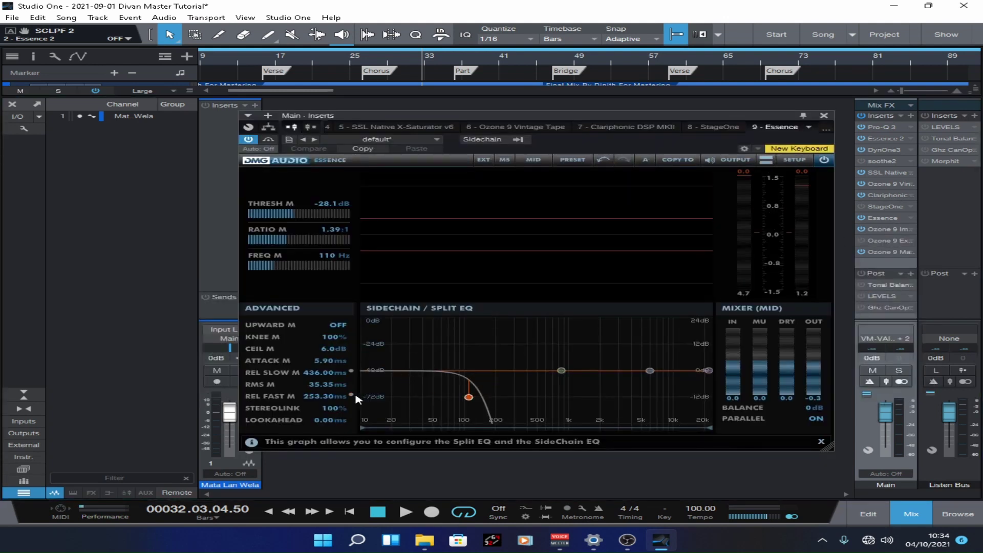
pyautogui.click(825, 117)
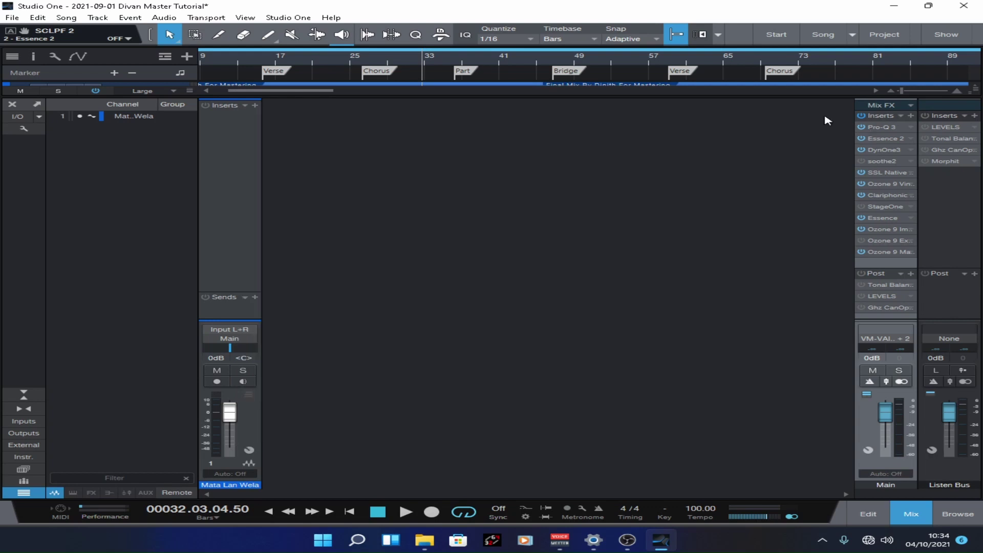
pyautogui.click(888, 229)
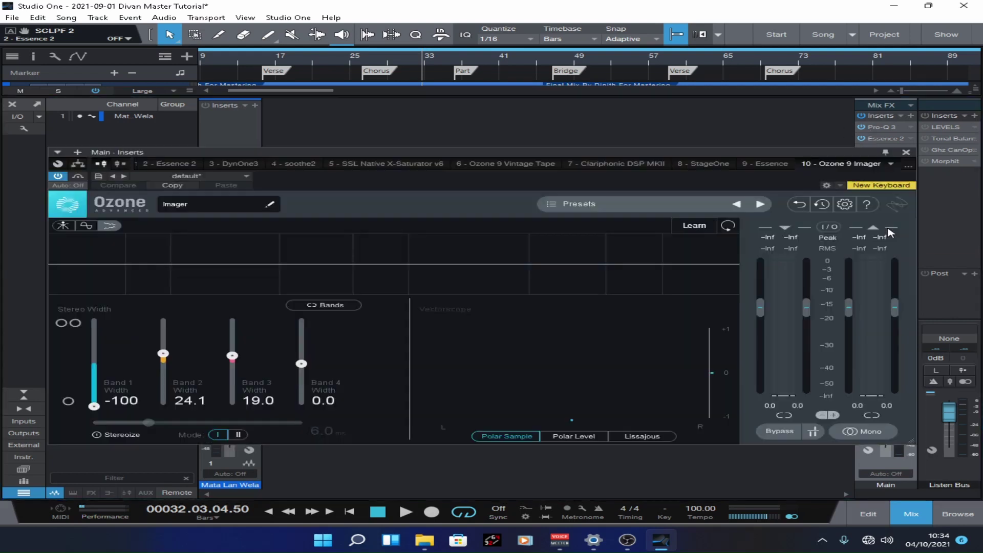
pyautogui.click(906, 153)
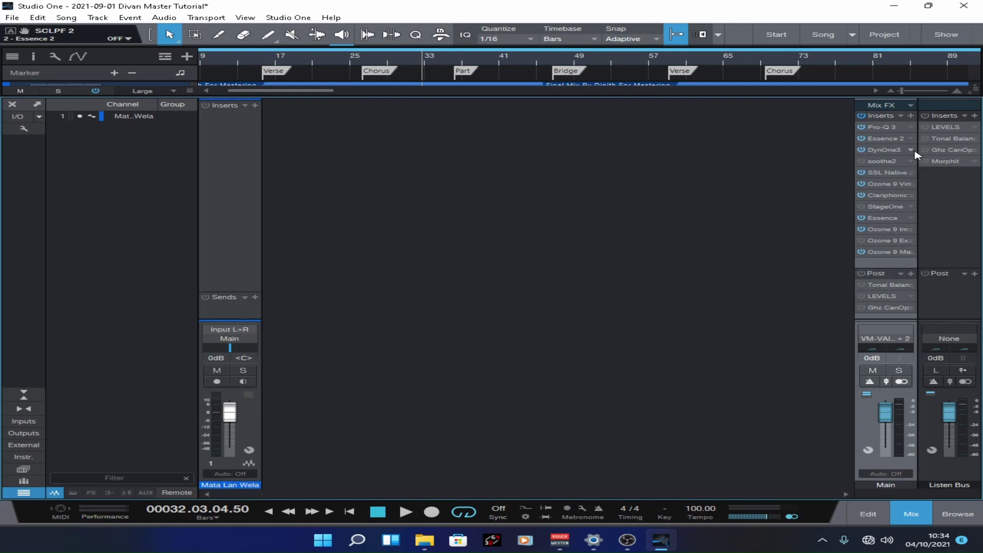
# Switch off Essence 2 on the Main channel and show the browser's effects sorted by vendor.
pyautogui.click(862, 138)
pyautogui.click(941, 515)
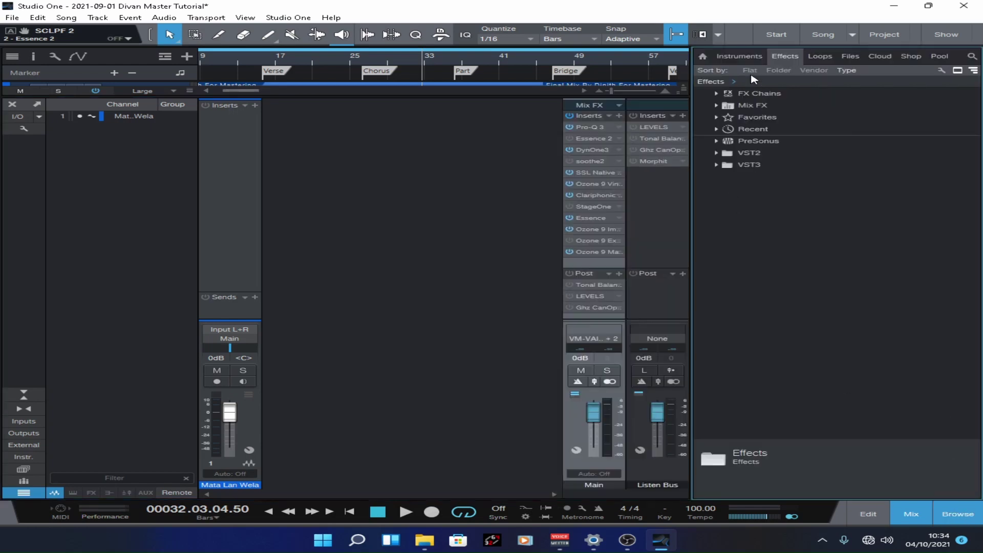
pyautogui.click(753, 59)
pyautogui.click(814, 71)
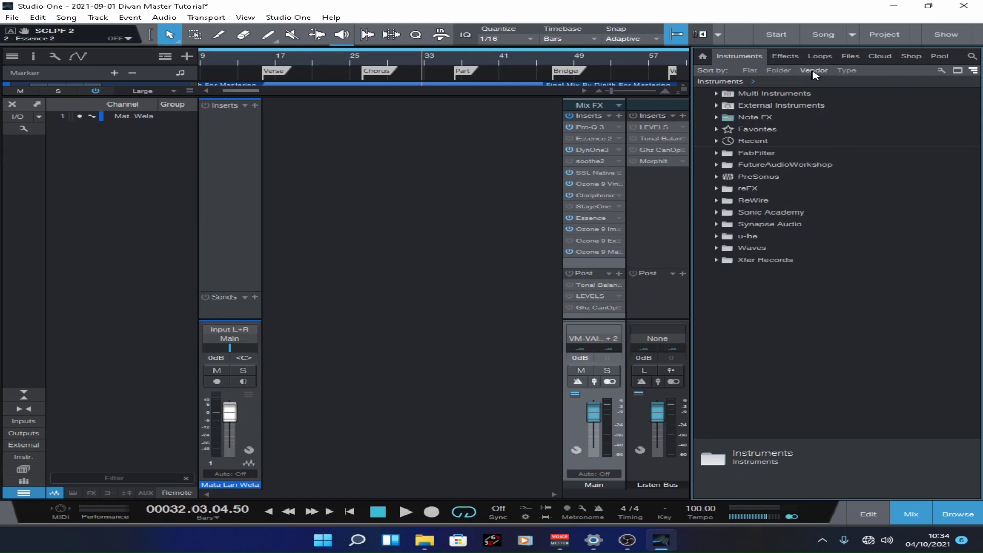
pyautogui.click(777, 70)
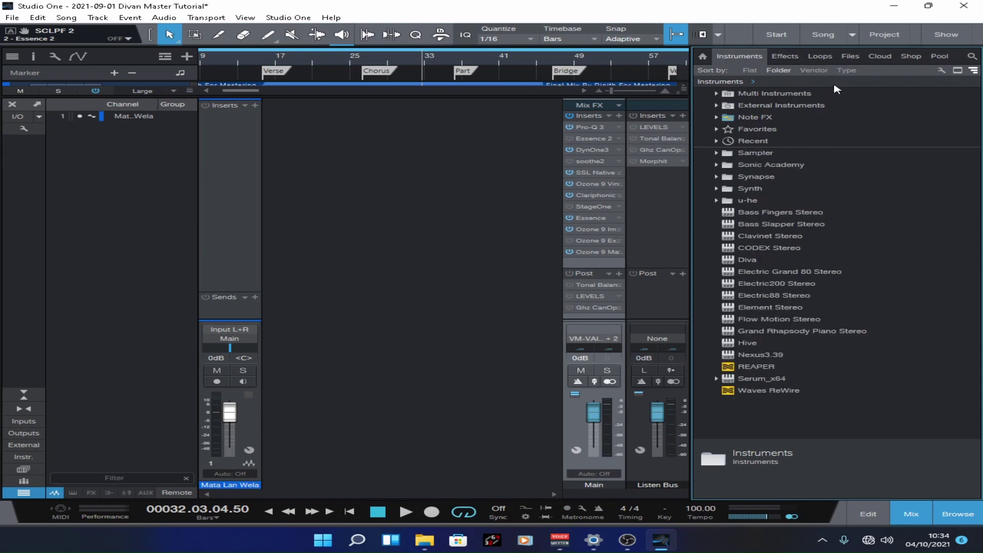
pyautogui.click(802, 58)
pyautogui.click(821, 71)
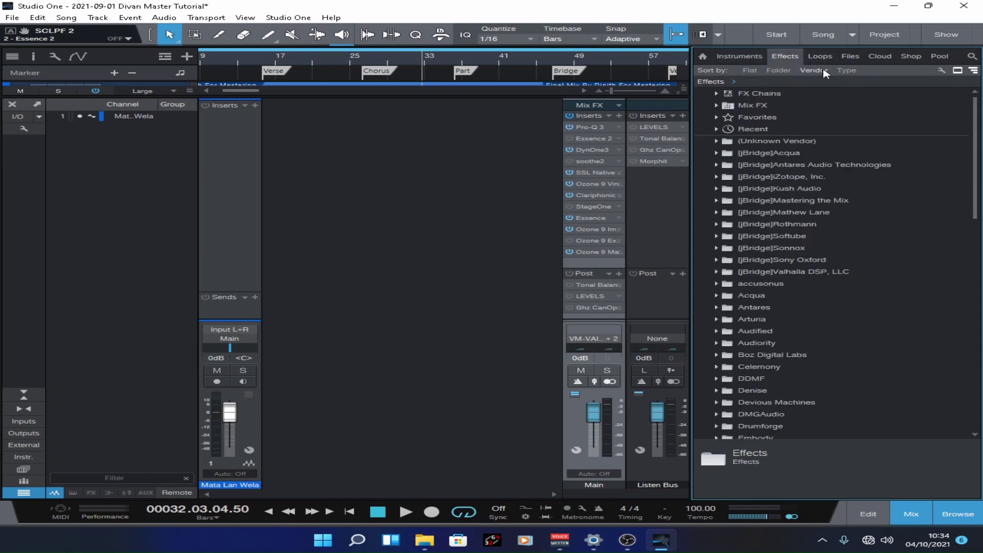
# Insert FabFilter's Pro-C 2 directly after Essence 2 on the Main channel and play the song from bar 19.
pyautogui.scroll(-8, 788, 277)
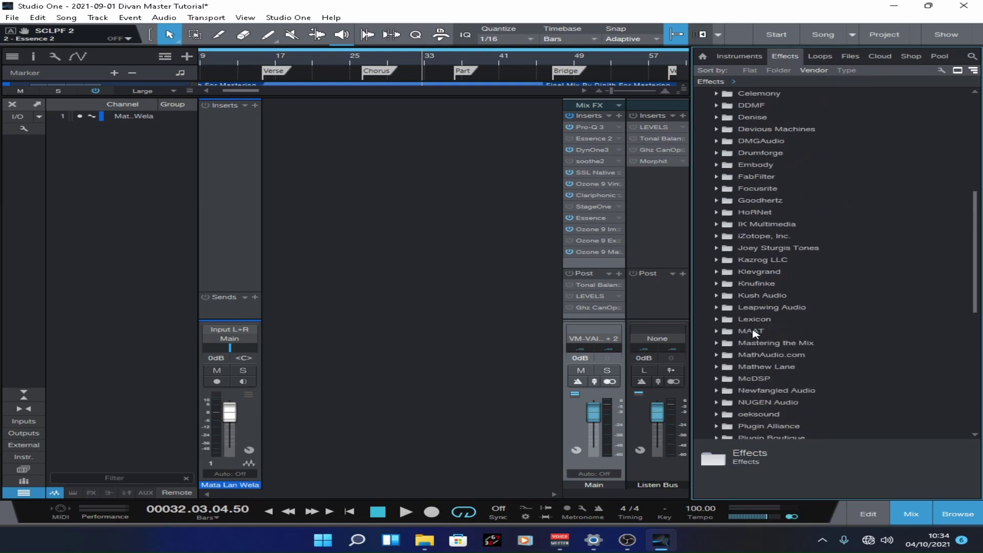
pyautogui.click(725, 176)
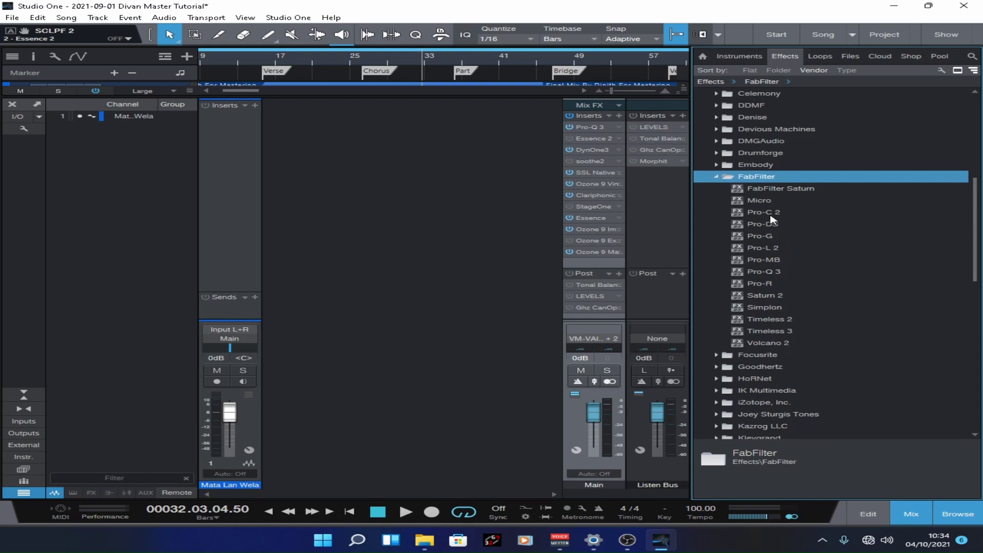
pyautogui.moveTo(770, 214); pyautogui.dragTo(606, 145)
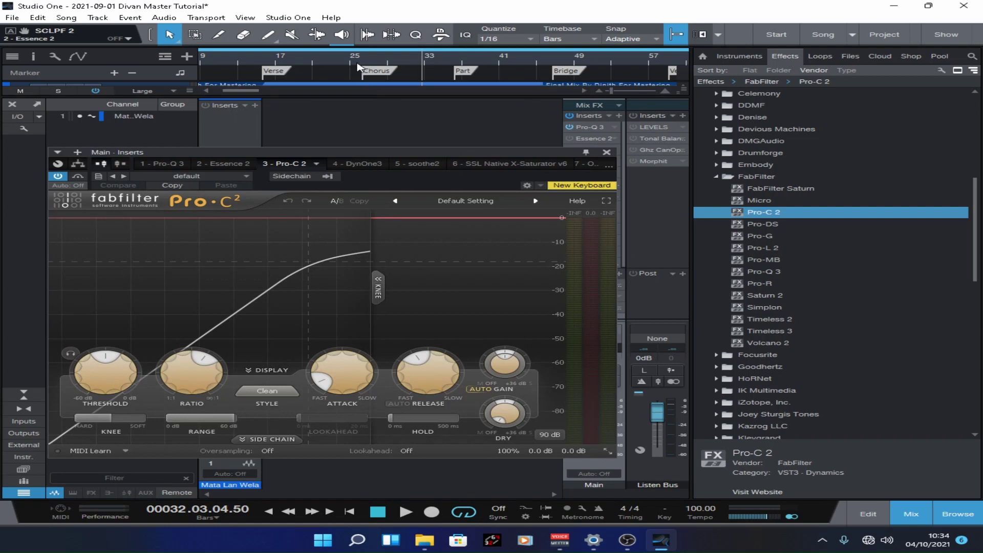
pyautogui.click(296, 58)
pyautogui.press('space')
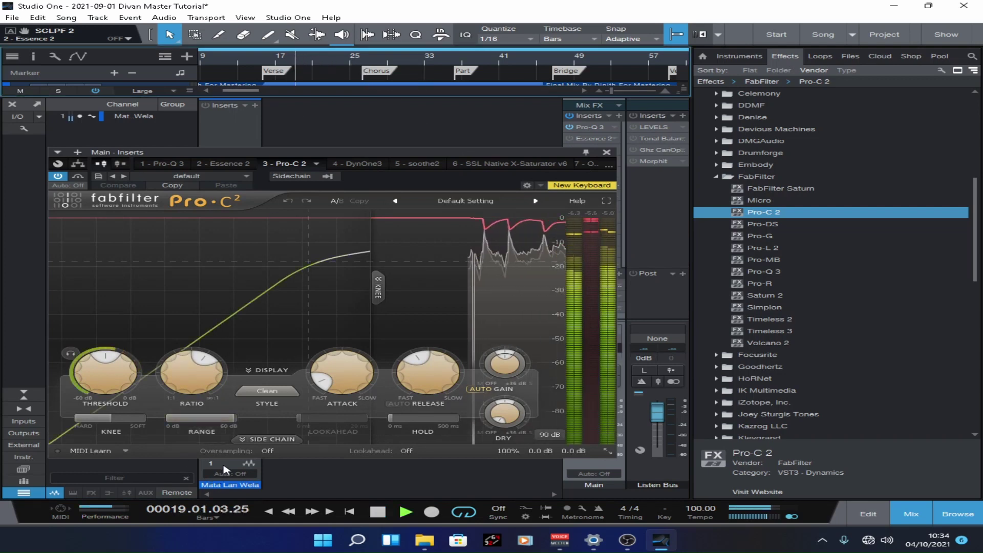
# Expand Pro-C 2's side chain and enable its low cut at about 233 Hz and high cut at about 4290 Hz.
pyautogui.click(268, 439)
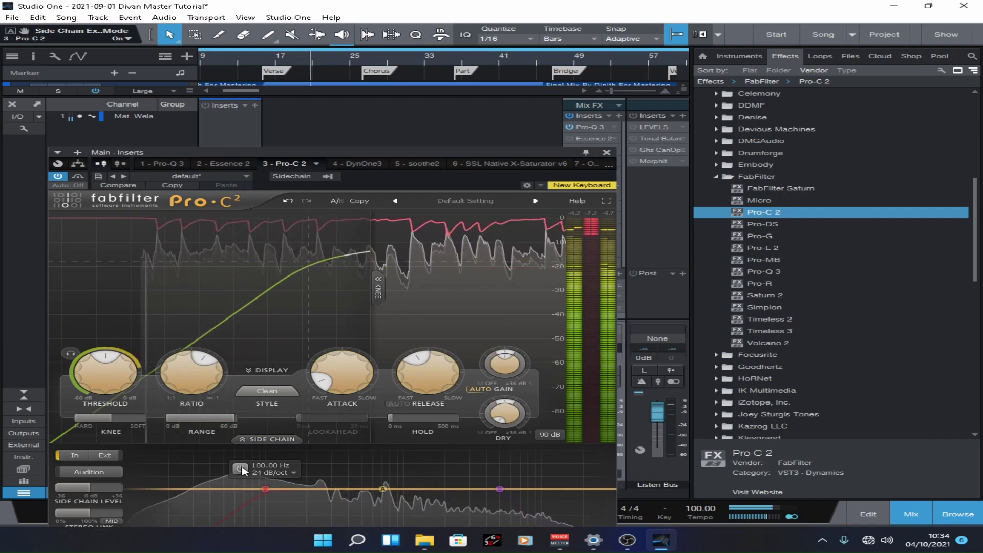
pyautogui.click(265, 490)
pyautogui.moveTo(266, 491); pyautogui.dragTo(316, 489)
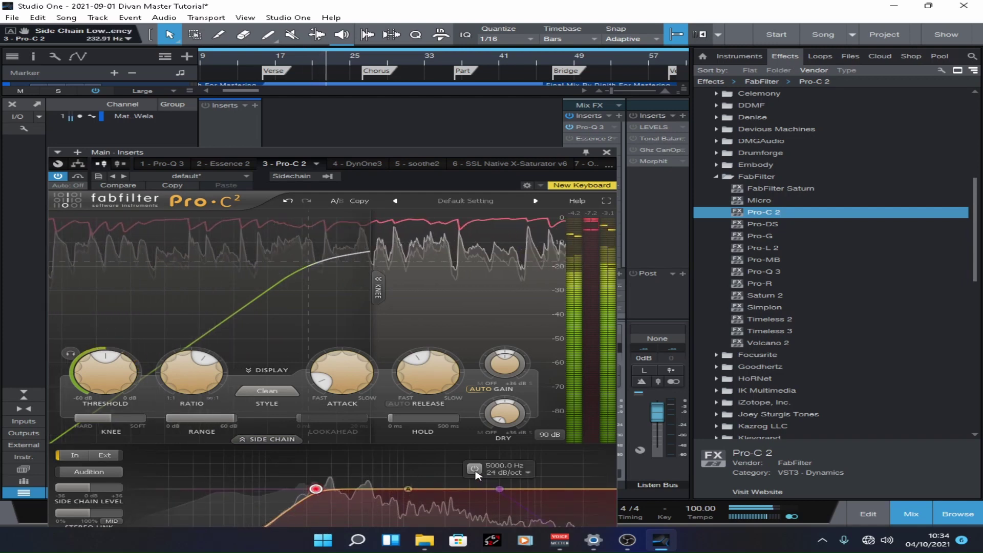
pyautogui.click(500, 490)
pyautogui.moveTo(501, 490); pyautogui.dragTo(490, 489)
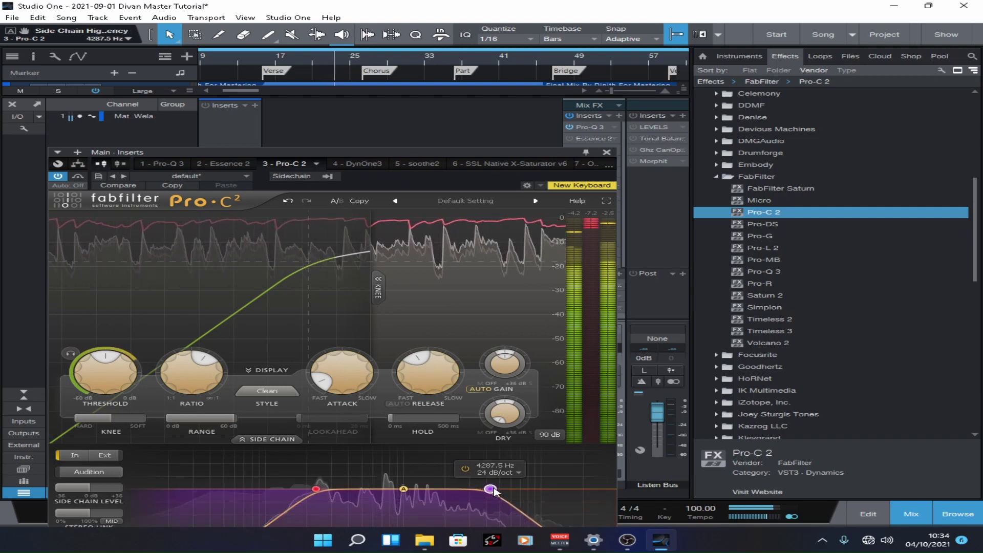
# Set Pro-C 2's stereo link to 100% mid-only and its threshold to about -12.8 dB.
pyautogui.moveTo(105, 372); pyautogui.dragTo(105, 358)
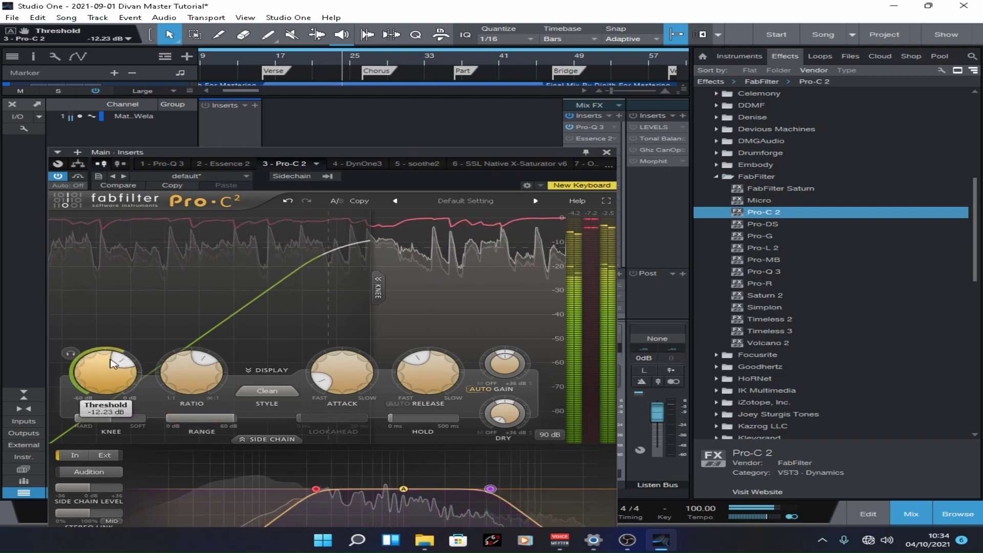
pyautogui.click(79, 515)
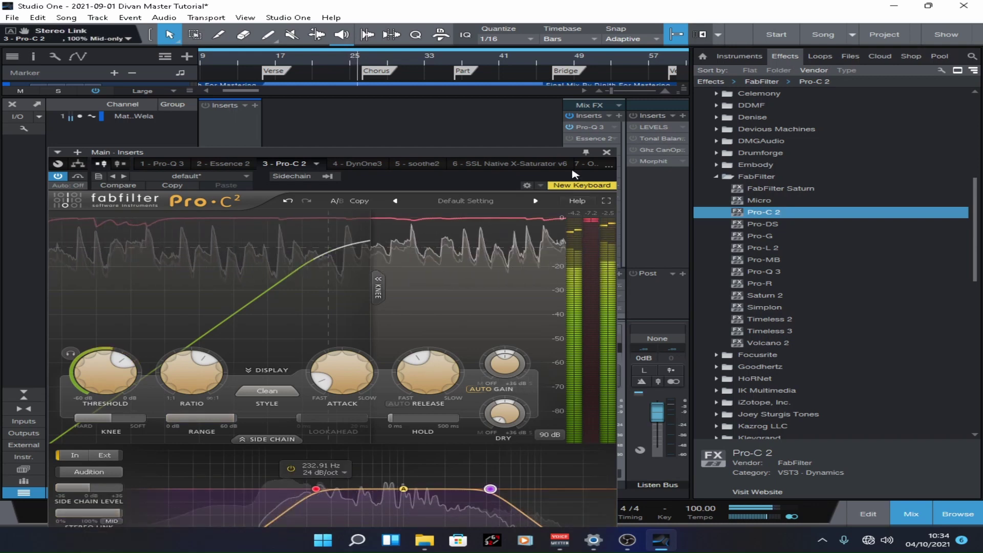
pyautogui.moveTo(565, 160); pyautogui.dragTo(602, 114)
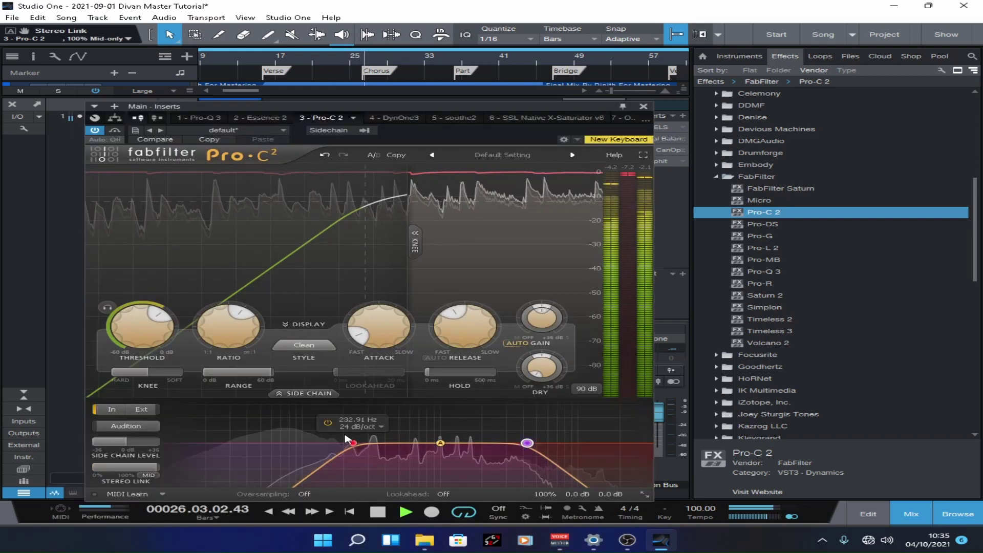
pyautogui.moveTo(145, 342); pyautogui.dragTo(145, 344)
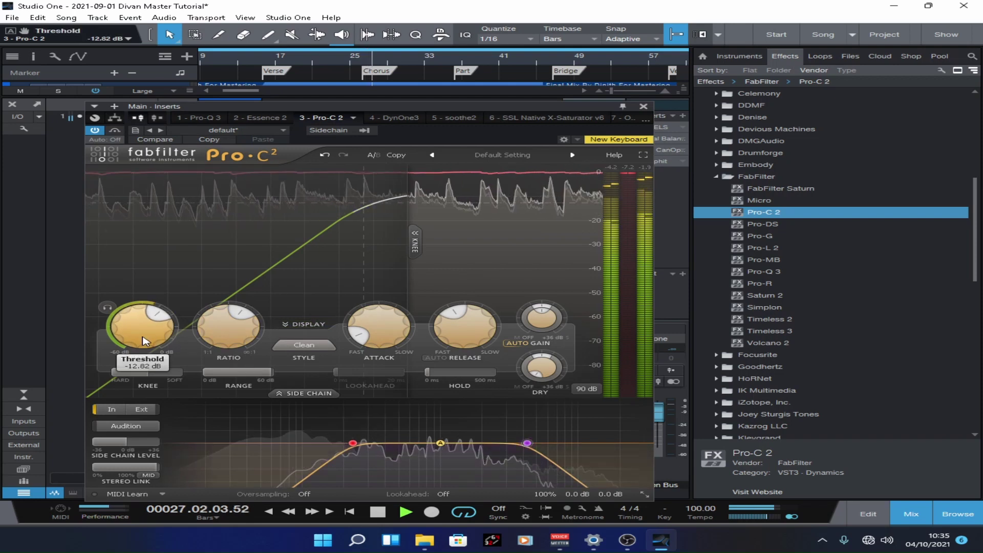
# Slow Pro-C 2's attack to mid-range and its release to about 566 ms, and set the wet gain to +4 dB.
pyautogui.moveTo(387, 326); pyautogui.dragTo(407, 271)
pyautogui.moveTo(464, 327); pyautogui.dragTo(469, 304)
pyautogui.moveTo(541, 322); pyautogui.dragTo(541, 323)
pyautogui.doubleClick(537, 322)
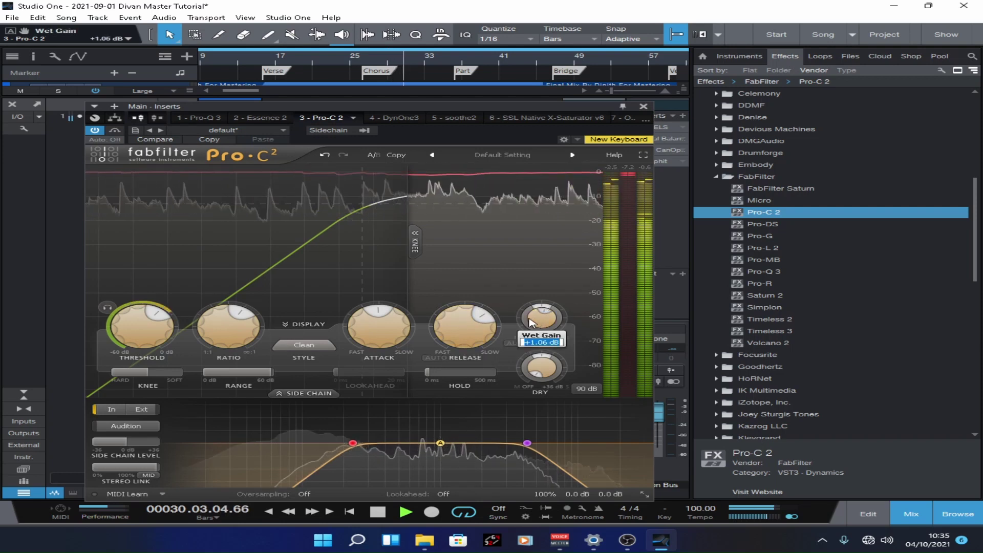
pyautogui.write('4')
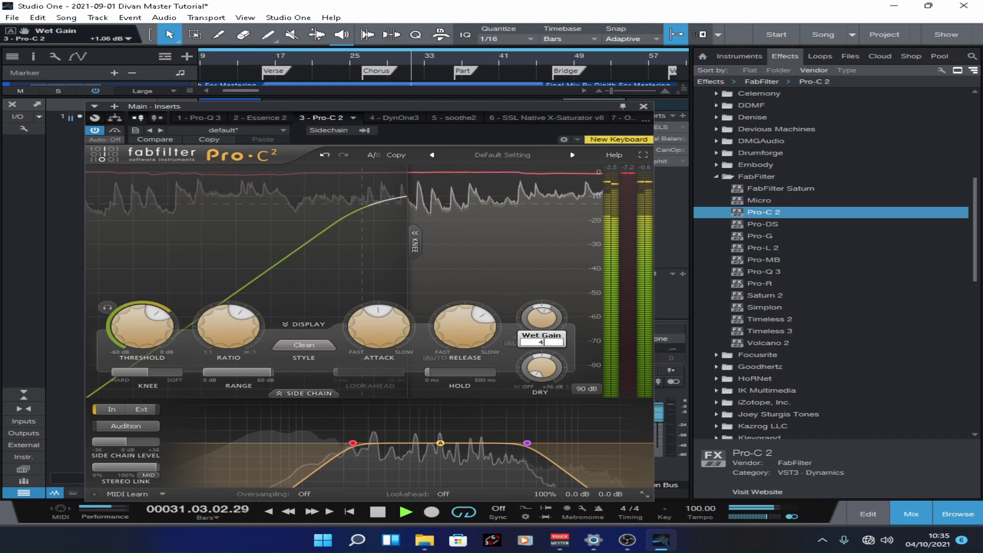
pyautogui.press('Return')
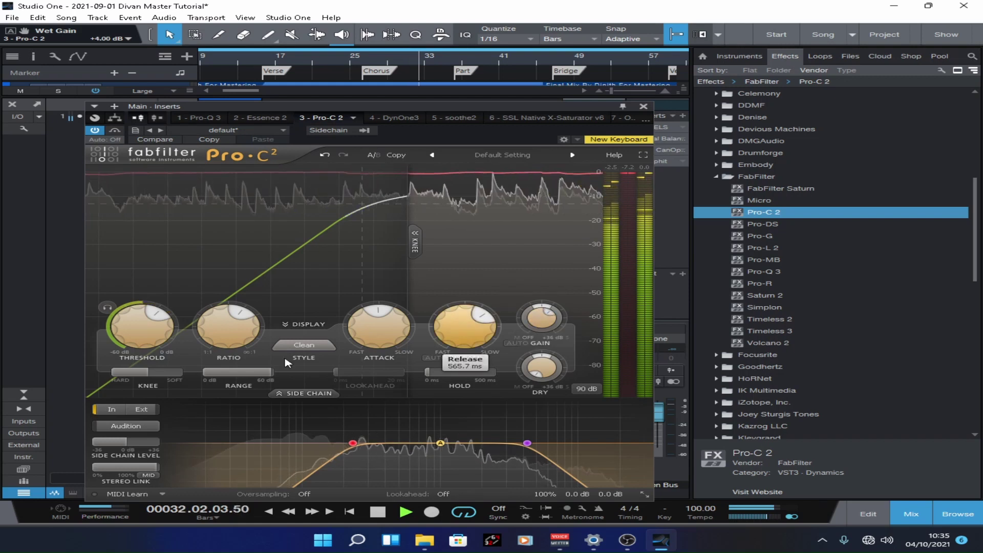
# Lower the threshold to about -13.9 dB and narrow the side-chain band to about 346 Hz through 3920 Hz.
pyautogui.moveTo(150, 334); pyautogui.dragTo(153, 342)
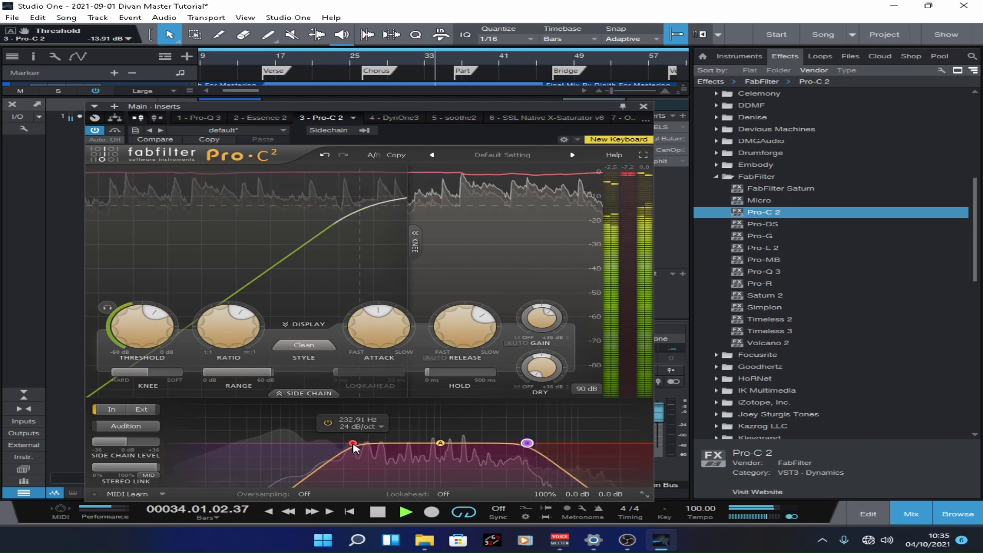
pyautogui.moveTo(354, 443); pyautogui.dragTo(377, 445)
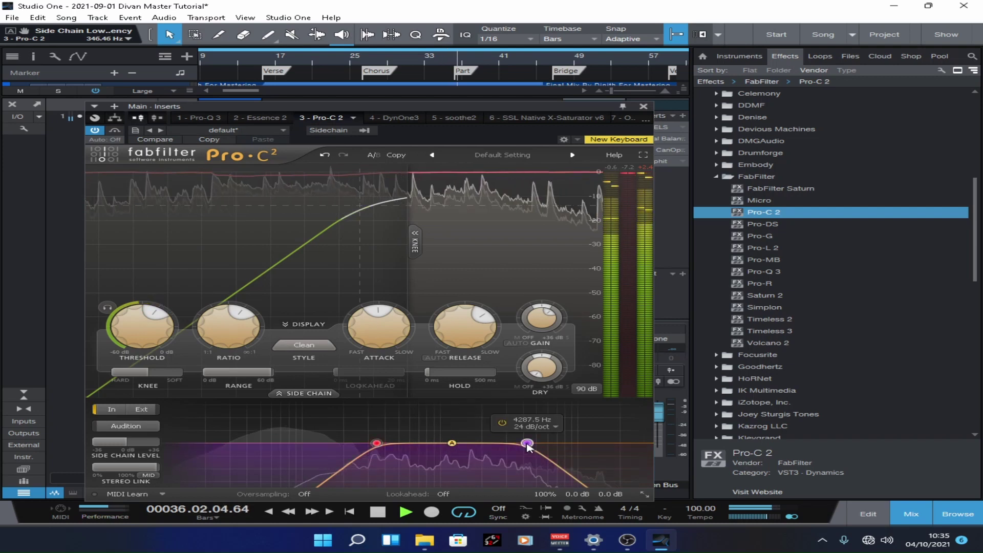
pyautogui.moveTo(527, 443); pyautogui.dragTo(522, 444)
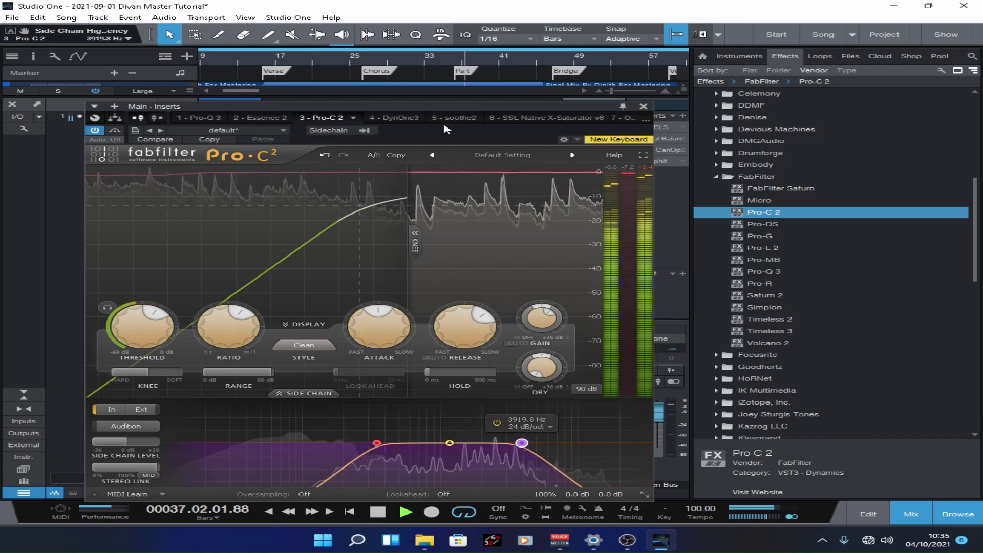
# Play the song from about bar 18 and compare the sound with Pro-C 2 bypassed and active.
pyautogui.click(291, 64)
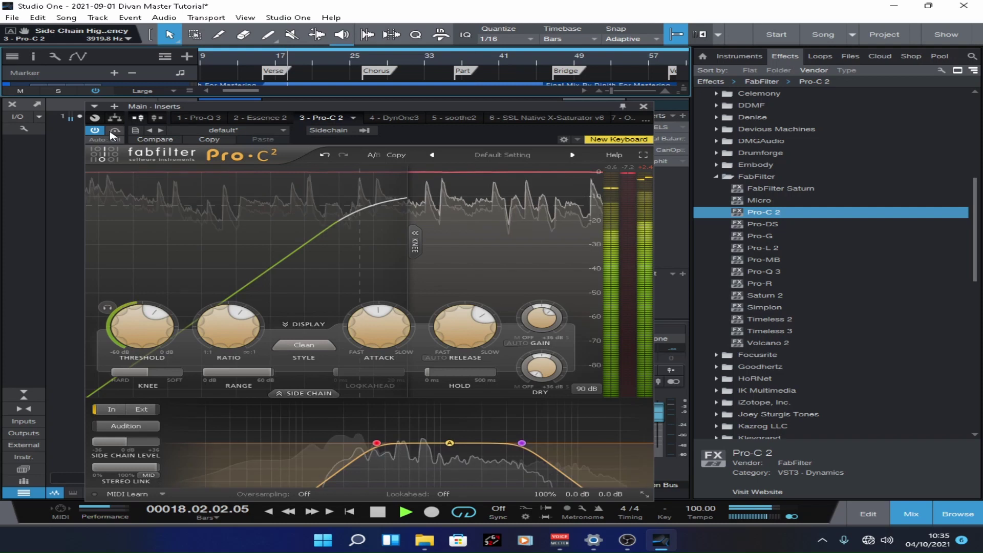
pyautogui.click(115, 132)
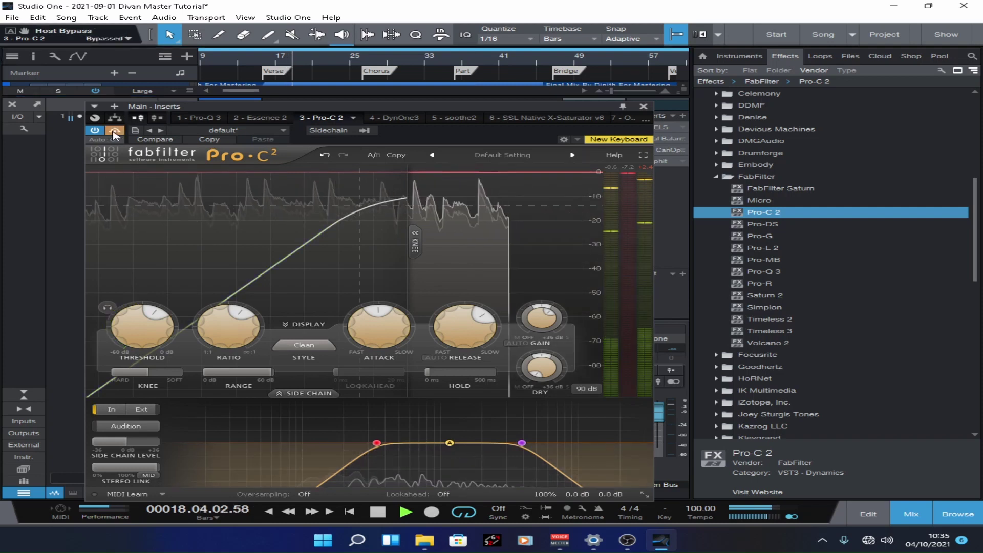
pyautogui.click(115, 132)
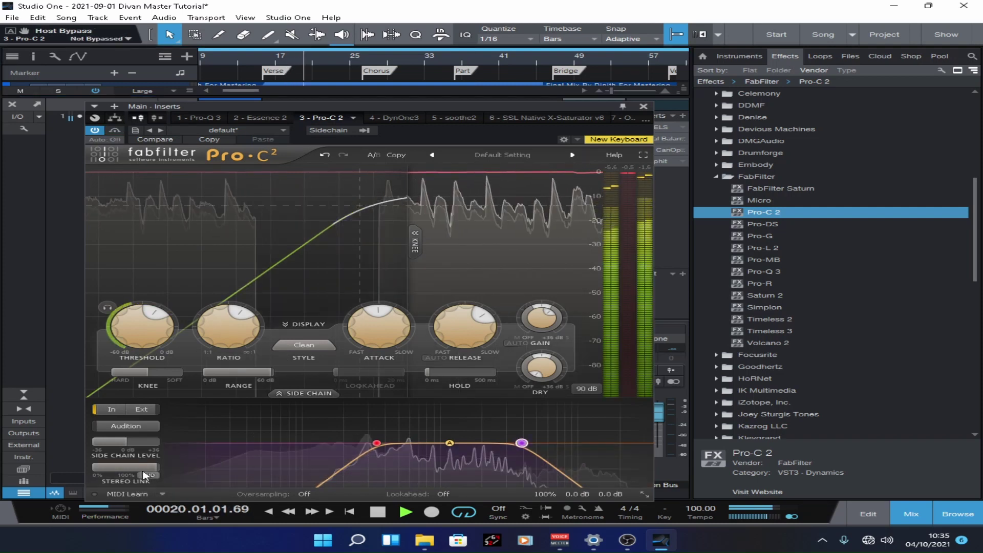
pyautogui.moveTo(537, 310)
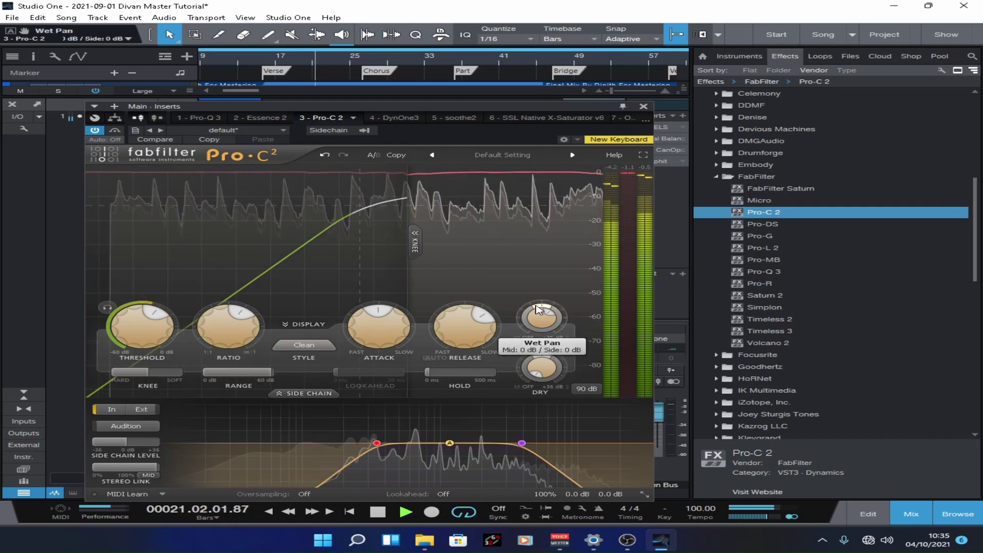
pyautogui.moveTo(538, 309); pyautogui.dragTo(540, 304)
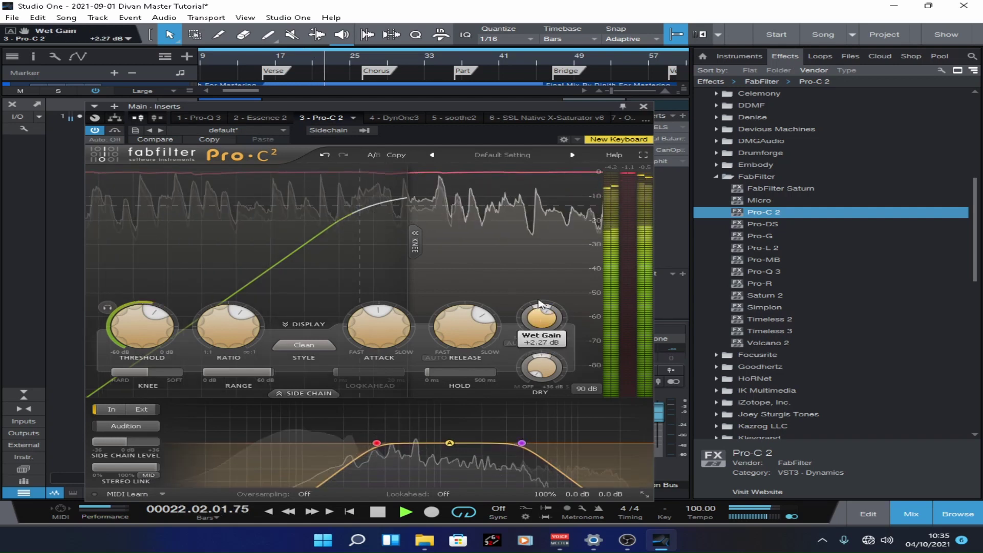
pyautogui.doubleClick(548, 322)
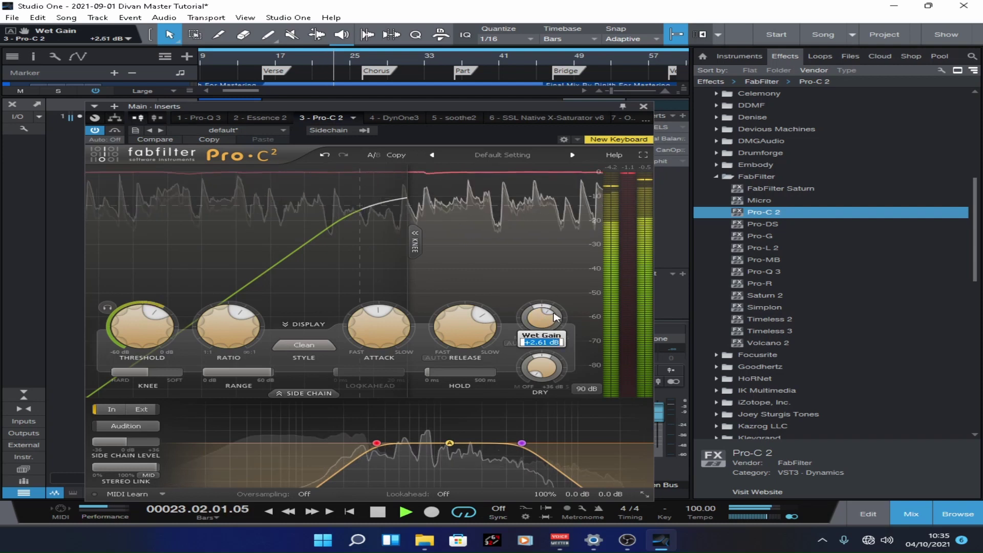
pyautogui.write('305')
pyautogui.press('Return')
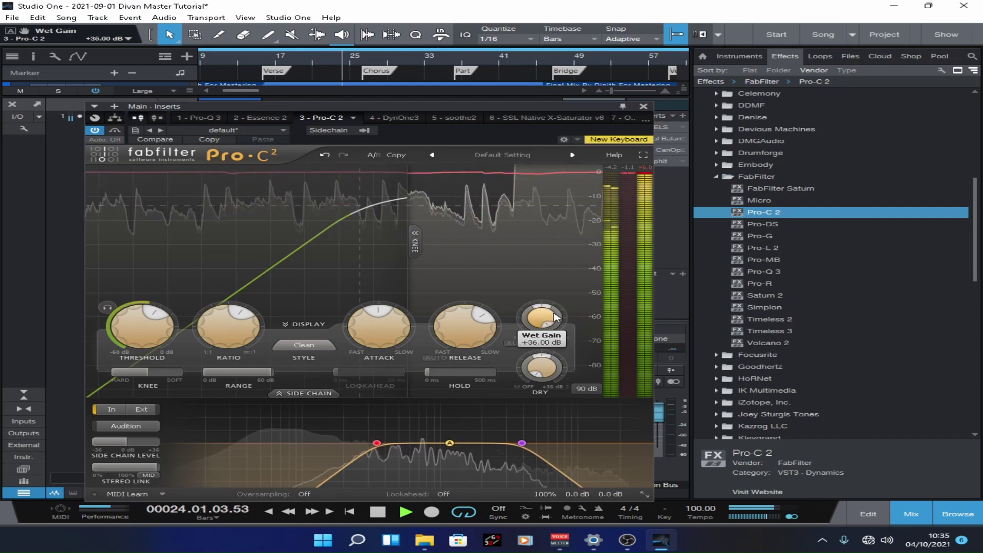
pyautogui.press('space')
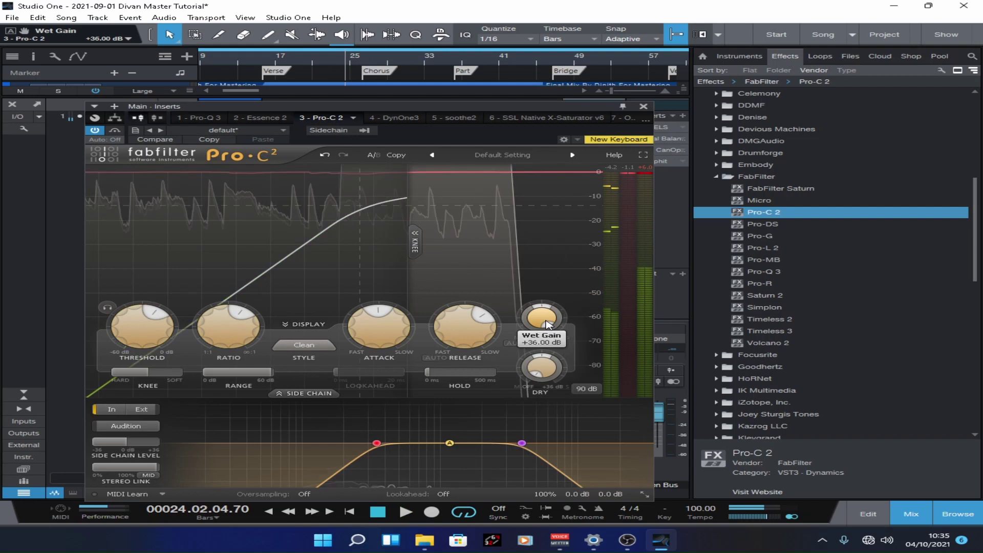
# Set Pro-C 2's wet gain to +3.5 dB, resume playback and fine-tune the gain to +3 dB.
pyautogui.doubleClick(549, 324)
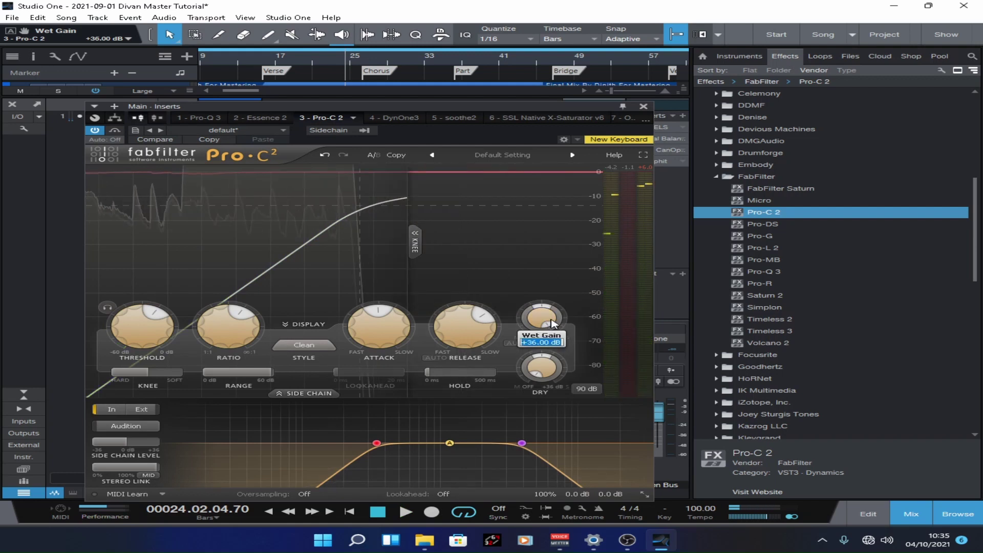
pyautogui.write('3.5')
pyautogui.press('Return')
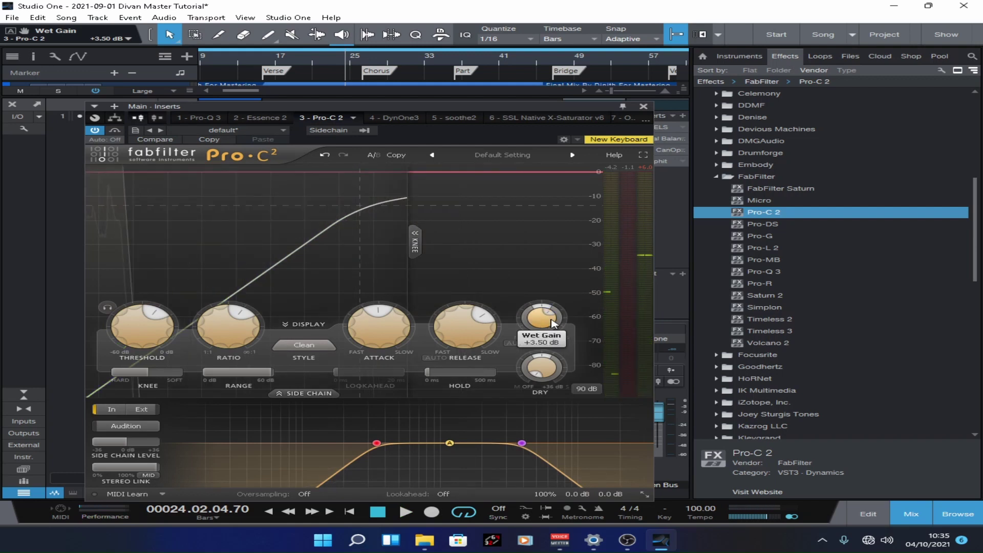
pyautogui.press('space')
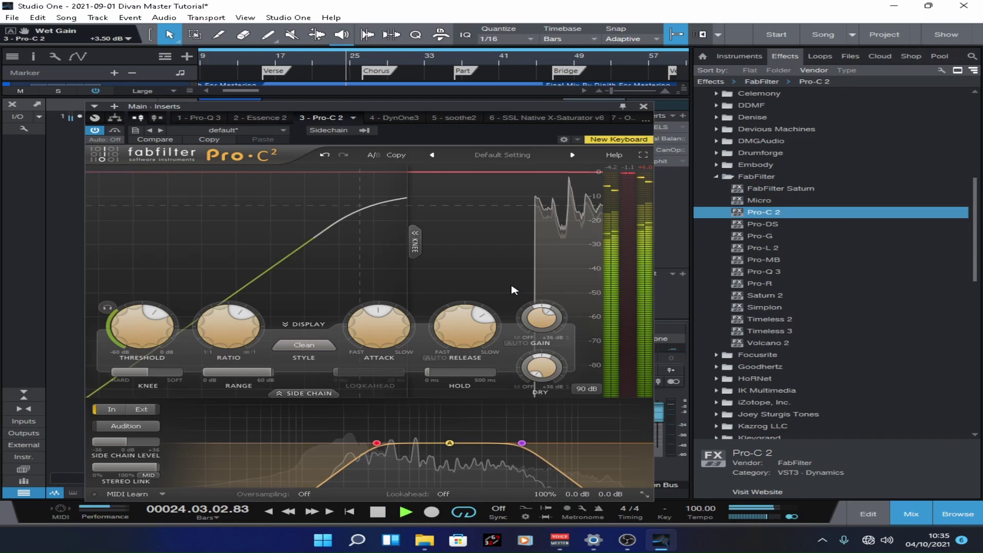
pyautogui.moveTo(537, 323)
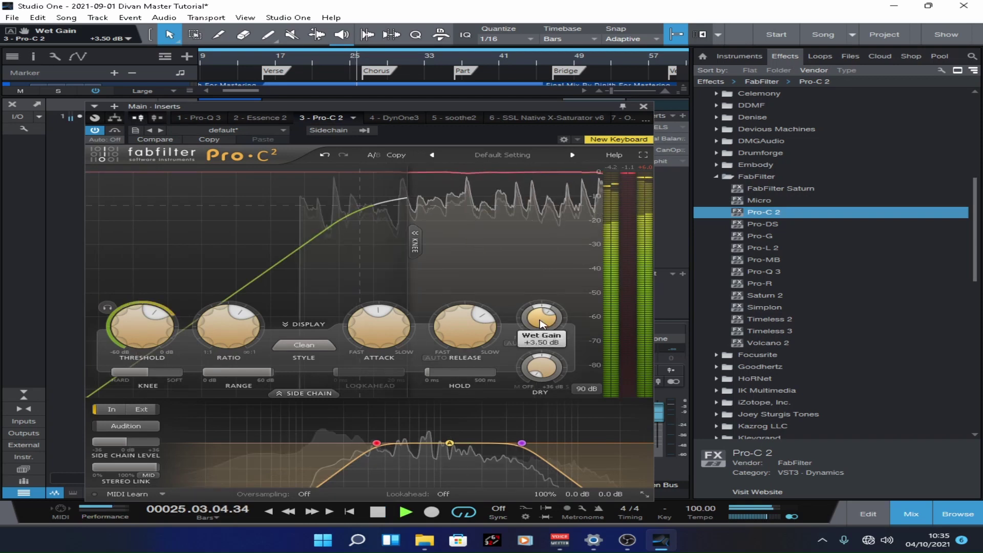
pyautogui.moveTo(540, 321); pyautogui.dragTo(640, 308)
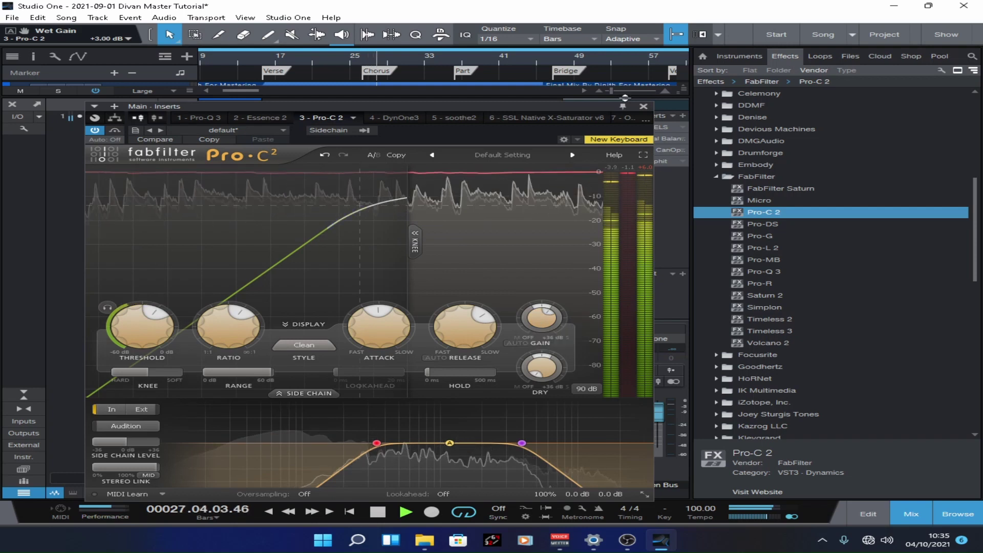
# Set Pro-C 2's oversampling to 4x and turn lookahead on.
pyautogui.click(324, 497)
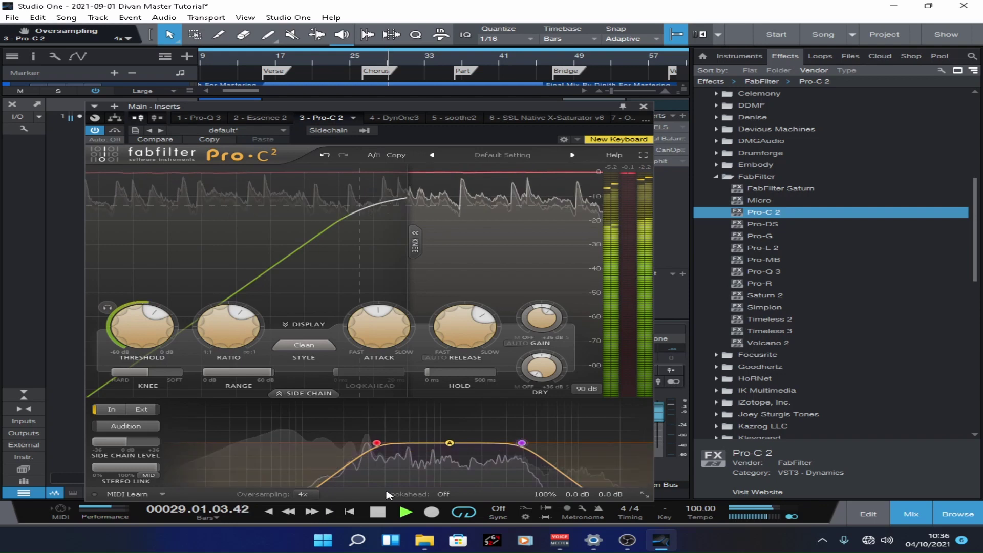
pyautogui.click(444, 494)
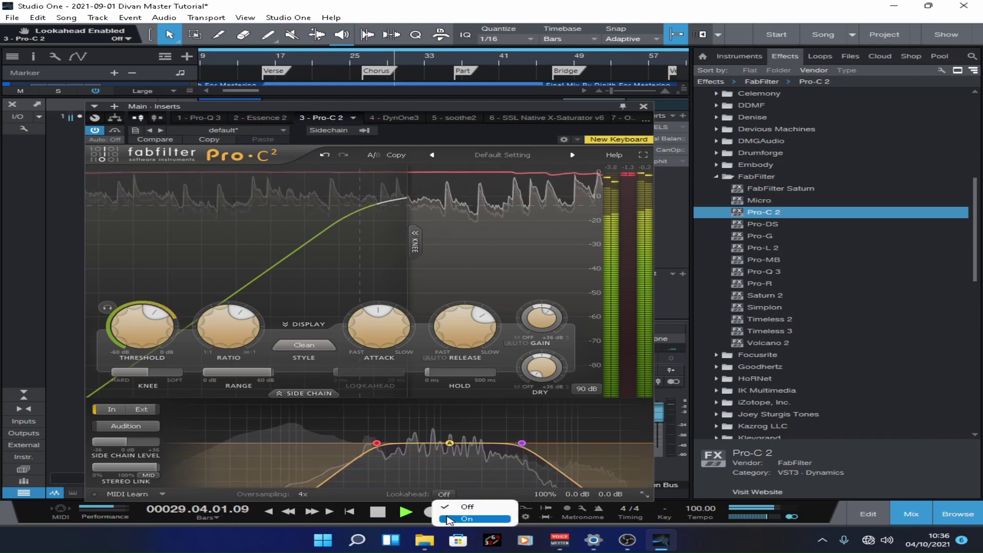
pyautogui.click(449, 519)
# Set the side-chain low cut to 30 dB/oct at about 431 Hz and compare the sound with Pro-C 2 bypassed.
pyautogui.scroll(1, 377, 448)
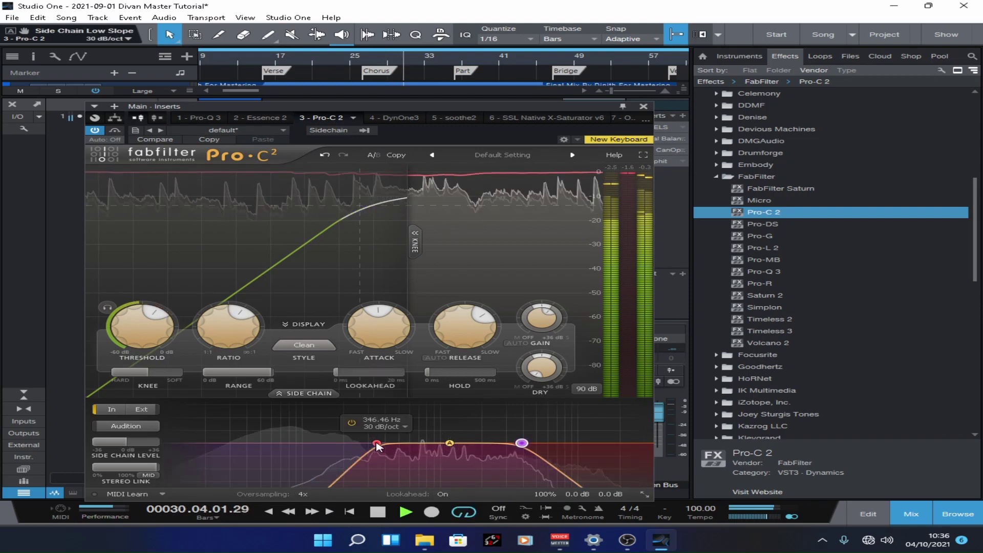
pyautogui.moveTo(378, 448); pyautogui.dragTo(389, 444)
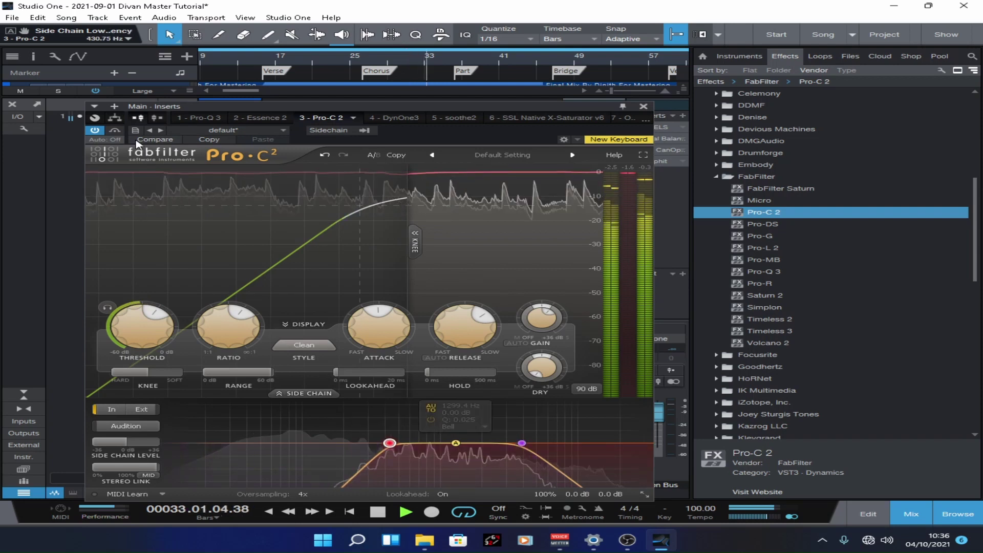
pyautogui.click(115, 131)
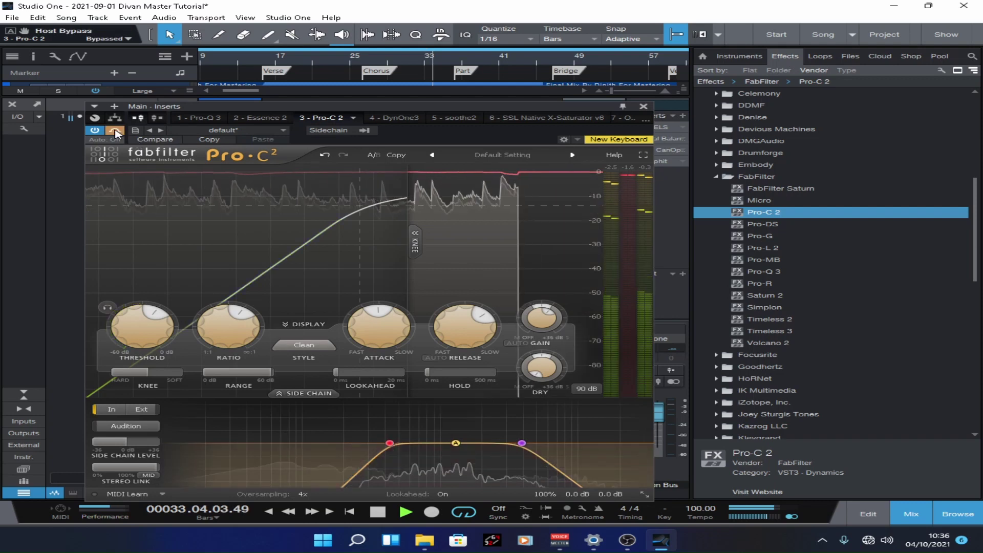
pyautogui.click(115, 132)
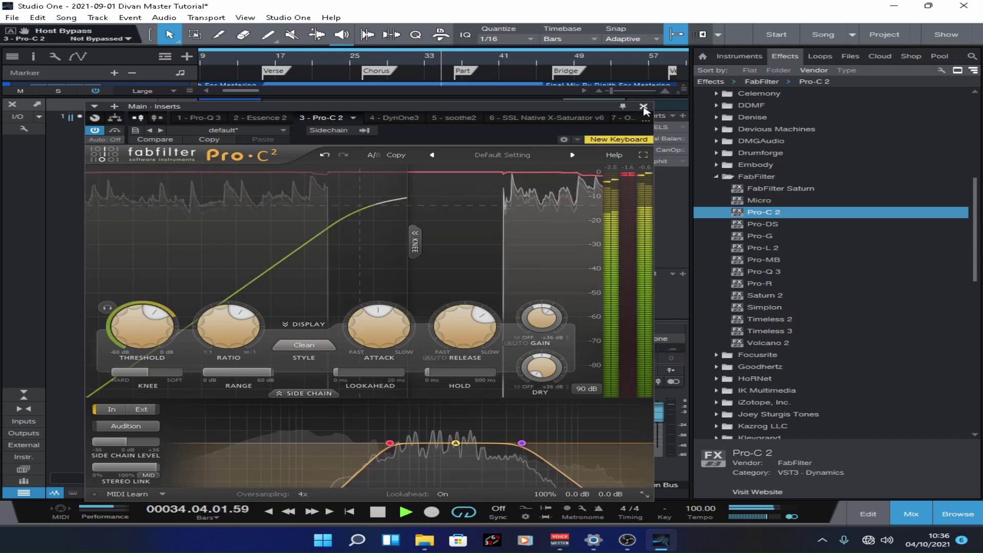
# Close the Pro-C 2 window, switch Essence 2 back on in the Main channel and play the song from bar 26.
pyautogui.click(644, 106)
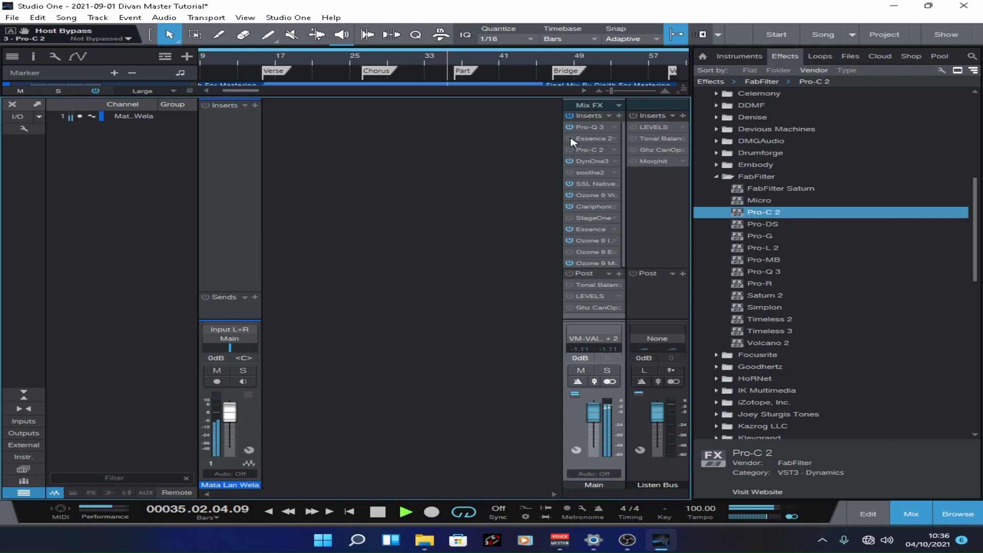
pyautogui.click(357, 60)
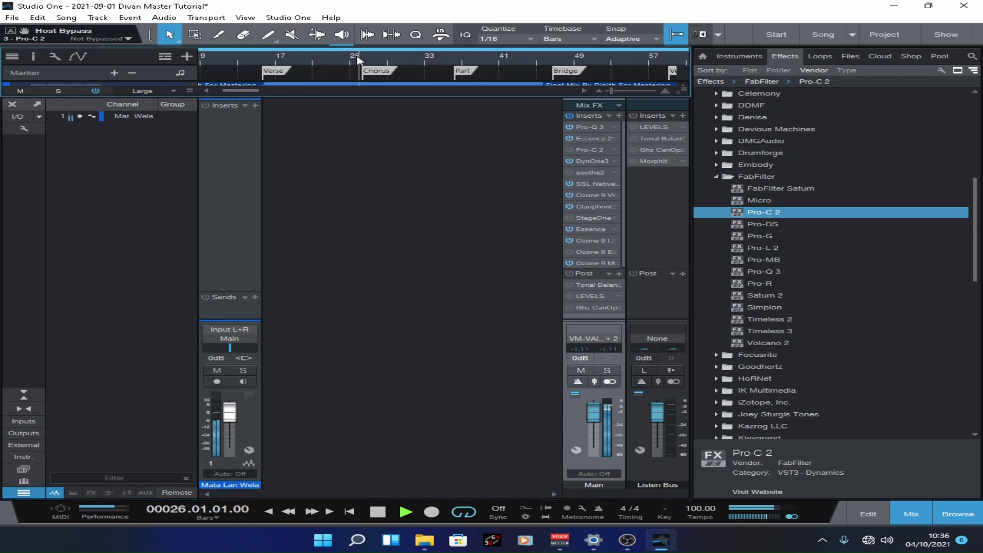
# Remove Pro-C 2 from the Main channel's inserts.
pyautogui.rightClick(607, 254)
pyautogui.press('Escape')
pyautogui.press('Delete')
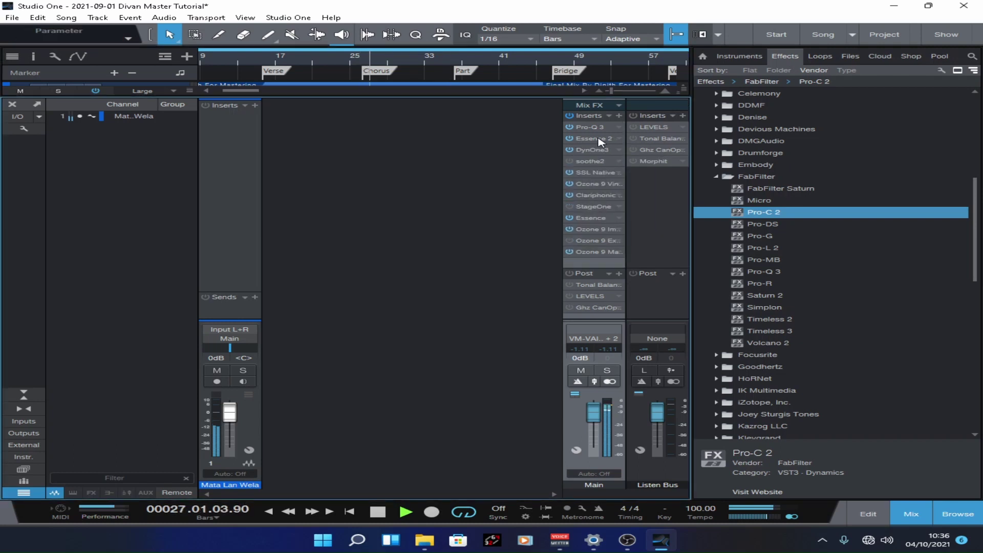
# In Essence 2's side channel, set the side-chain high-pass filter to about 285 Hz and the ratio to 1.20:1.
pyautogui.click(594, 139)
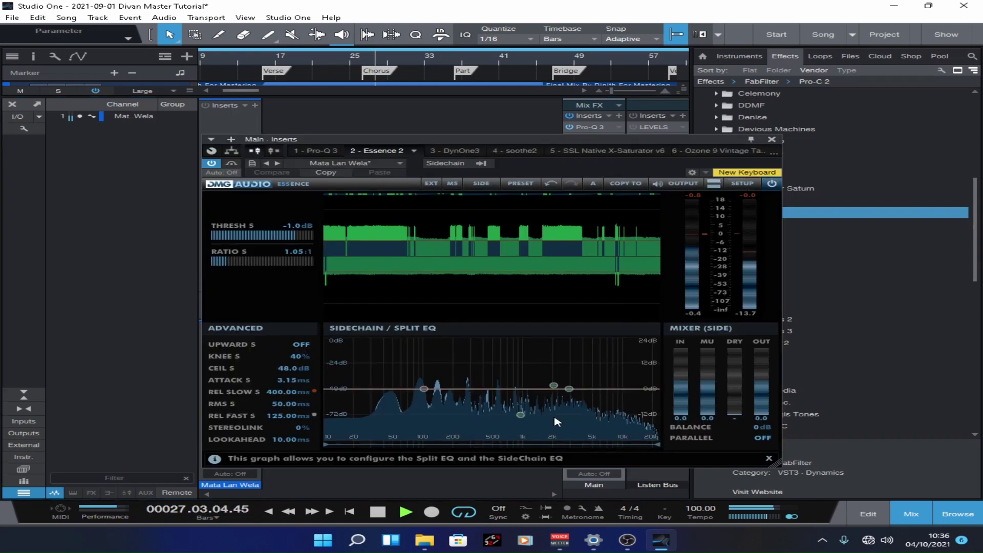
pyautogui.click(424, 389)
pyautogui.moveTo(424, 389); pyautogui.dragTo(450, 391)
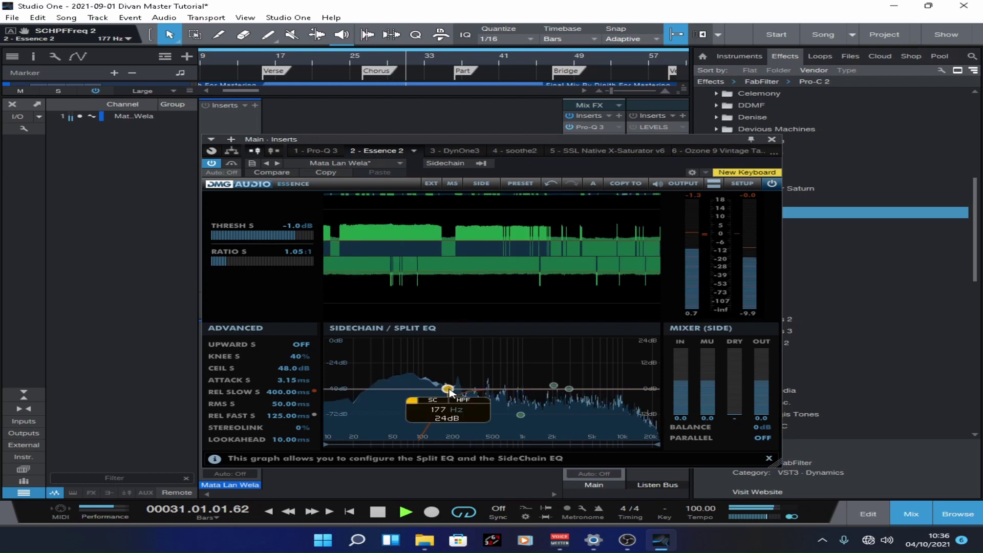
pyautogui.moveTo(450, 392); pyautogui.dragTo(471, 392)
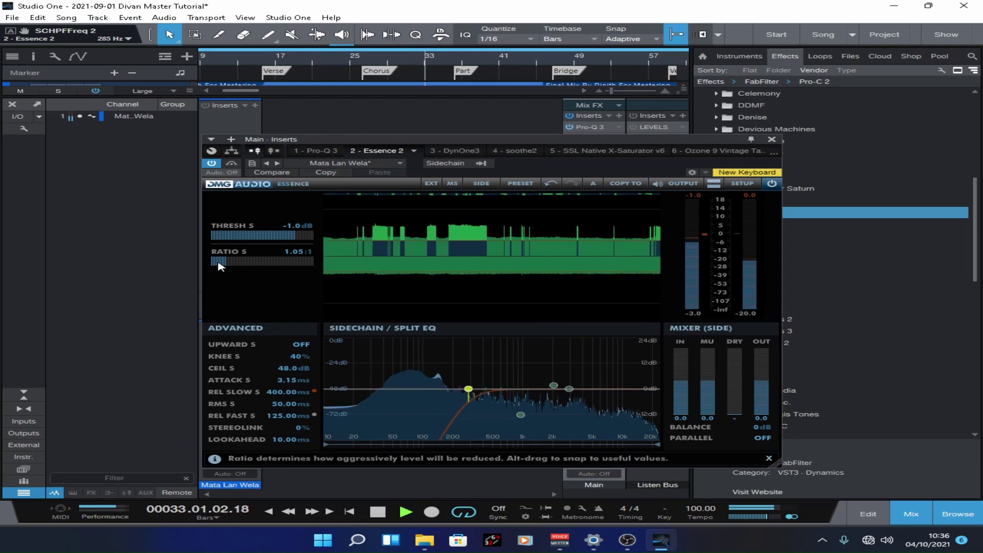
pyautogui.moveTo(220, 266); pyautogui.dragTo(369, 241)
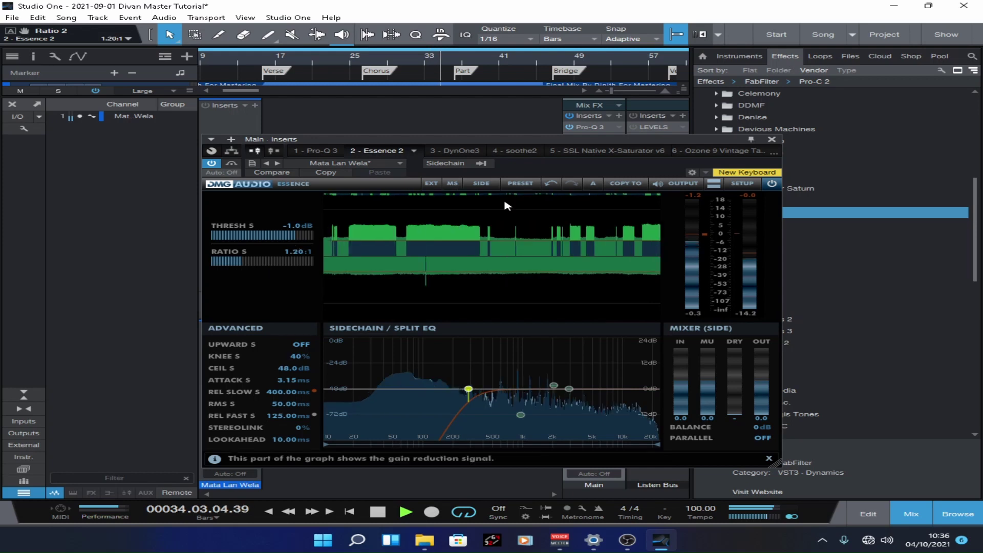
# Switch Essence 2 to its mid settings, close its window and save the song with playback stopped.
pyautogui.click(483, 184)
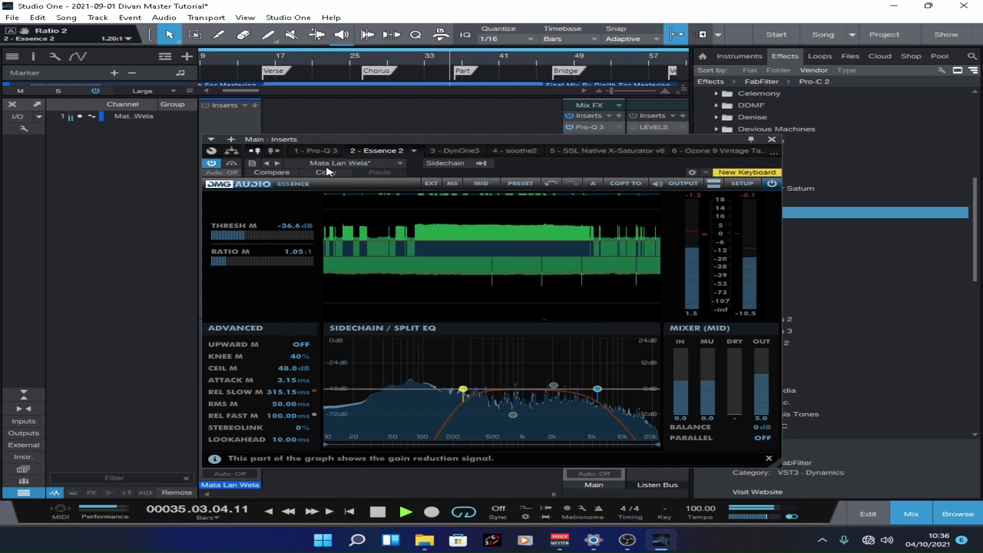
pyautogui.press('b')
pyautogui.click(773, 142)
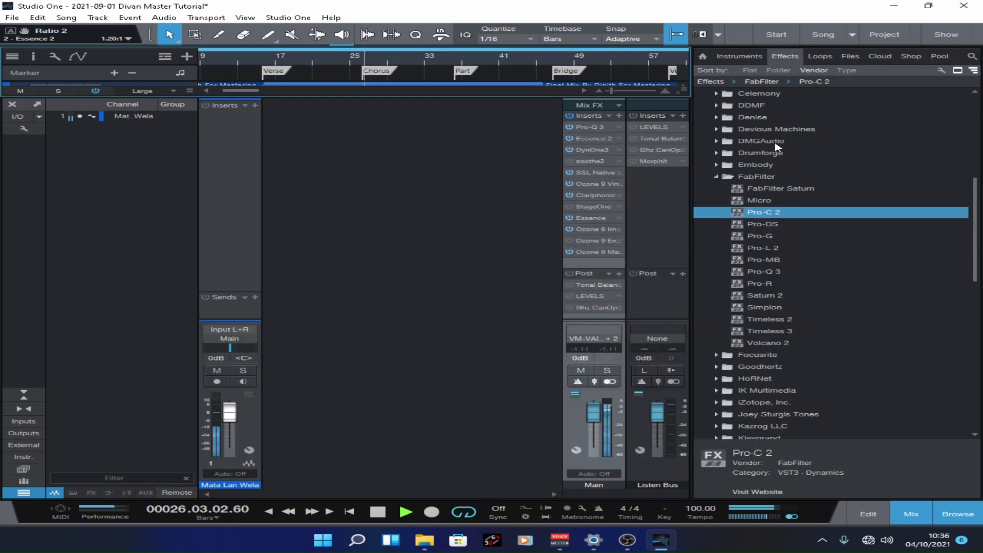
pyautogui.hotkey('ctrl', 's')
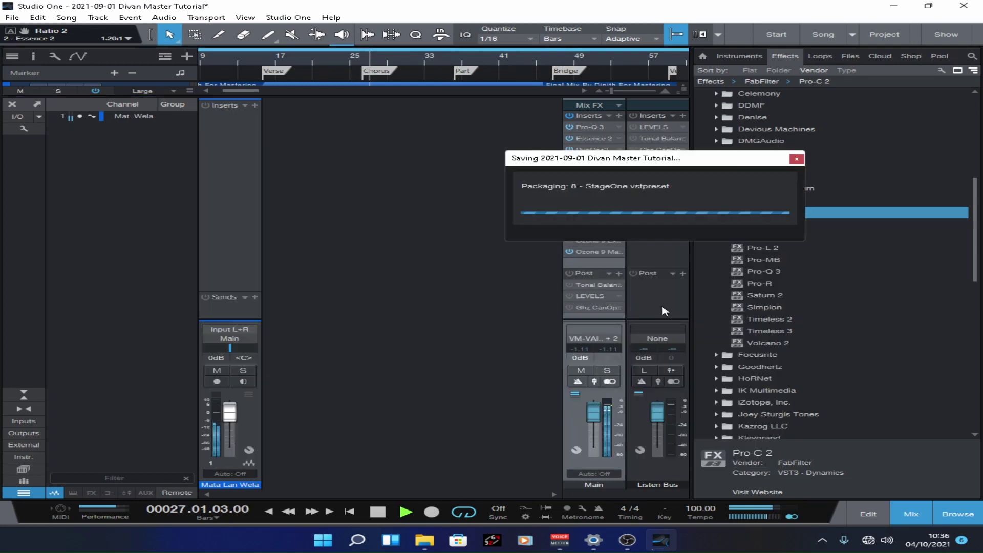
pyautogui.press('space')
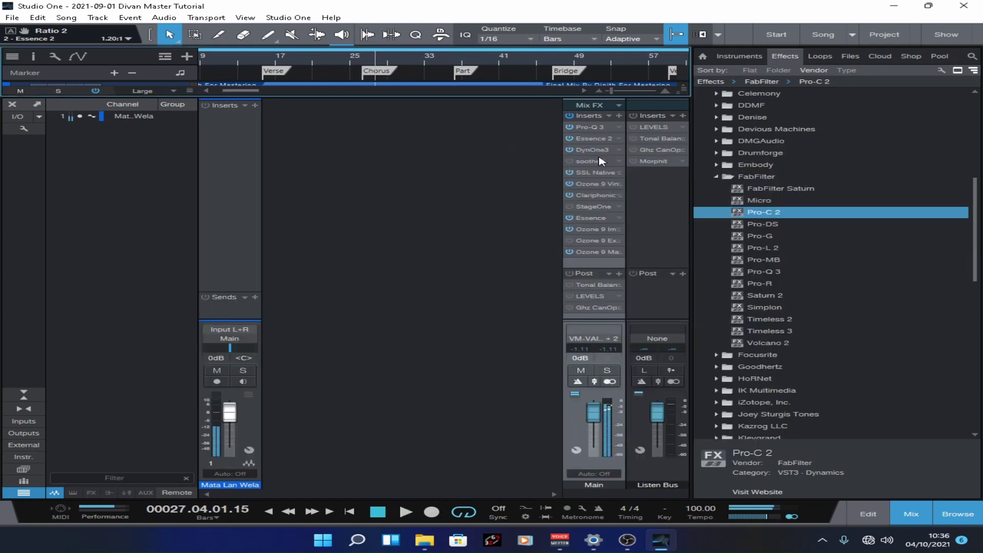
# Switch off Essence 2 and insert SSL Native X-ValveComp v6 right after it on the Main channel.
pyautogui.click(716, 177)
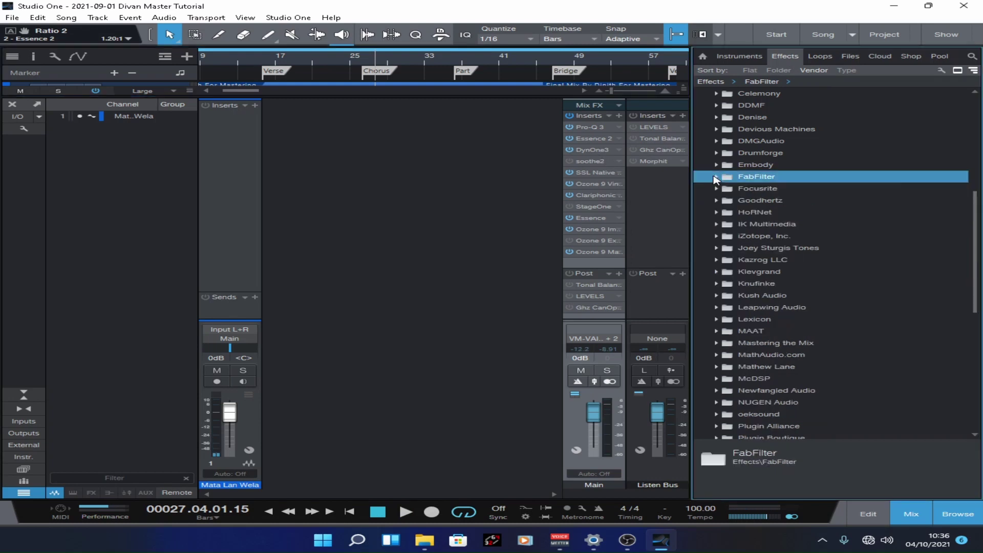
pyautogui.click(570, 140)
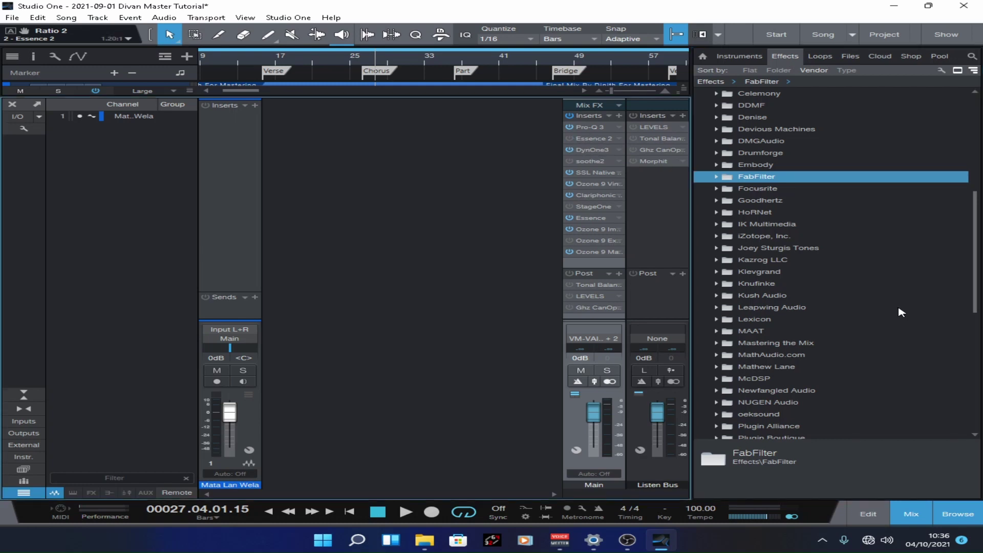
pyautogui.scroll(-6, 976, 308)
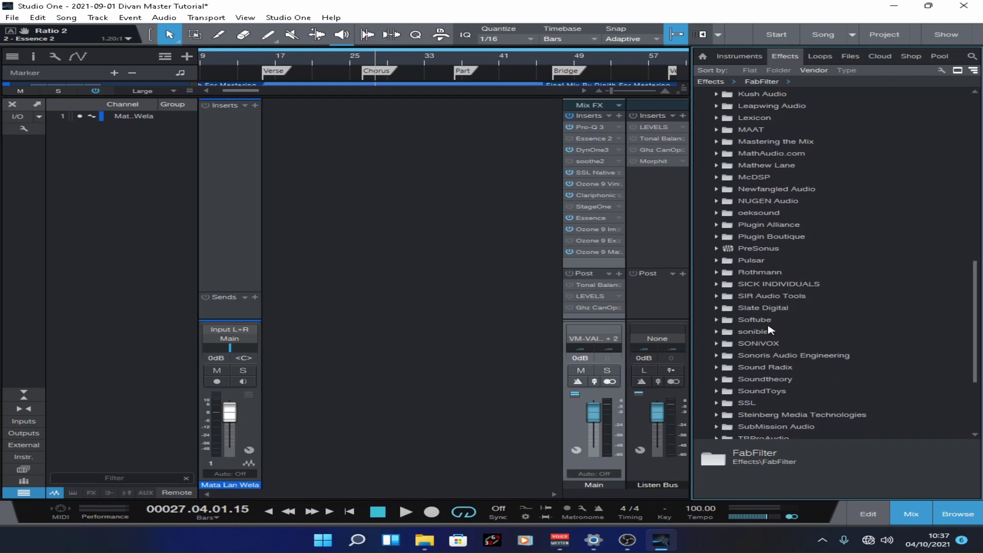
pyautogui.click(716, 404)
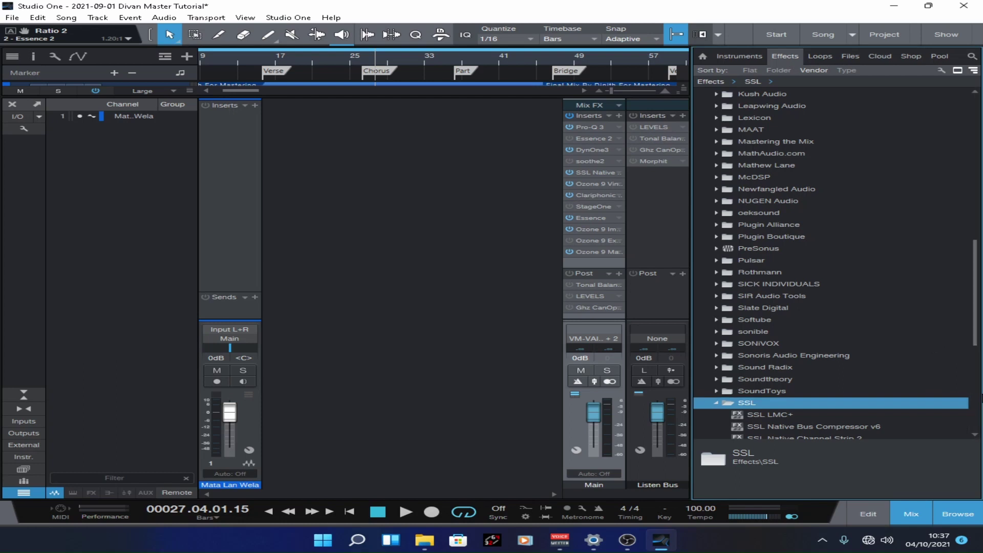
pyautogui.moveTo(980, 338); pyautogui.dragTo(978, 433)
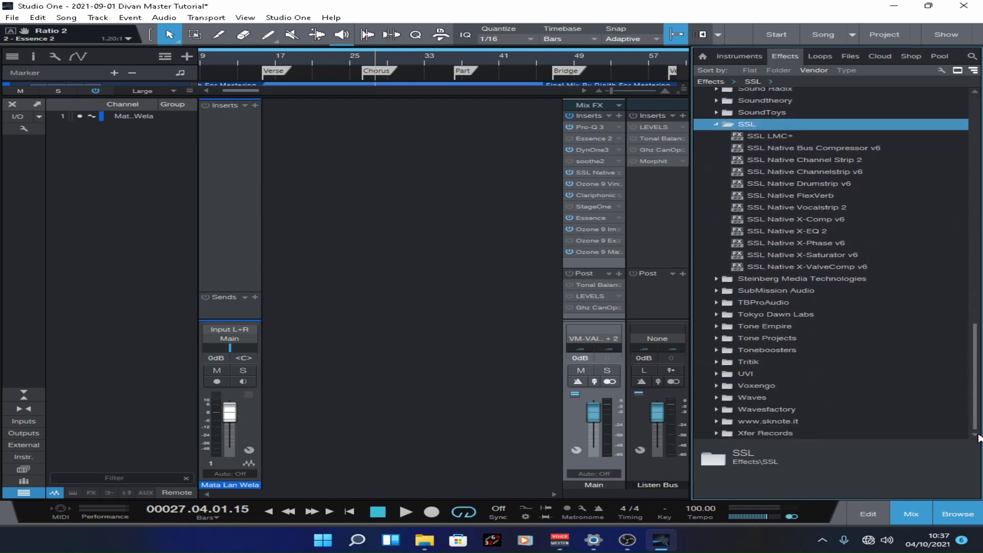
pyautogui.moveTo(839, 266); pyautogui.dragTo(602, 145)
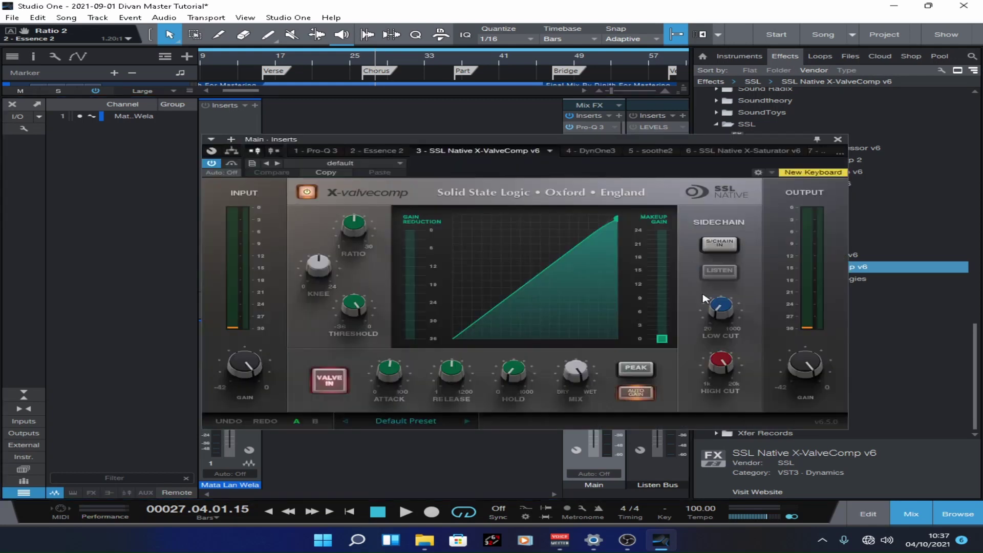
# Pull X-ValveComp's compression curve down to a ratio of 30 and play the song from just after the Verse marker.
pyautogui.moveTo(616, 221); pyautogui.dragTo(611, 271)
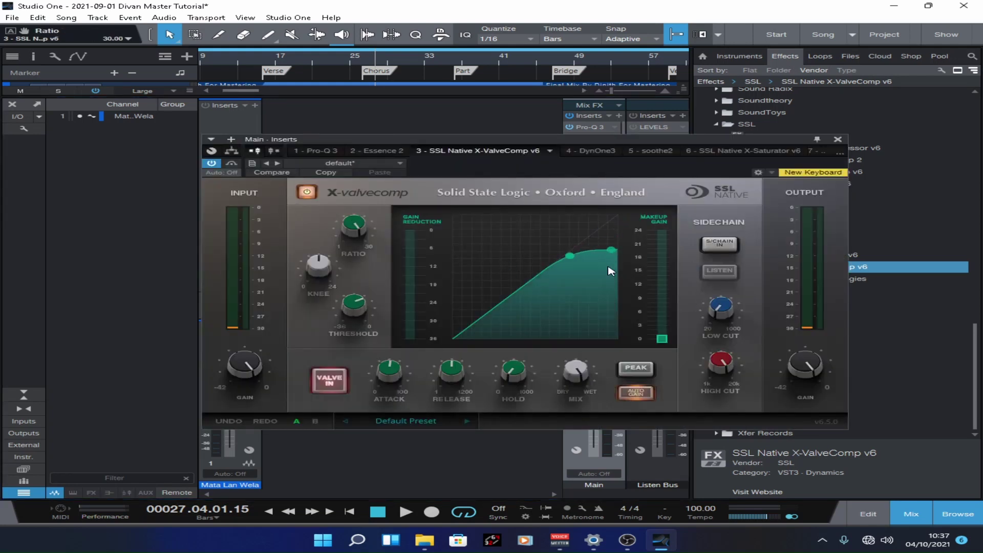
pyautogui.click(287, 65)
pyautogui.press('space')
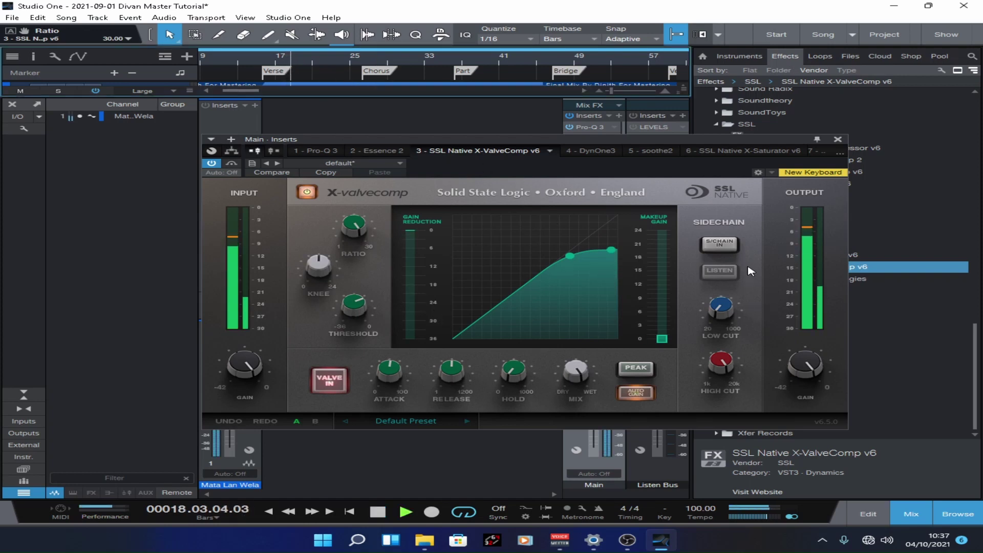
# Enable X-ValveComp's side-chain filter with the low cut at 334 Hz and set the threshold to -15.7 dB.
pyautogui.click(732, 266)
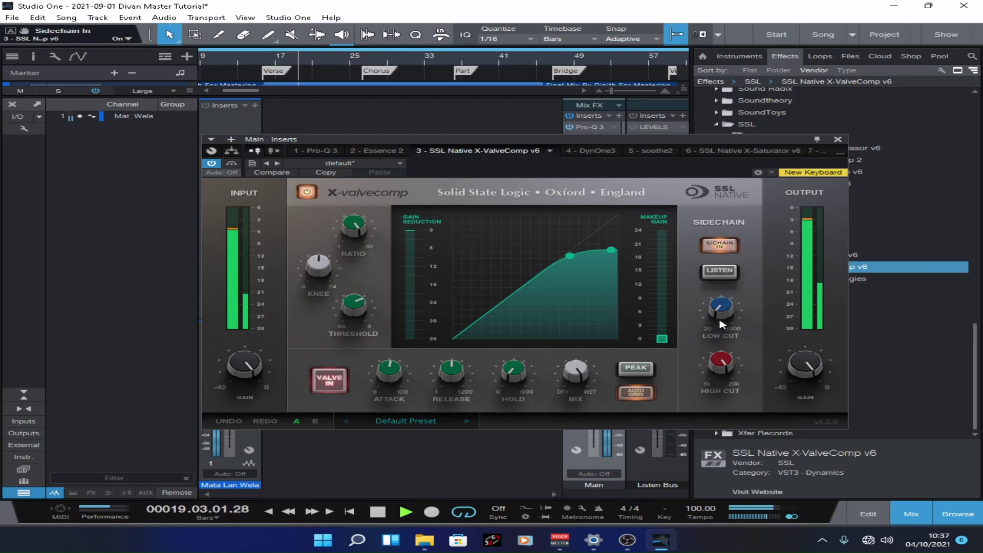
pyautogui.moveTo(717, 309); pyautogui.dragTo(727, 275)
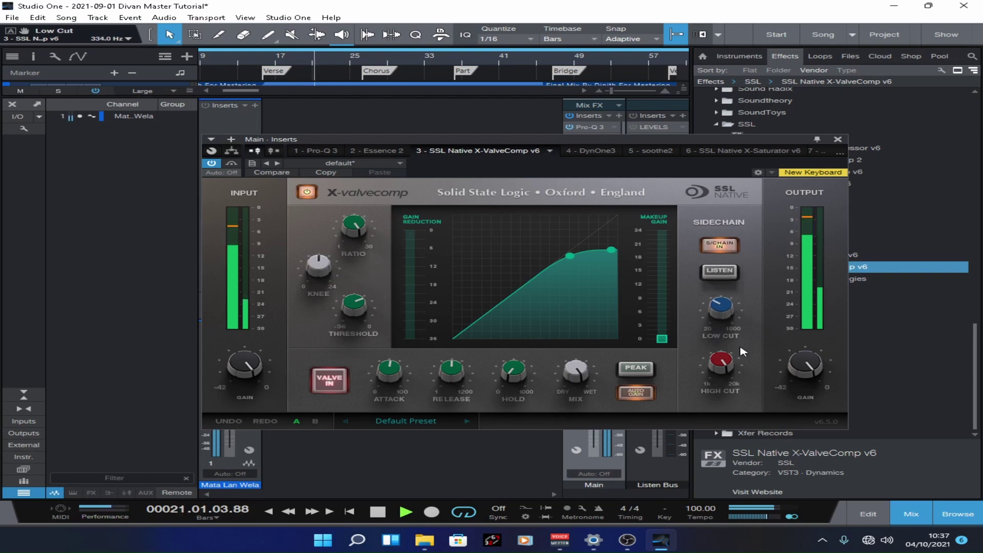
pyautogui.moveTo(733, 452); pyautogui.dragTo(754, 481)
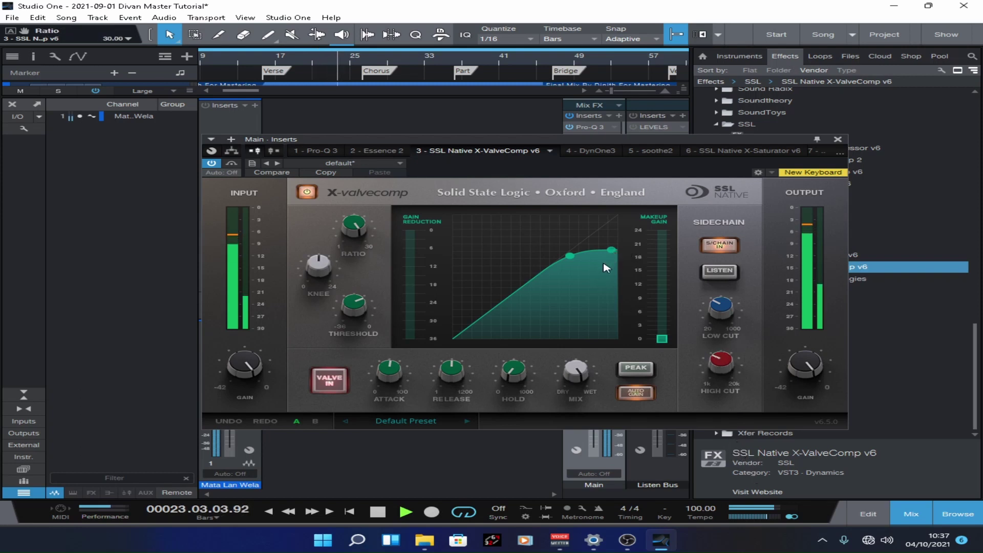
pyautogui.moveTo(572, 257); pyautogui.dragTo(546, 273)
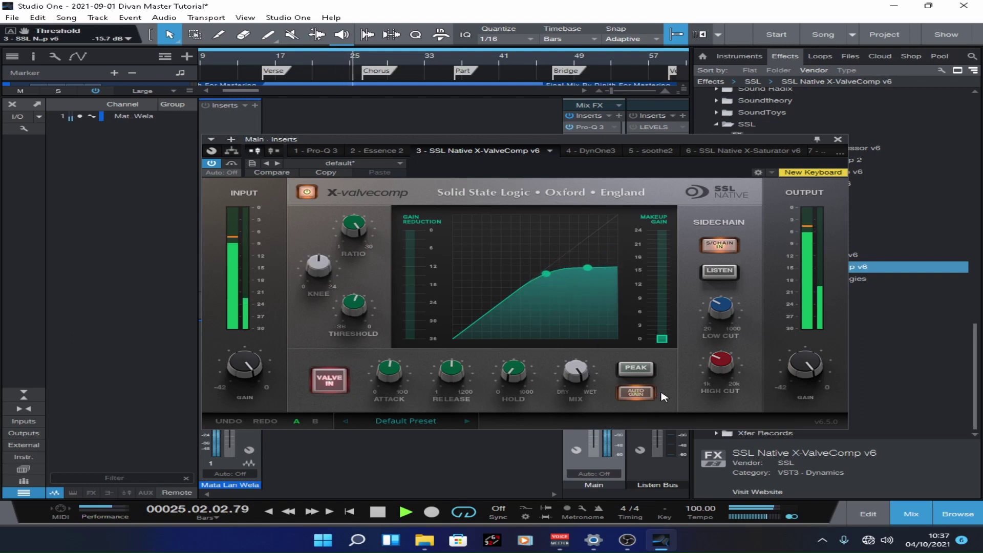
# Close X-ValveComp, switch X-Saturator off and on again, and set its drive to 0.6 dB.
pyautogui.click(838, 139)
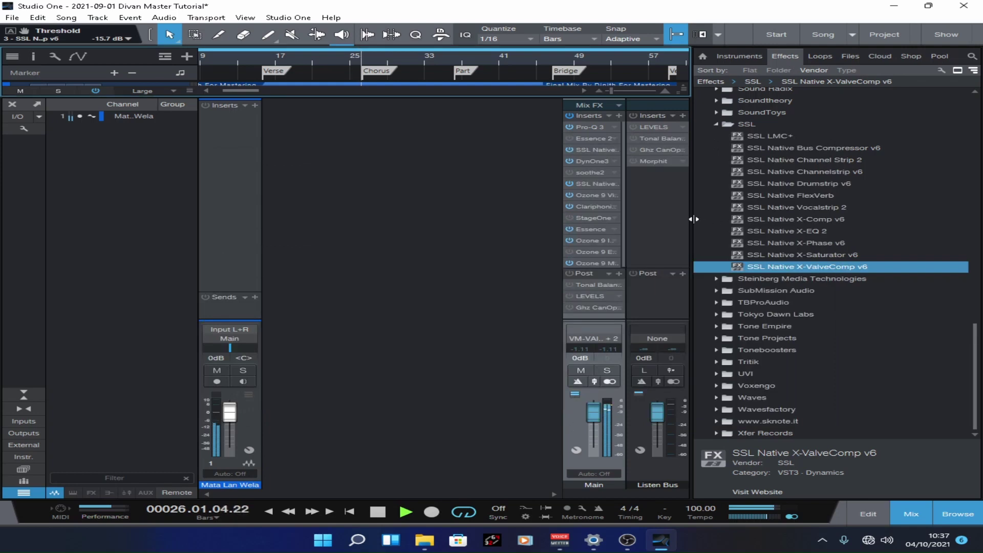
pyautogui.click(569, 184)
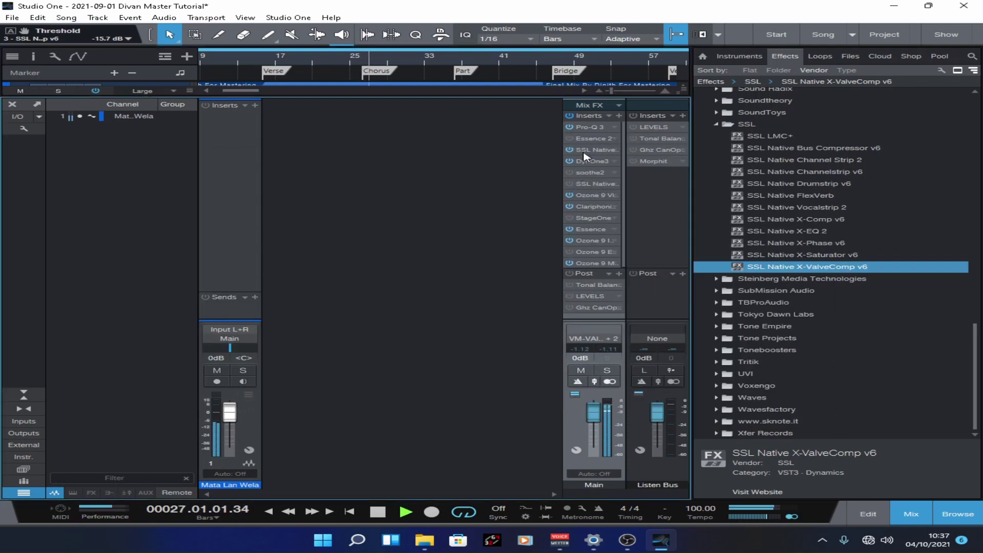
pyautogui.rightClick(590, 184)
pyautogui.click(589, 196)
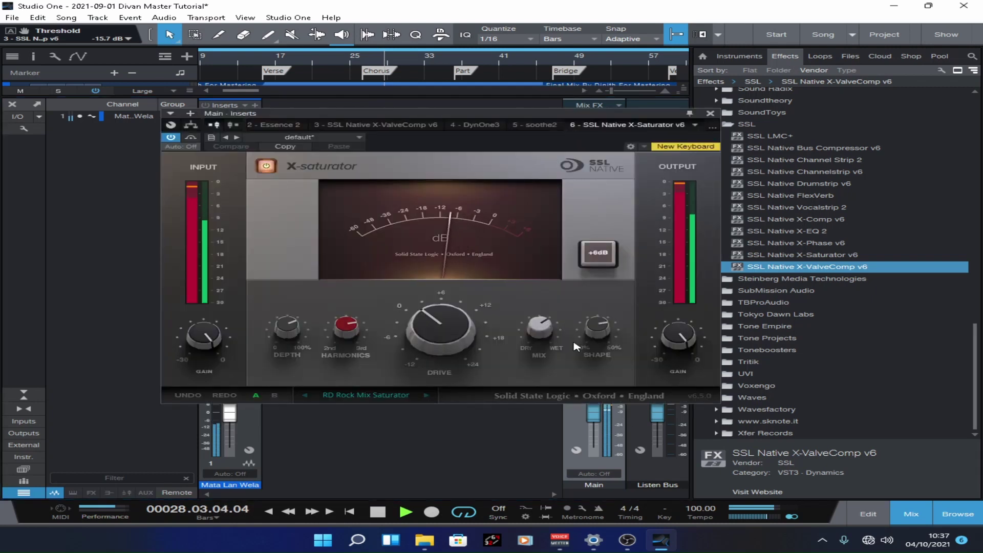
pyautogui.scroll(-2, 457, 336)
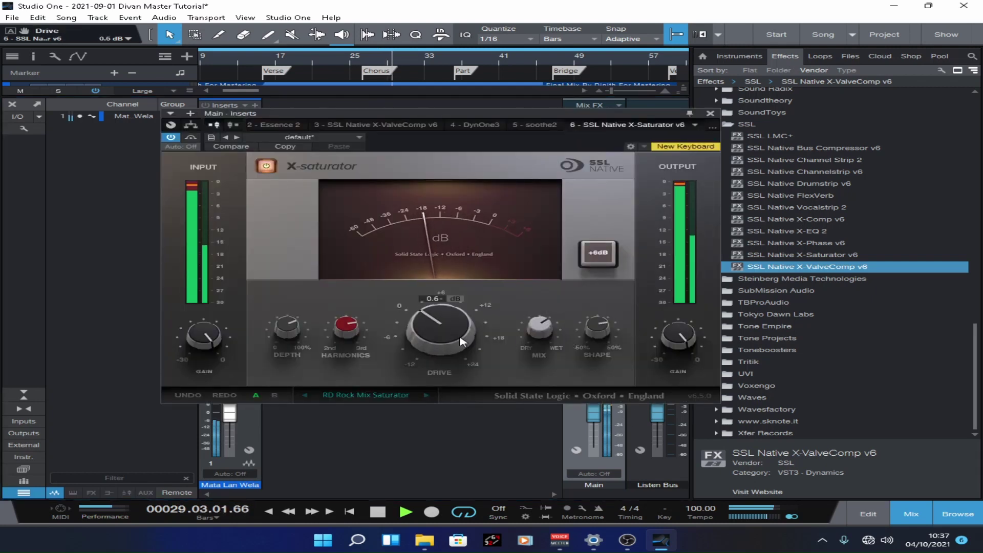
pyautogui.click(711, 114)
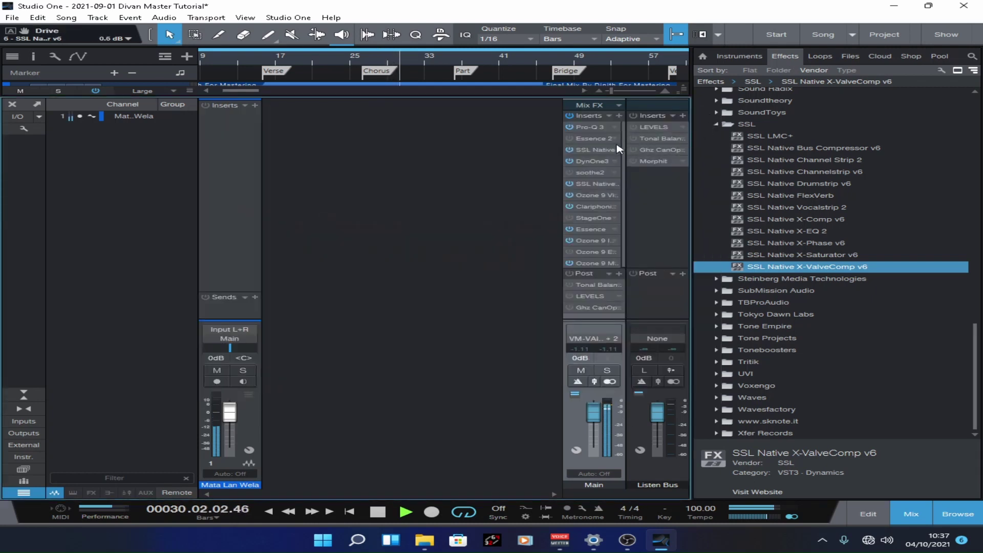
# Reopen X-ValveComp, readjust its ratio and lower the threshold to -20.2 dB.
pyautogui.rightClick(596, 150)
pyautogui.click(587, 163)
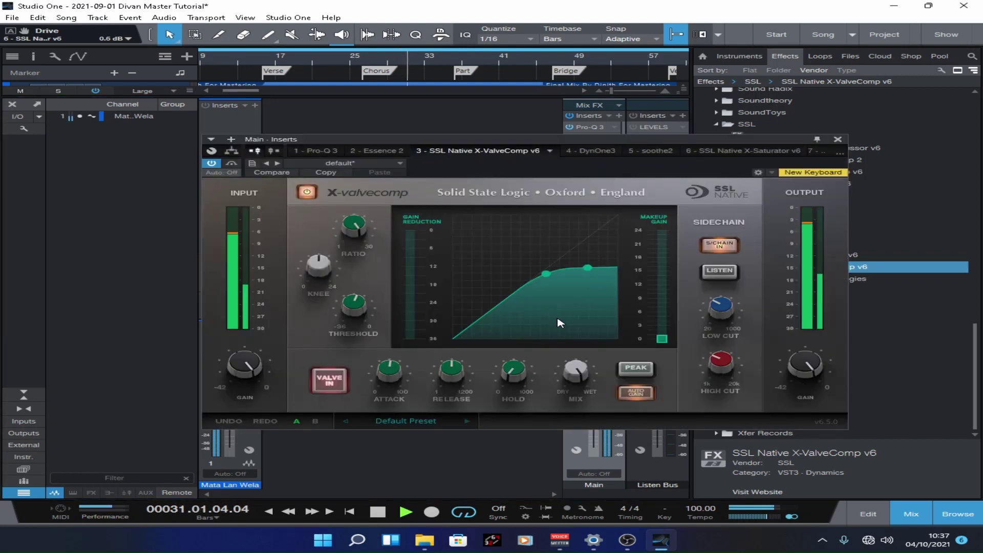
pyautogui.moveTo(323, 276)
pyautogui.scroll(-5, 357, 307)
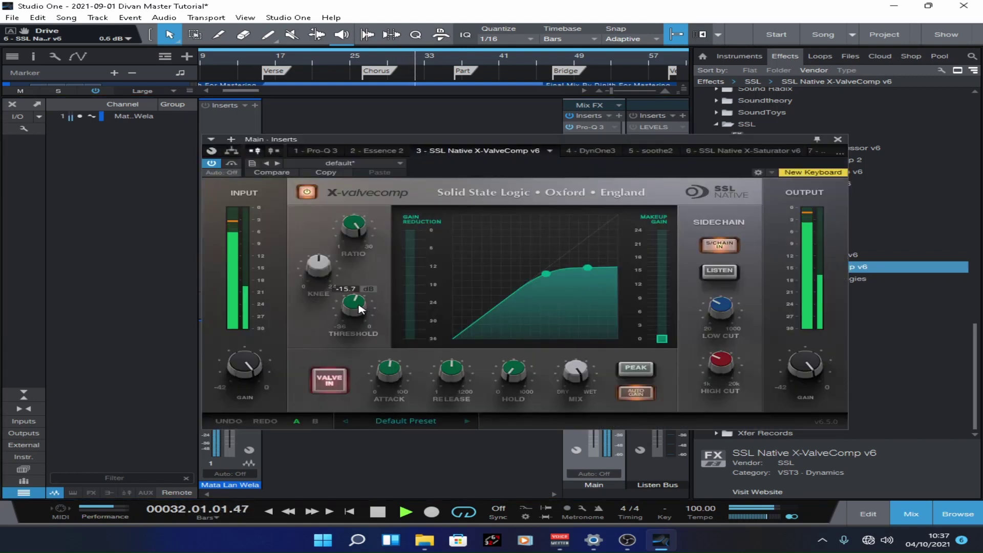
pyautogui.scroll(-5, 357, 310)
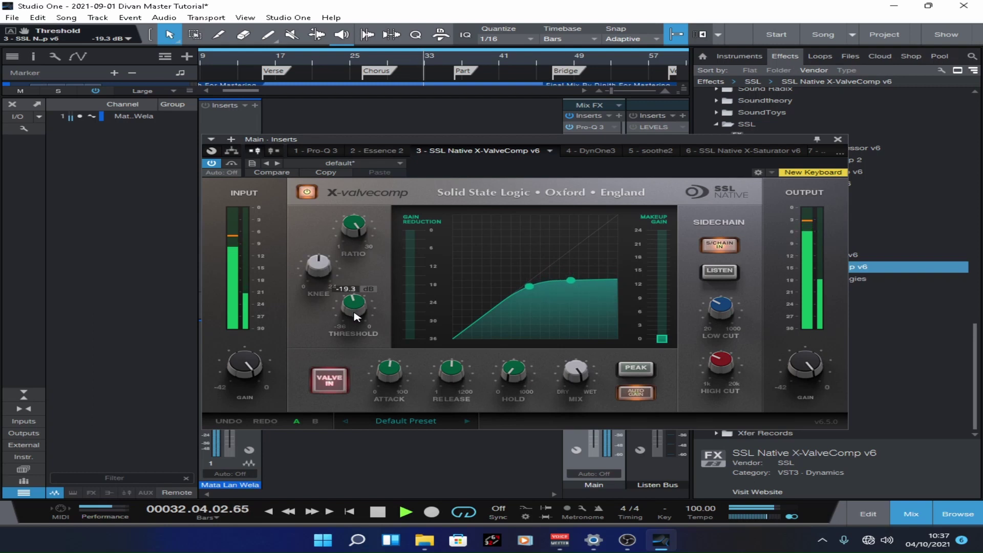
pyautogui.scroll(-1, 357, 316)
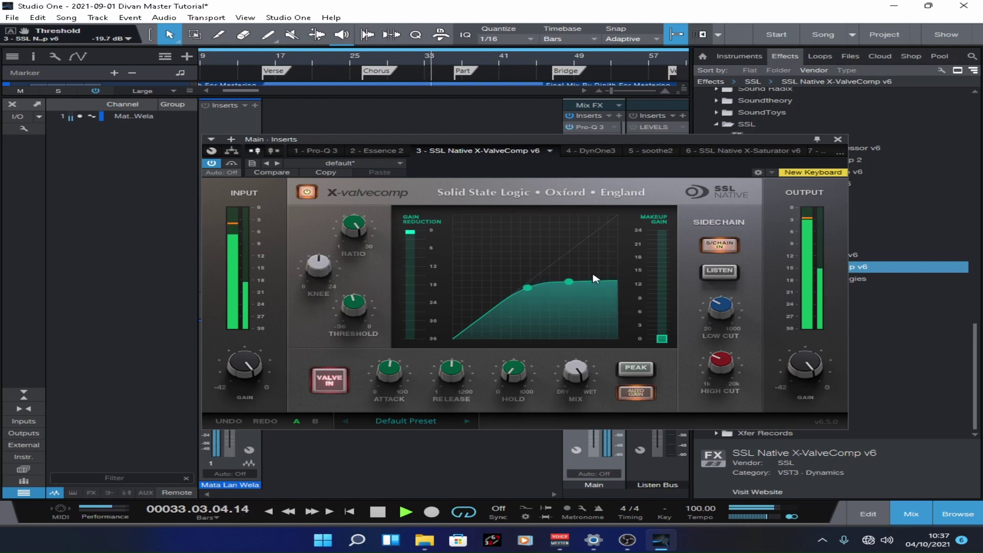
pyautogui.moveTo(352, 228)
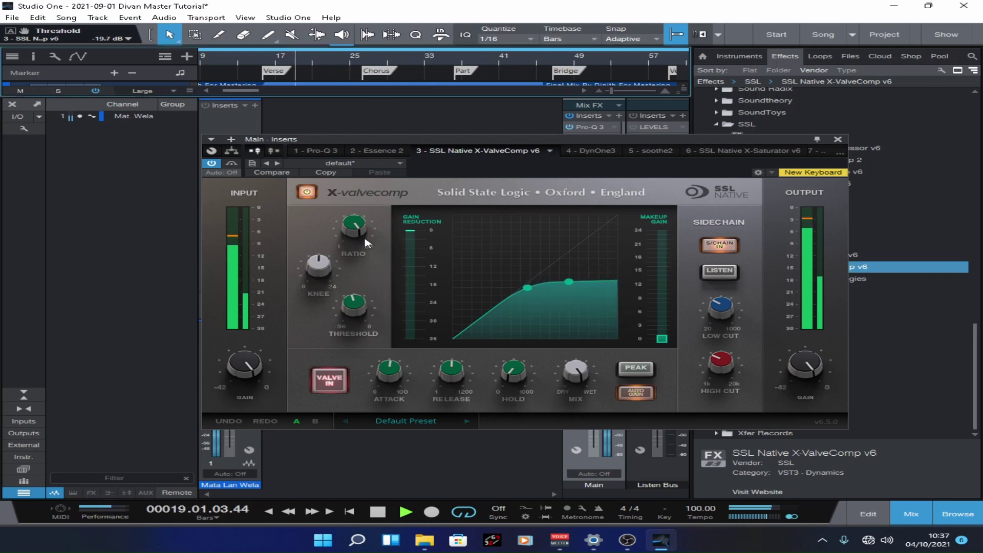
pyautogui.moveTo(352, 228); pyautogui.dragTo(367, 263)
pyautogui.moveTo(568, 277); pyautogui.dragTo(537, 296)
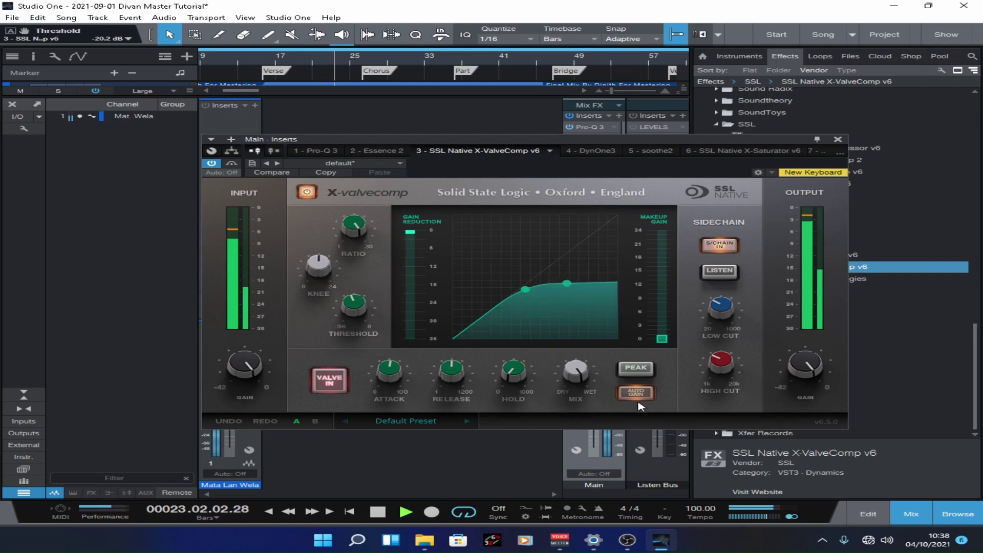
# Reduce X-ValveComp's wet mix slightly and set the release to 17.8 ms and the attack to 10.9 ms.
pyautogui.moveTo(579, 358); pyautogui.dragTo(560, 379)
pyautogui.moveTo(449, 368); pyautogui.dragTo(466, 426)
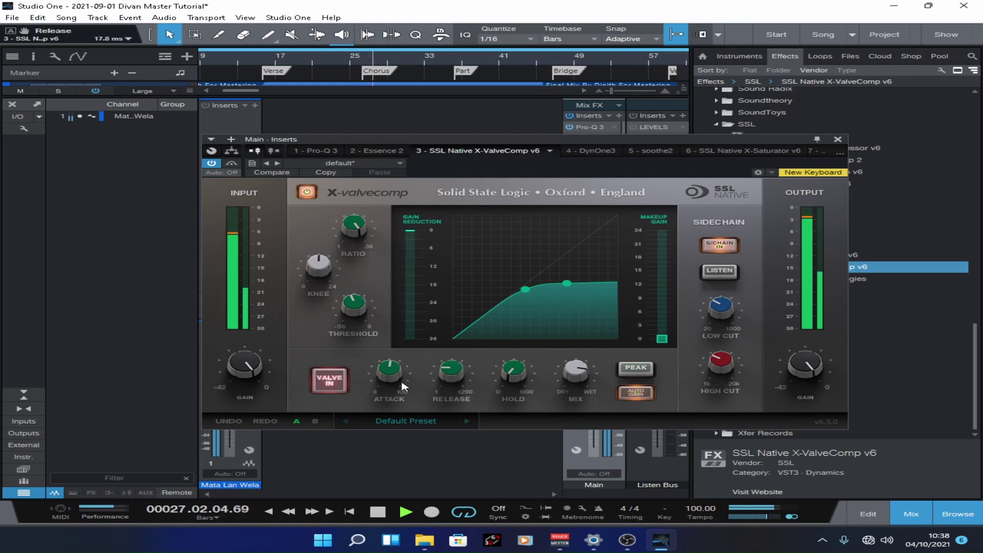
pyautogui.moveTo(389, 380)
pyautogui.moveTo(389, 380); pyautogui.dragTo(382, 340)
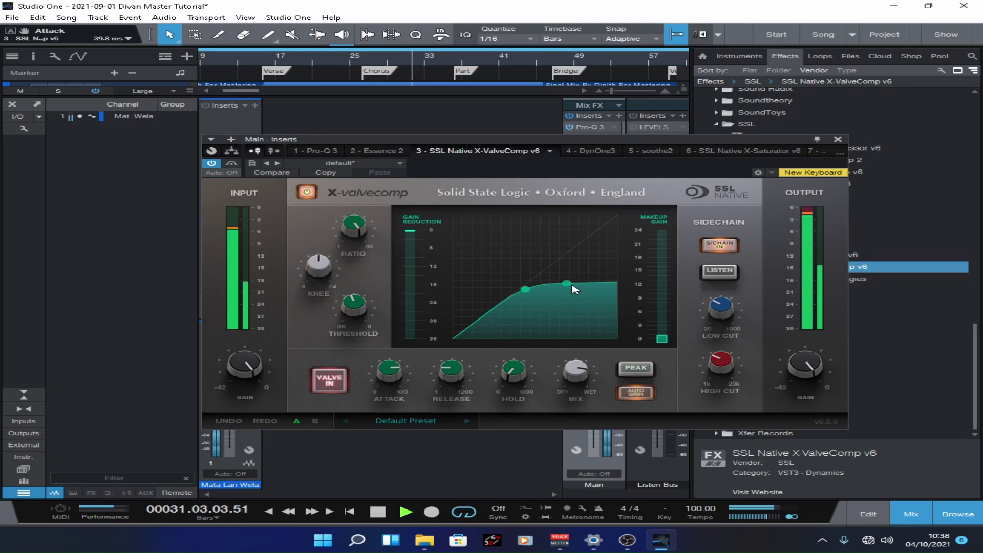
pyautogui.moveTo(389, 368); pyautogui.dragTo(402, 421)
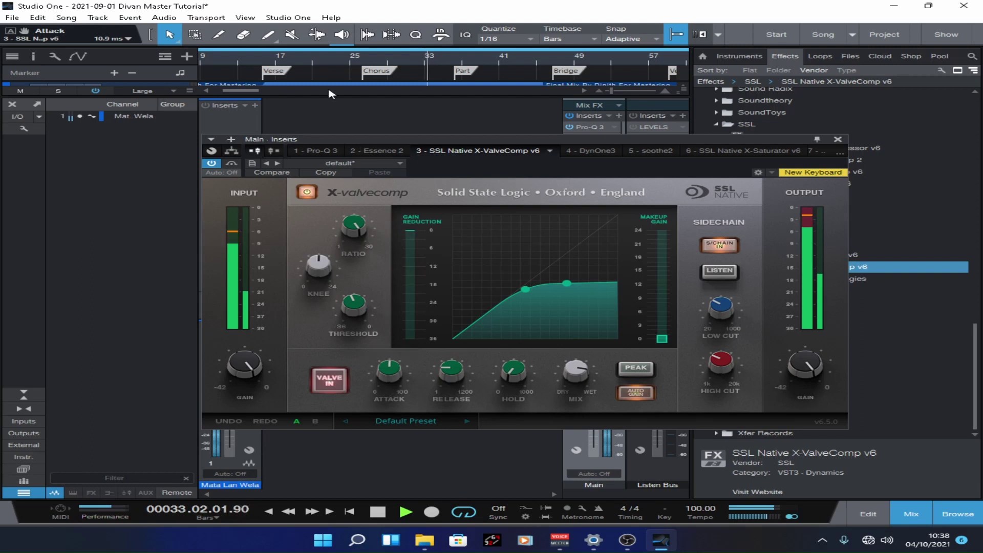
# Compare the sound with X-ValveComp bypassed and active.
pyautogui.click(232, 163)
pyautogui.click(232, 164)
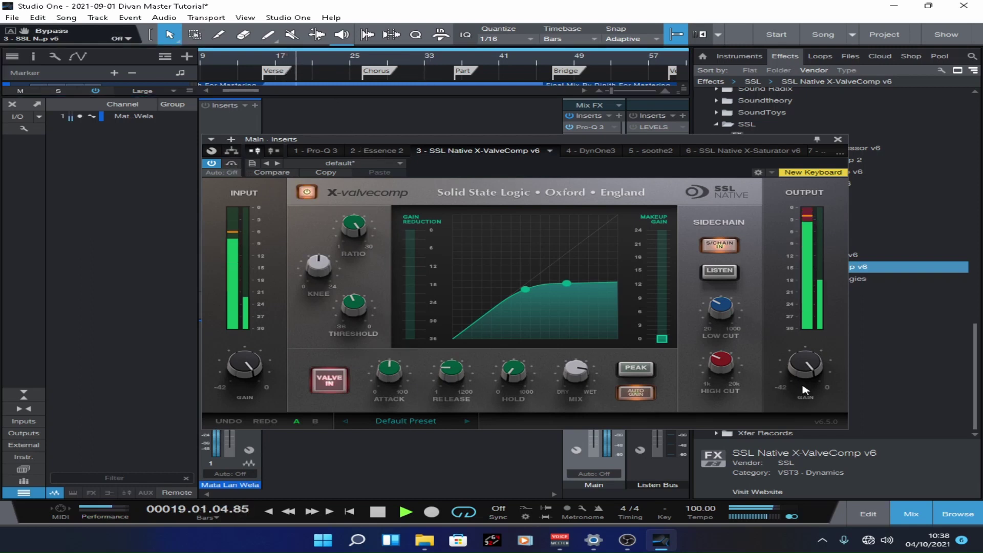
# Set X-ValveComp's sidechain high cut to 6016 Hz and its threshold to -21.0 dB while listening to the sidechain.
pyautogui.moveTo(722, 361)
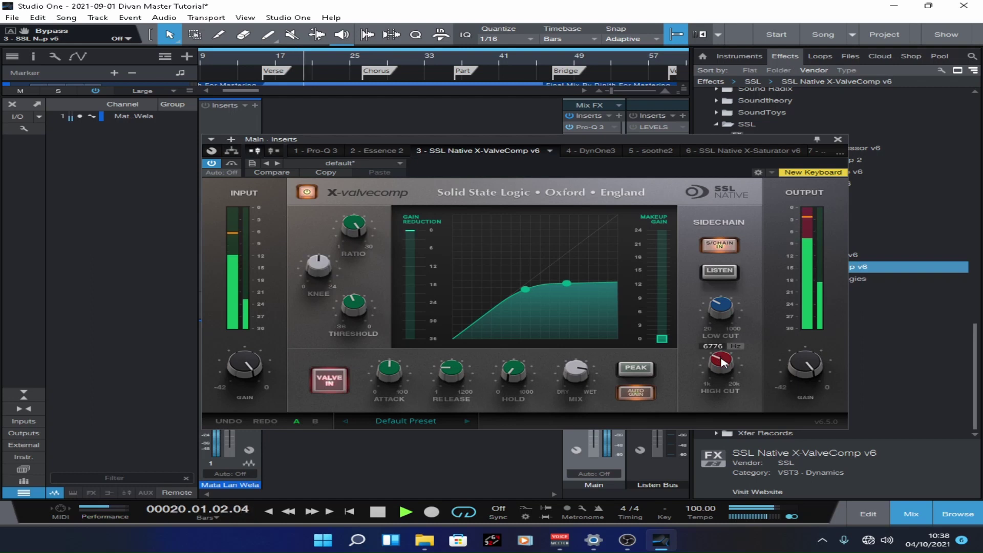
pyautogui.moveTo(722, 361); pyautogui.dragTo(723, 367)
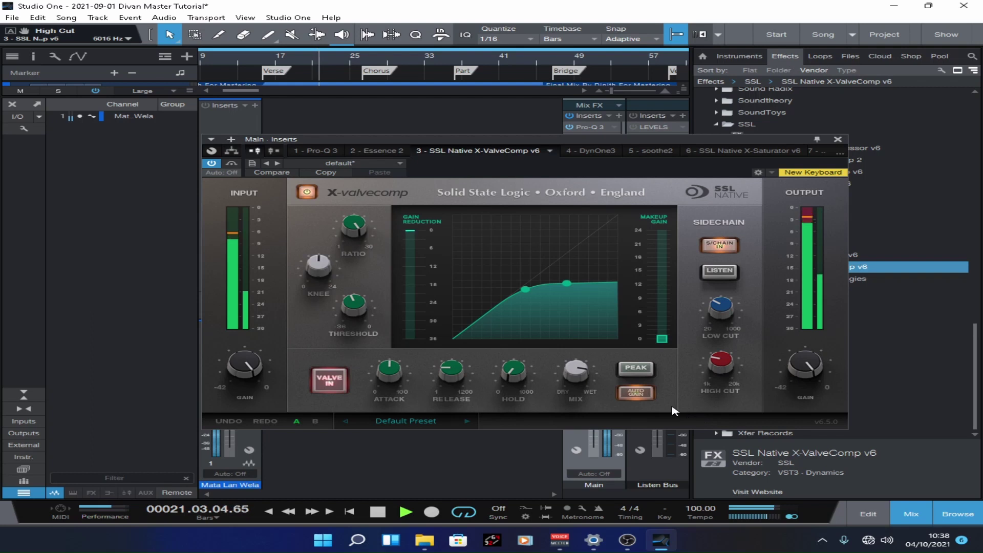
pyautogui.click(719, 271)
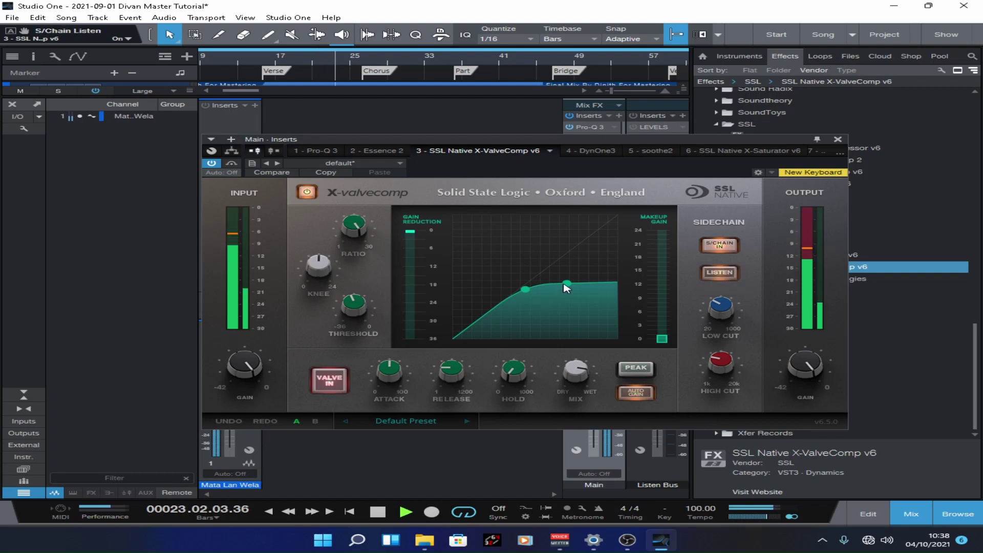
pyautogui.moveTo(532, 292); pyautogui.dragTo(526, 294)
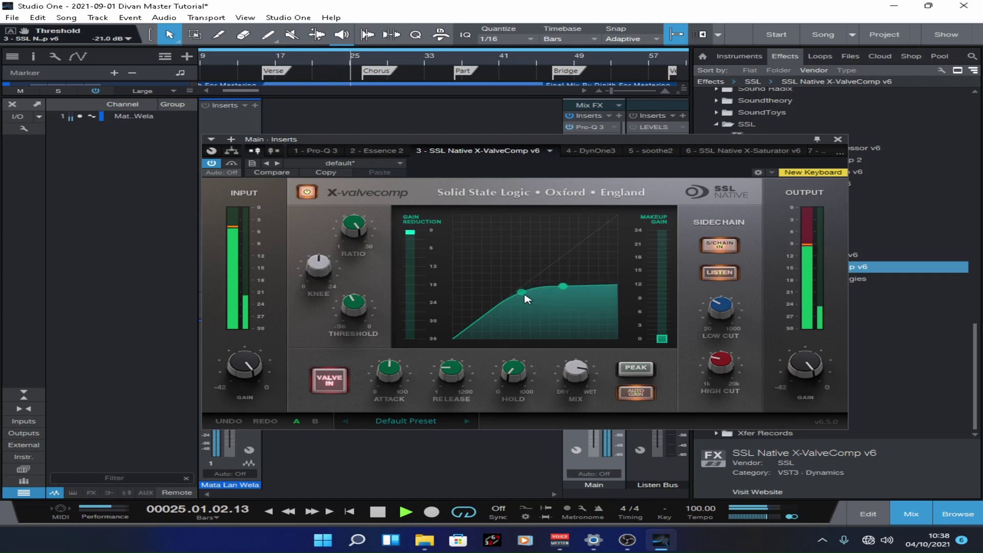
pyautogui.click(719, 272)
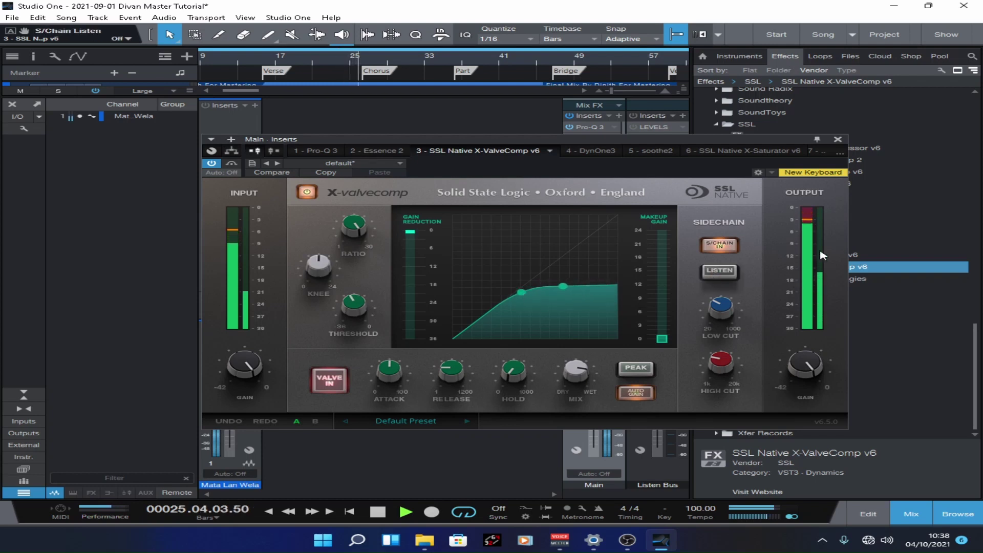
pyautogui.click(838, 139)
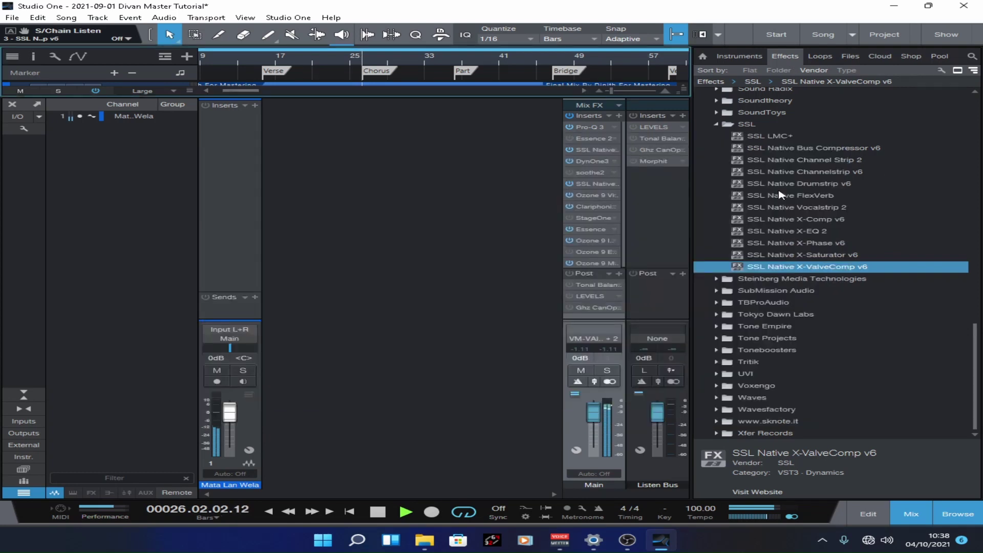
# Compare X-ValveComp with Essence 2, leave Essence 2 active and remove X-ValveComp from the Main inserts.
pyautogui.click(569, 149)
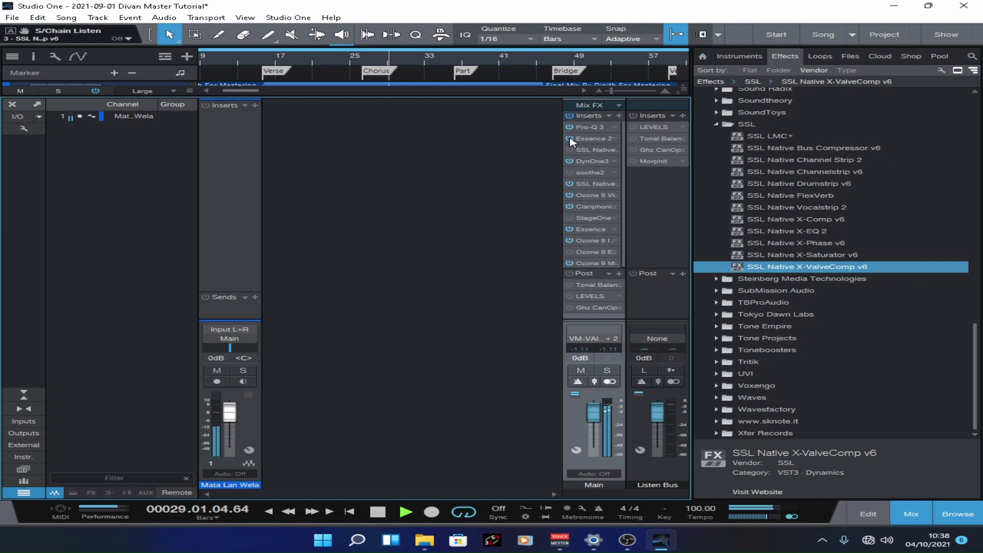
pyautogui.click(570, 138)
pyautogui.click(570, 149)
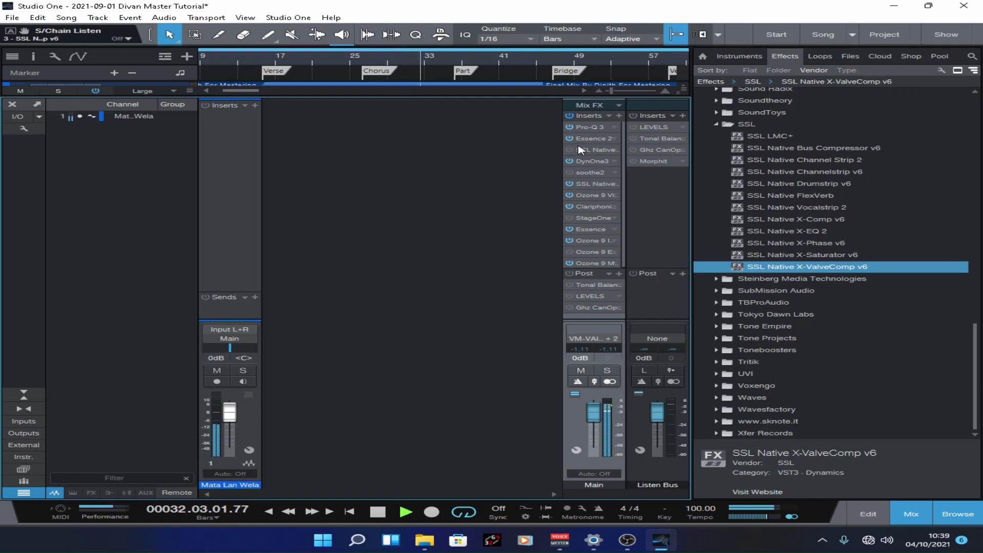
pyautogui.rightClick(580, 149)
pyautogui.click(617, 254)
# Open Pro-Q 3 on the Main channel and move band 9 to 2259.4 Hz.
pyautogui.doubleClick(587, 127)
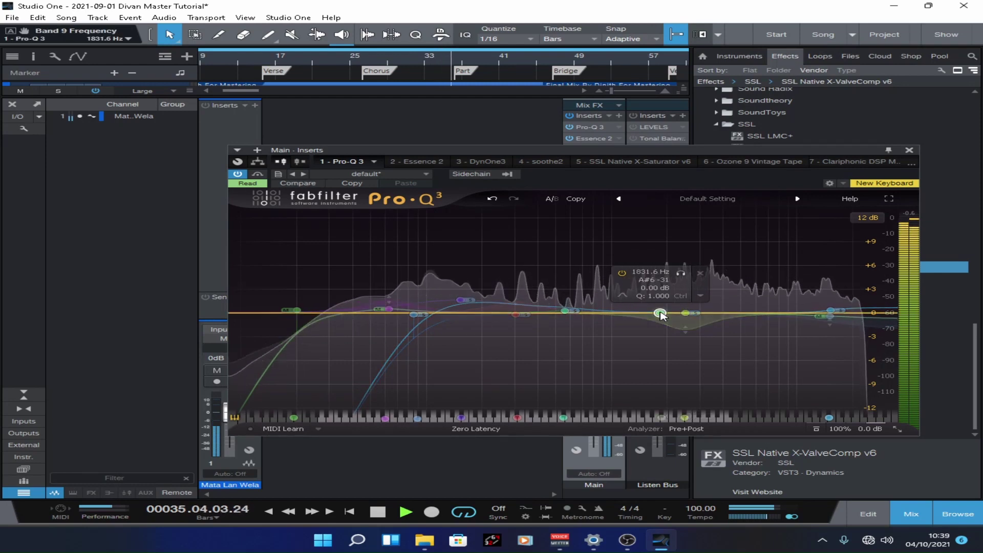
pyautogui.rightClick(660, 313)
pyautogui.moveTo(776, 384)
pyautogui.click(814, 419)
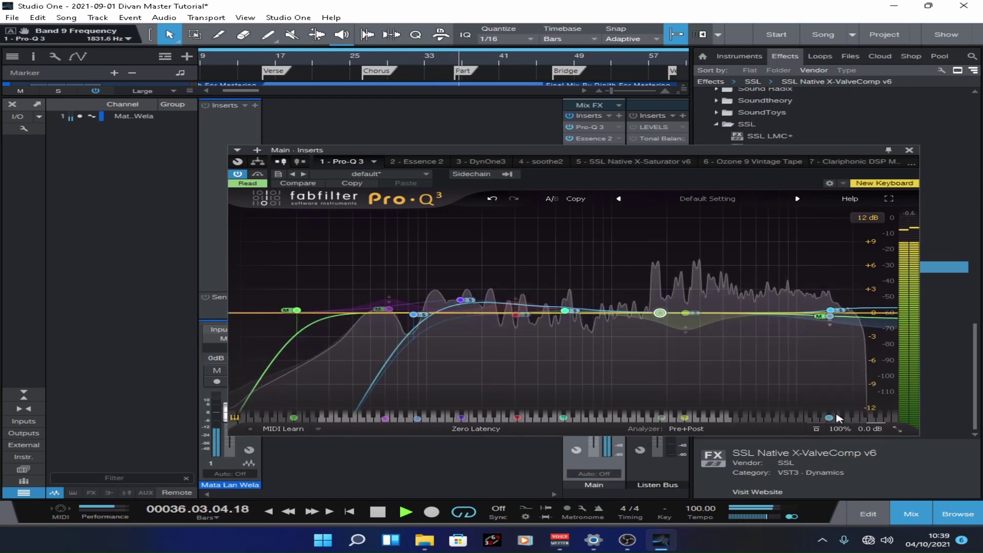
pyautogui.moveTo(660, 313); pyautogui.dragTo(677, 309)
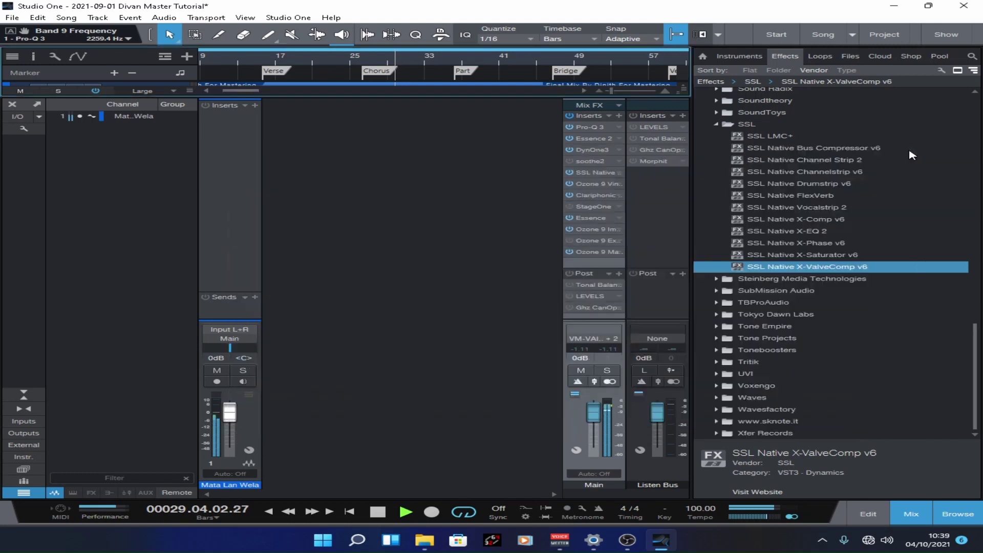
pyautogui.click(909, 150)
# Save the song and collapse the SSL folder in the effects browser, with playback stopped.
pyautogui.hotkey('ctrl', 's')
pyautogui.click(716, 125)
pyautogui.press('space')
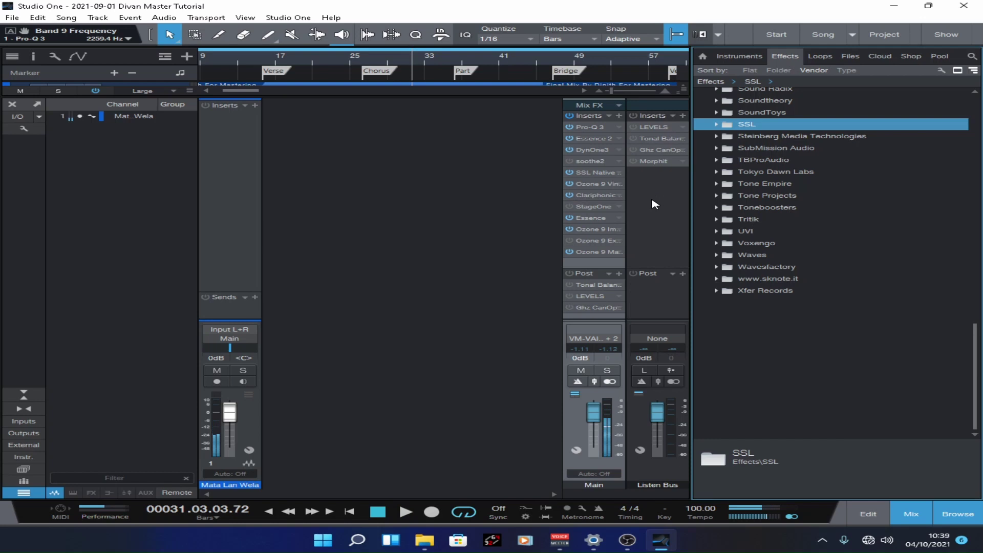
# Open Essence 2 and play the song from just after the first Verse marker to check its compression.
pyautogui.rightClick(595, 139)
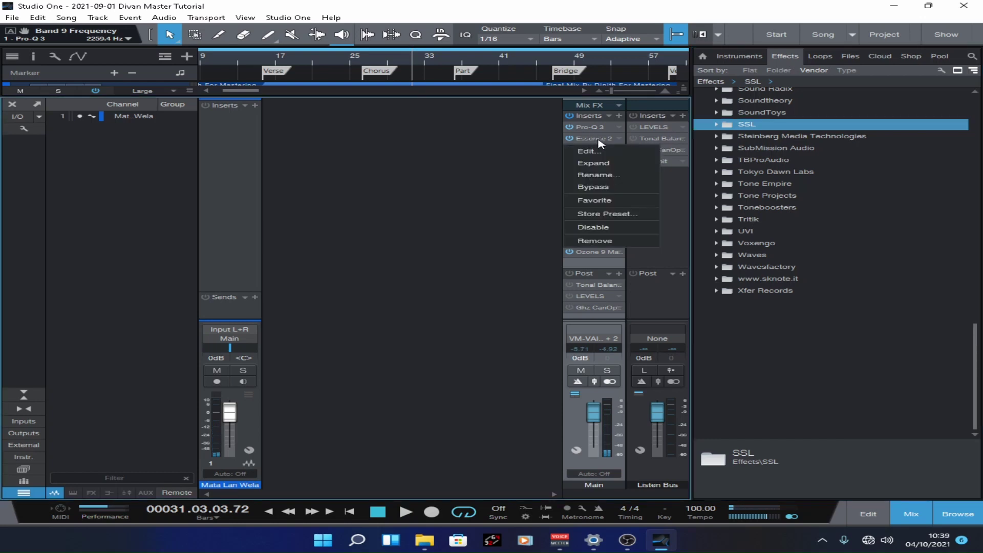
pyautogui.click(604, 153)
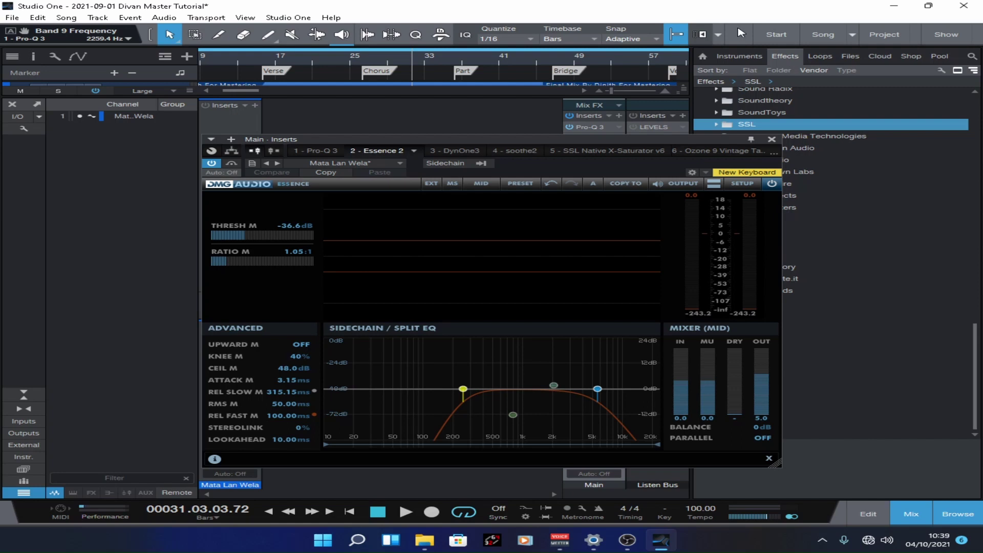
pyautogui.click(312, 65)
pyautogui.press('space')
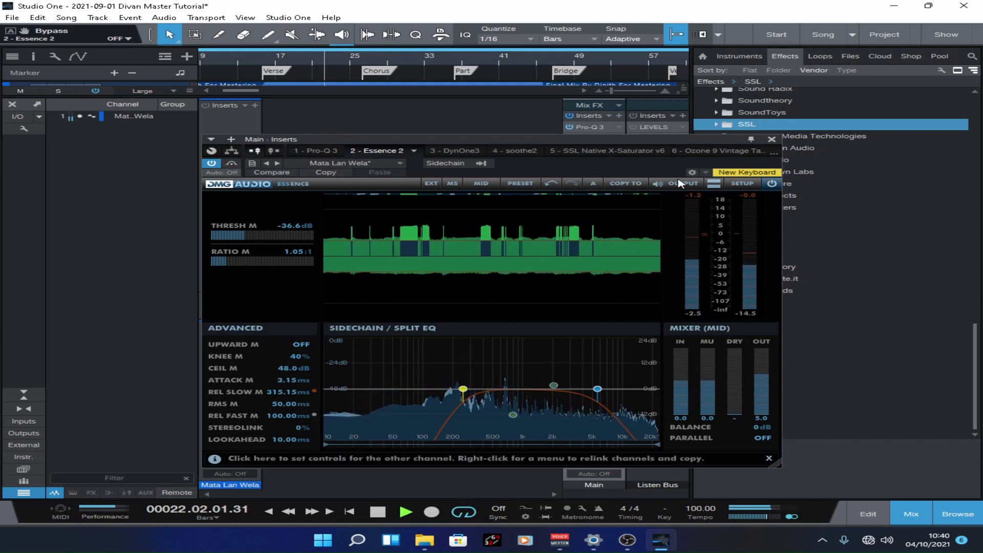
pyautogui.click(772, 138)
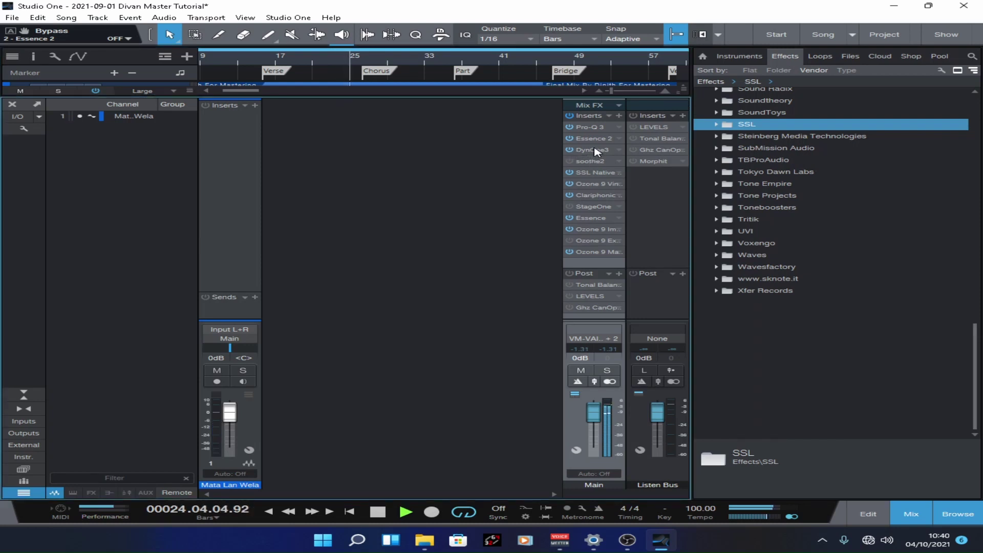
# Open DynOne3, show its side channel and set the HF band volume to -13.8 dB.
pyautogui.rightClick(570, 151)
pyautogui.click(610, 162)
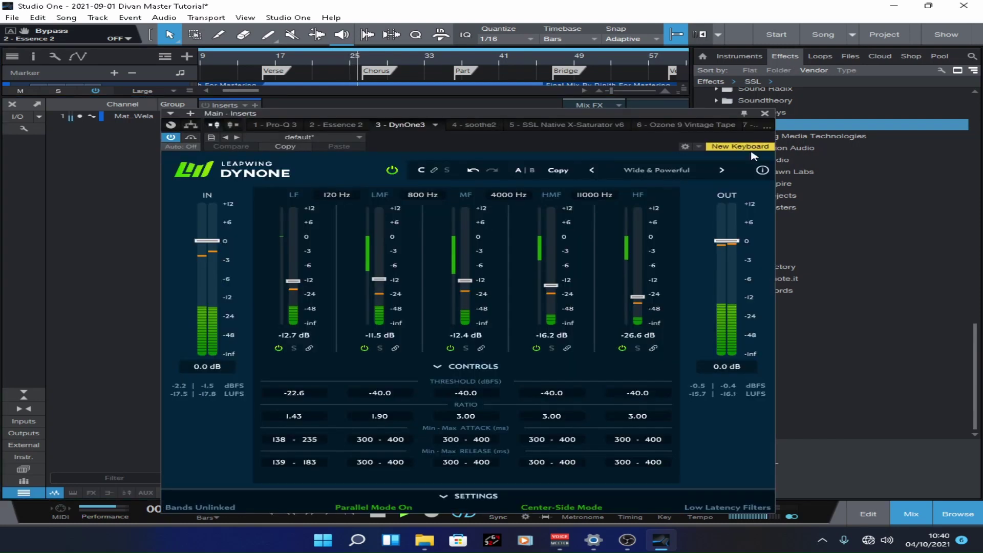
pyautogui.click(447, 170)
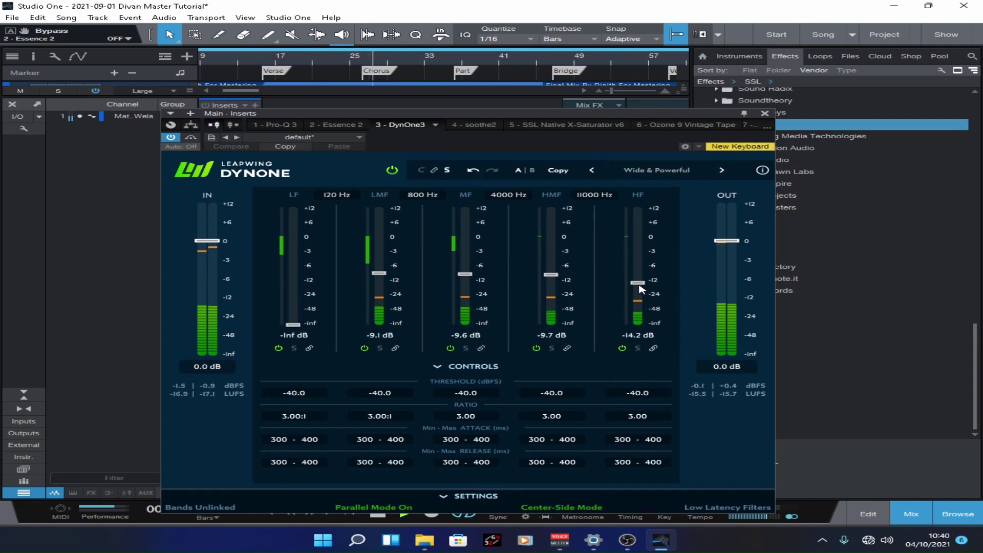
pyautogui.scroll(1, 639, 289)
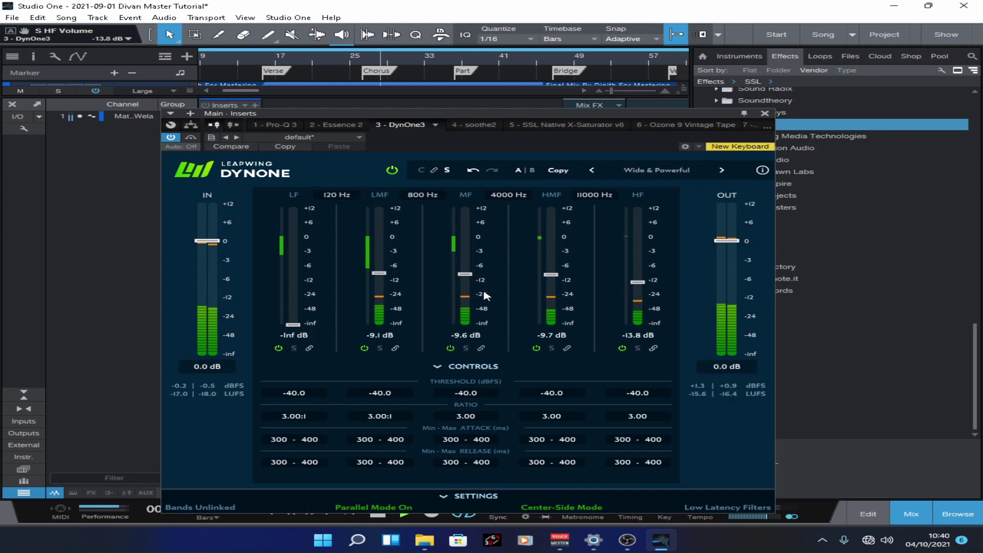
# Lower DynOne3's side LMF band volume to -11.3 dB, then close the plug-in and save the song.
pyautogui.scroll(-3, 381, 280)
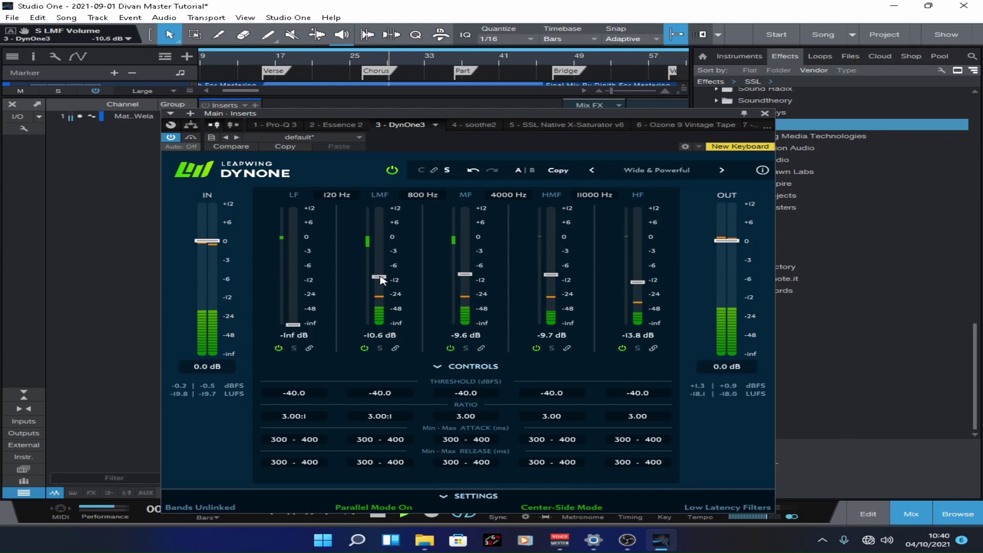
pyautogui.scroll(-1, 382, 278)
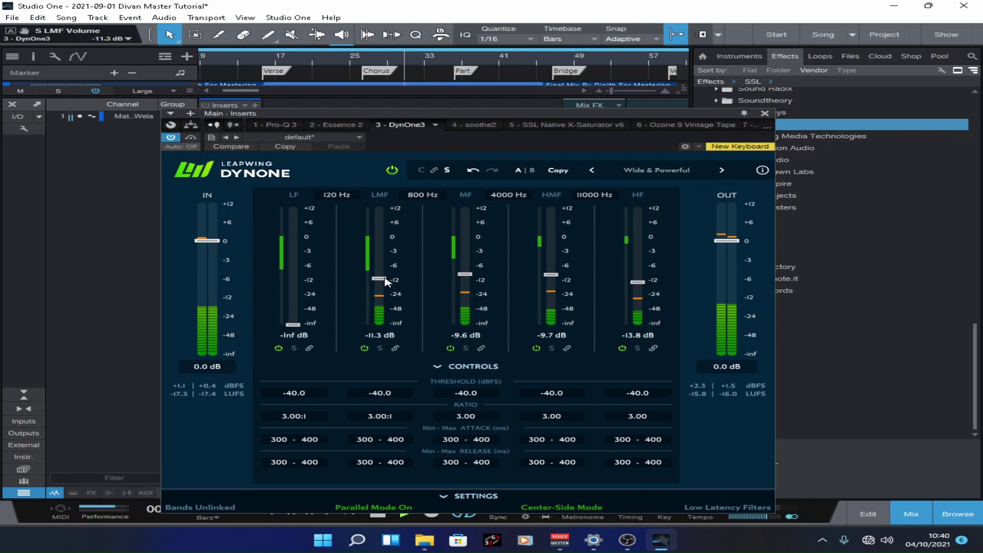
pyautogui.click(518, 171)
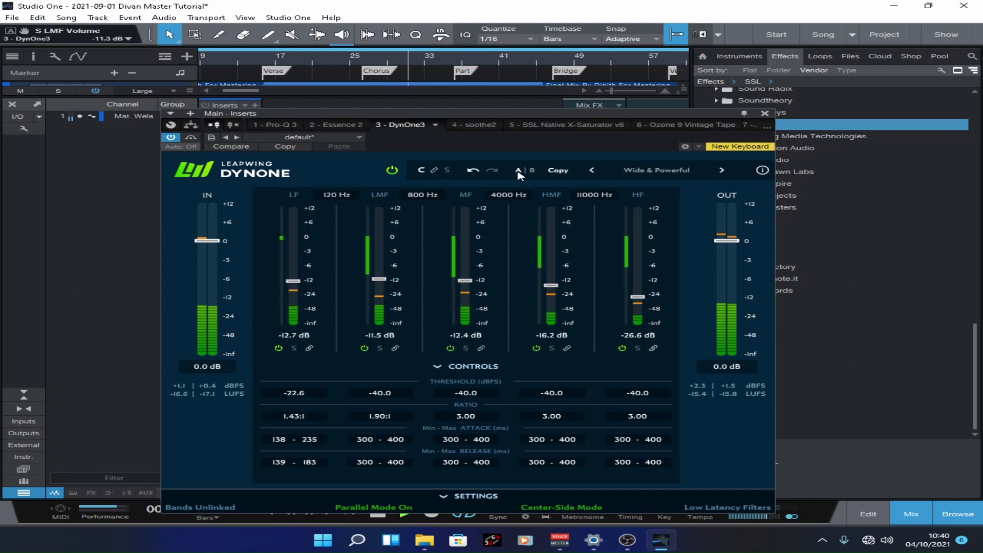
pyautogui.click(765, 113)
pyautogui.hotkey('ctrl', 's')
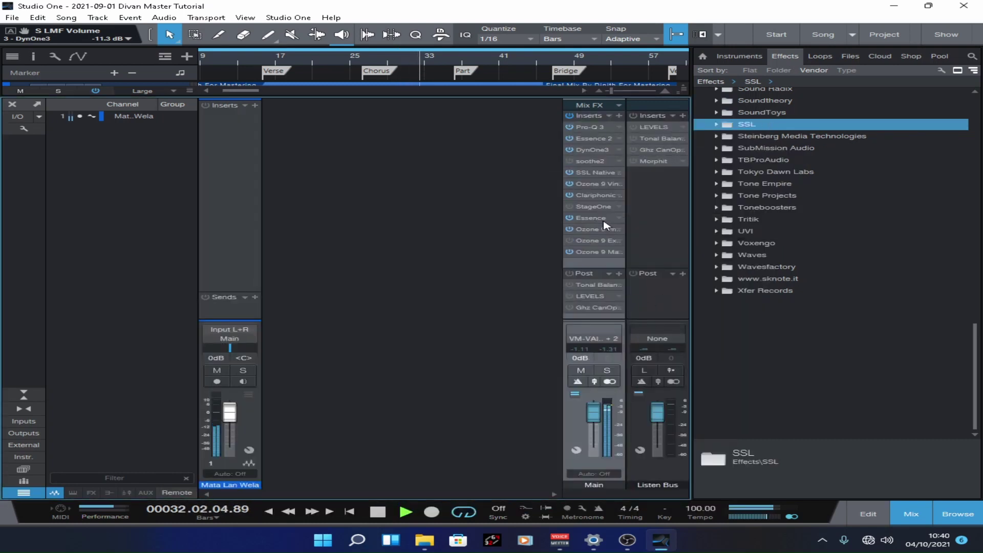
# Compare the sound with StageOne active and bypassed, leaving it bypassed.
pyautogui.click(569, 206)
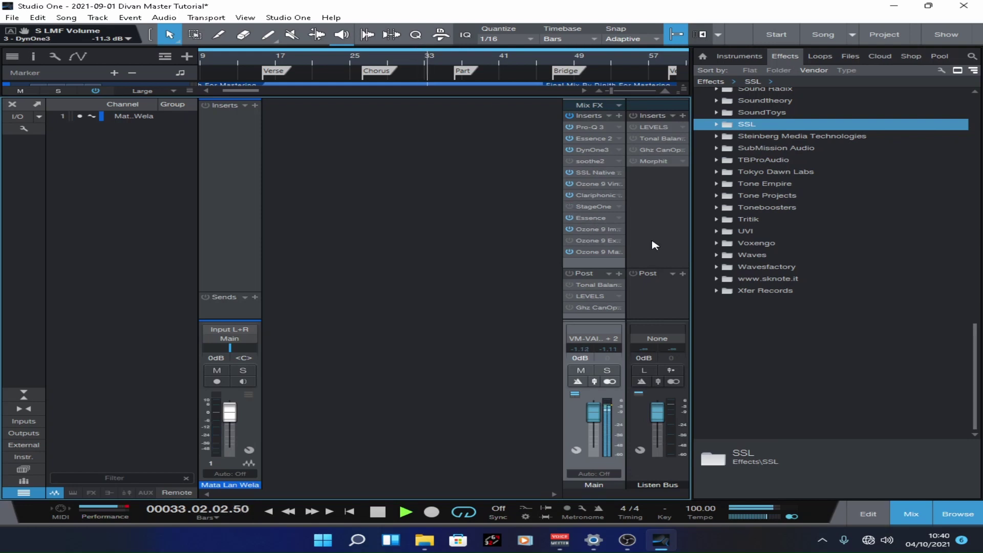
pyautogui.hotkey('ctrl', 's')
pyautogui.click(570, 207)
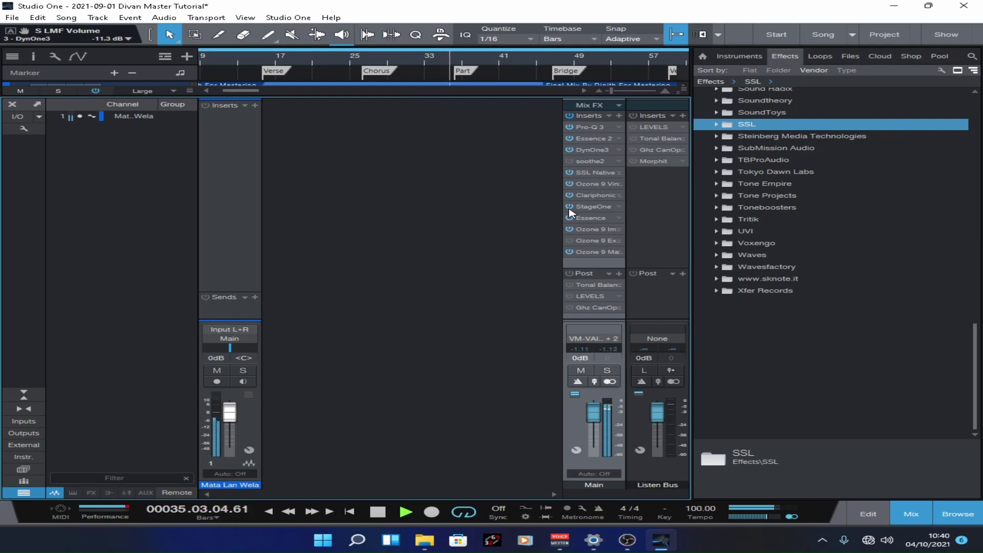
pyautogui.click(570, 207)
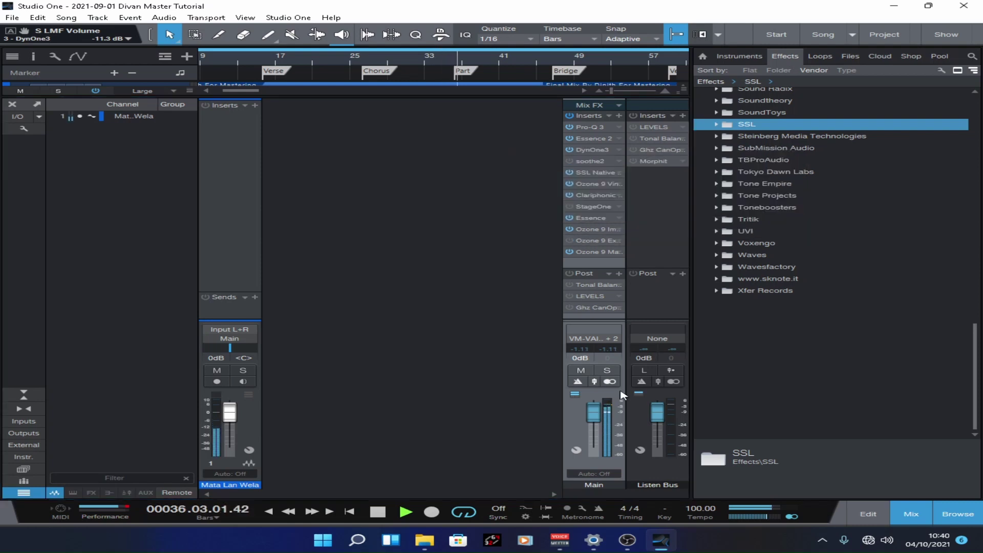
# Hide the browser and mixer, fit the whole song in the arrangement and save the song.
pyautogui.click(933, 521)
pyautogui.click(930, 519)
pyautogui.click(930, 519)
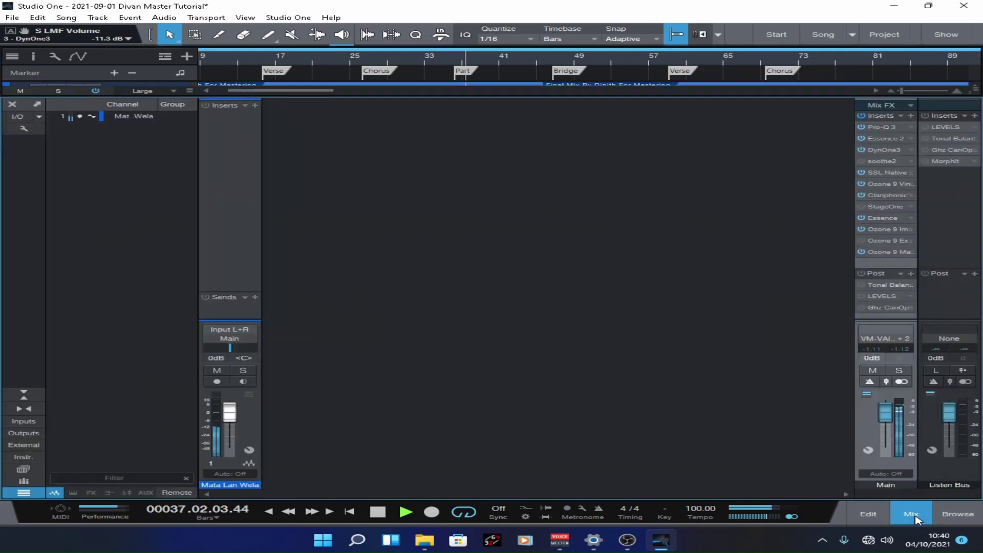
pyautogui.click(930, 519)
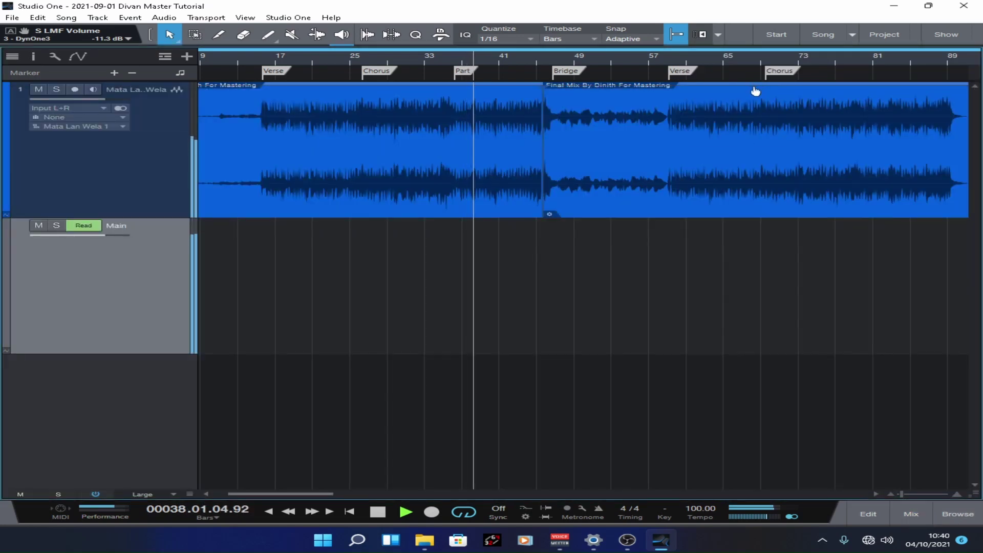
pyautogui.press('z')
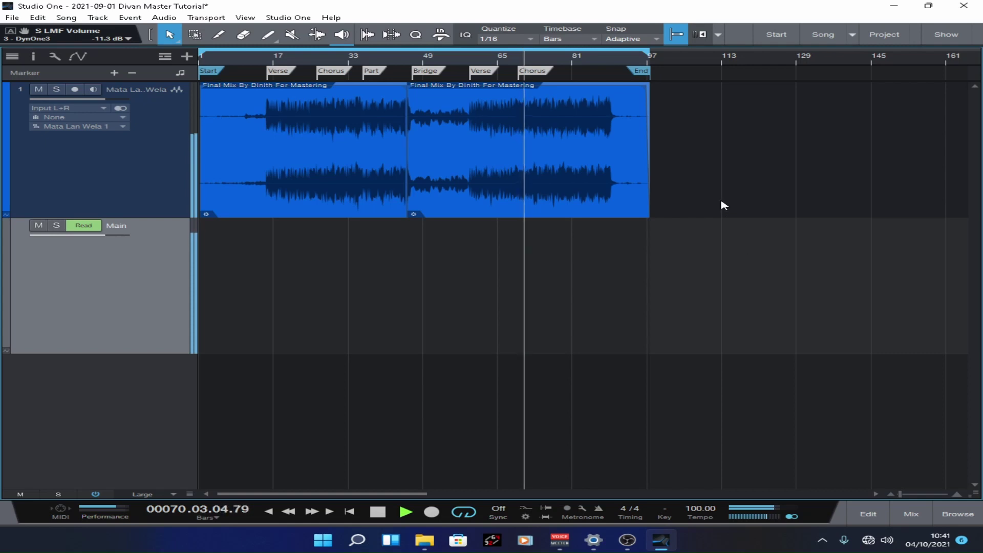
pyautogui.hotkey('ctrl', 's')
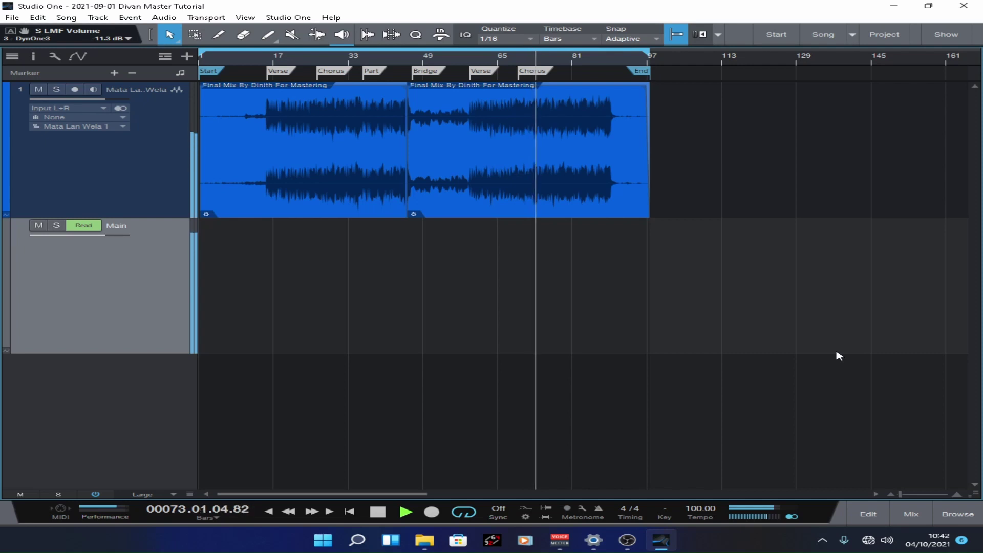
# Return to the mixer, open Ozone 9 Maximizer and move its window down clear of the upper Main inserts.
pyautogui.click(908, 514)
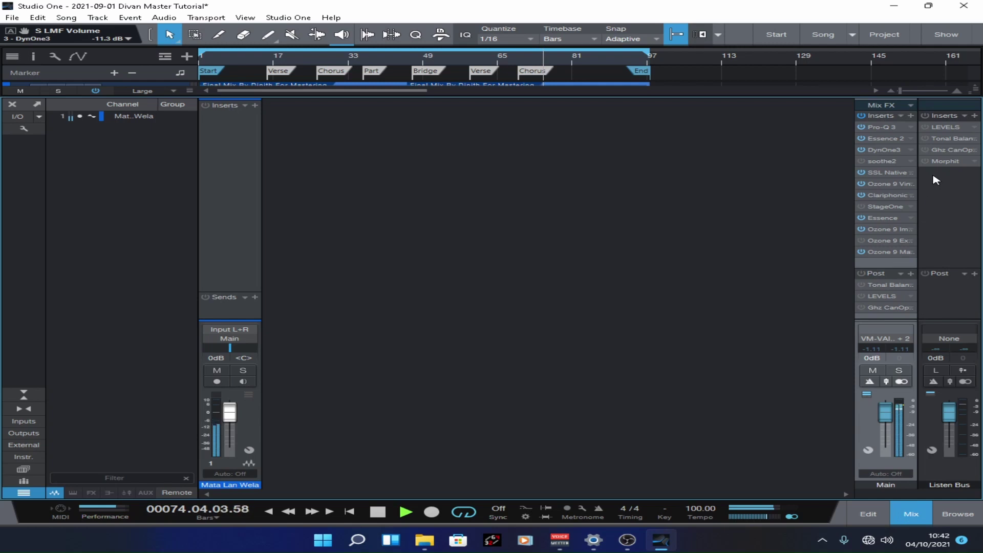
pyautogui.rightClick(889, 262)
pyautogui.press('Escape')
pyautogui.doubleClick(891, 252)
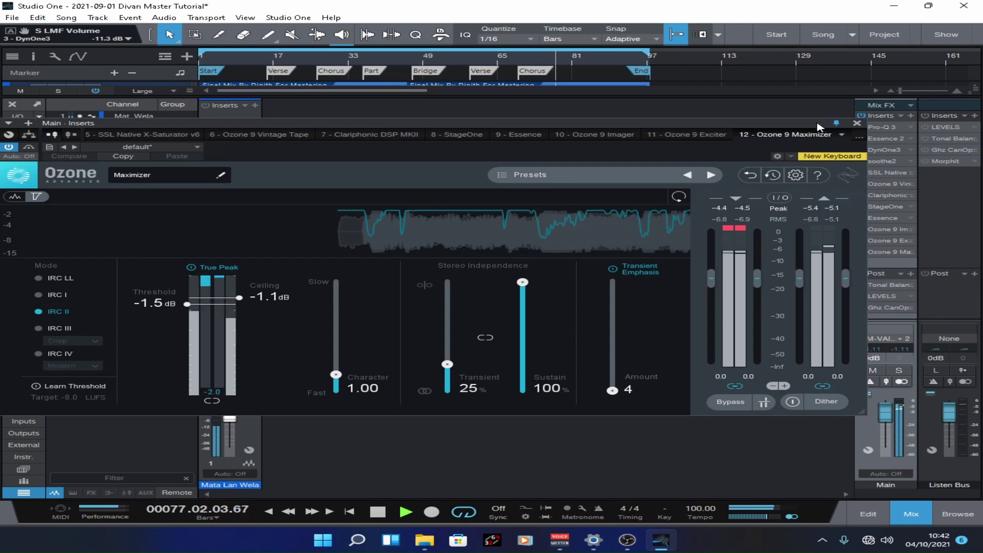
pyautogui.moveTo(820, 126); pyautogui.dragTo(830, 250)
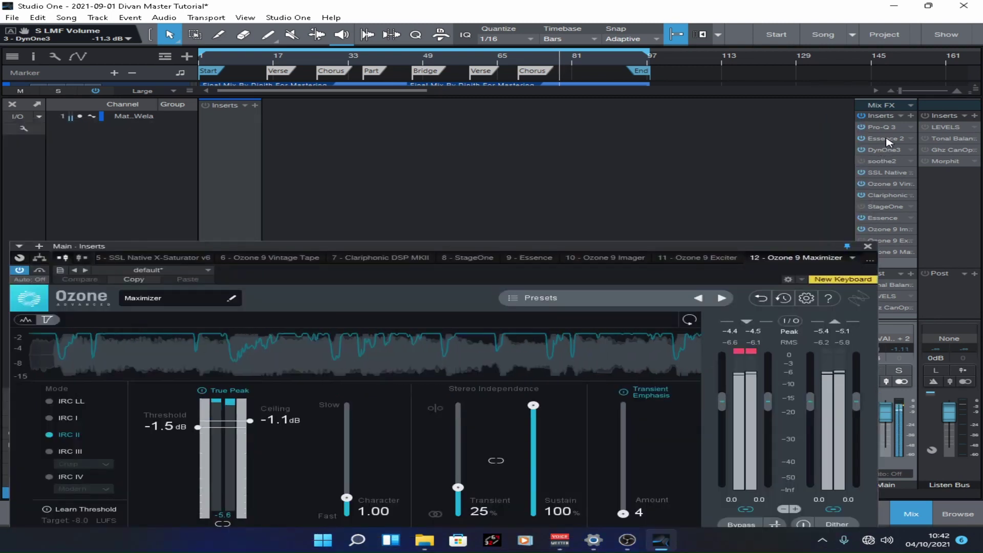
# Open X-Saturator from the Main inserts, set its dry/wet mix to 75% and move its window clear of the inserts.
pyautogui.rightClick(889, 174)
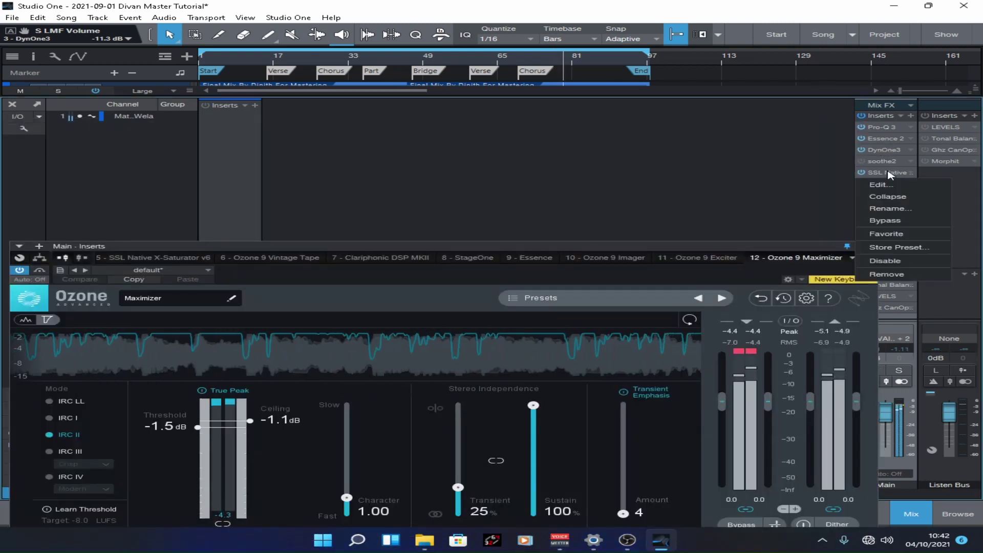
pyautogui.click(881, 185)
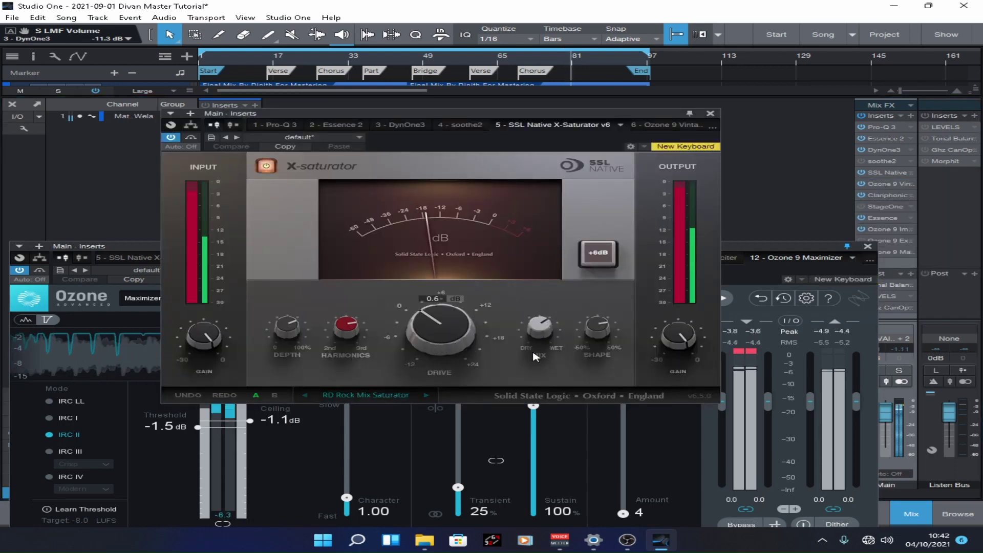
pyautogui.moveTo(534, 322); pyautogui.dragTo(534, 314)
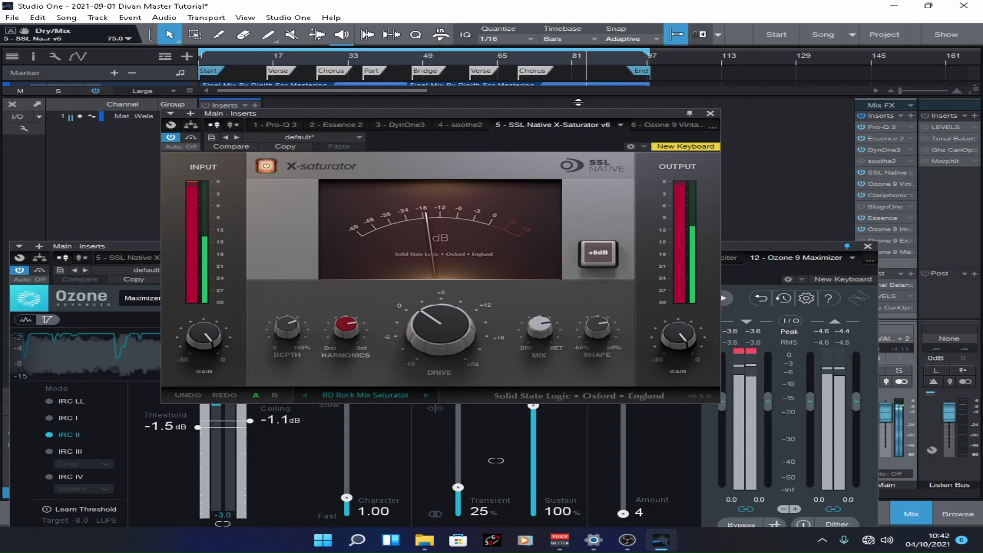
pyautogui.moveTo(578, 113); pyautogui.dragTo(440, 67)
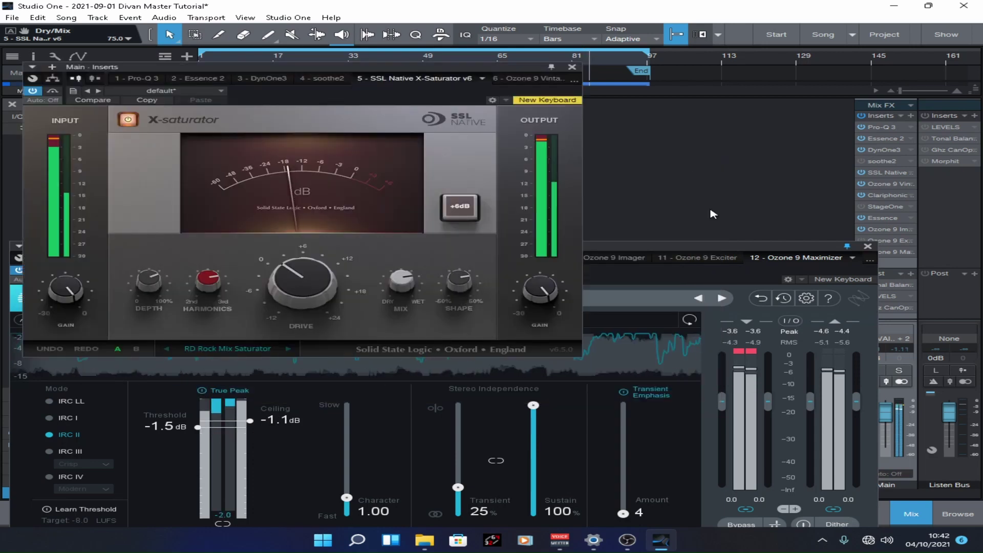
# Pin X-Saturator's window open and place the Essence 2 window beside it, stopping playback after the song's end.
pyautogui.rightClick(881, 138)
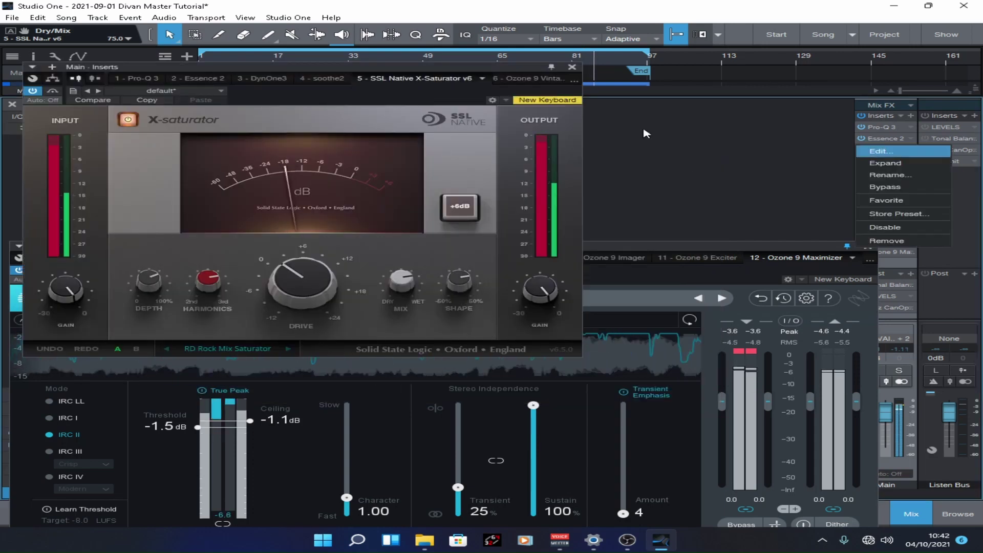
pyautogui.press('Escape')
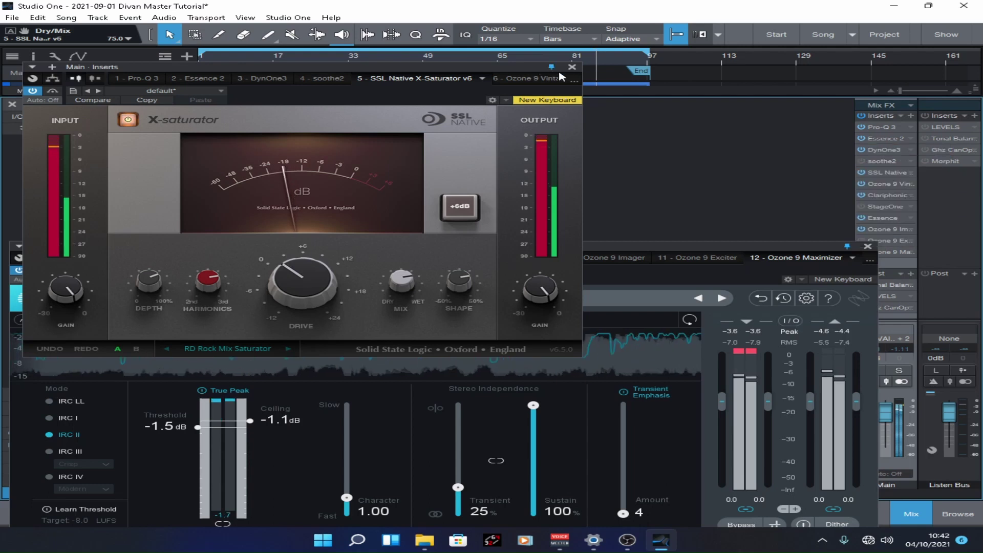
pyautogui.rightClick(882, 149)
pyautogui.rightClick(885, 142)
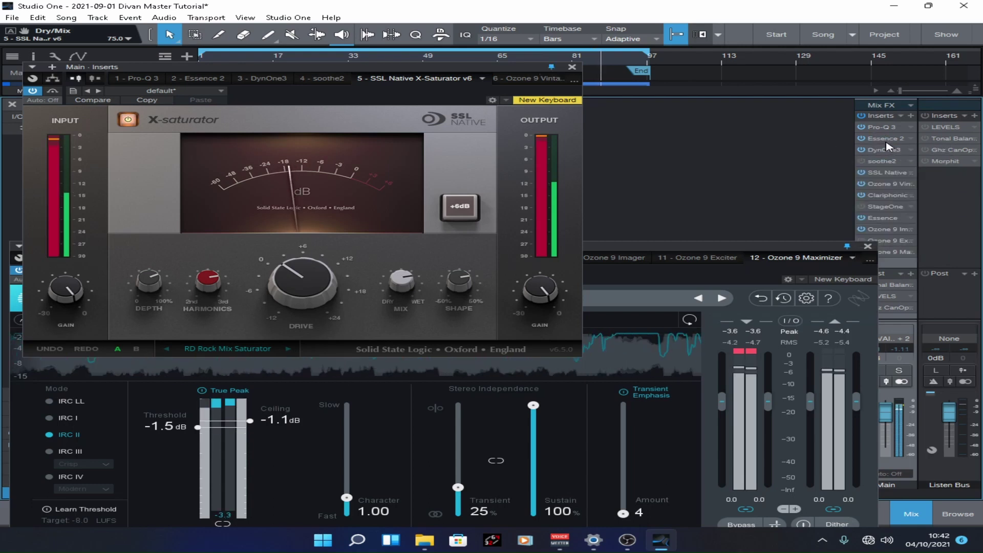
pyautogui.press('Escape')
pyautogui.doubleClick(885, 141)
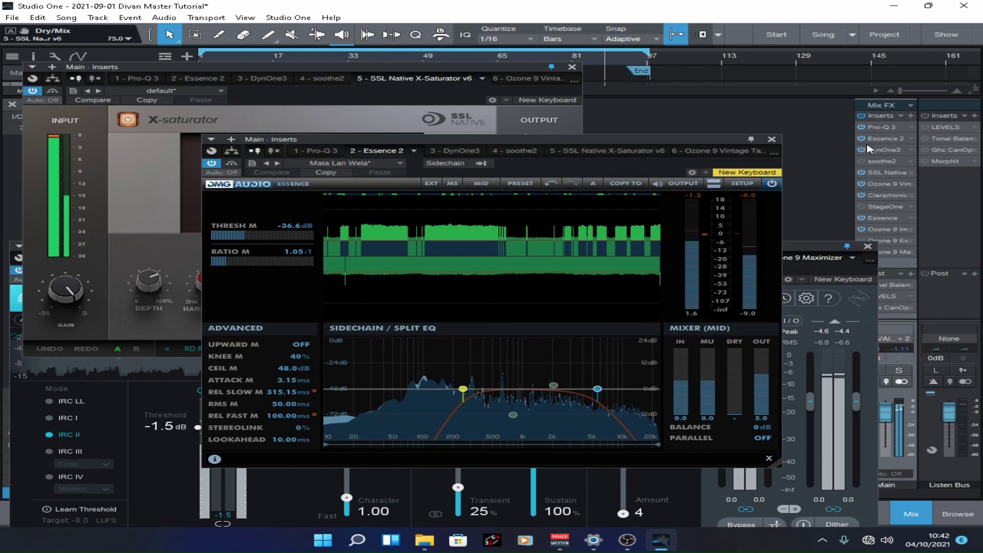
pyautogui.moveTo(724, 144); pyautogui.dragTo(888, 125)
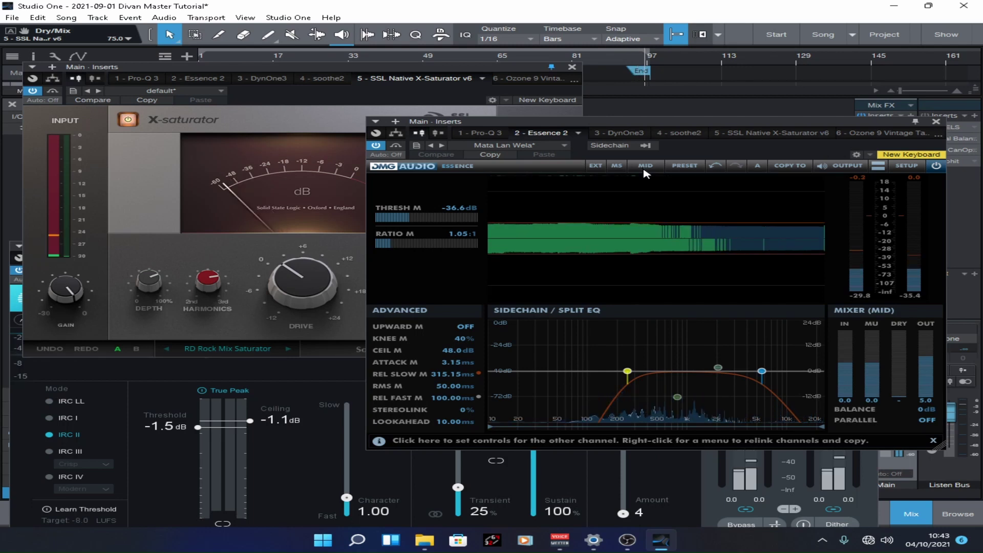
pyautogui.press('space')
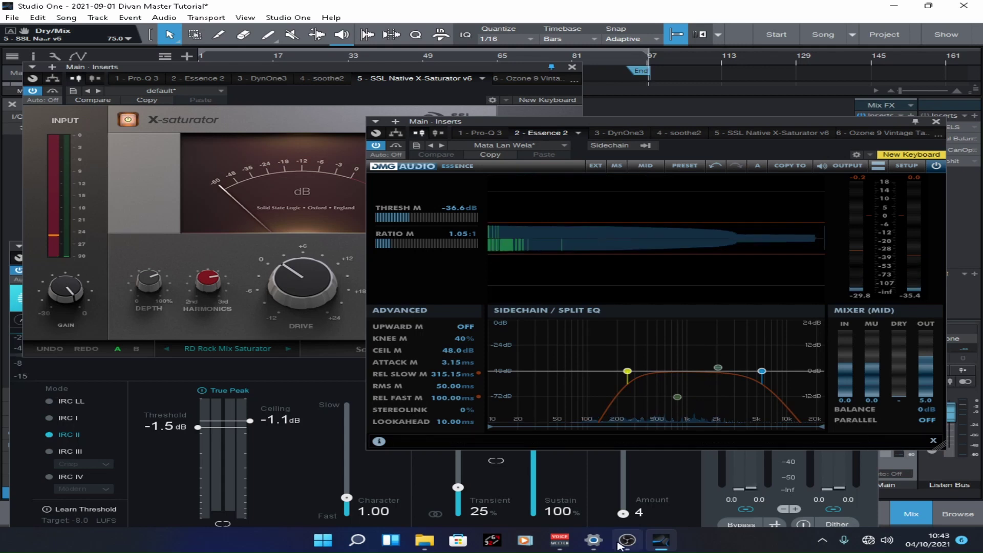
pyautogui.moveTo(641, 544)
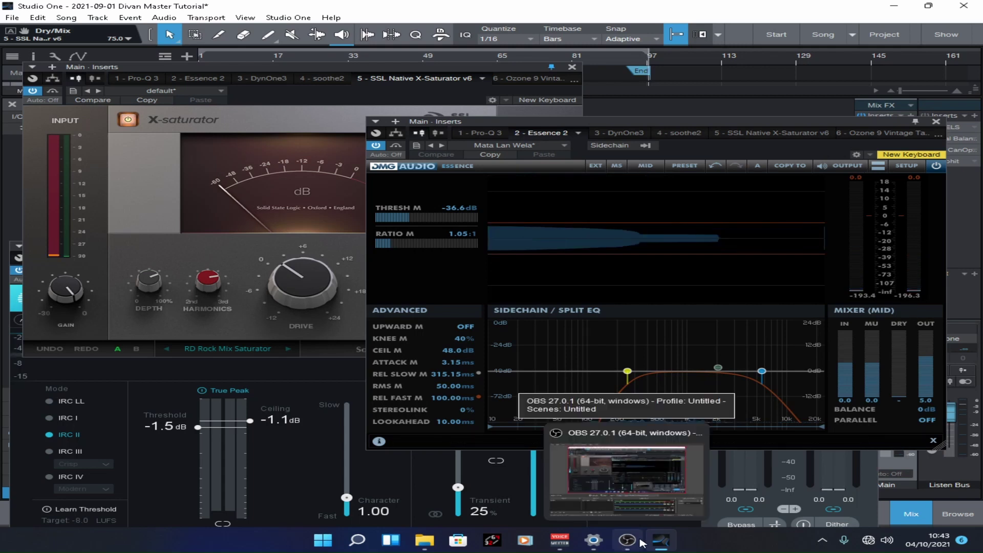